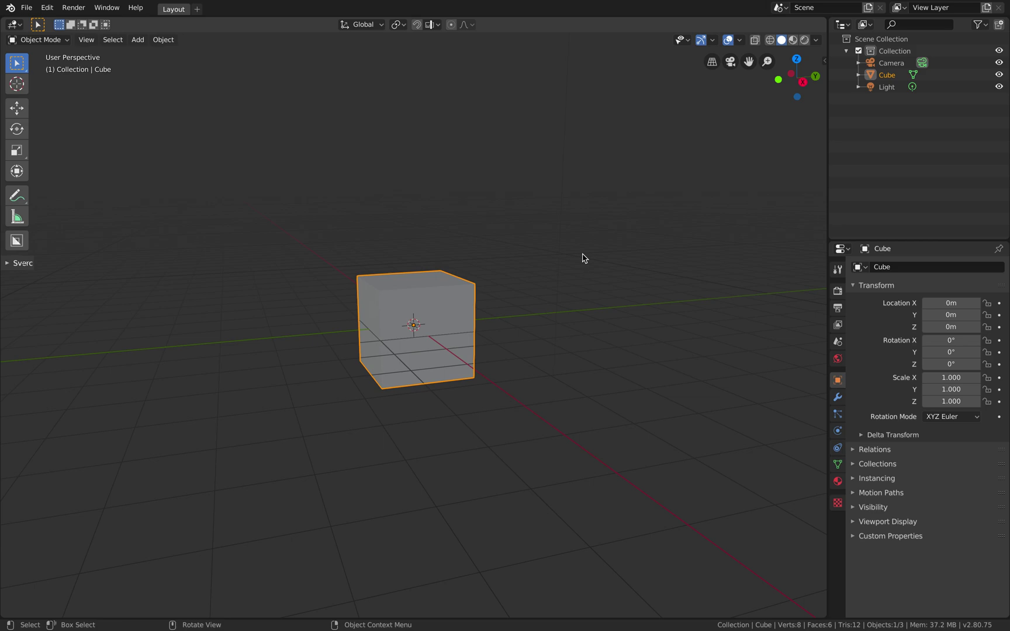
- Delete all default scene objects: the cube, the camera and the light
middle_click_drag(536, 297, 528, 298)
key("a")
key("alt+a")
key("a")
key("x")
middle_click_drag(386, 286, 404, 292)
key("x")
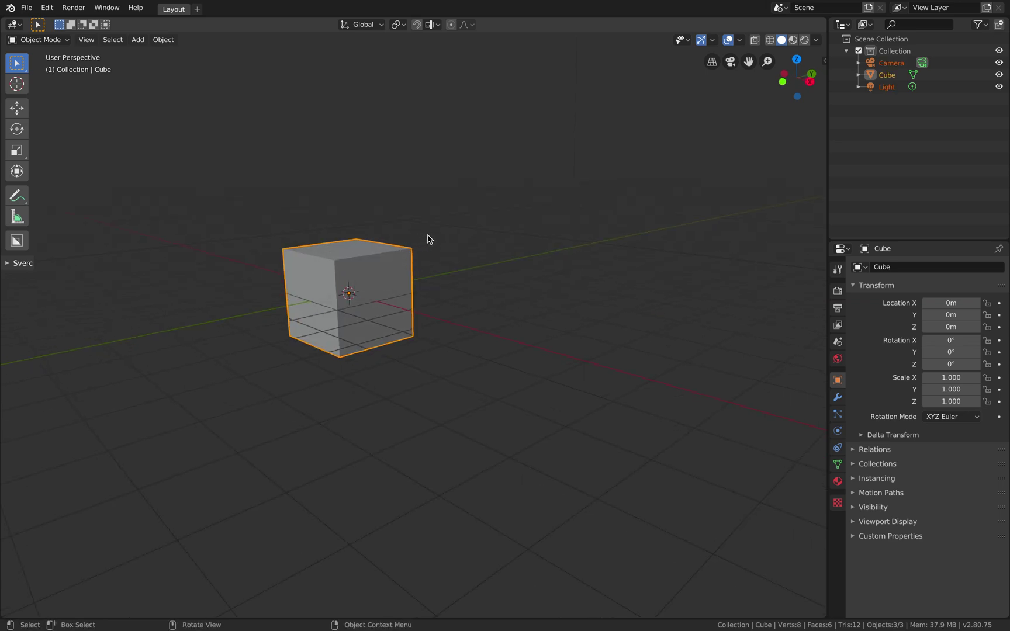
key("Home")
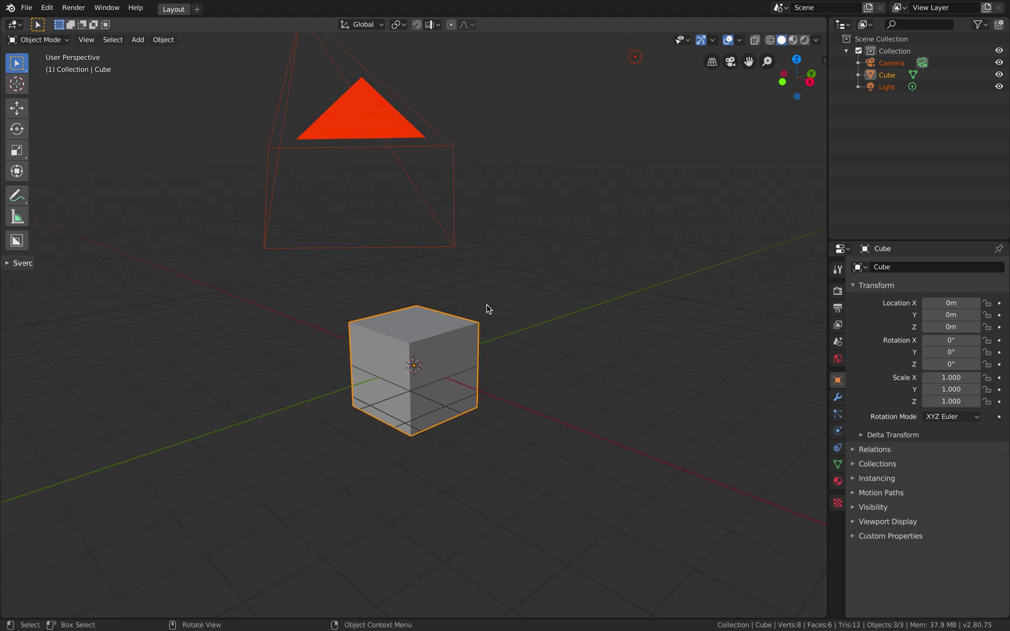
scroll(480, 304, "down", 6)
key("alt+a")
key("a")
key("x")
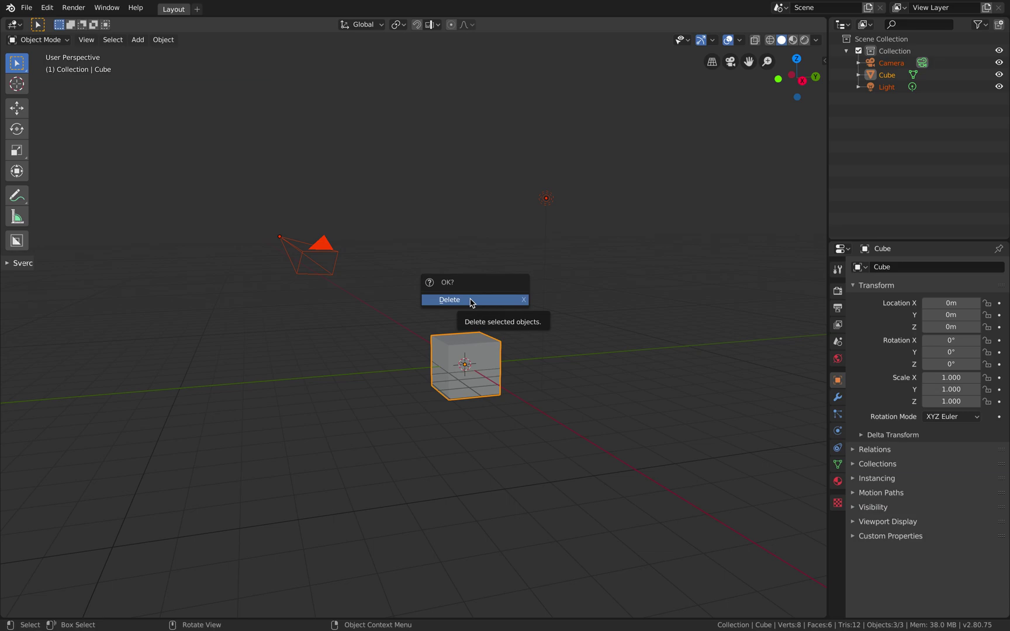
left_click(462, 300)
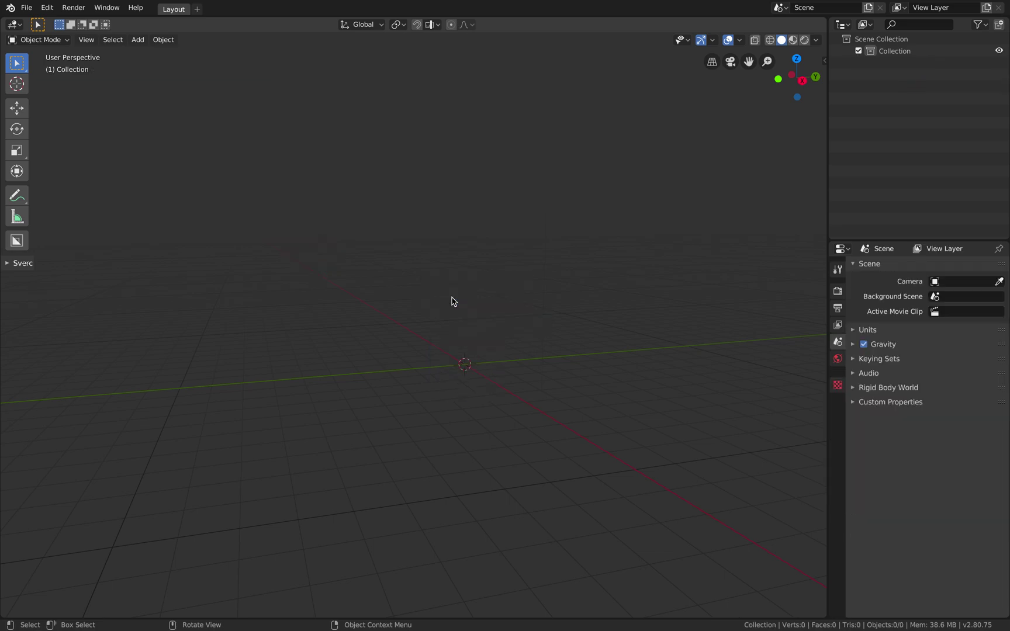
key("ctrl+Left")
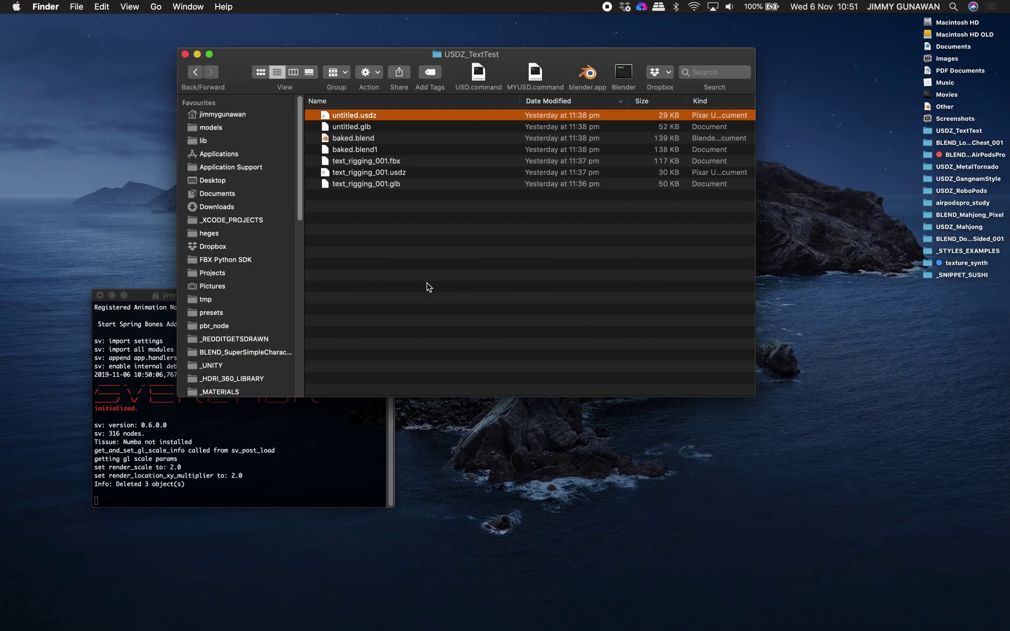
key("ctrl+Right")
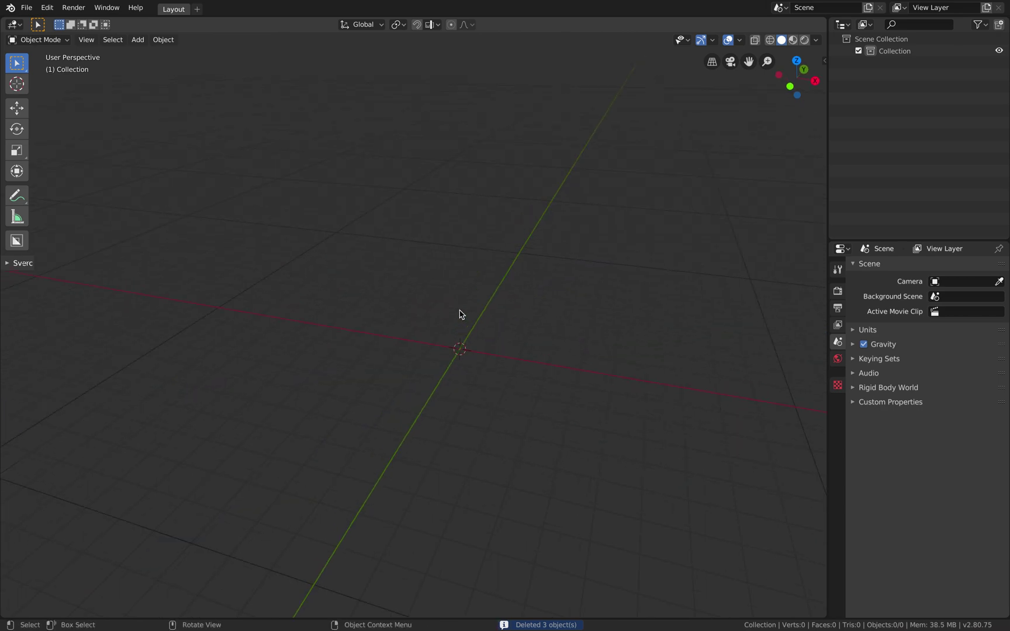
- Add a text object at the origin and stand it upright by rotating it 90° about the X axis
key("shift+a")
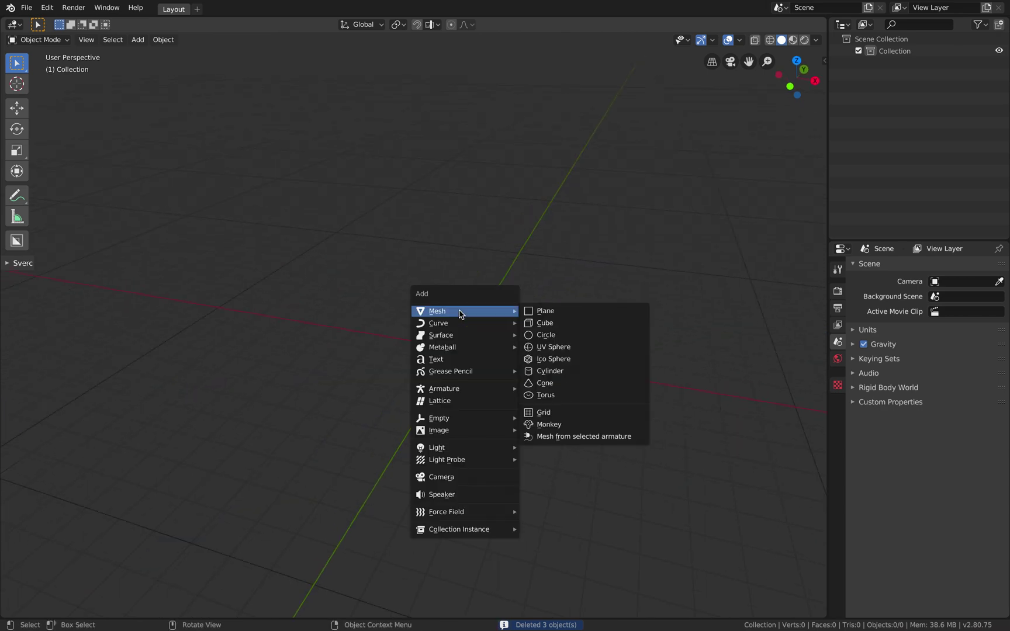
left_click(466, 358)
scroll(526, 343, "up", 4)
middle_click_drag(502, 324, 371, 275, "shift")
scroll(397, 286, "up", 3)
middle_click_drag(458, 287, 475, 290)
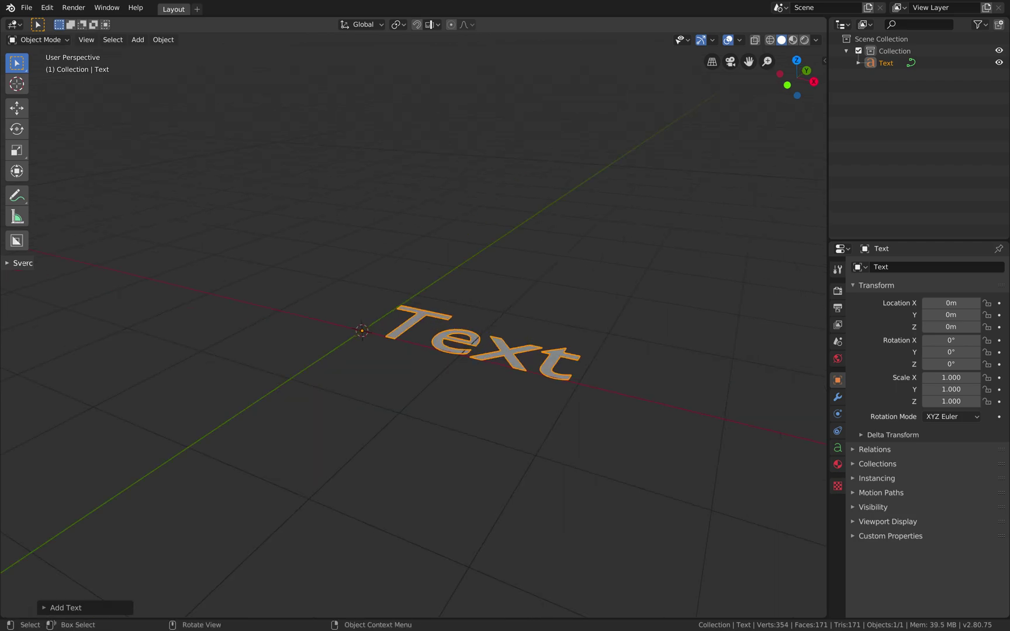
type("rx90")
key("Return")
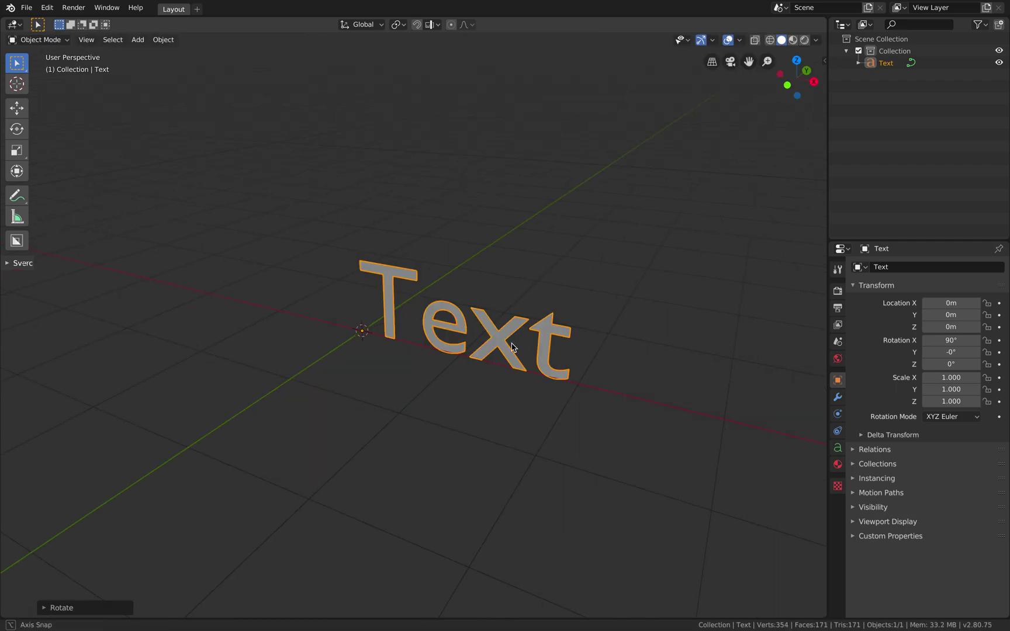
- Give the text thickness by setting its geometry extrude to about 0.036 m
left_click(837, 448)
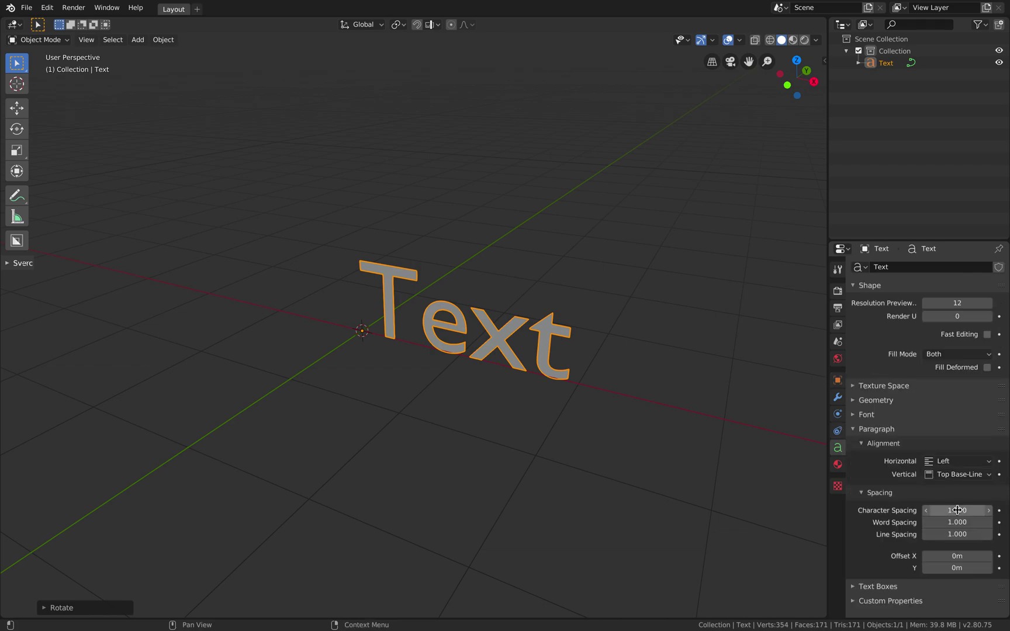
left_click(891, 398)
mouse_move(956, 430)
left_mouse_down()
mouse_move(974, 431)
mouse_move(951, 430)
mouse_move(960, 430)
left_mouse_up()
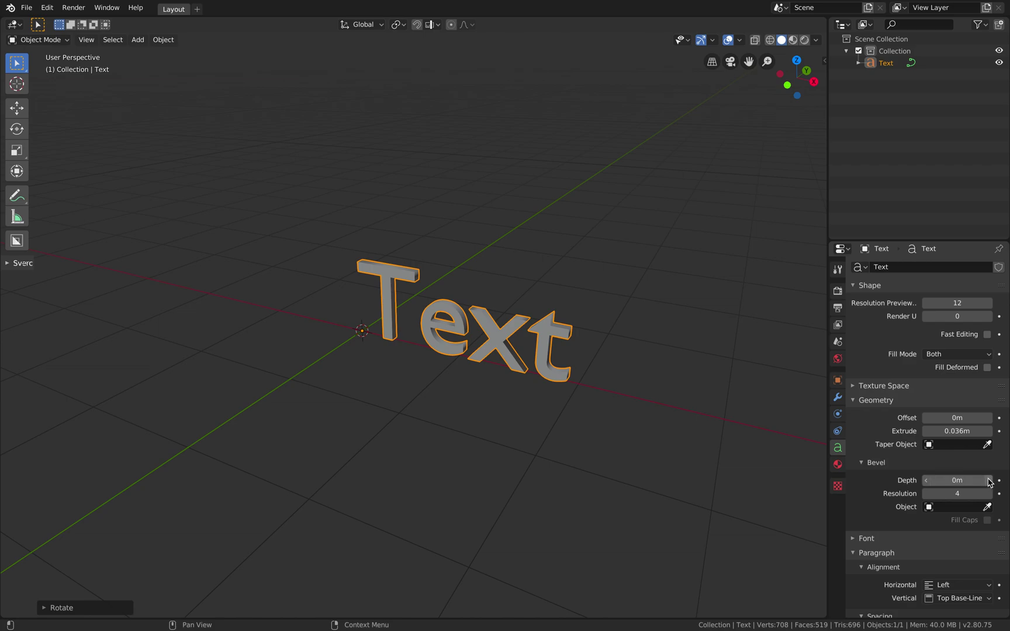
- Bevel the text edges with a depth of 0.01 m and a resolution of 2
left_click(988, 482)
middle_click_drag(627, 350, 636, 347)
scroll(636, 347, "up", 2)
double_click(929, 493)
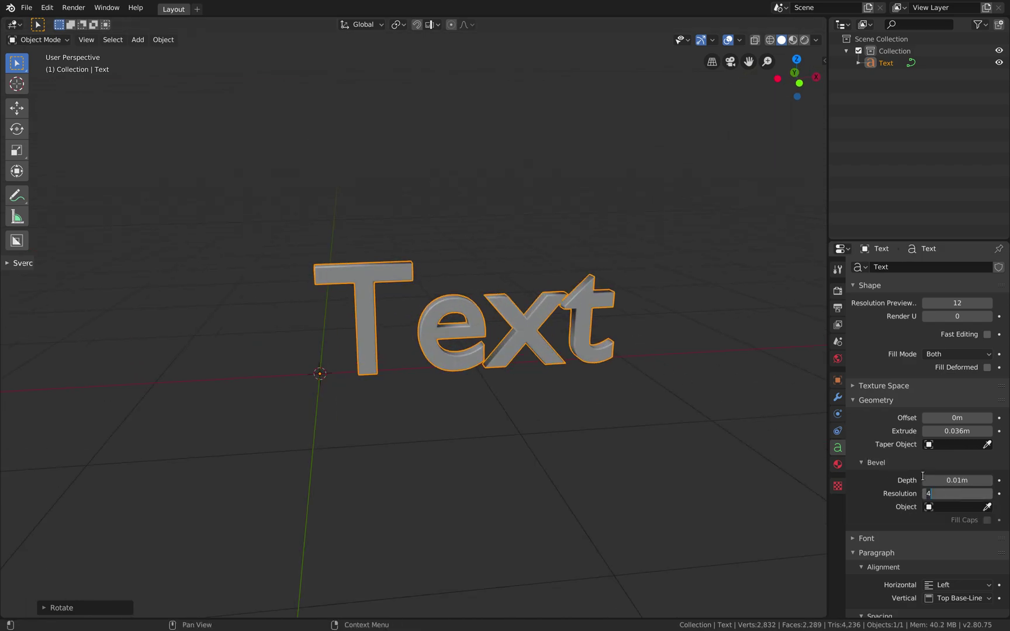
type("2")
key("Return")
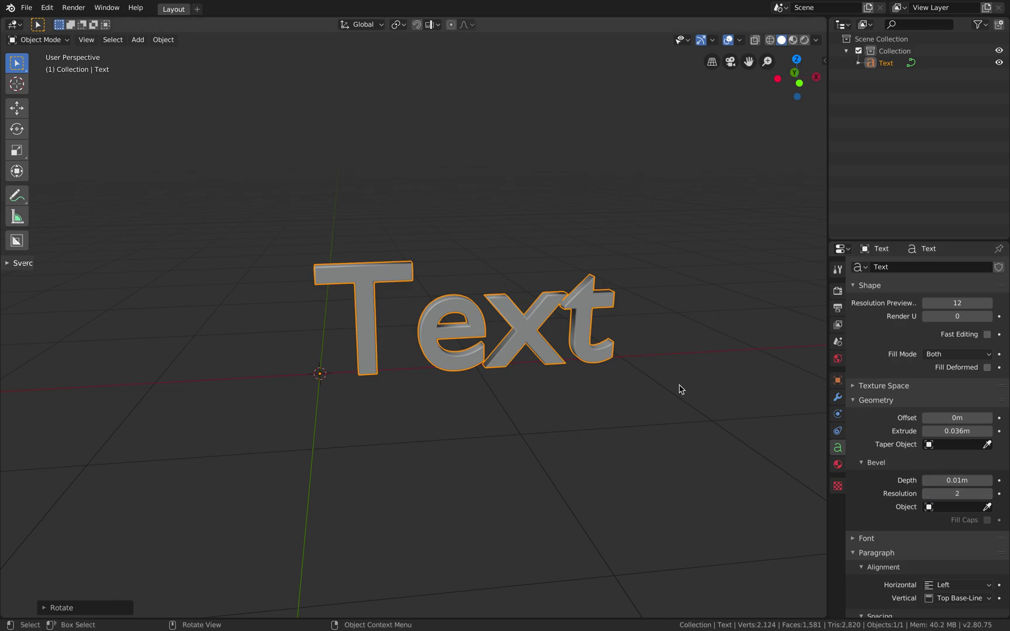
- Replace the default wording of the text object with "blend" and return to Object Mode
scroll(665, 379, "up", 1)
middle_click_drag(637, 367, 508, 373, "shift")
scroll(510, 362, "up", 1)
key("ctrl+Tab")
left_click(501, 331)
key("BackSpace")
key("BackSpace")
key("BackSpace")
key("BackSpace")
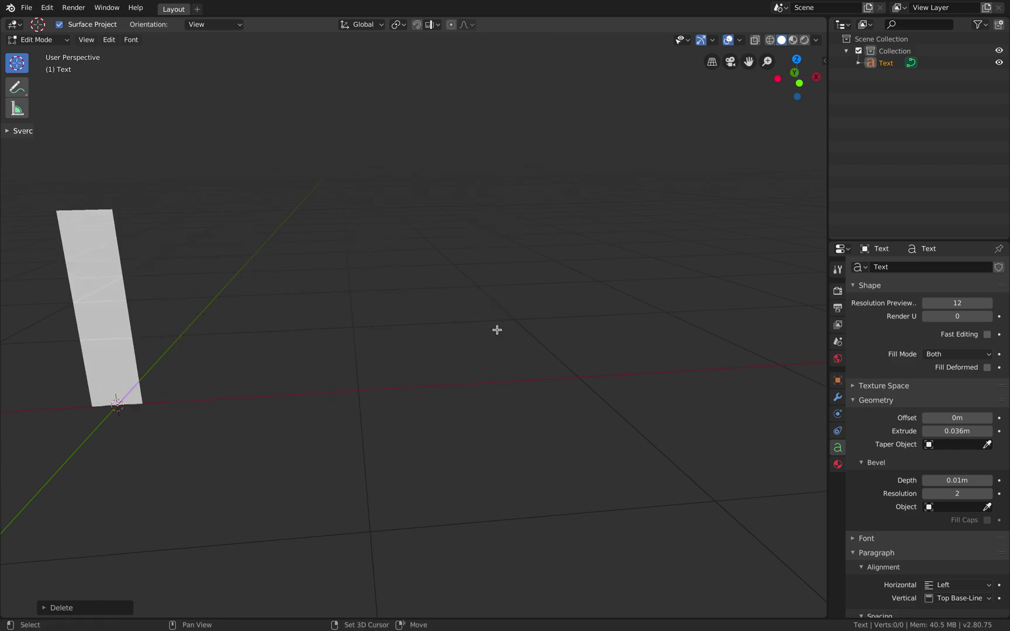
type("B")
key("BackSpace")
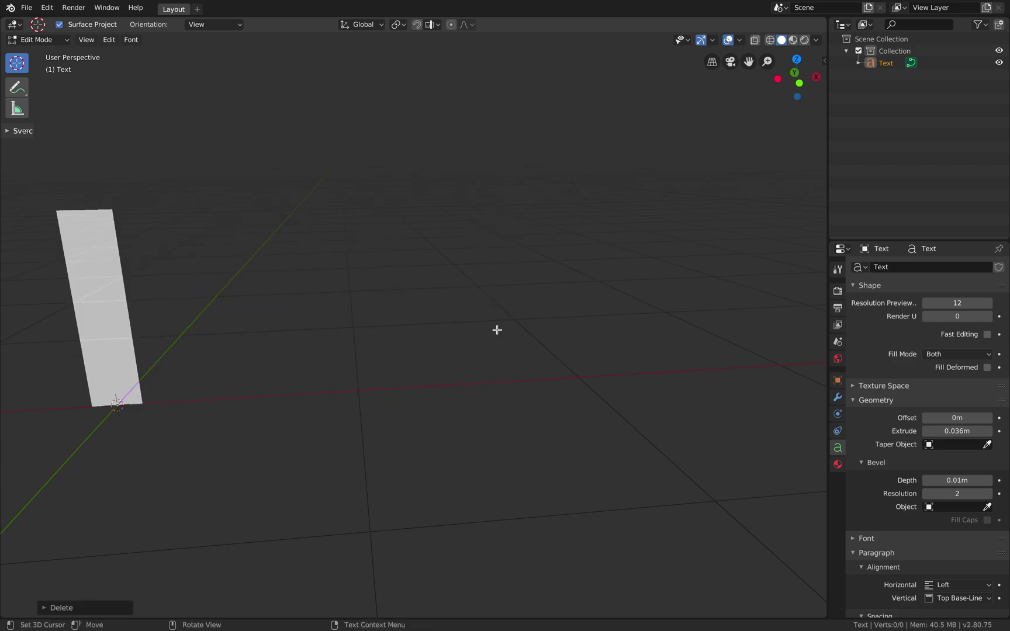
type("bledn")
key("BackSpace")
key("BackSpace")
type("nd")
key("ctrl+Tab")
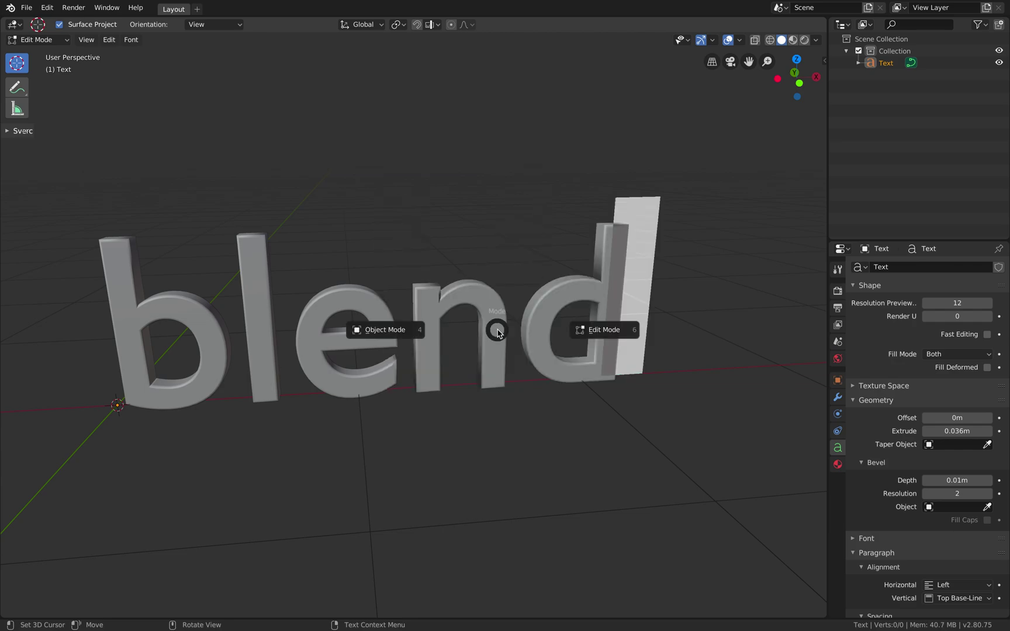
left_click(478, 321)
- Show the text's font settings and try the Bold style on the word
scroll(451, 305, "down", 2)
middle_click_drag(451, 305, 449, 304)
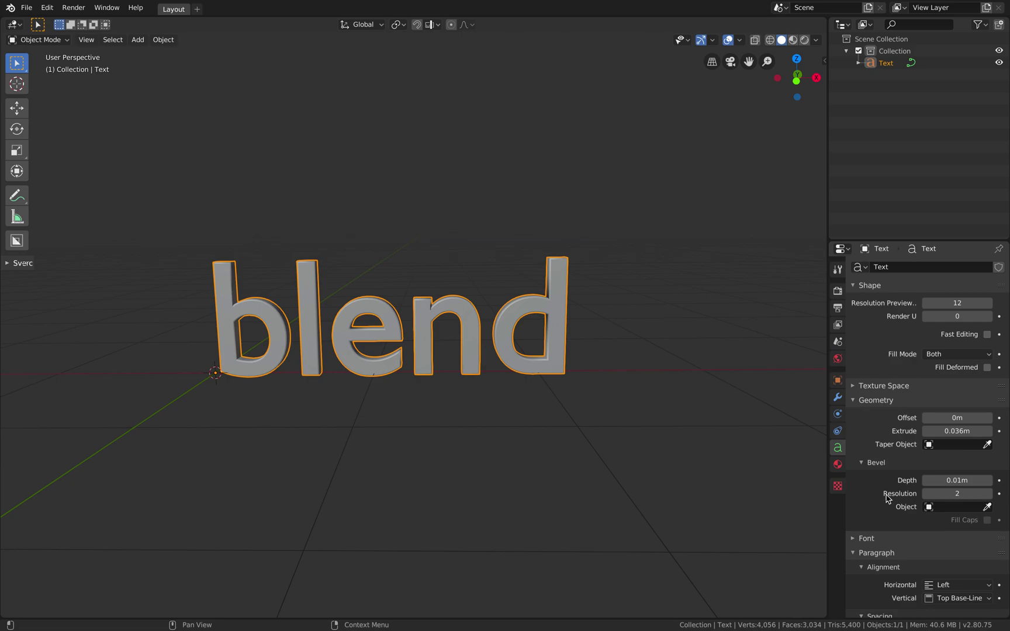
left_click(885, 542)
scroll(900, 496, "down", 5)
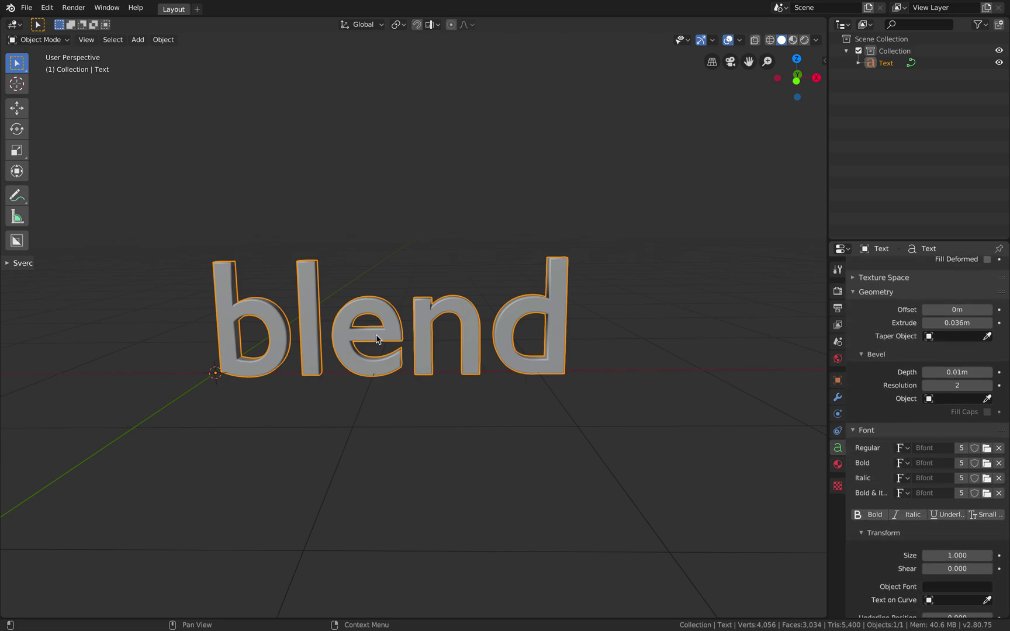
left_click(872, 515)
left_click(872, 516)
- Save the scene to the Desktop folder as randomtext.blend
middle_click_drag(410, 268, 145, 71)
left_click(30, 8)
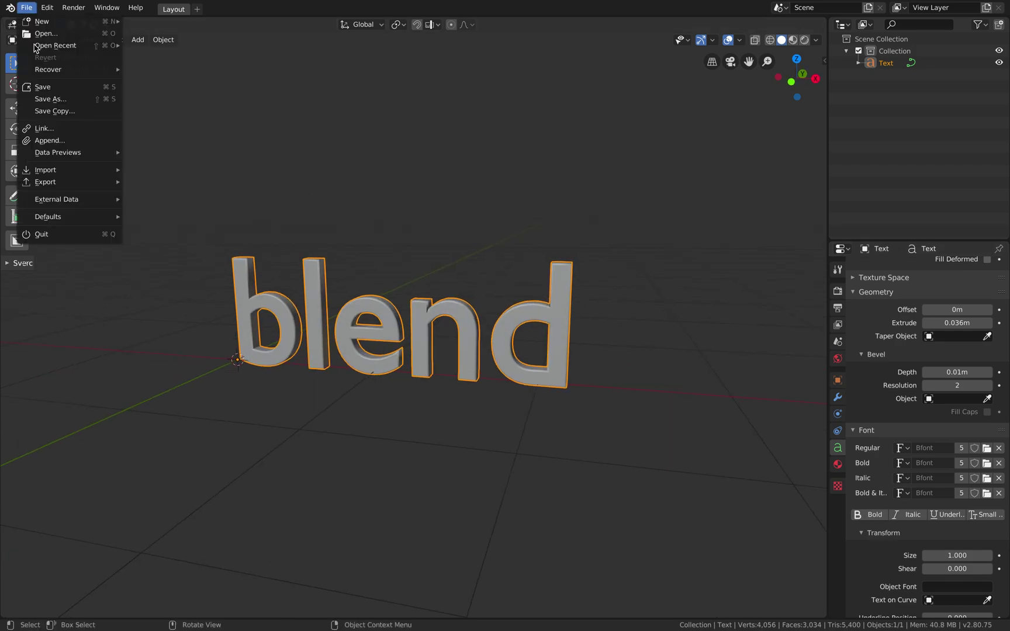
left_click(48, 97)
left_click(80, 136)
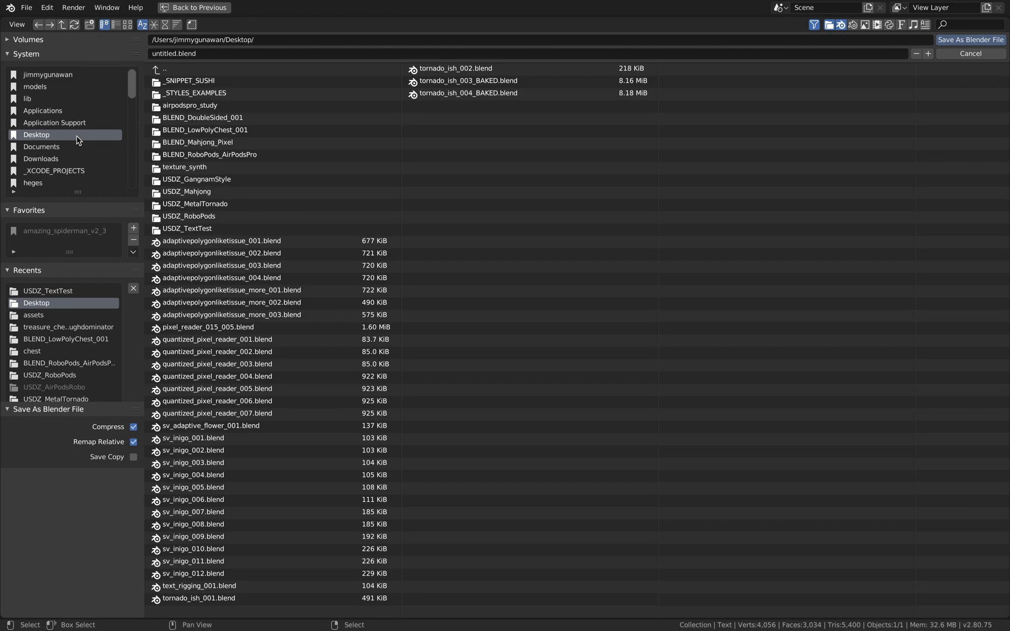
double_click(174, 54)
type("randomtex")
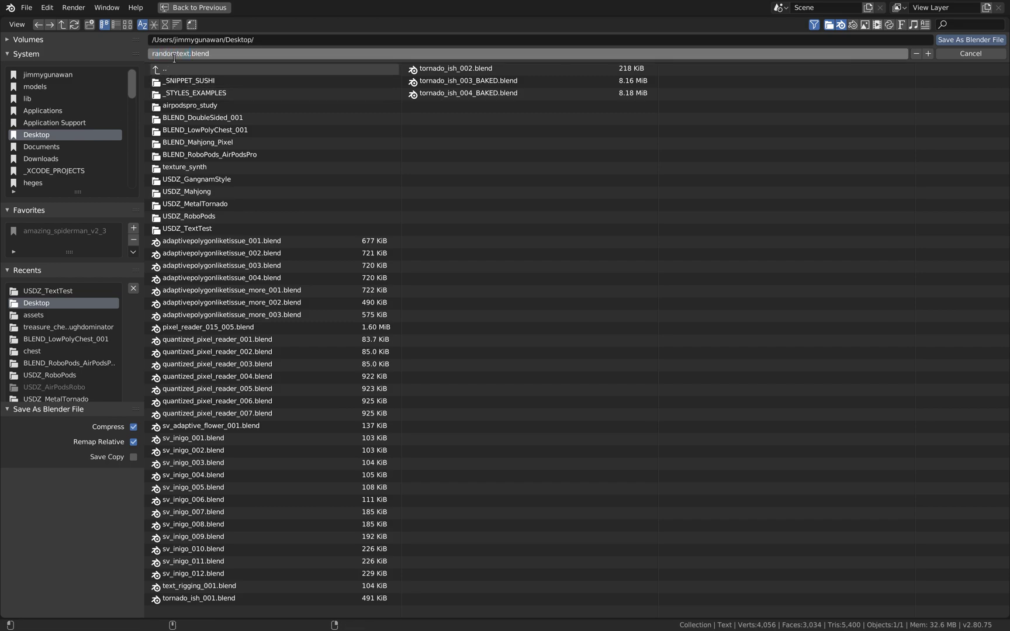
left_click(970, 40)
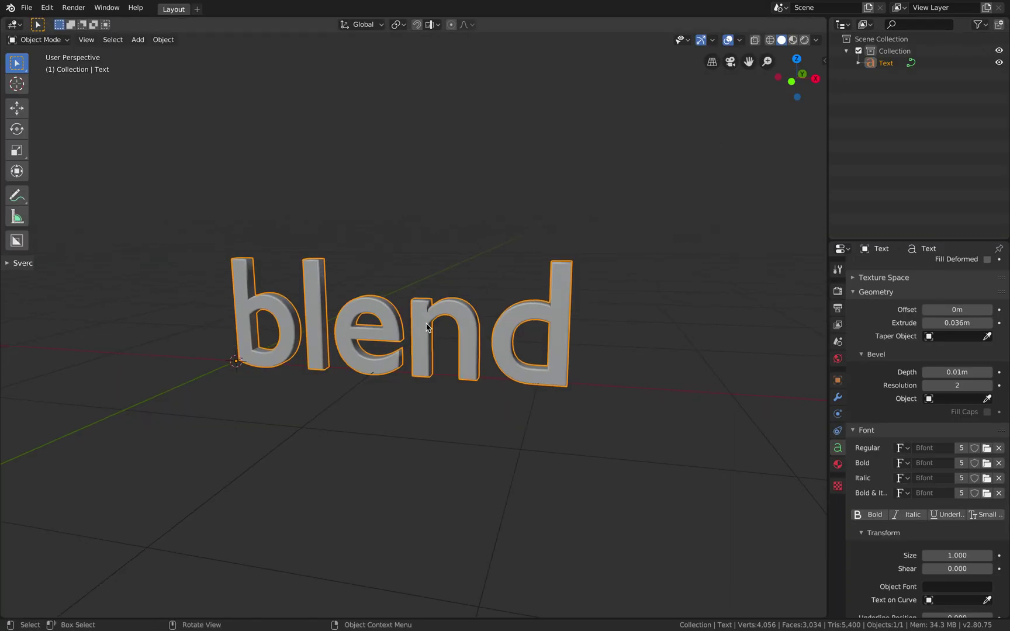
- Duplicate the "blend" text and place the copy above the original word
middle_click_drag(424, 321, 433, 319)
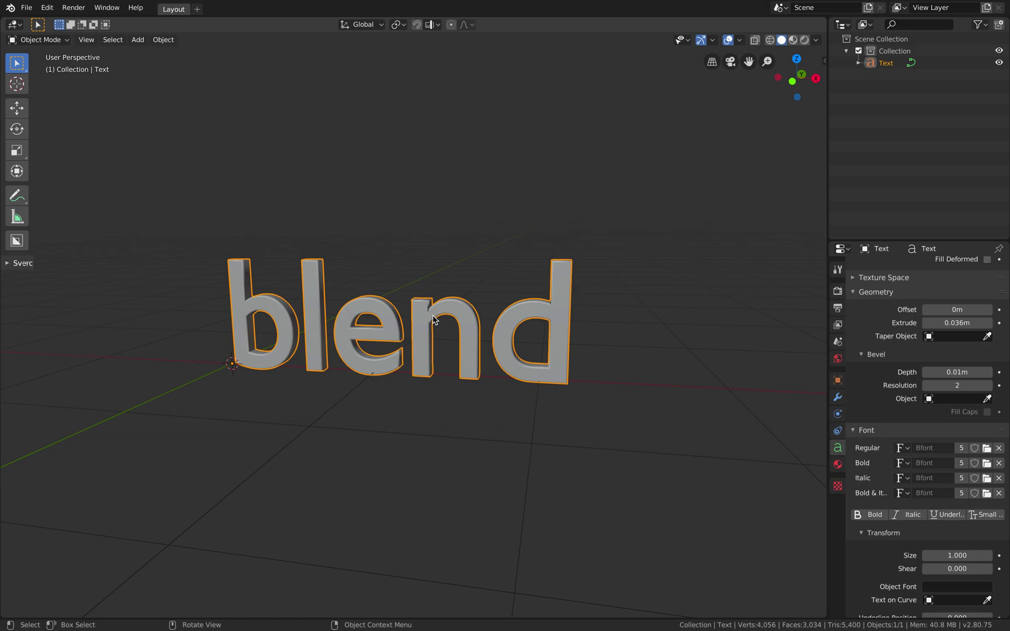
middle_click_drag(439, 319, 452, 337)
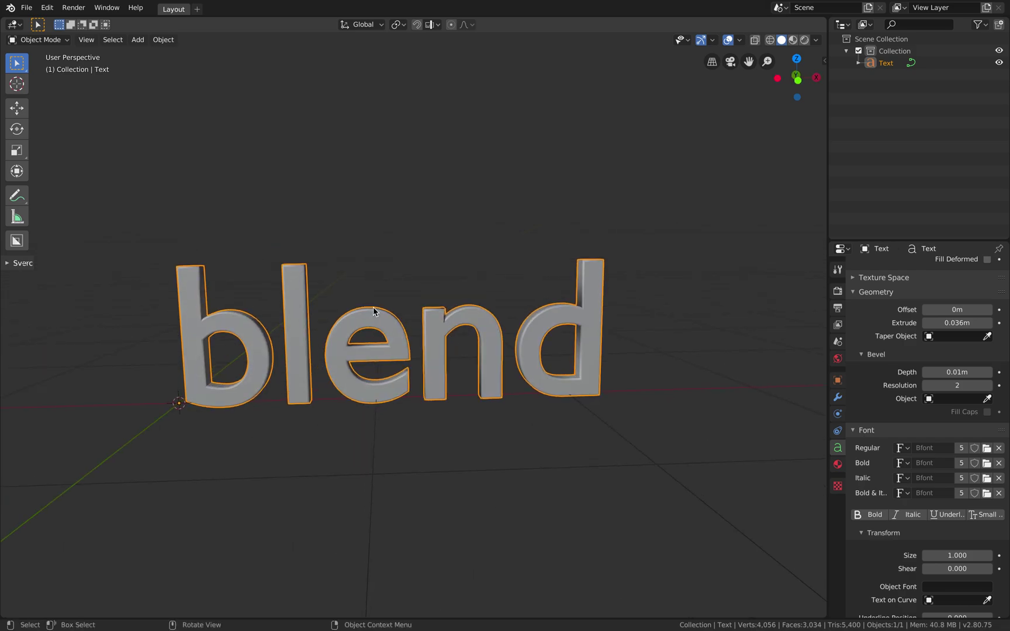
middle_click_drag(377, 309, 406, 340)
key("shift+d")
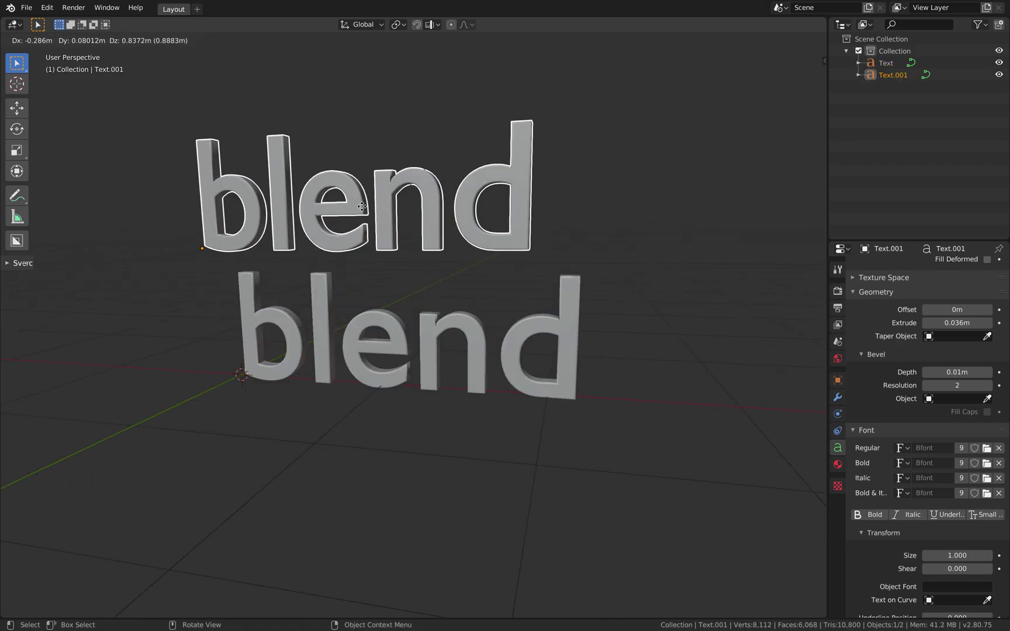
left_click(423, 255)
middle_click_drag(424, 255, 439, 269)
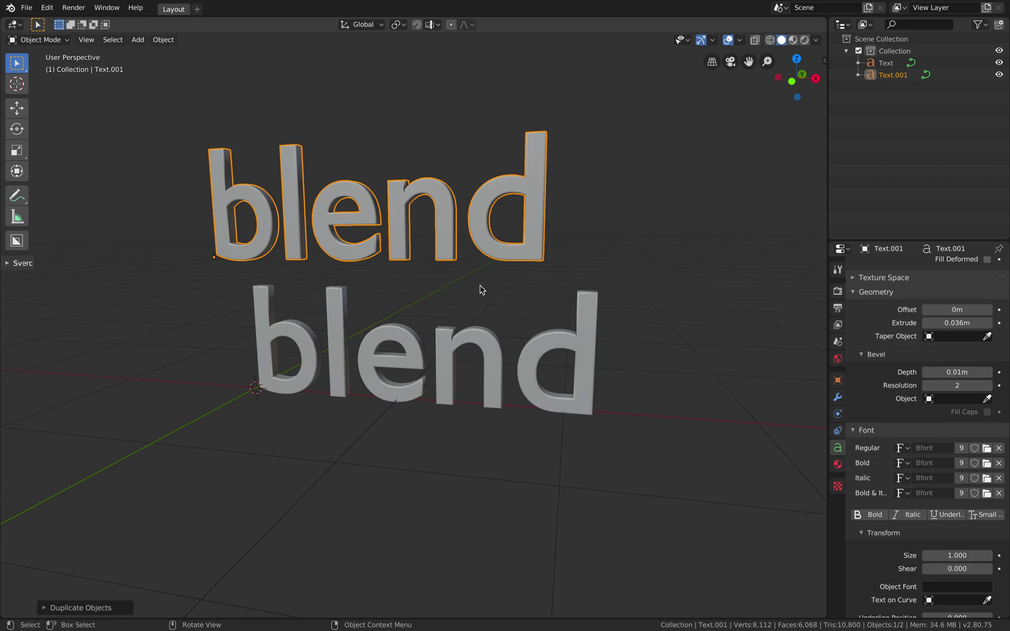
- Shorten the upper text copy to the single letter "b" and return to Object Mode
middle_click_drag(472, 284, 514, 314, "shift")
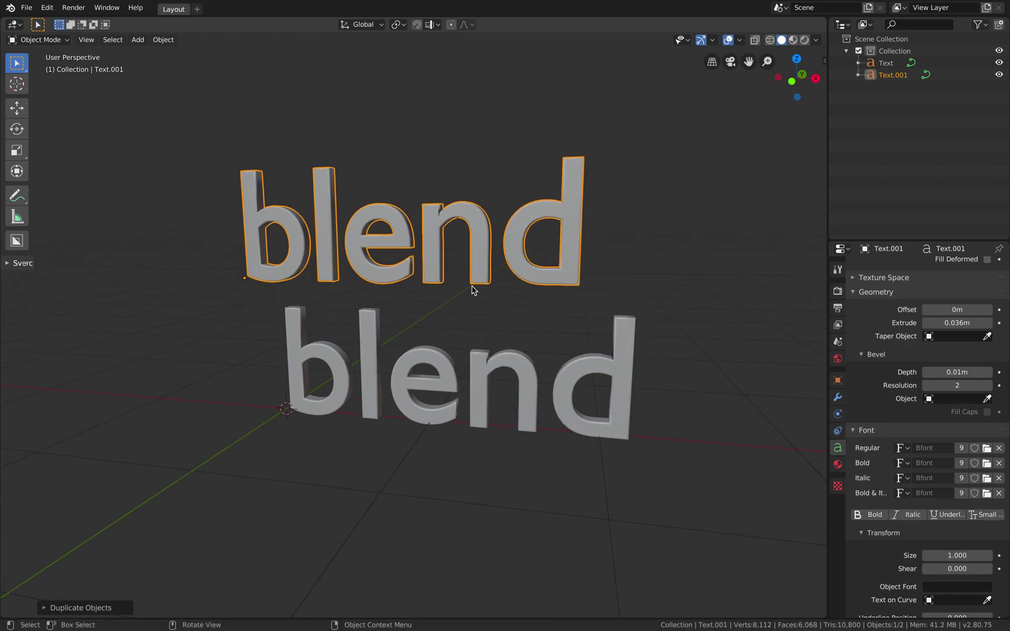
key("ctrl+Tab")
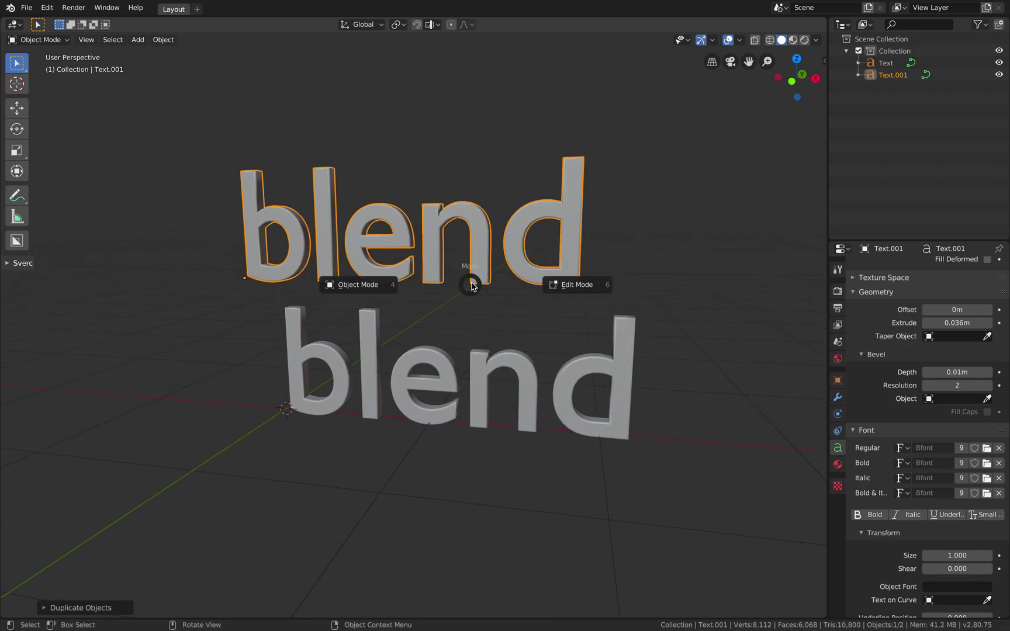
left_click(543, 281)
key("BackSpace")
key("BackSpace")
key("BackSpace")
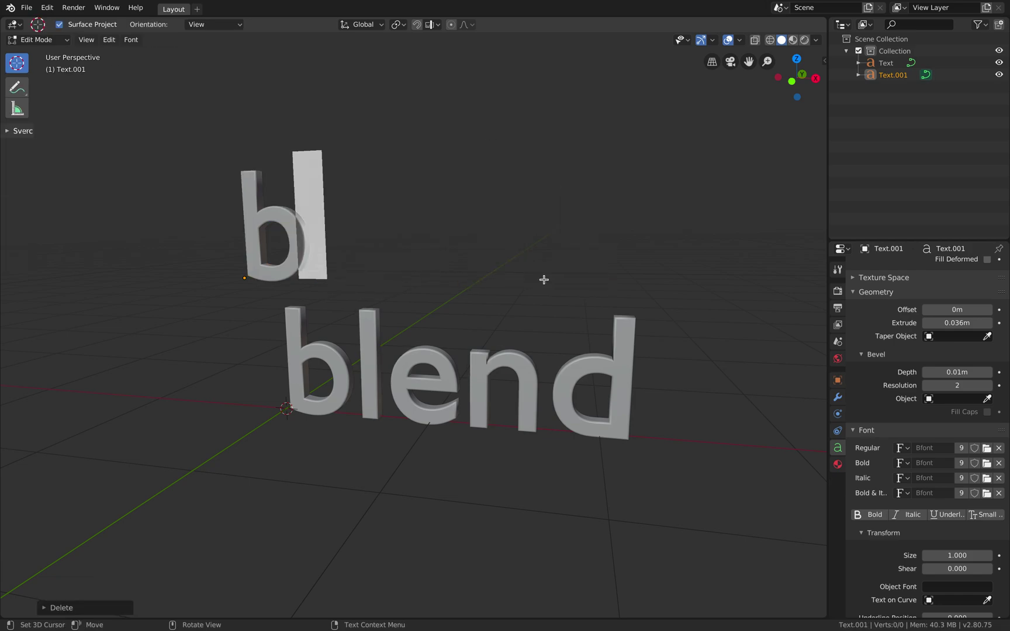
key("ctrl+Tab")
left_click(409, 283)
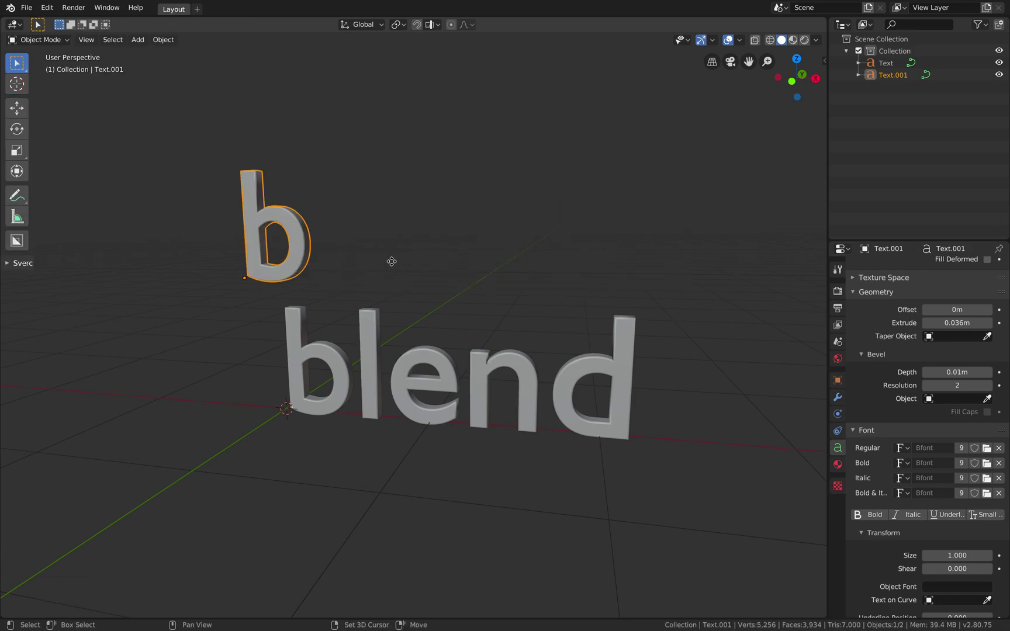
- Duplicate the single letter "b" twice, placing both copies to its right above the word
key("shift+d")
left_click(425, 246)
key("shift+d")
left_click(371, 227)
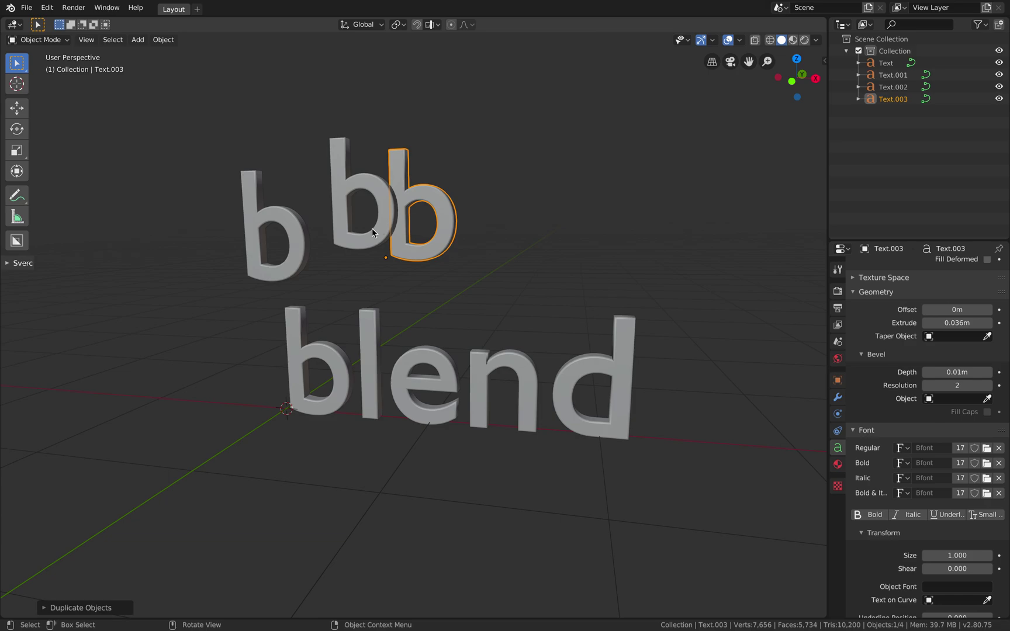
- Select the rightmost letter "b" and move it further right, clear of the middle copy
left_click(295, 232)
left_click(354, 209)
left_click(433, 203)
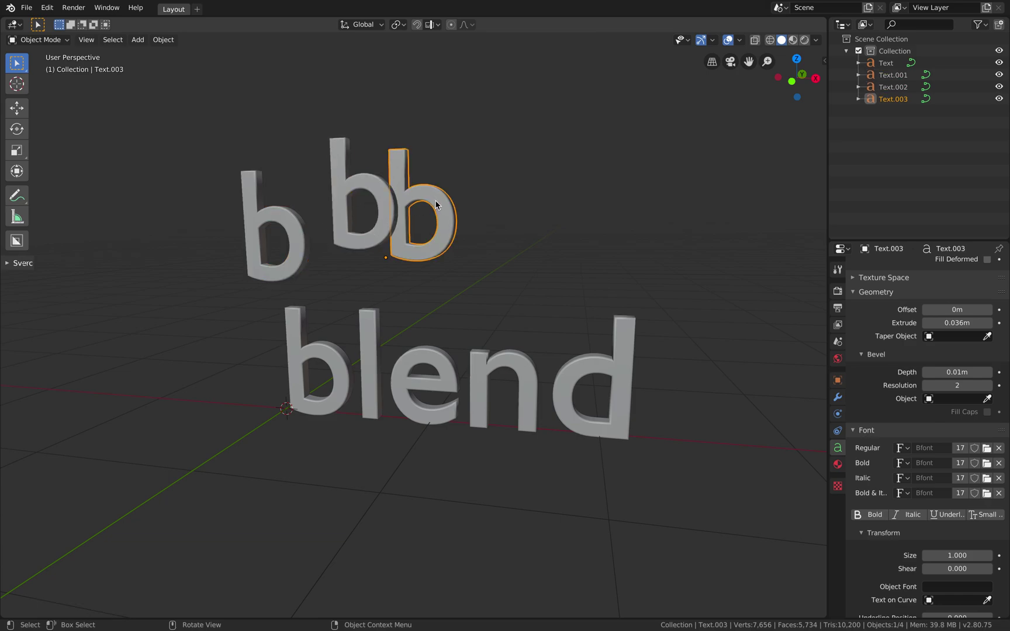
key("g")
left_click(514, 215)
- Rotate the rightmost letter "b" freely with trackball rotation so that it leans slightly
key("r")
key("r")
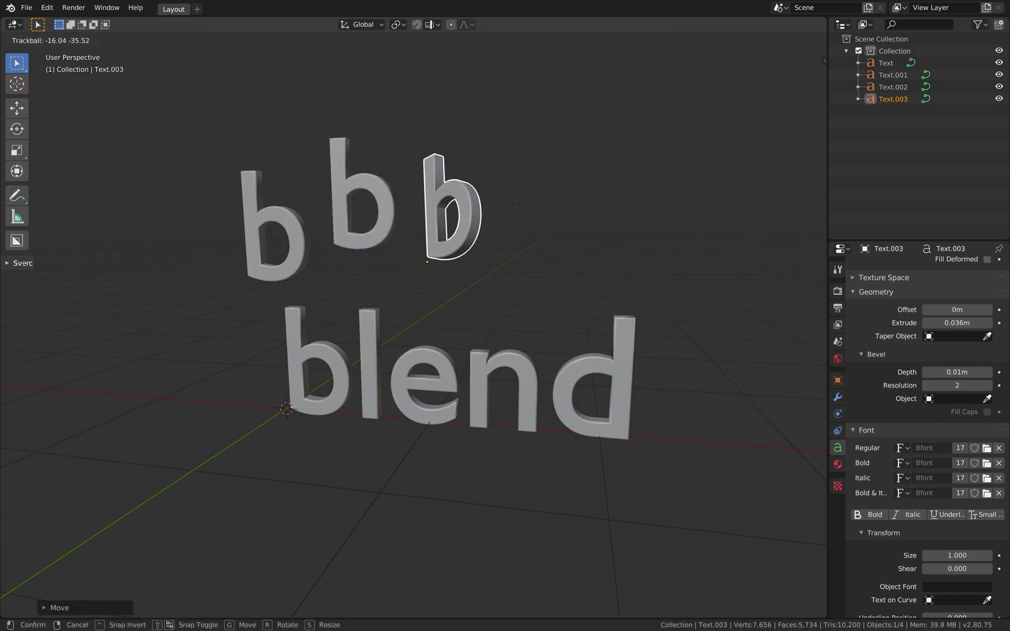
left_click(470, 219)
key("r")
left_click(472, 227)
key("r")
key("r")
left_click(461, 275)
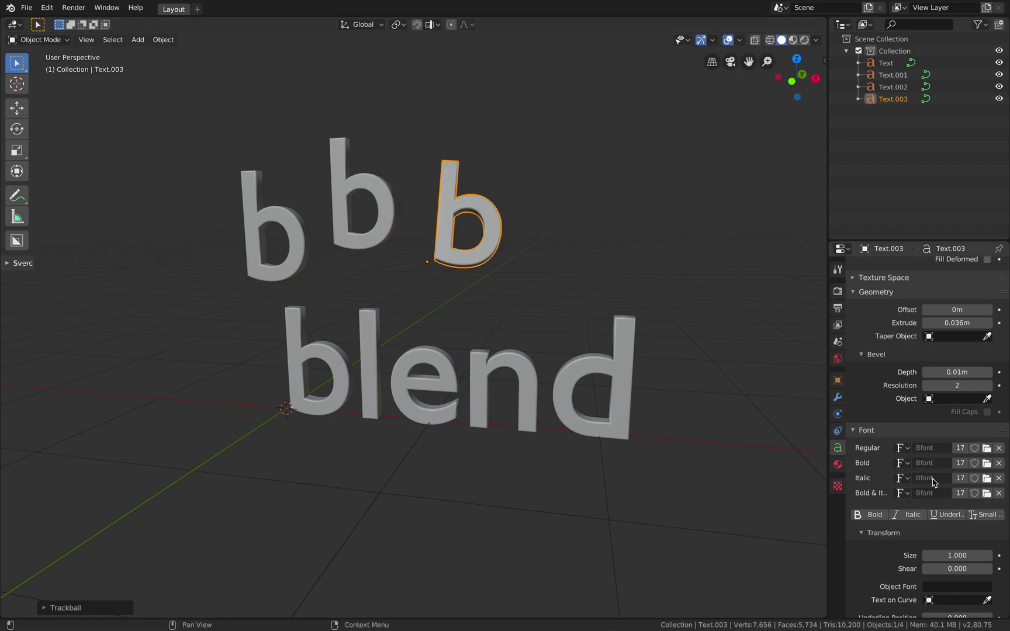
- Set the rightmost letter "b" text offset to -0.18 m in X and -0.32 m in Y, and move it back up
scroll(923, 576, "down", 3)
scroll(923, 575, "down", 8)
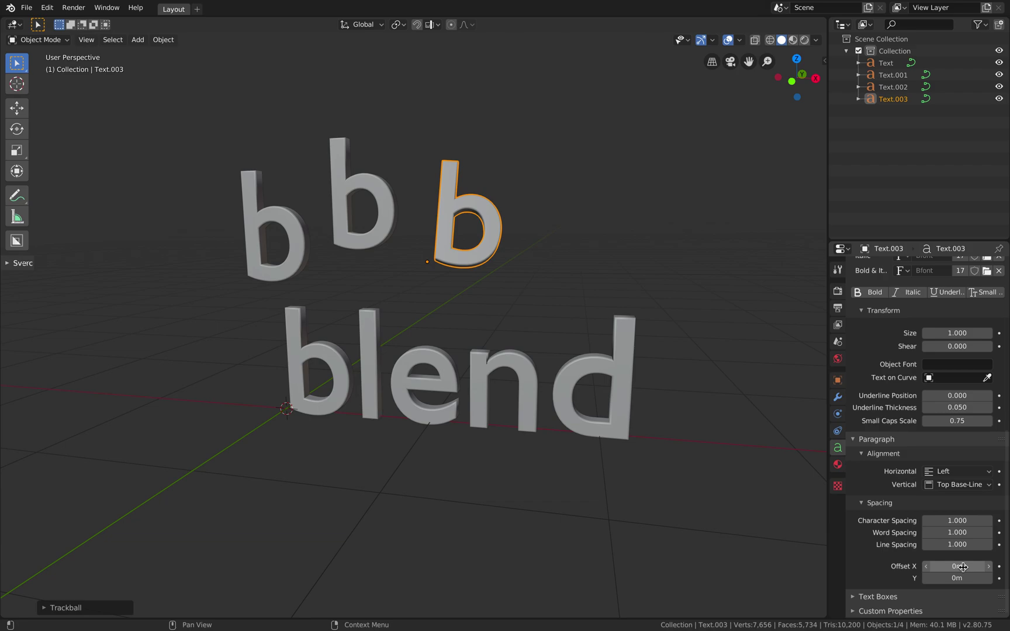
mouse_move(956, 565)
left_mouse_down()
mouse_move(994, 565)
mouse_move(941, 566)
mouse_move(965, 566)
mouse_move(961, 579)
mouse_move(940, 578)
mouse_move(949, 565)
left_mouse_up()
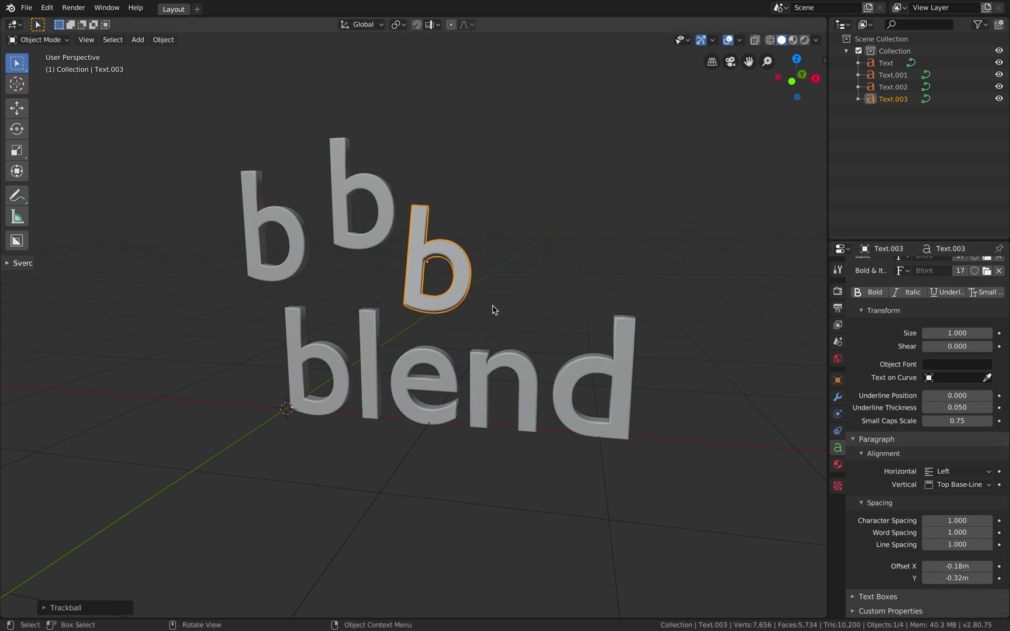
key("g")
left_click(418, 234)
- Delete the middle and leftmost single-letter "b" copies above the word
left_click(383, 199)
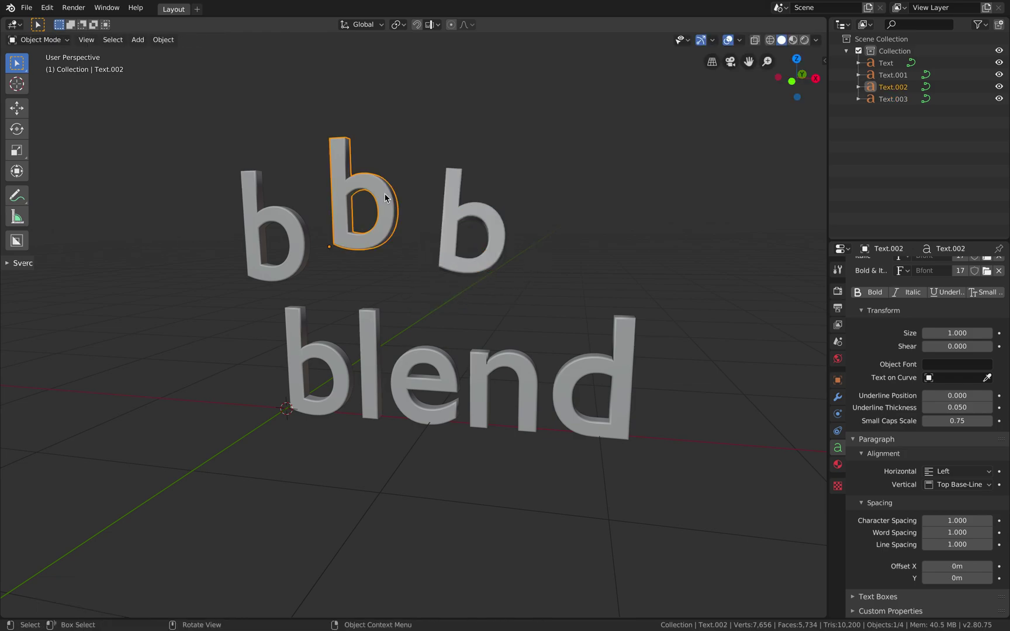
key("Delete")
left_click(295, 227)
key("x")
left_click(295, 228)
- Move the remaining single letter "b" to above the start of the word and rotate it with trackball rotation
left_click(455, 208)
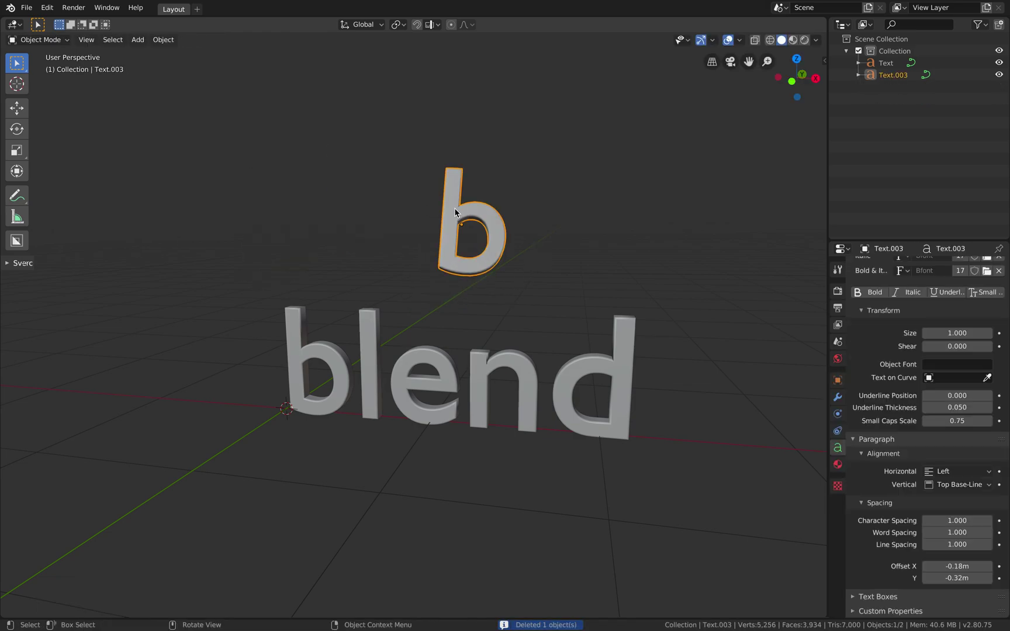
key("g")
left_click(320, 204)
key("r")
key("r")
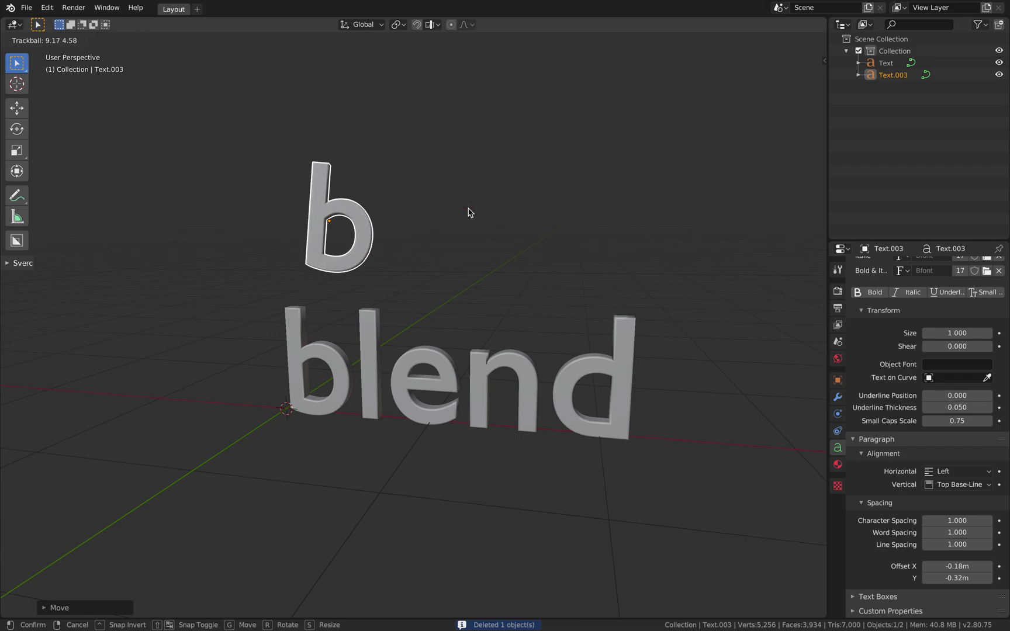
left_click(419, 235)
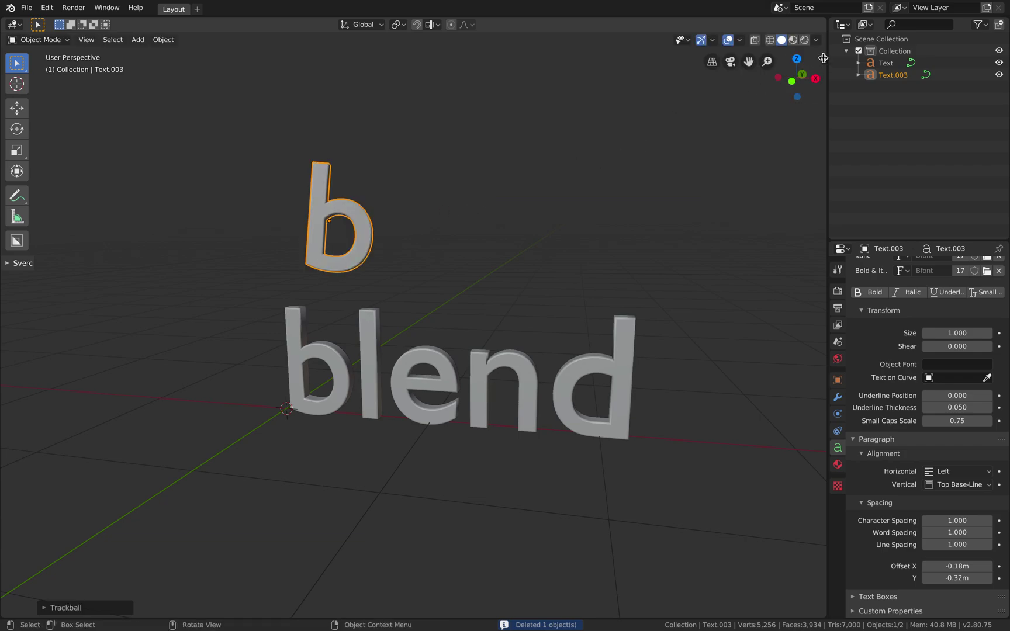
- Show the viewport's transform sidebar and split off an area below the viewport as a Timeline editor
key("n")
left_click_drag(823, 20, 23, 500)
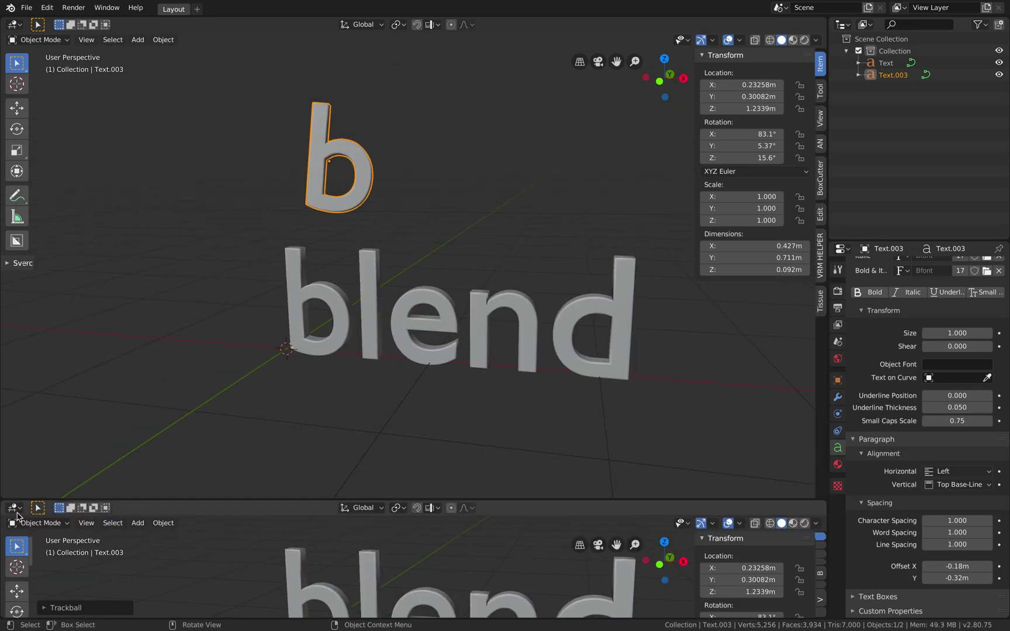
left_click(16, 508)
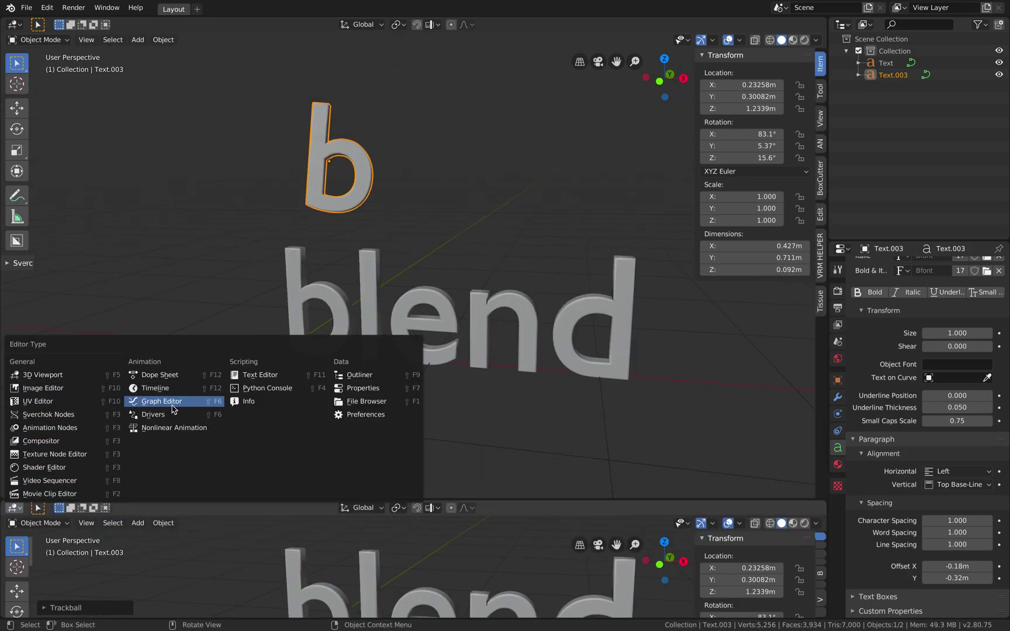
left_click(156, 388)
- Insert a LocRotScale keyframe for the single letter "b" at frame 1
middle_click_drag(401, 217, 329, 245, "shift")
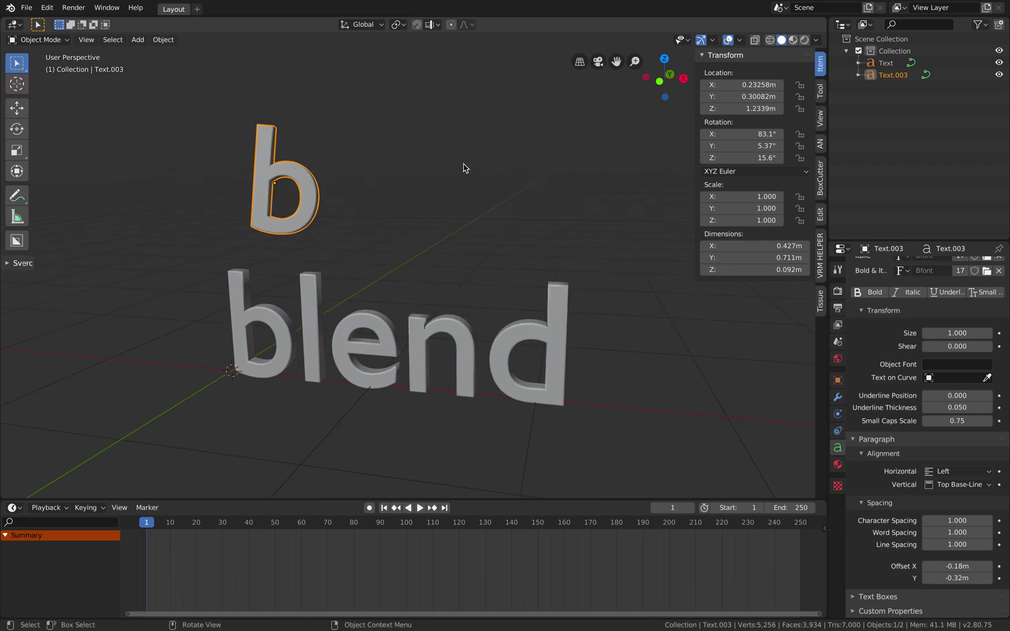
key("i")
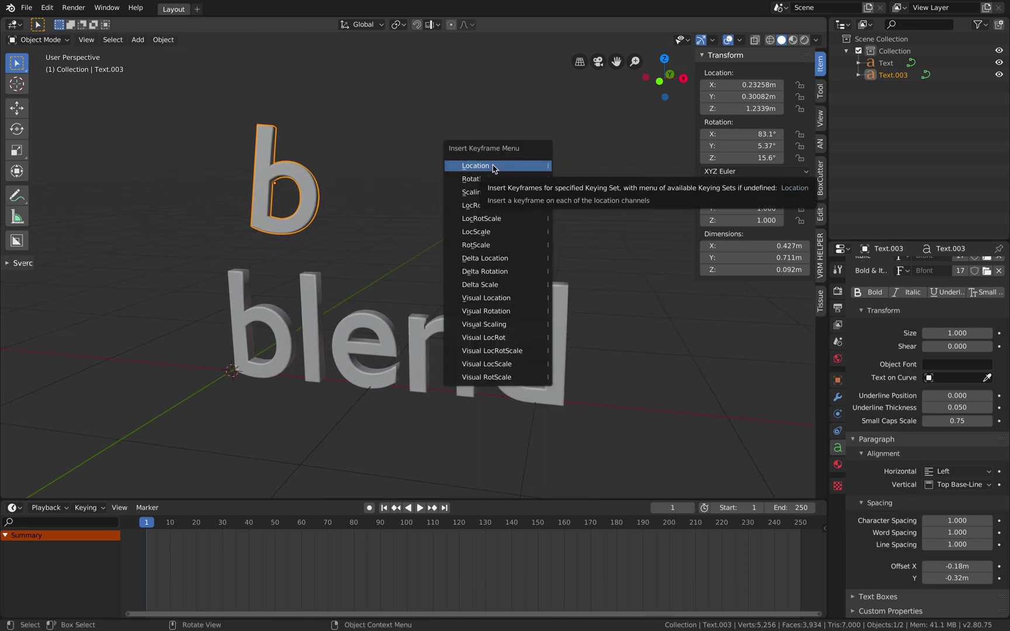
left_click(498, 220)
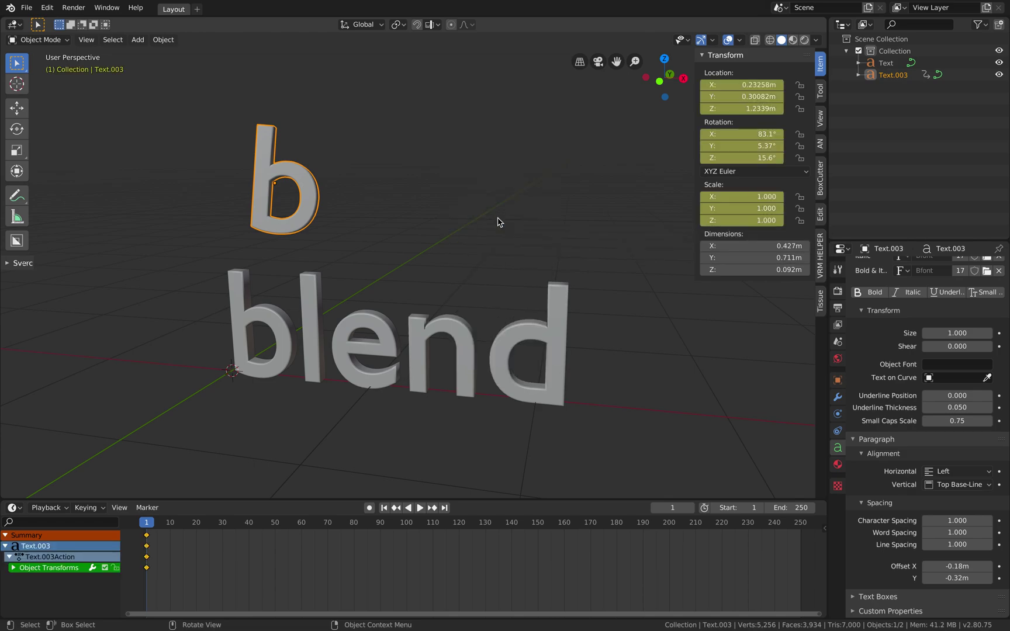
- At frame 30, move the letter "b" to about X 1.25 m, Y 0.63 m, Z 1.48 m and rotate it about -20°
left_click(225, 527)
key("g")
left_click(531, 244)
key("r")
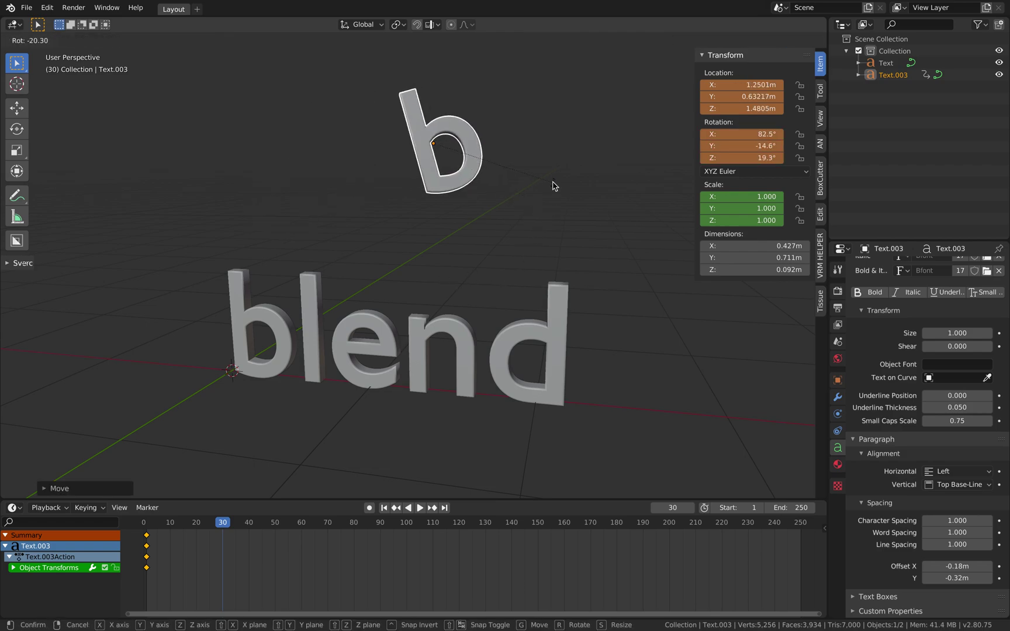
left_click(554, 185)
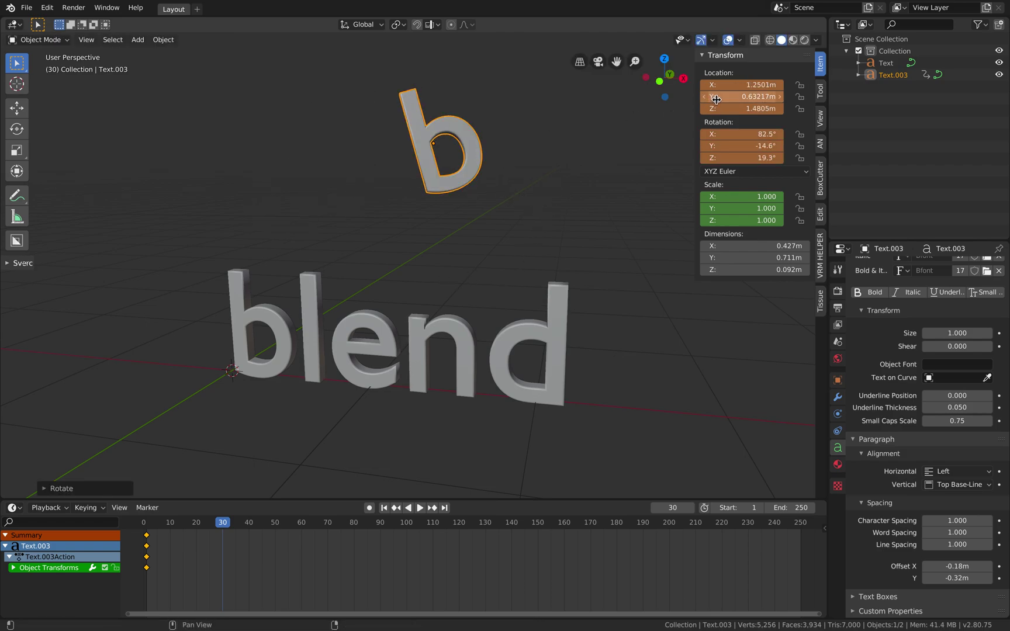
- Keyframe the letter's location, rotation and scale at frame 30, and scrub back to frame 19 to check the motion
key("i")
key("i")
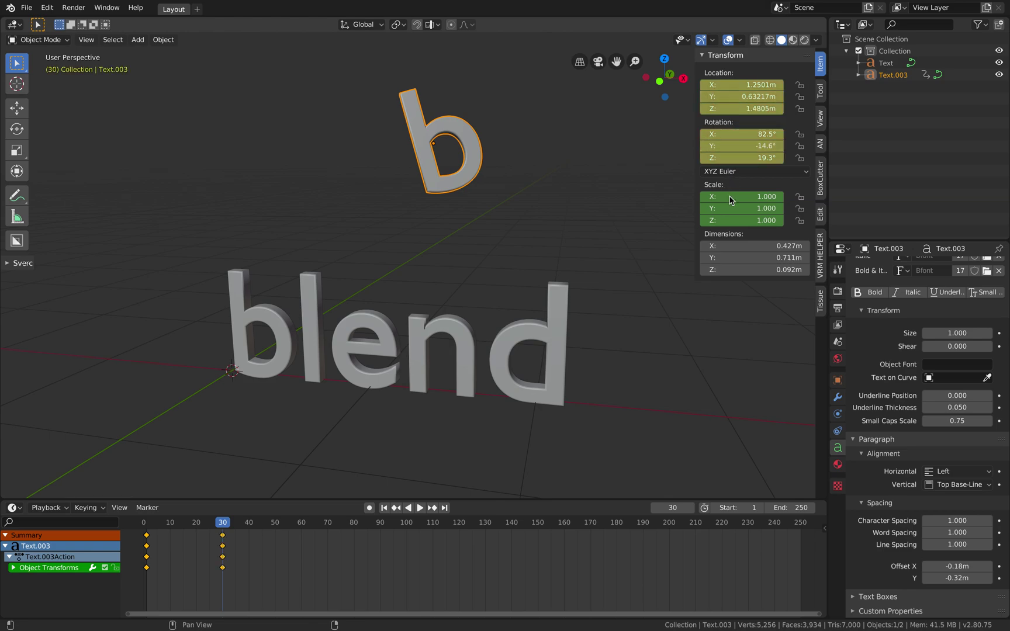
key("i")
key("i")
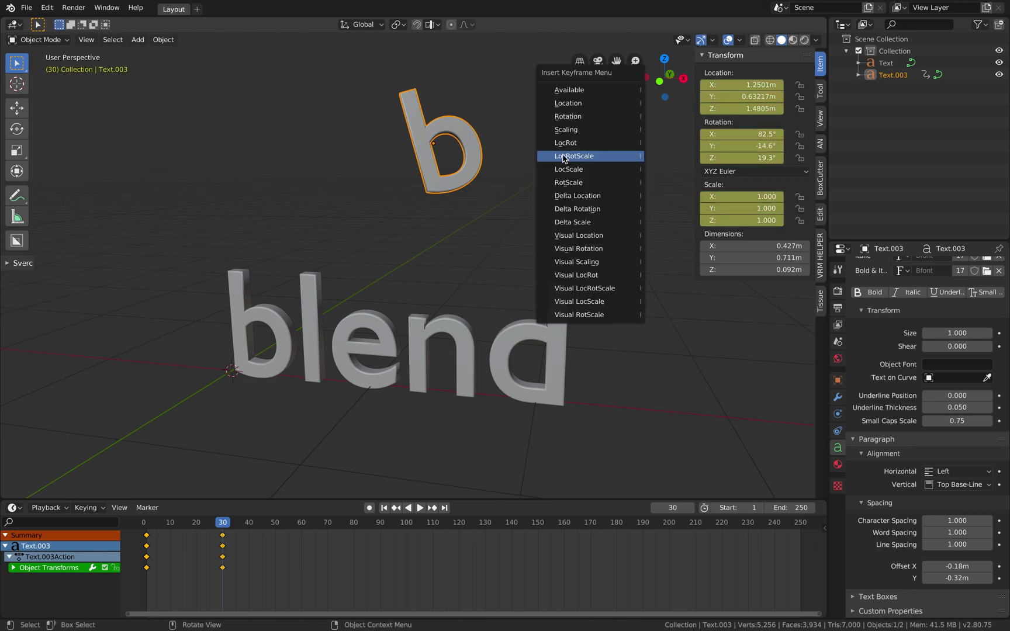
left_click(602, 157)
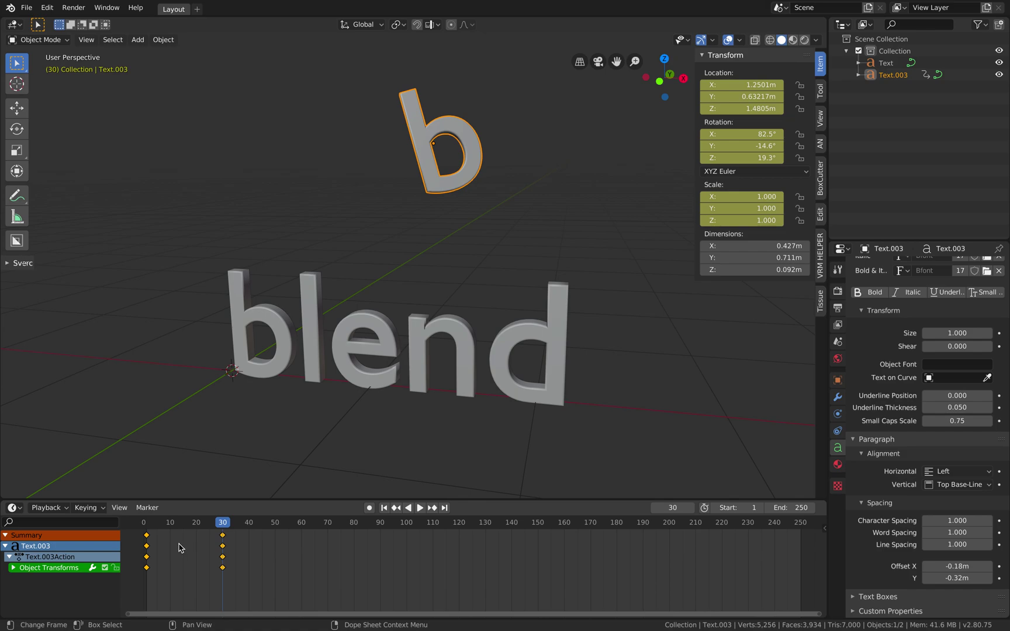
left_click_drag(166, 529, 194, 528)
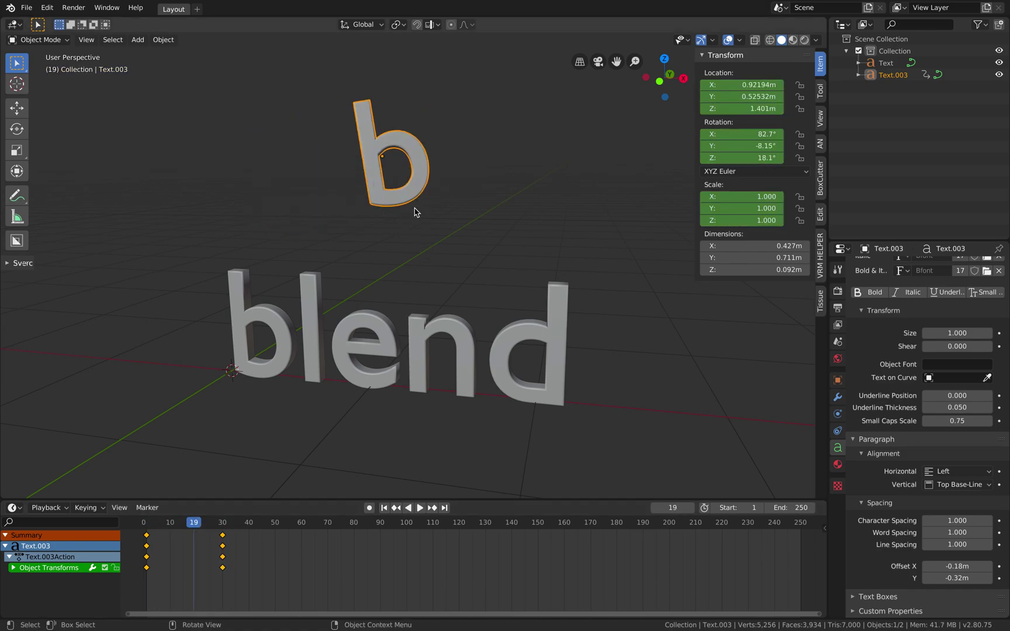
- Duplicate the animated letter "b" with the copy beside the original, and scrub back through the timeline to check its animation
key("shift+d")
left_click(313, 219)
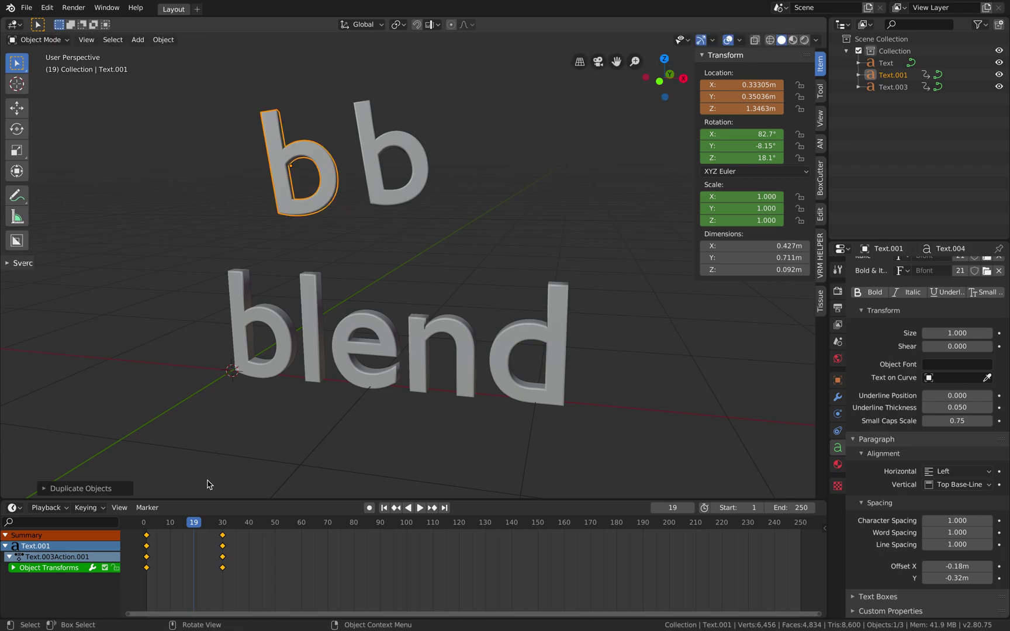
left_click_drag(197, 524, 172, 526)
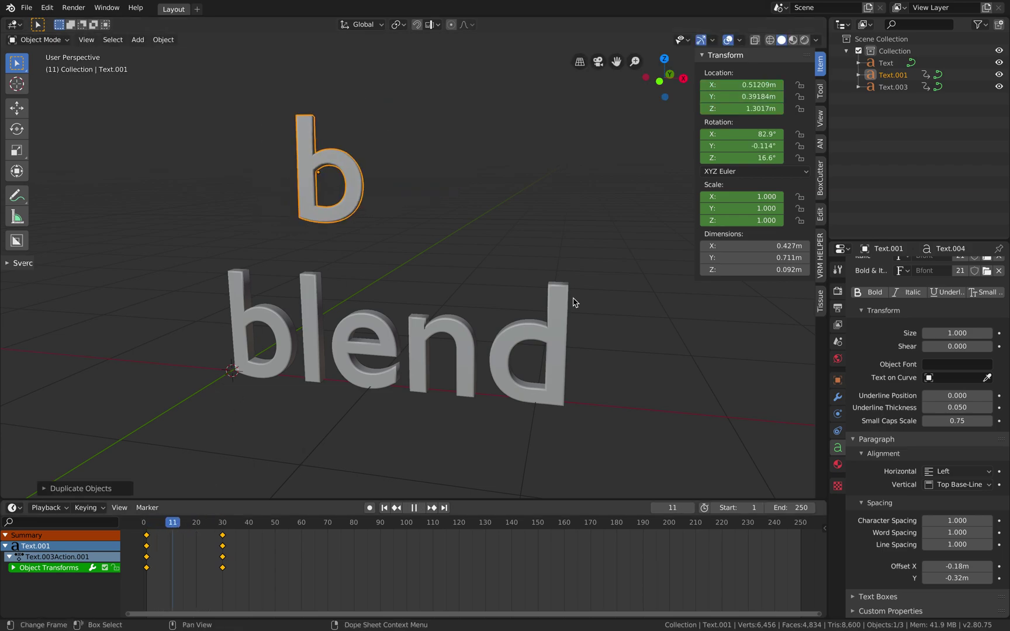
- Select the original letter Text.003 and move it away from its copy to about X 1.20 m, Y 0.58 m, Z 1.30 m
left_click(895, 90)
key("g")
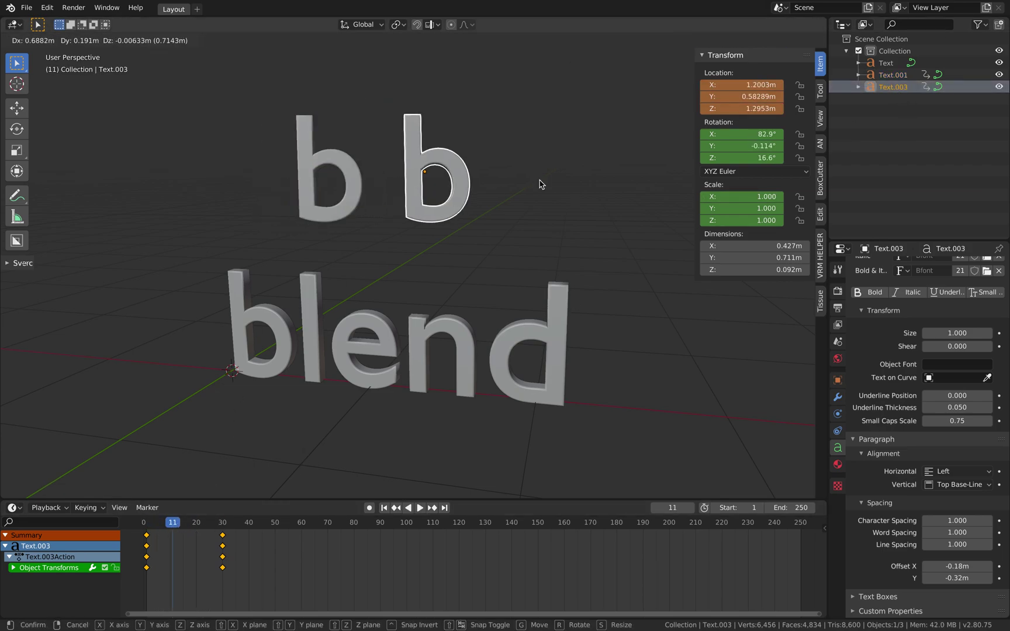
left_click(539, 185)
- Clear all location, rotation and scale keyframes from the letter Text.003
right_click(732, 97)
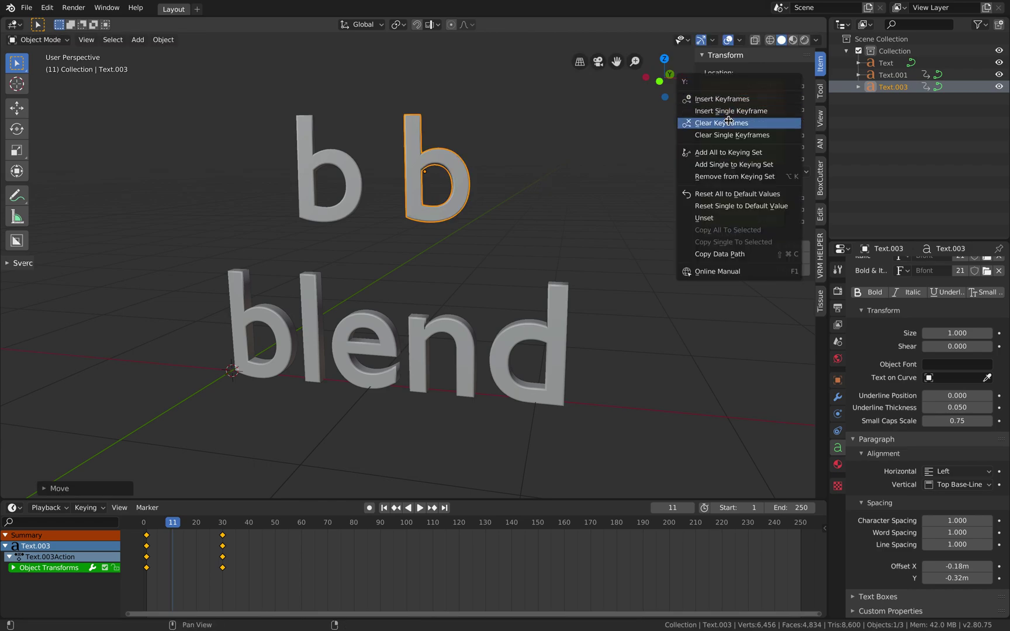
left_click(728, 121)
right_click(728, 134)
left_click(728, 134)
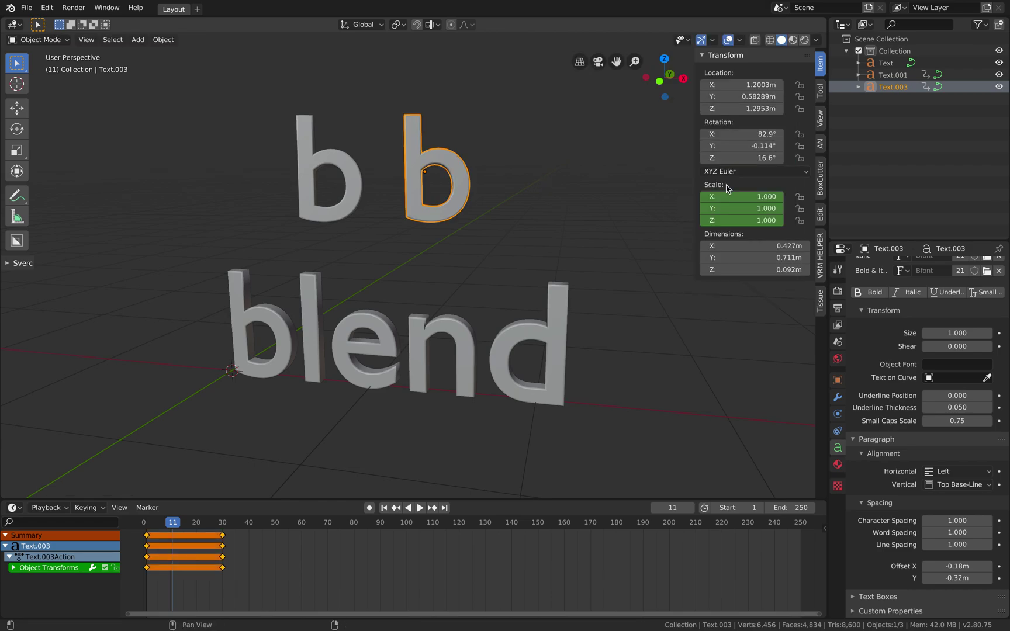
right_click(728, 187)
left_click(721, 217)
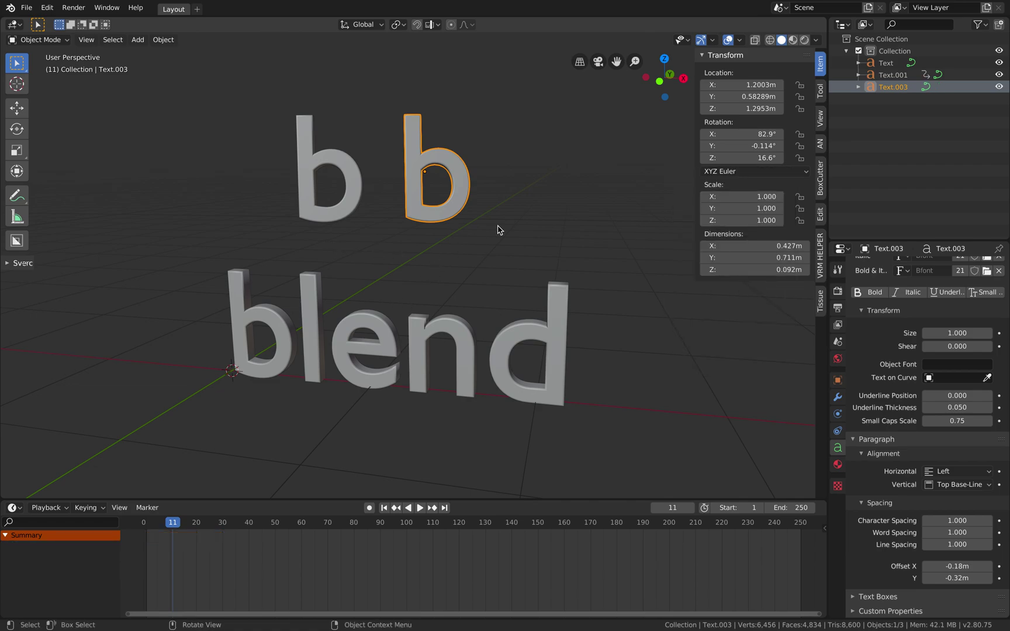
- Play and scrub the animation to compare the animated letter copy with the one without keyframes
key("space")
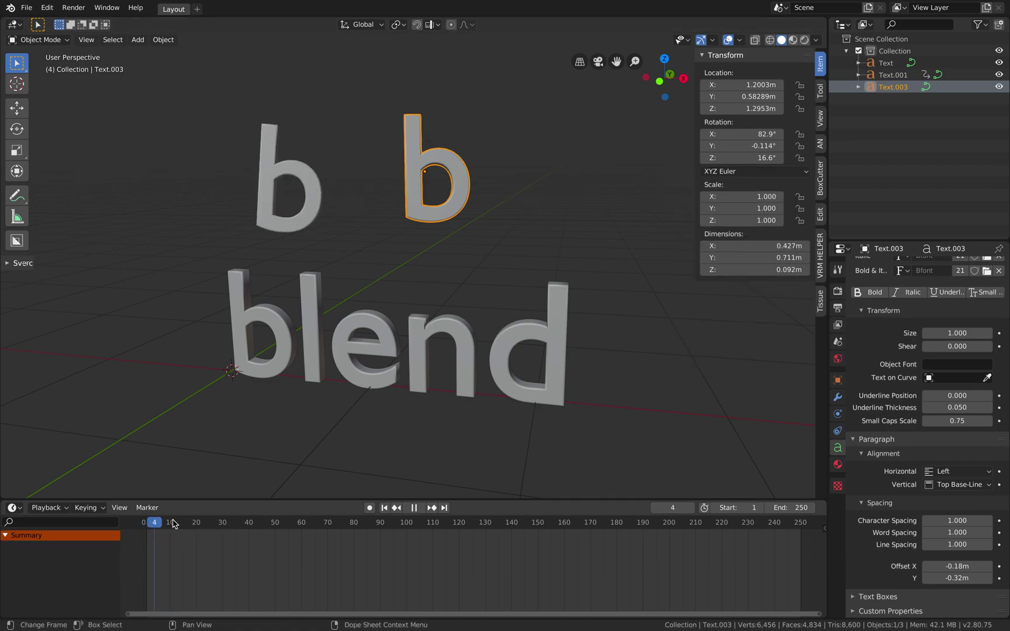
left_click_drag(254, 526, 174, 520)
key("space")
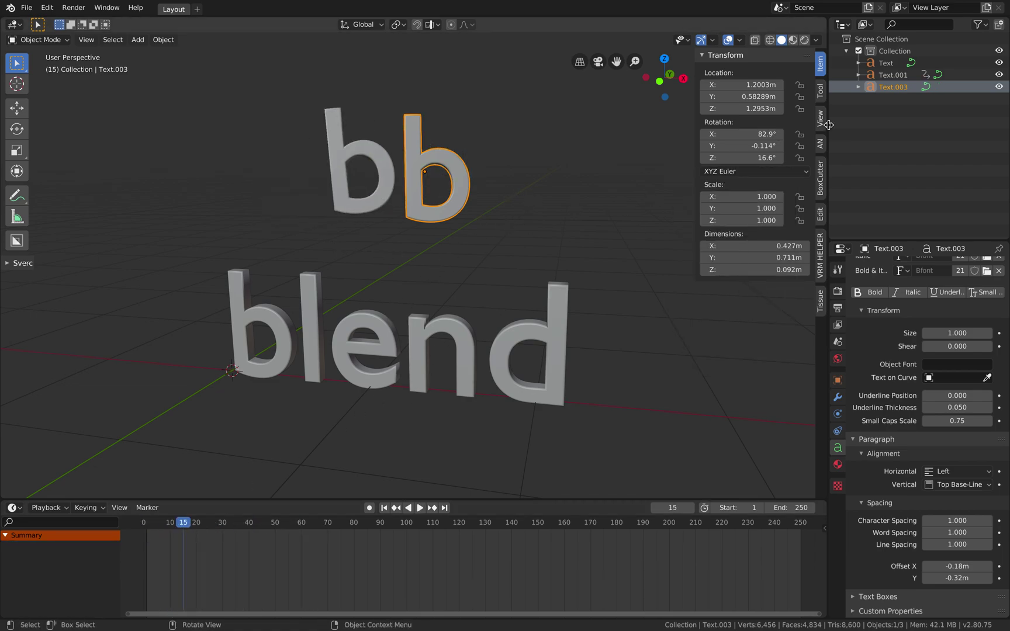
left_click_drag(201, 524, 212, 524)
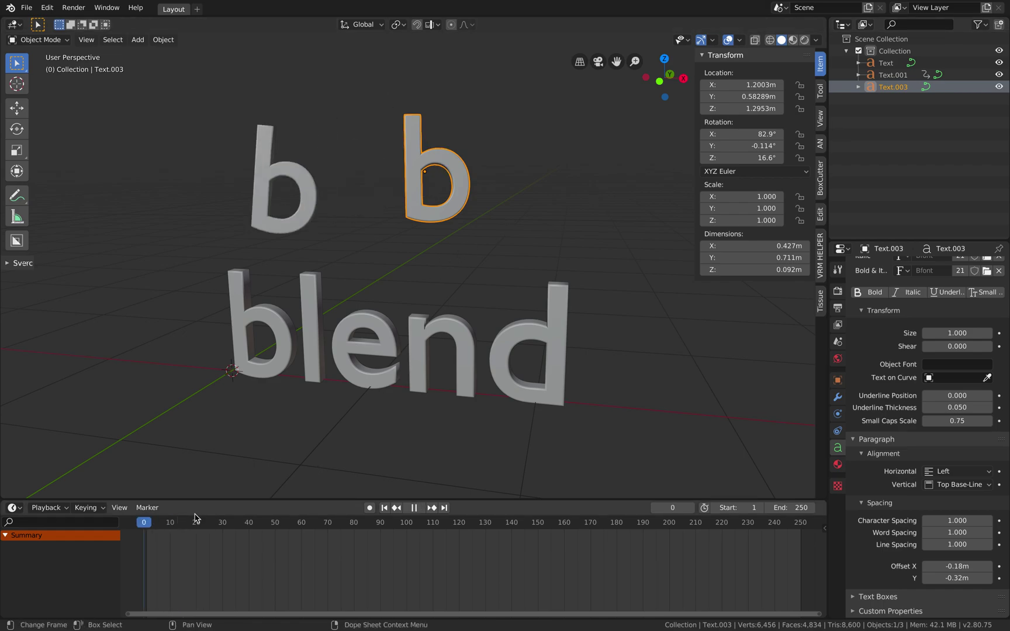
- Select both single letters "b" above the word and delete them
left_click(470, 151, "shift")
left_click(463, 173, "shift")
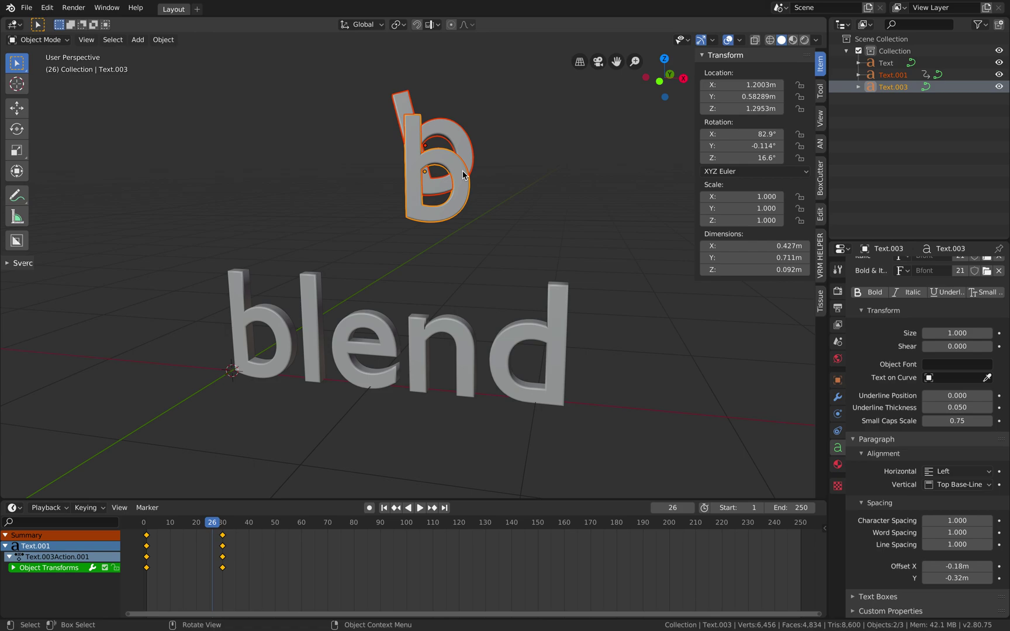
key("Delete")
- Select the word "blend" and collapse the transform sidebar
scroll(417, 338, "up", 1)
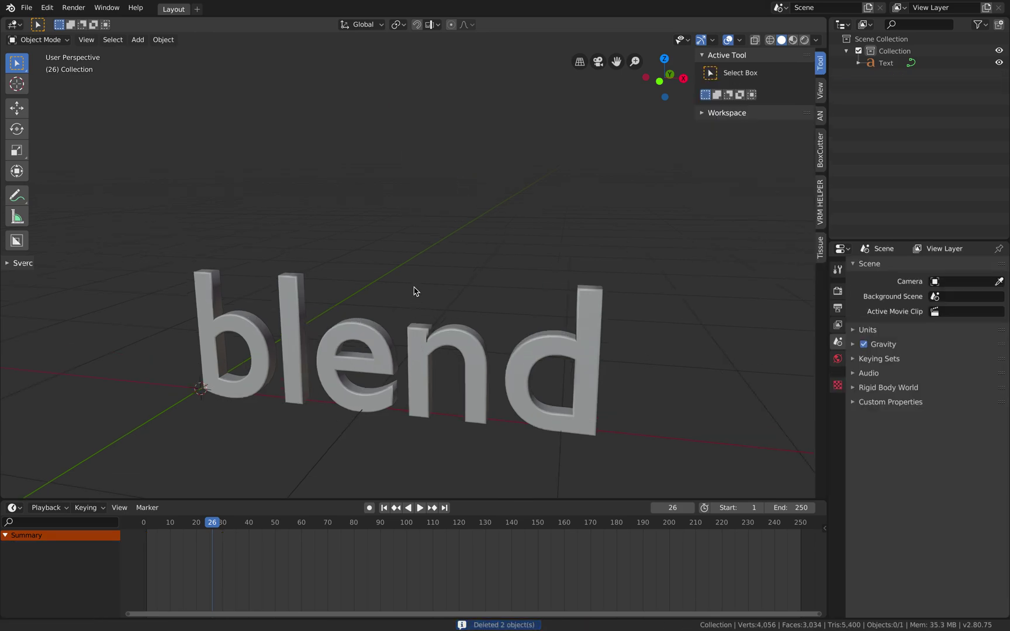
middle_click_drag(413, 299, 416, 286)
left_click(443, 266)
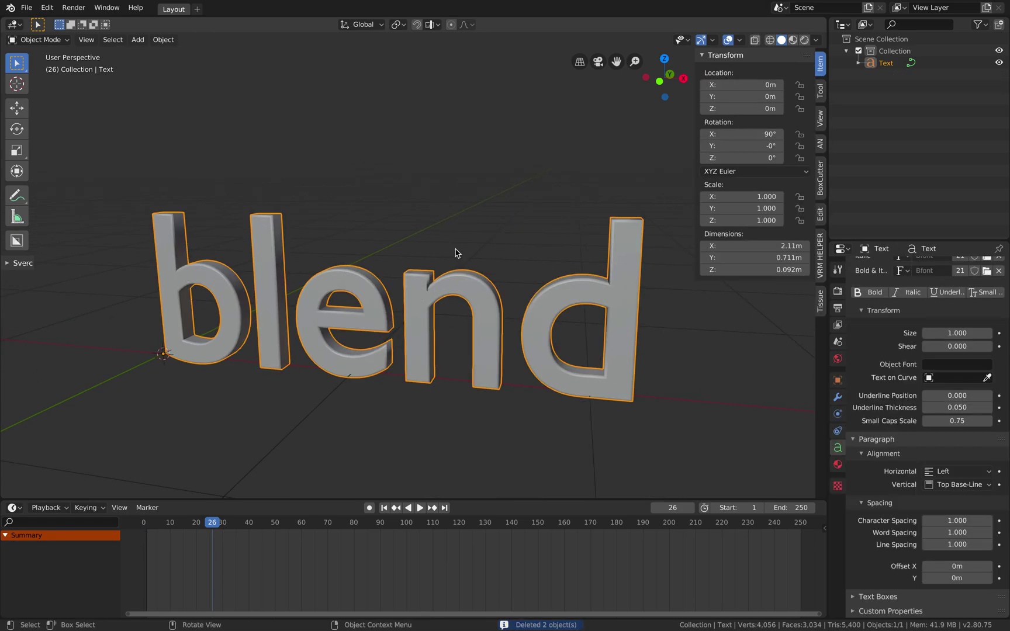
left_click_drag(695, 185, 718, 185)
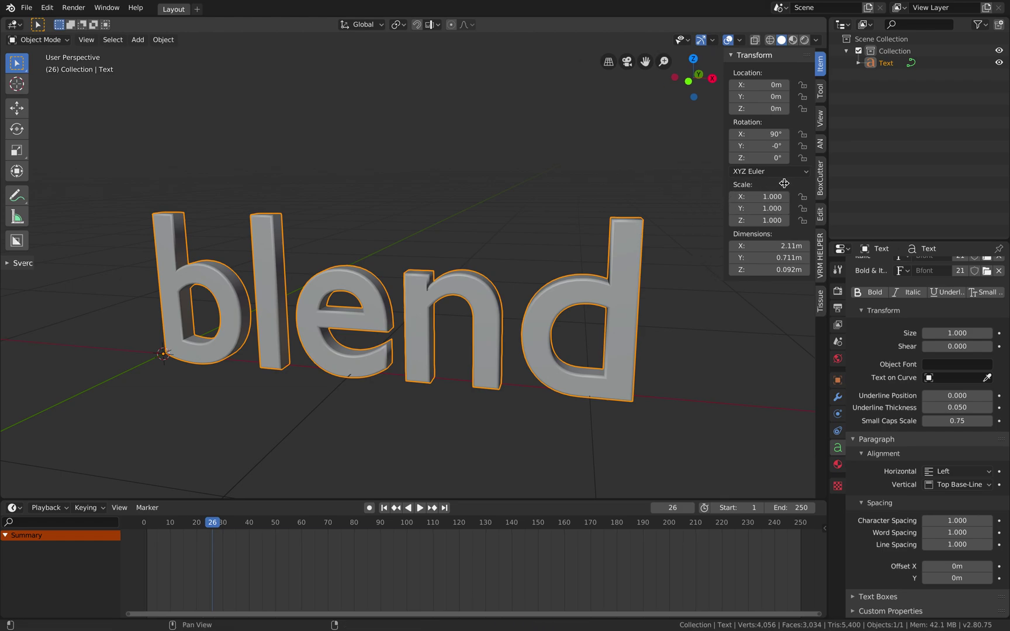
middle_click_drag(624, 187, 607, 191)
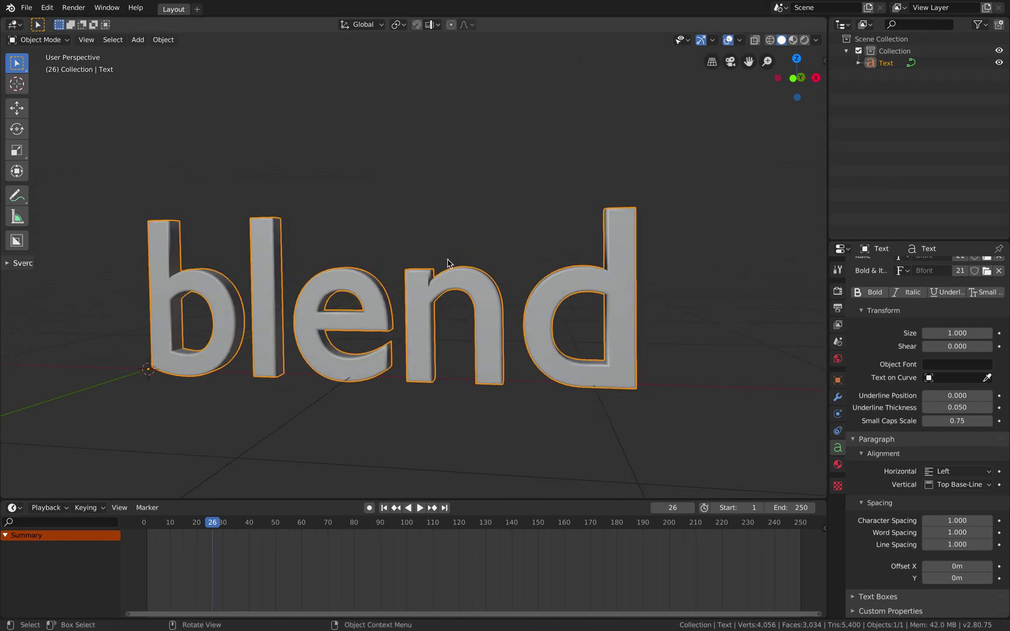
middle_click_drag(448, 263, 427, 261)
- Save the scene to the Desktop as a new file with the number in the randomtext.blend name incremented
left_click(26, 7)
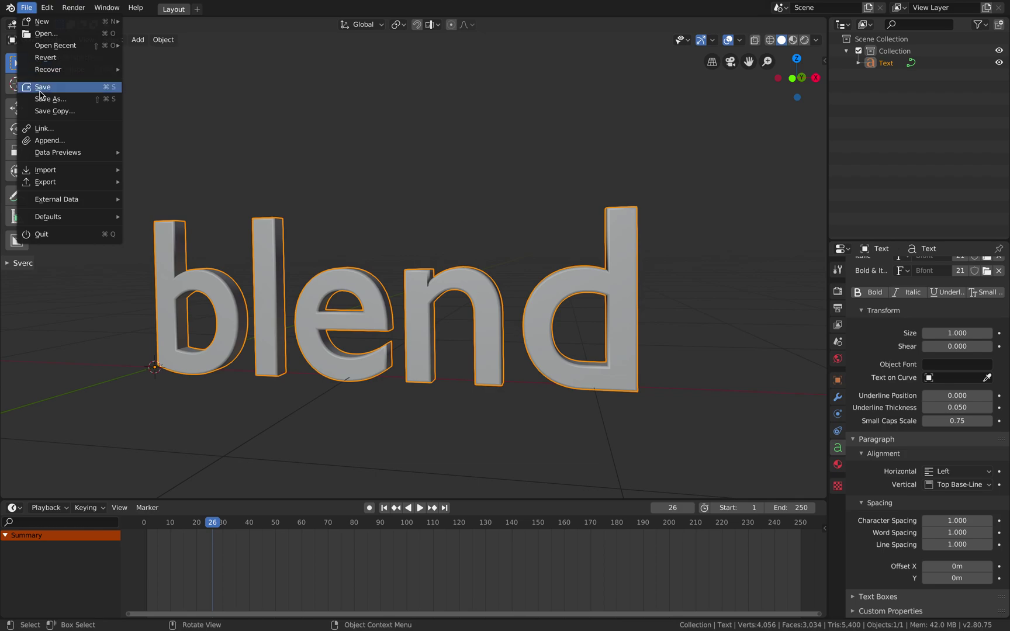
left_click(42, 86)
left_click(26, 8)
left_click(51, 99)
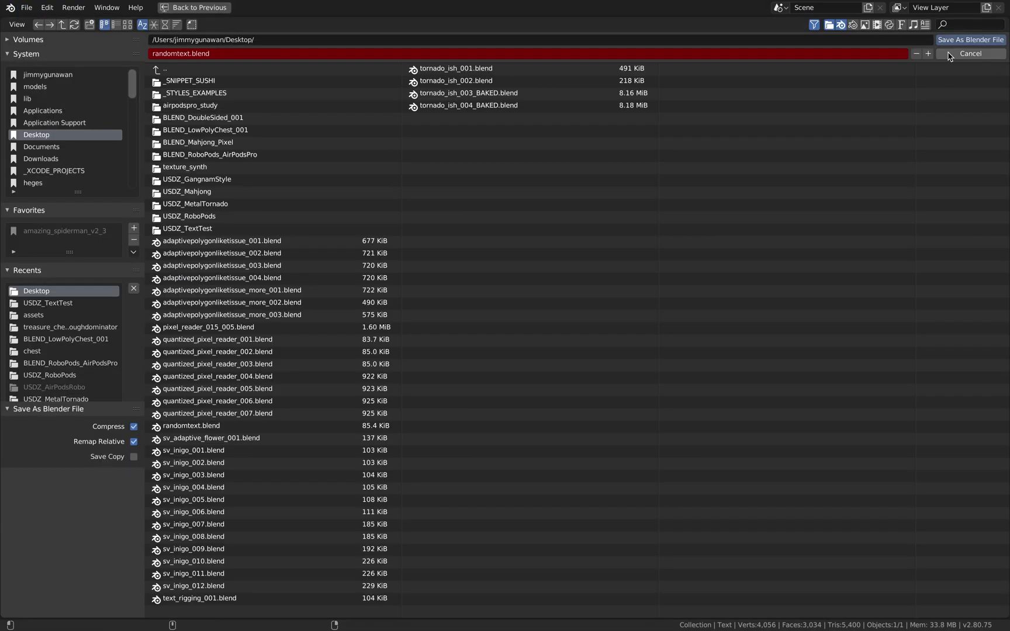
left_click(927, 53)
left_click(947, 41)
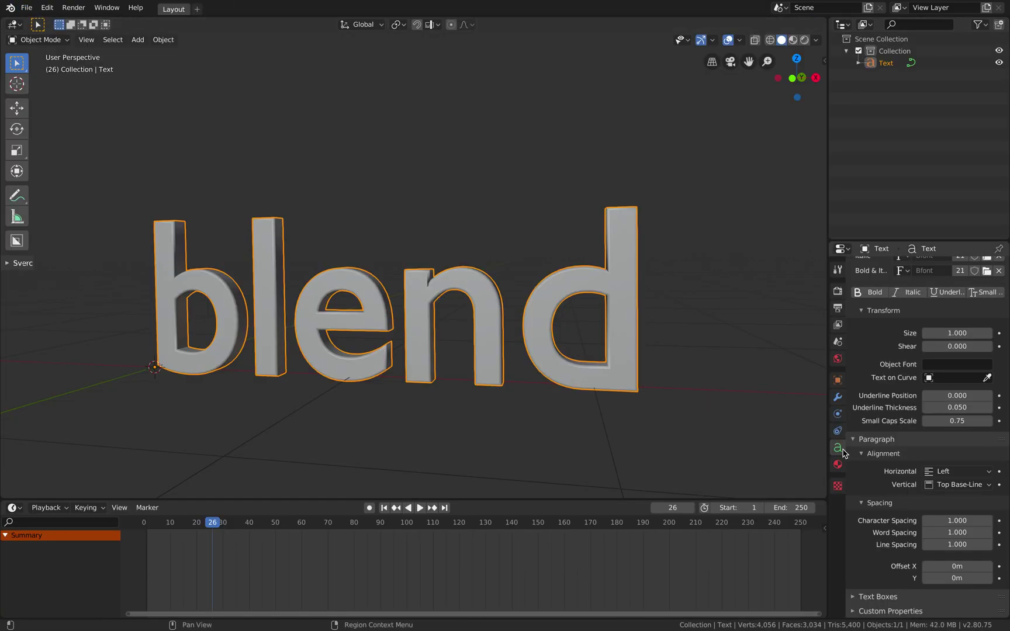
- Add a Remesh modifier to the word "blend" and set it to Smooth mode with Smooth Shading enabled
left_click(837, 398)
left_click(886, 266)
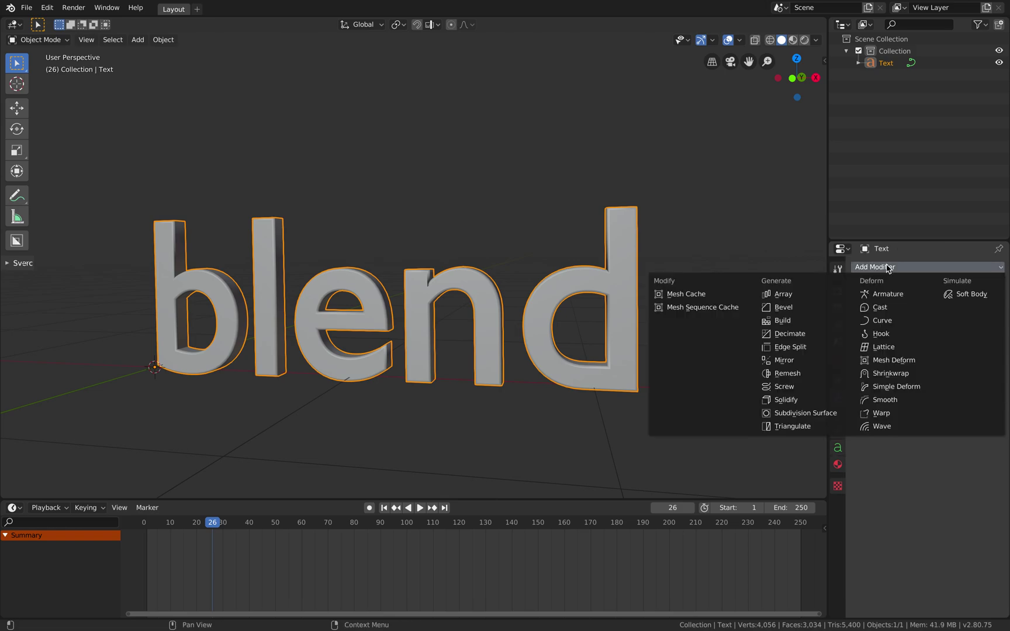
left_click(786, 373)
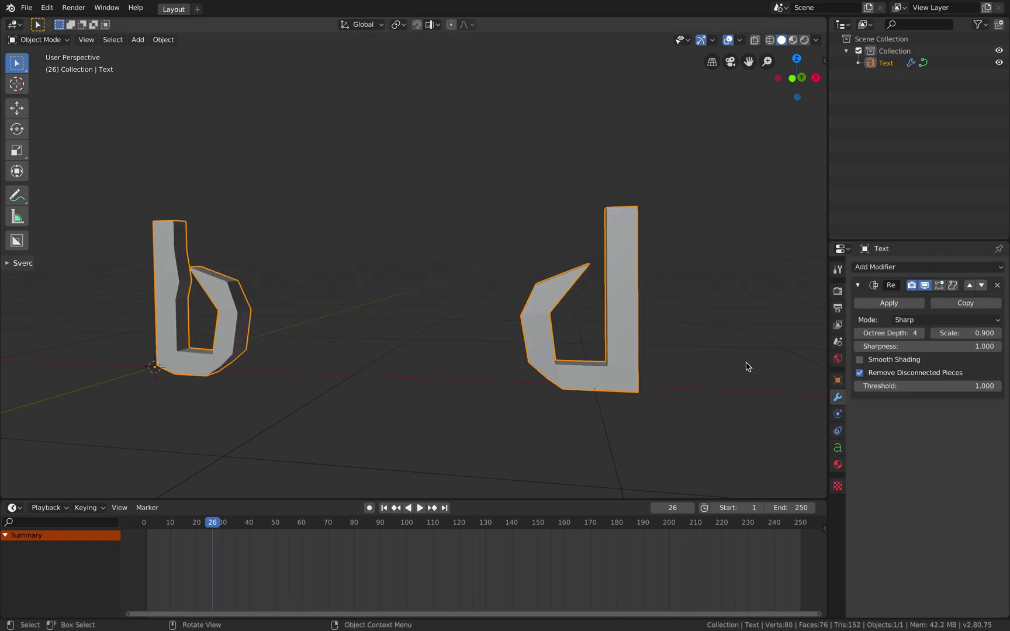
left_click(927, 321)
left_click(925, 347)
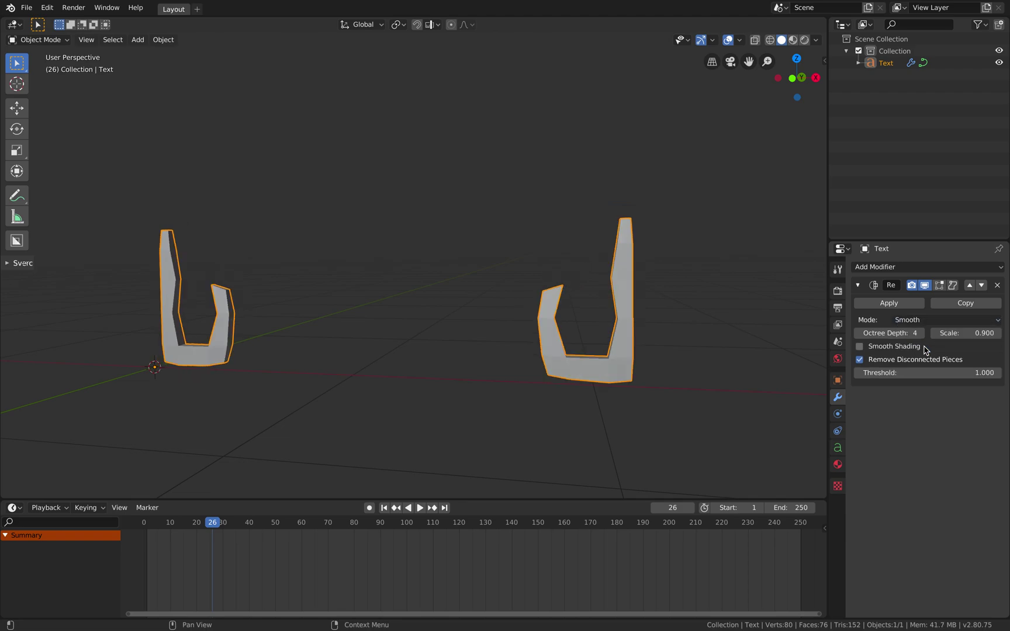
left_click(909, 346)
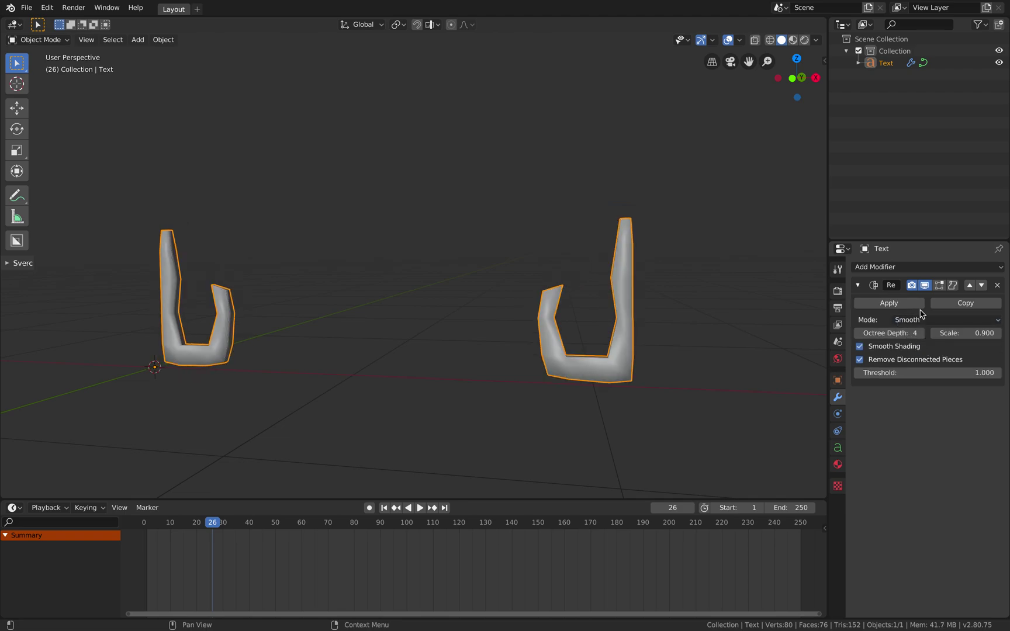
- Raise the Remesh modifier's octree depth to 6 and turn off Remove Disconnected Pieces
left_click(922, 321)
left_click(920, 347)
left_click(922, 333)
left_click(921, 333)
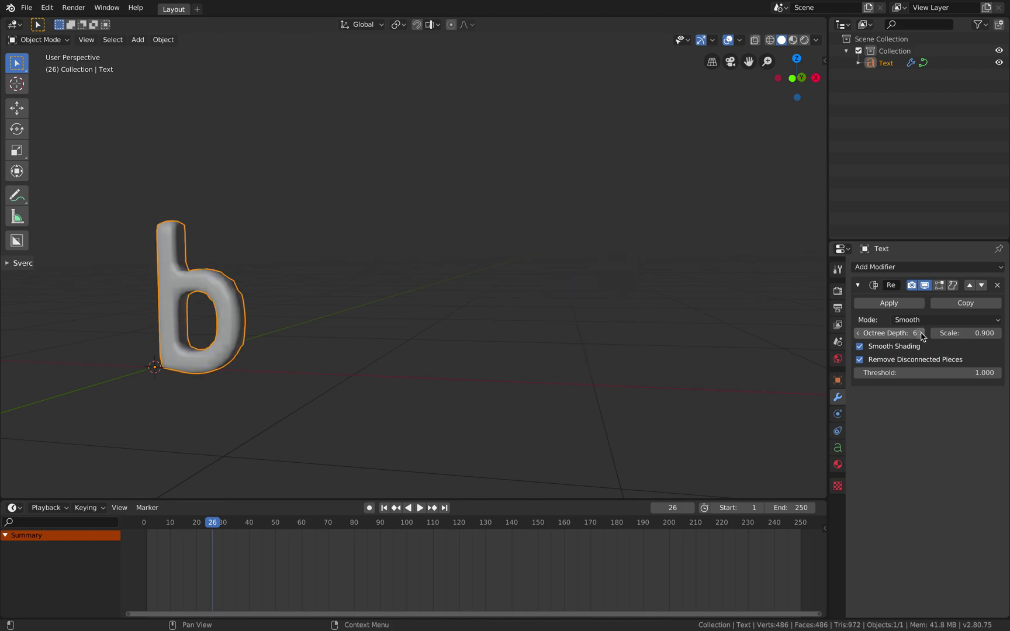
left_click(907, 359)
left_click(908, 359)
left_click(907, 360)
- Inspect the remeshed letters' topology in wireframe shading, then return to solid shading
scroll(395, 305, "left", 3)
key("z")
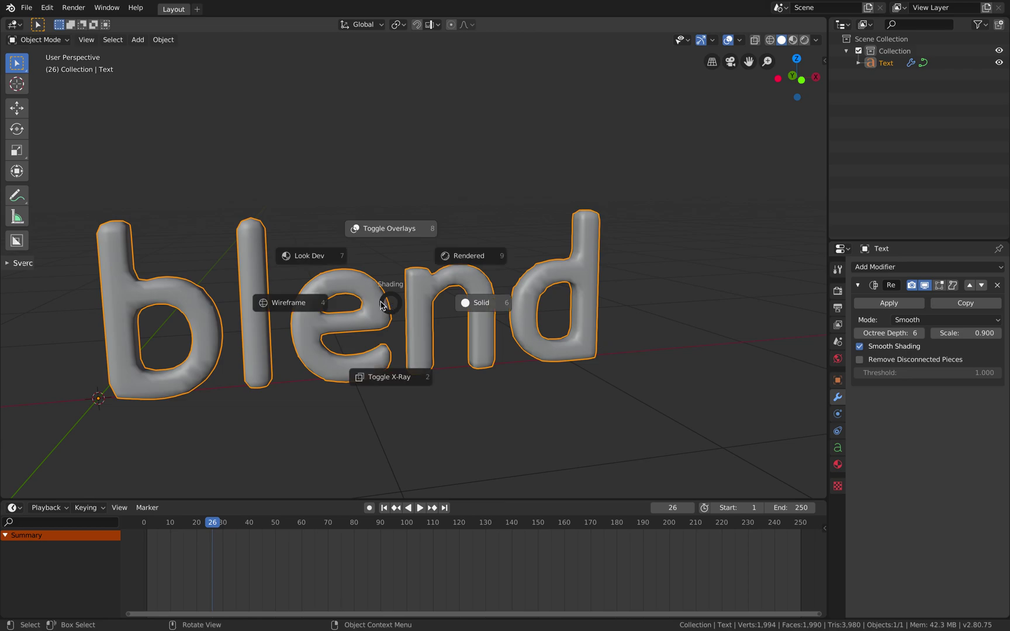
left_click(349, 300)
scroll(349, 301, "left", 5)
scroll(347, 304, "up", 5, "ctrl")
scroll(344, 310, "right", 5)
scroll(344, 310, "down", 4)
key("z")
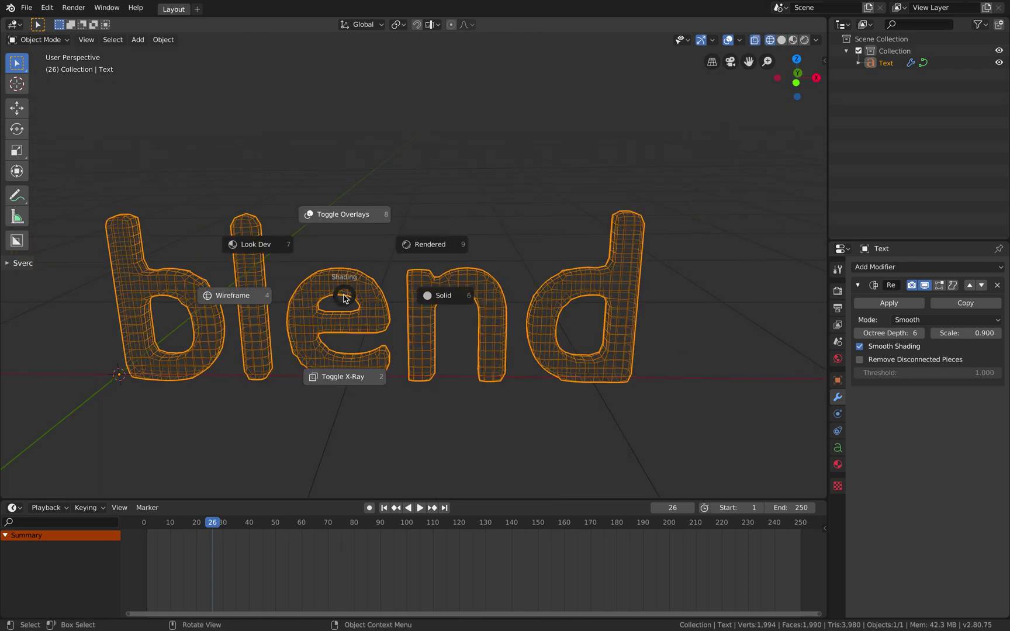
left_click(419, 296)
scroll(421, 289, "left", 1)
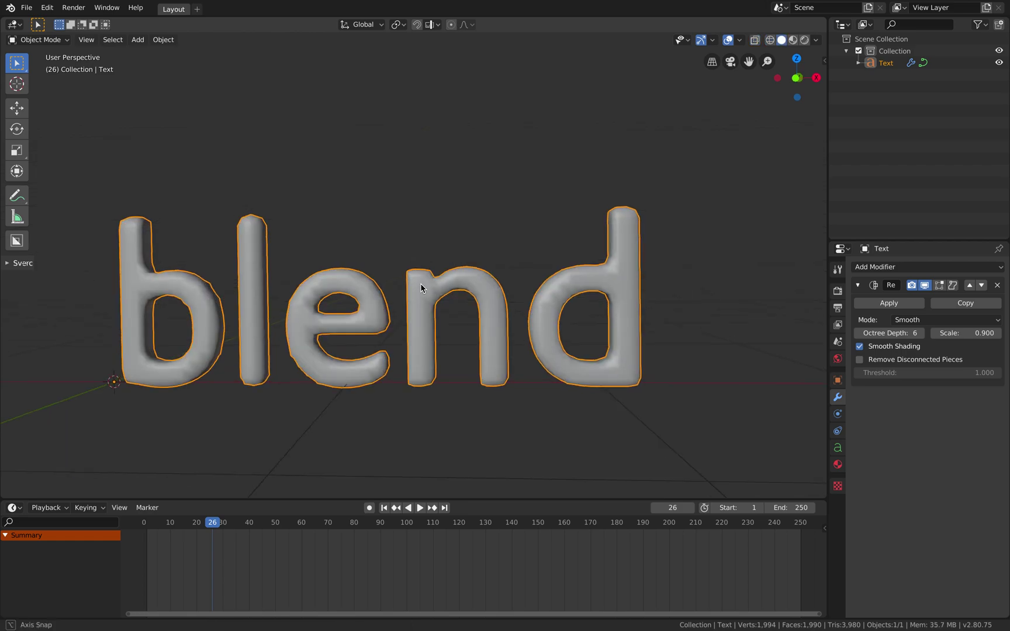
- Compare the word with and without the Remesh modifier by switching its viewport display off and on again
left_click(915, 286)
mouse_move(460, 296)
middle_mouse_down()
mouse_move(476, 350)
mouse_move(465, 317)
middle_mouse_up()
scroll(465, 317, "up", 2)
middle_click_drag(425, 348, 410, 374)
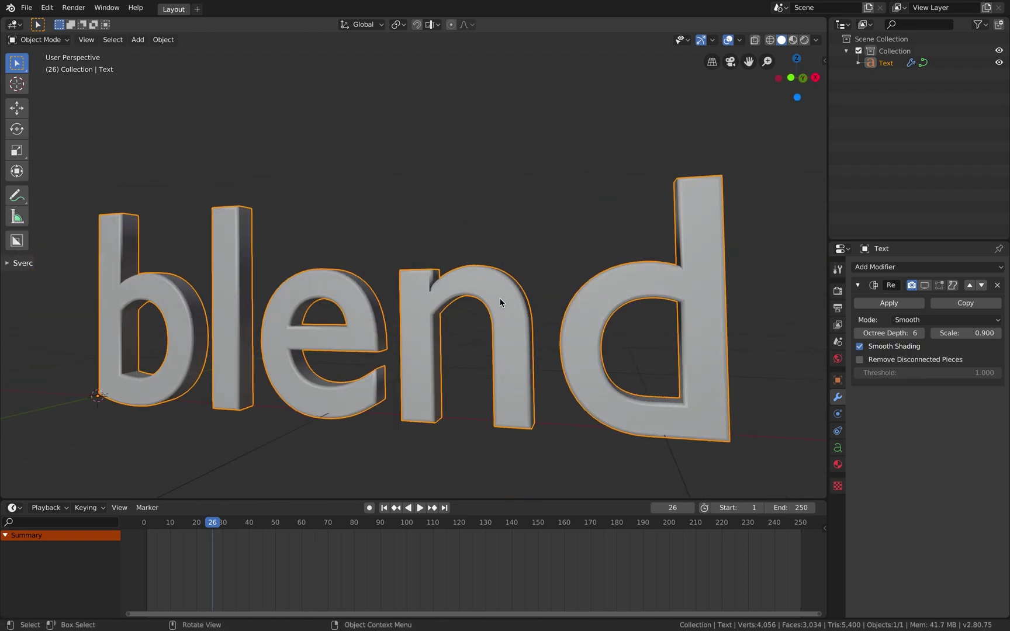
middle_click_drag(493, 300, 503, 319)
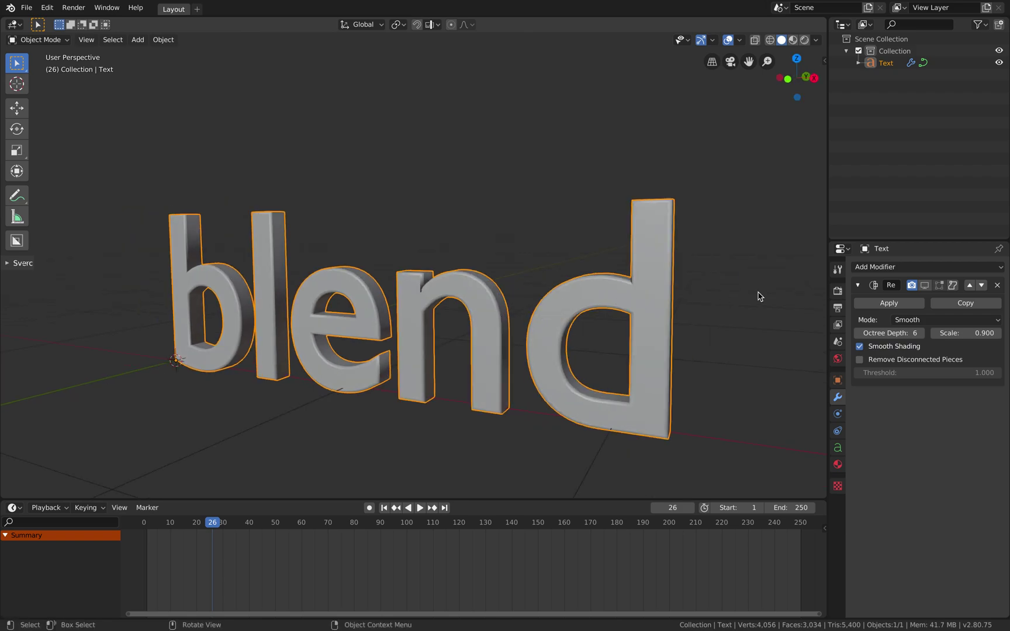
left_click(923, 285)
middle_click_drag(579, 304, 646, 278)
- Try to apply the Remesh modifier to the text object
left_click(873, 304)
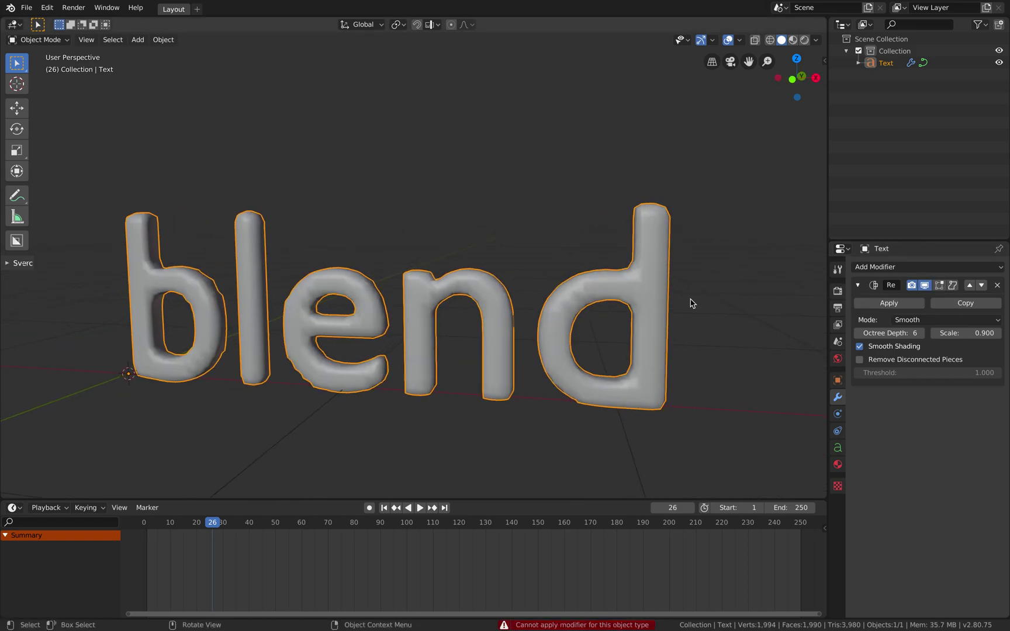
left_click(885, 303)
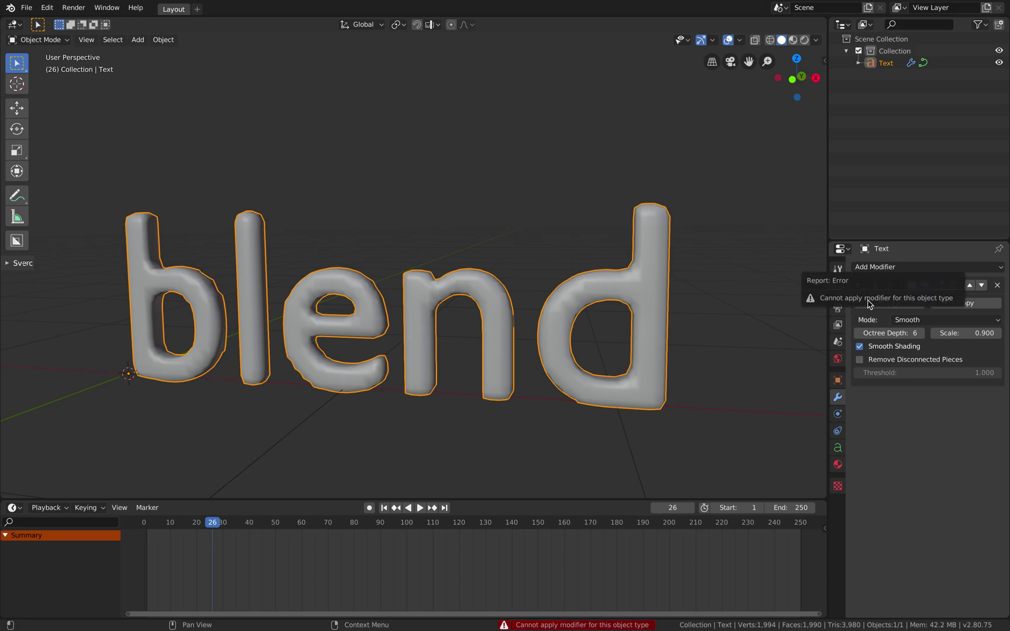
middle_click_drag(610, 234, 579, 235)
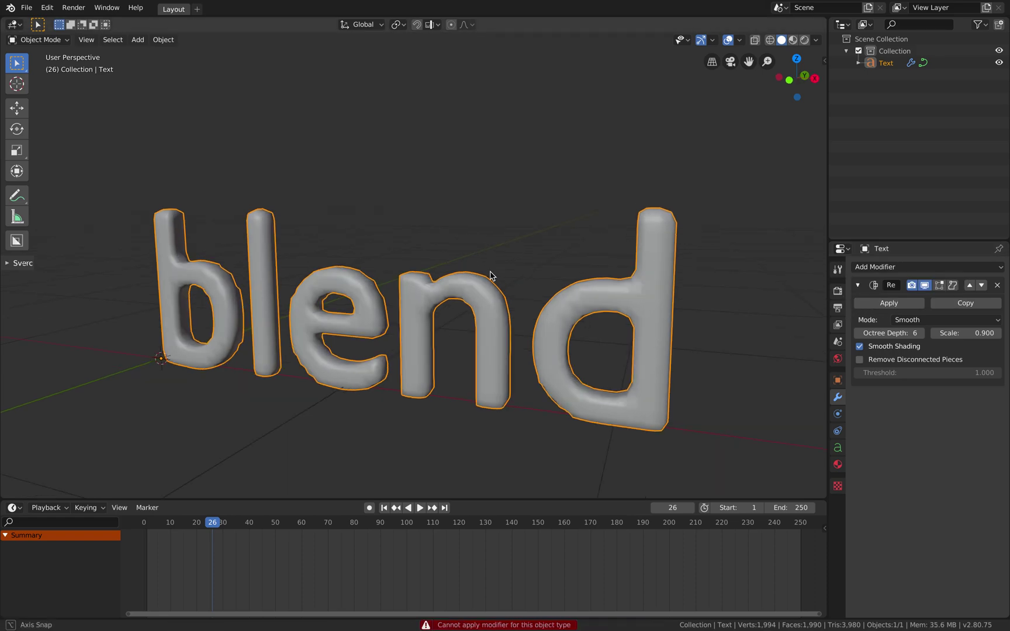
middle_click_drag(491, 276, 474, 247)
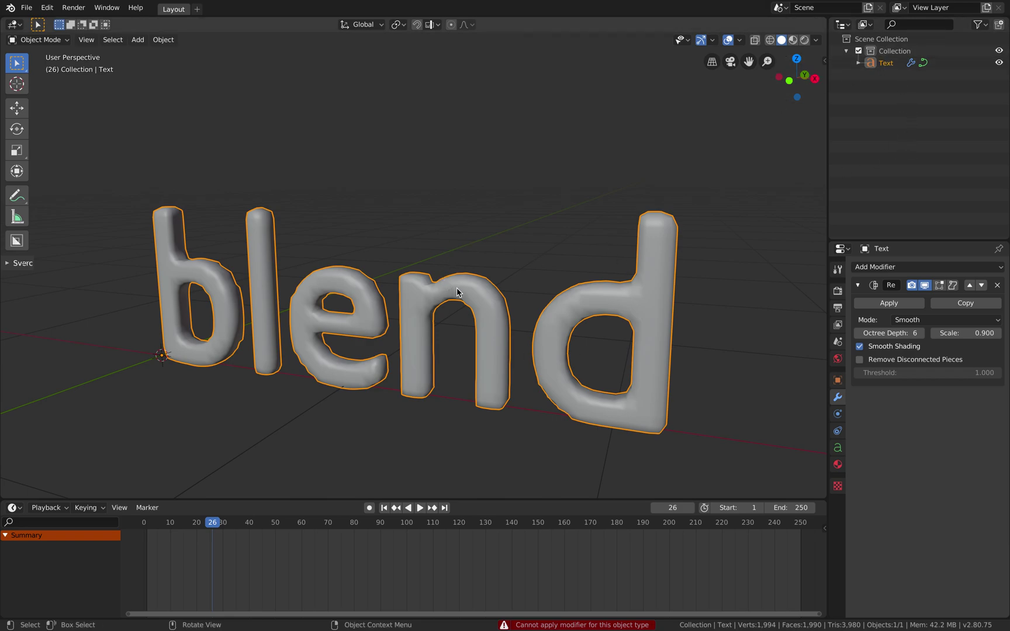
- Convert the remeshed text to a mesh with Mesh from Curve/Meta/Surf/Text and reselect it
key("F3")
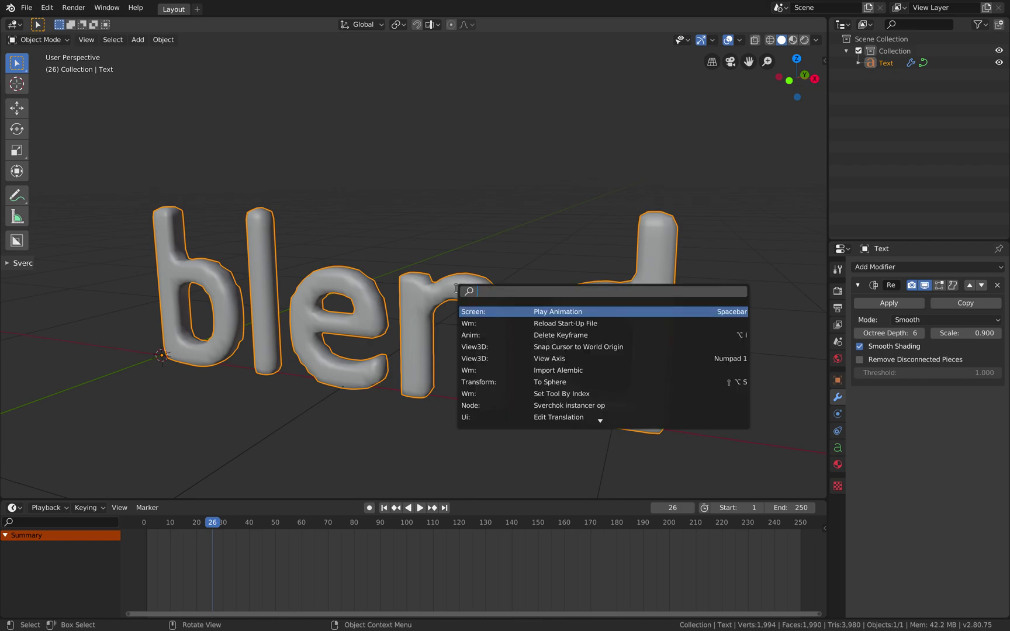
type("conv")
left_click(472, 311)
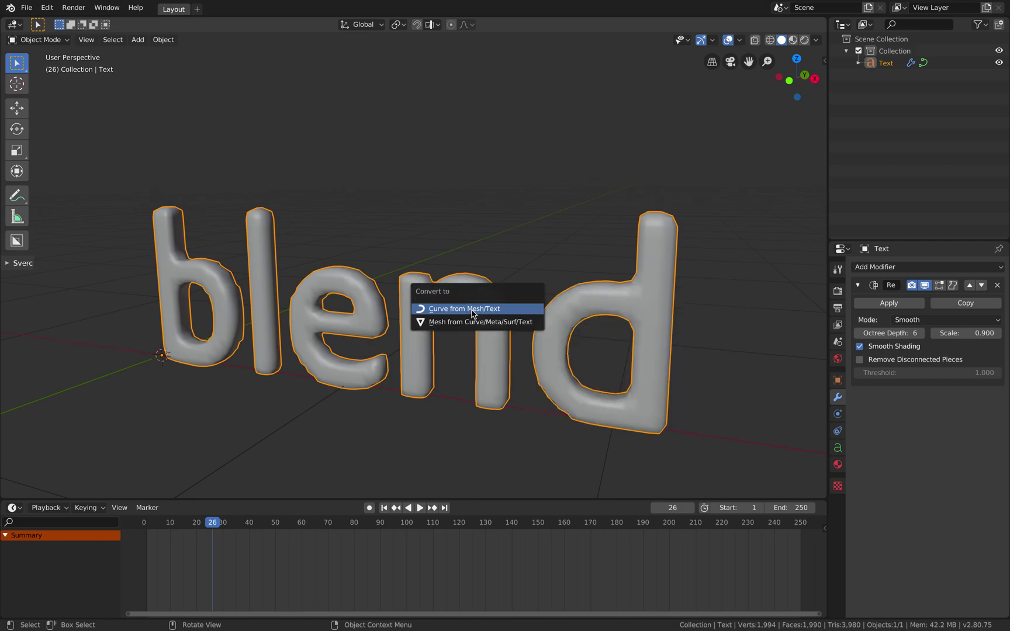
left_click(462, 321)
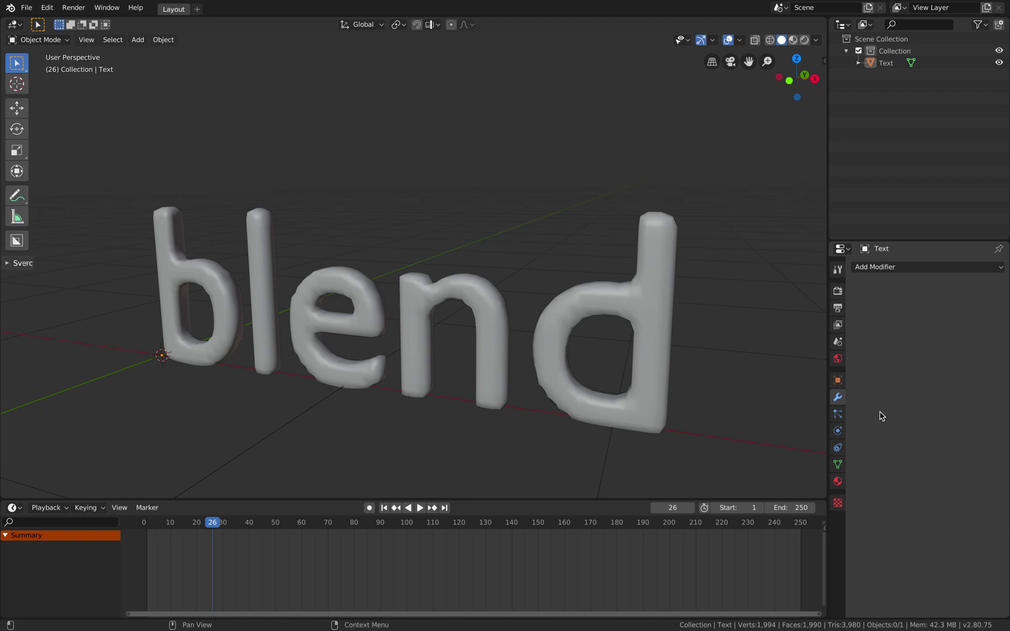
left_click(329, 292)
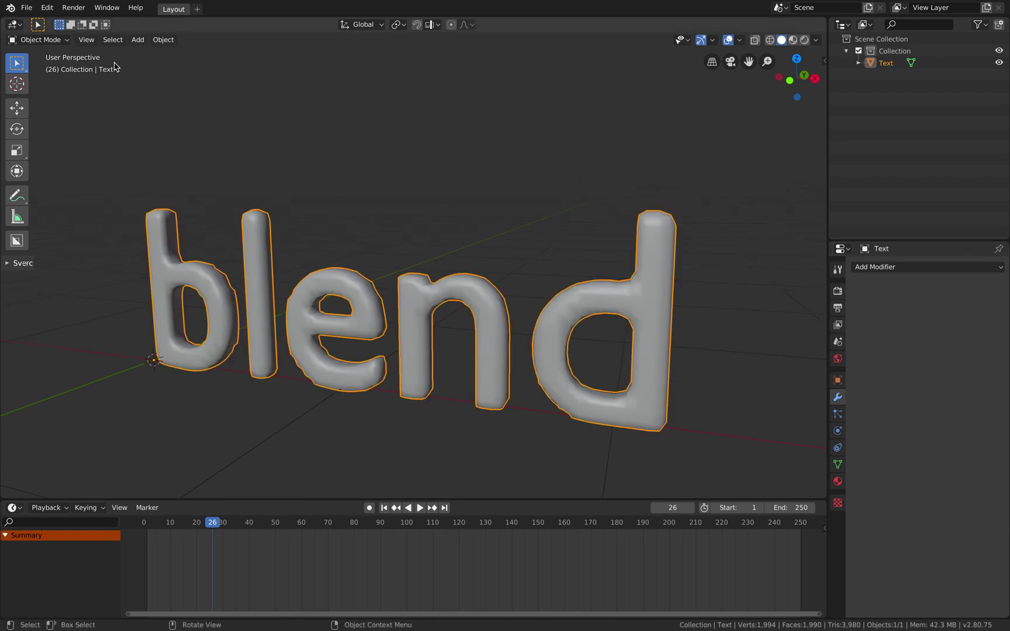
- Save the scene with the converted mesh as a Blender file on the Desktop using Save As
left_click(27, 8)
left_click(54, 87)
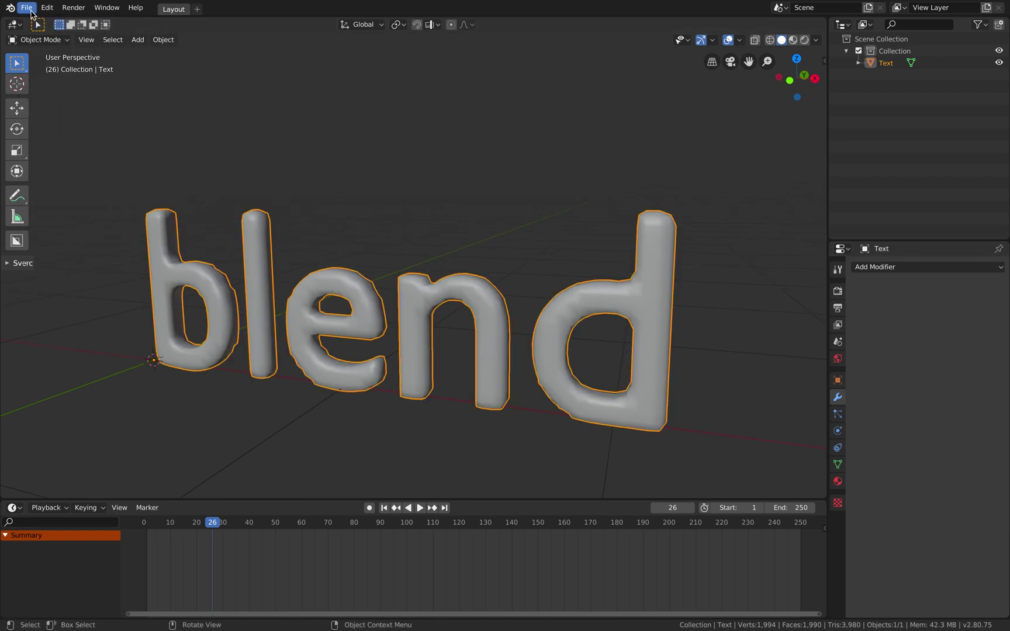
left_click(27, 7)
left_click(60, 98)
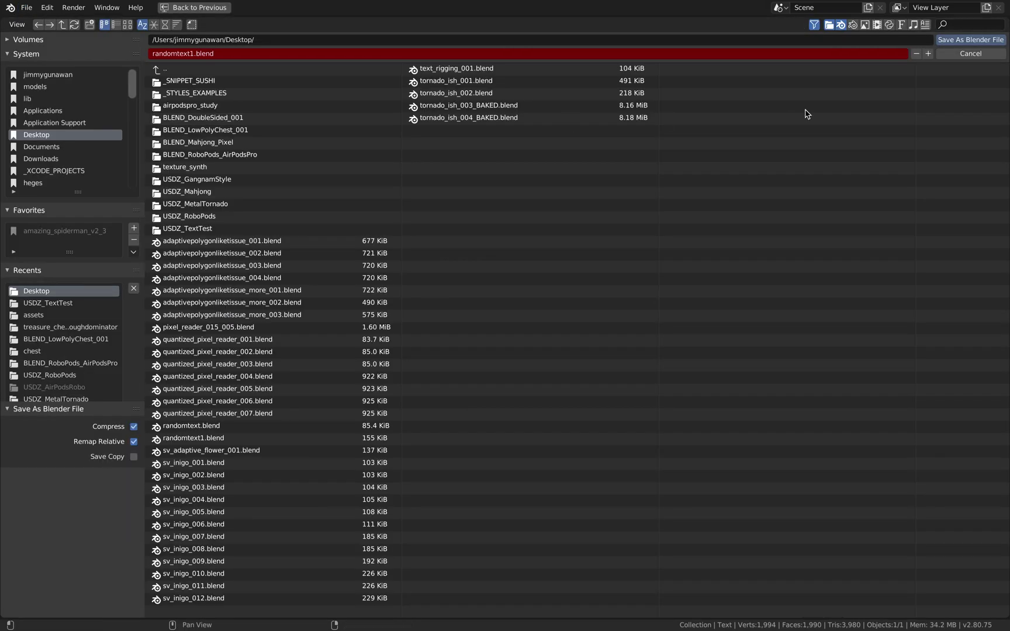
left_click(945, 39)
- Add a single-bone armature to the scene
middle_click_drag(458, 251, 480, 215)
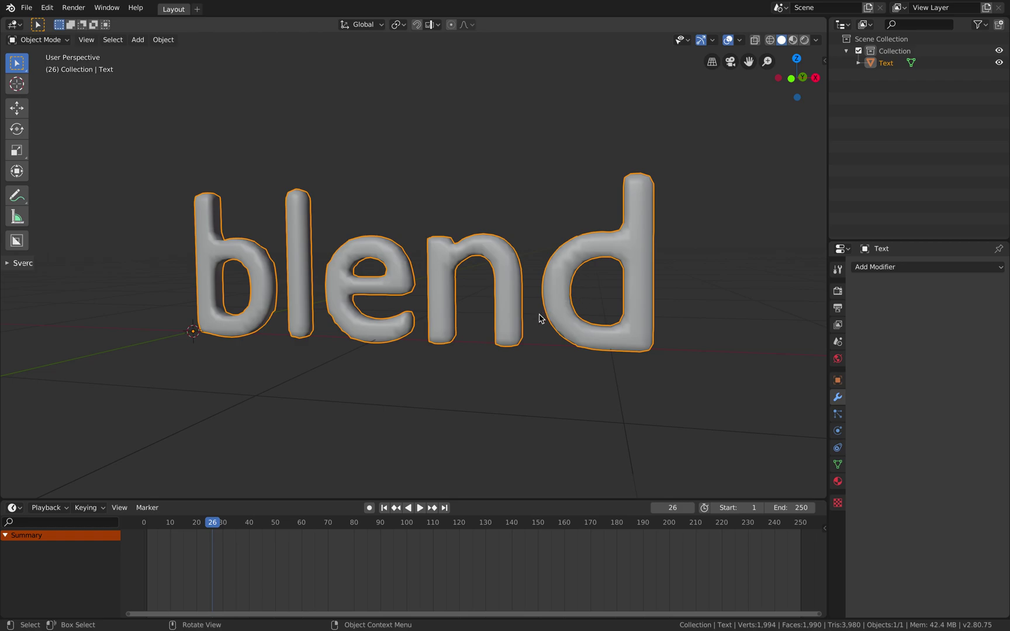
middle_click_drag(541, 318, 535, 315)
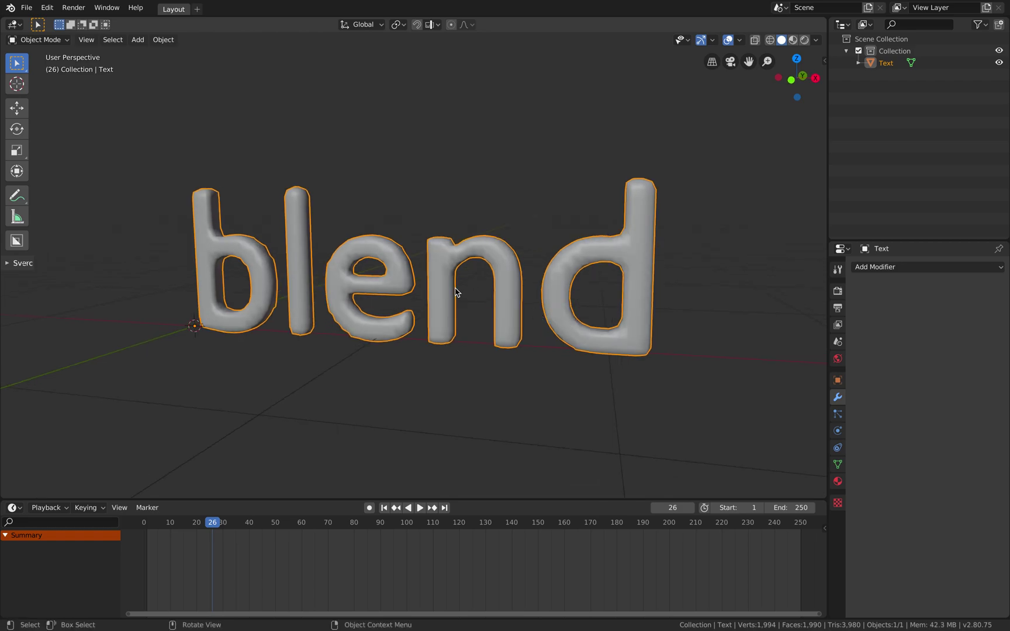
left_click(419, 258)
left_click(408, 267)
key("shift+a")
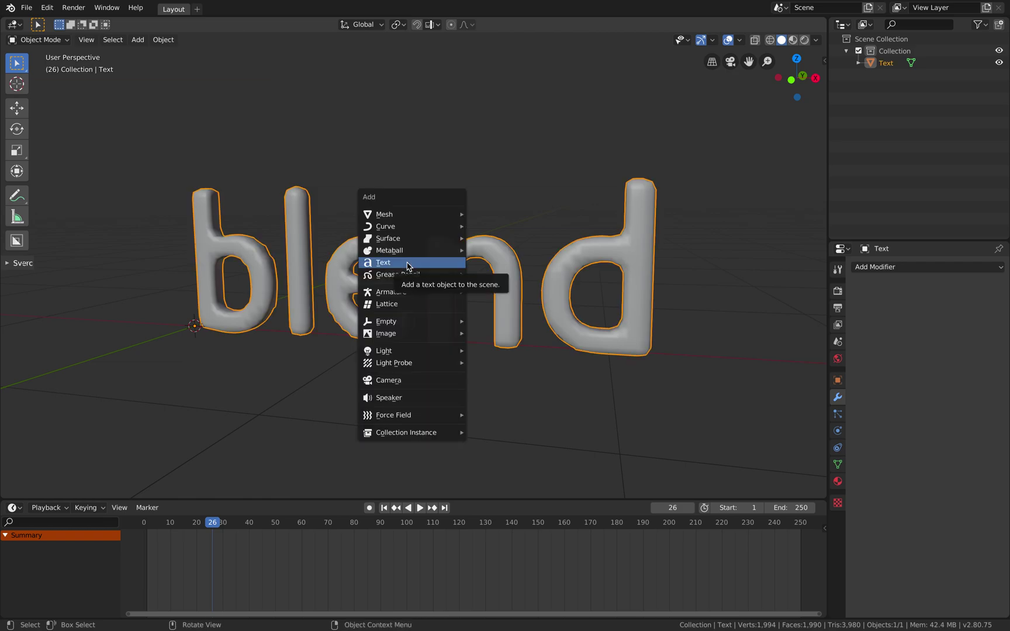
mouse_move(434, 294)
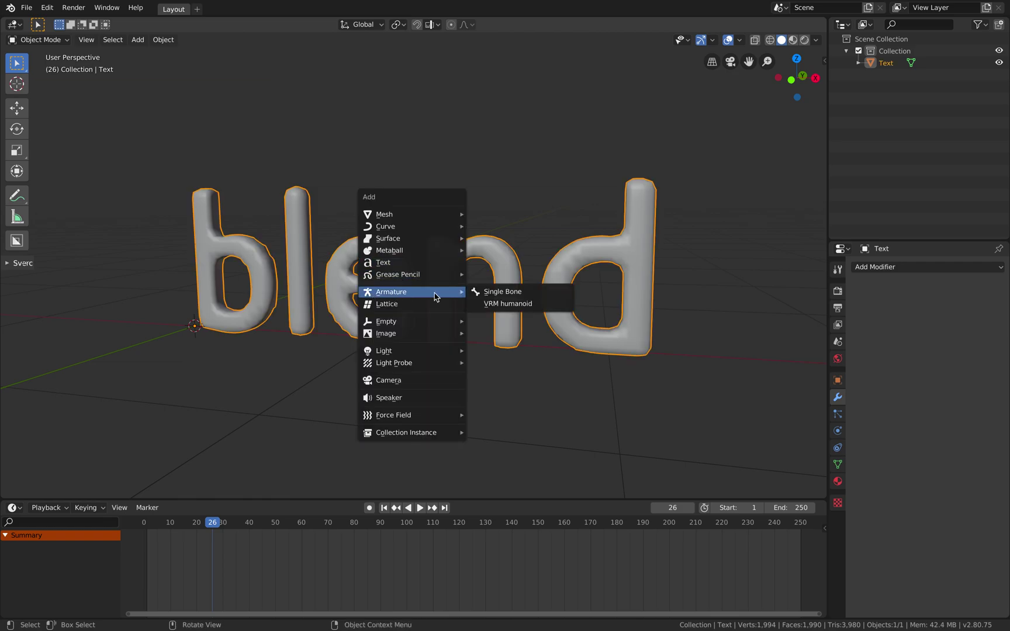
left_click(492, 296)
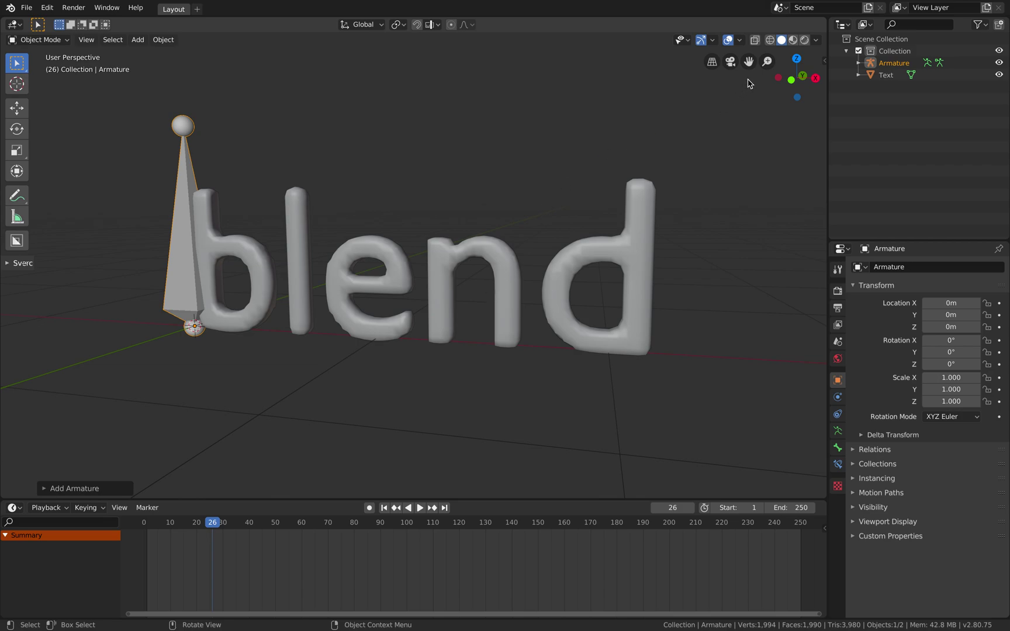
- In front view, scale the armature to about 0.68 and place it over the letter "b" at about X 0.22 m, Z 0.21 m
left_click(791, 79)
key("g")
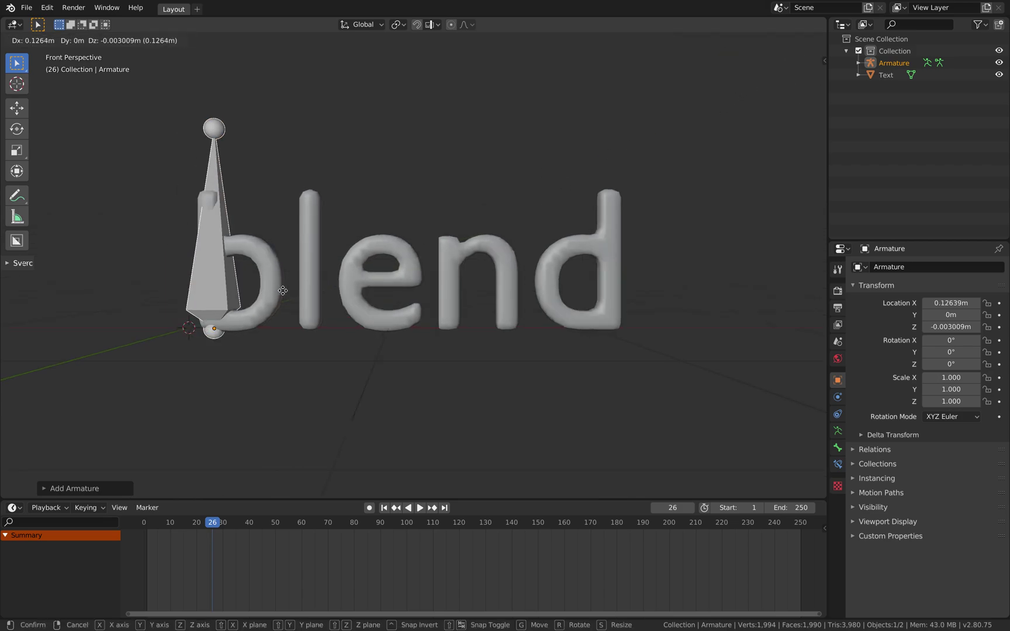
left_click(318, 296)
key("s")
left_click(308, 301)
key("g")
left_click(261, 278)
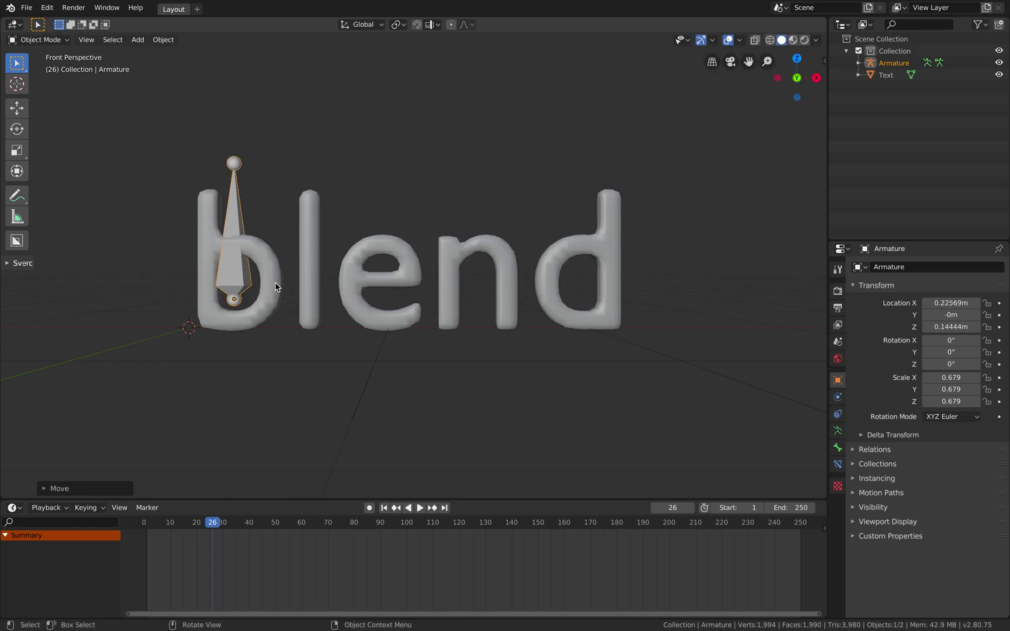
key("g")
left_click(279, 274)
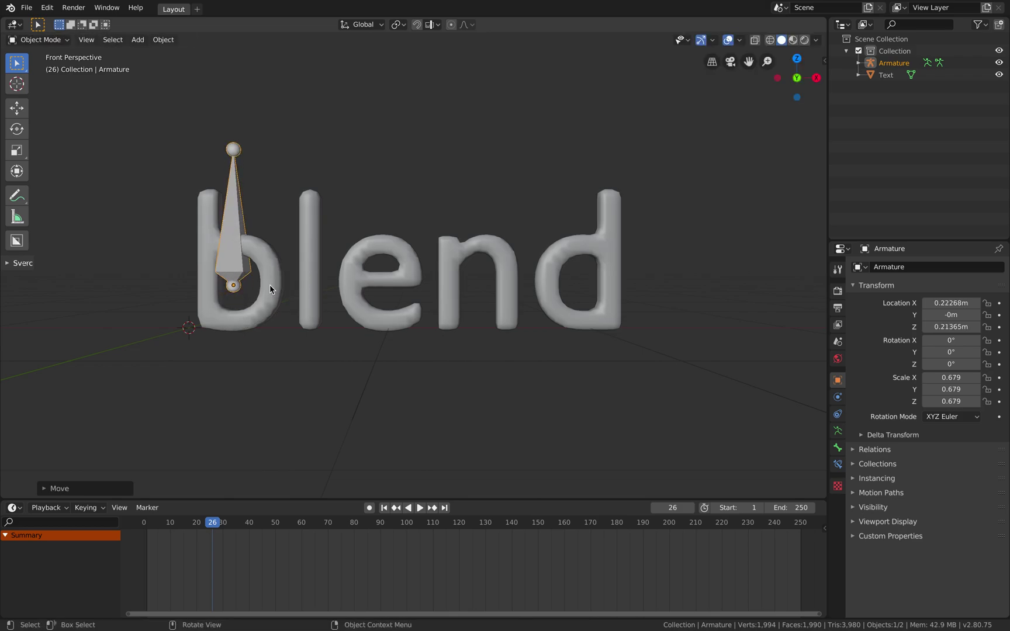
- Enable In Front in the armature's viewport display settings
left_click(838, 447)
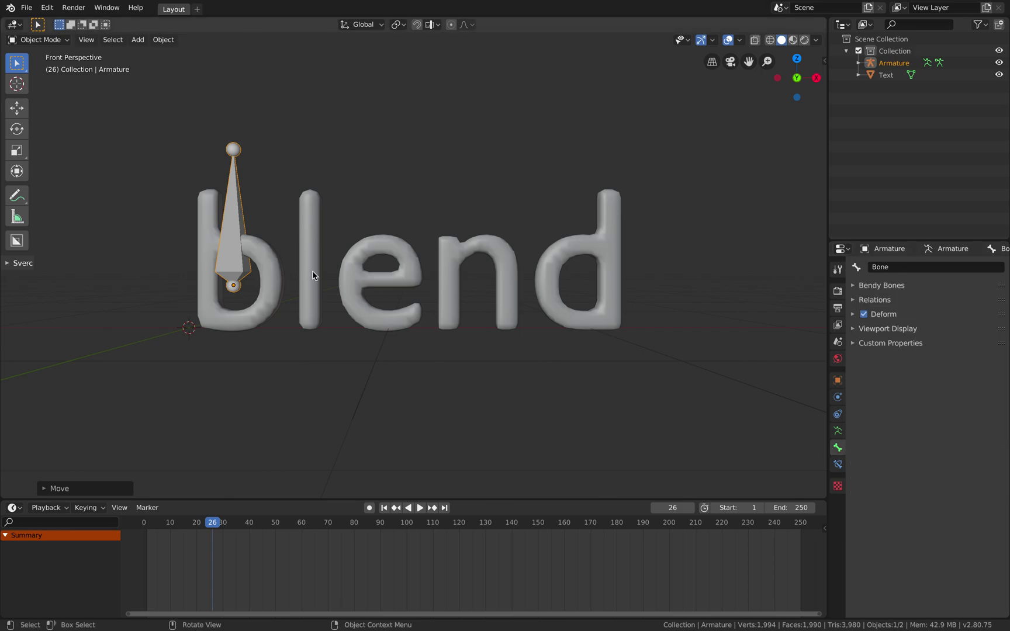
left_click(871, 329)
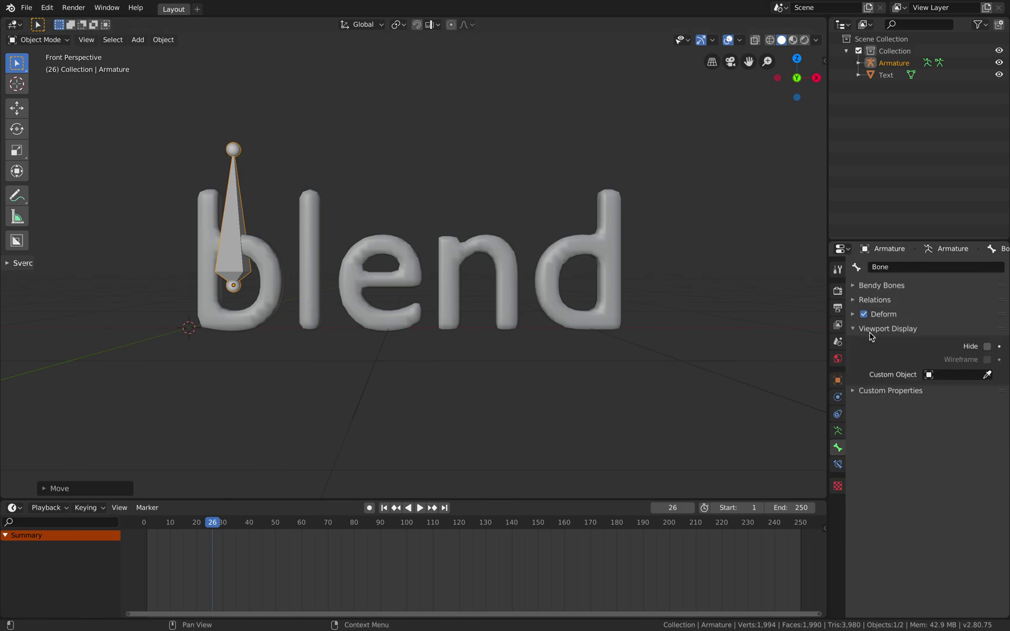
left_click(837, 430)
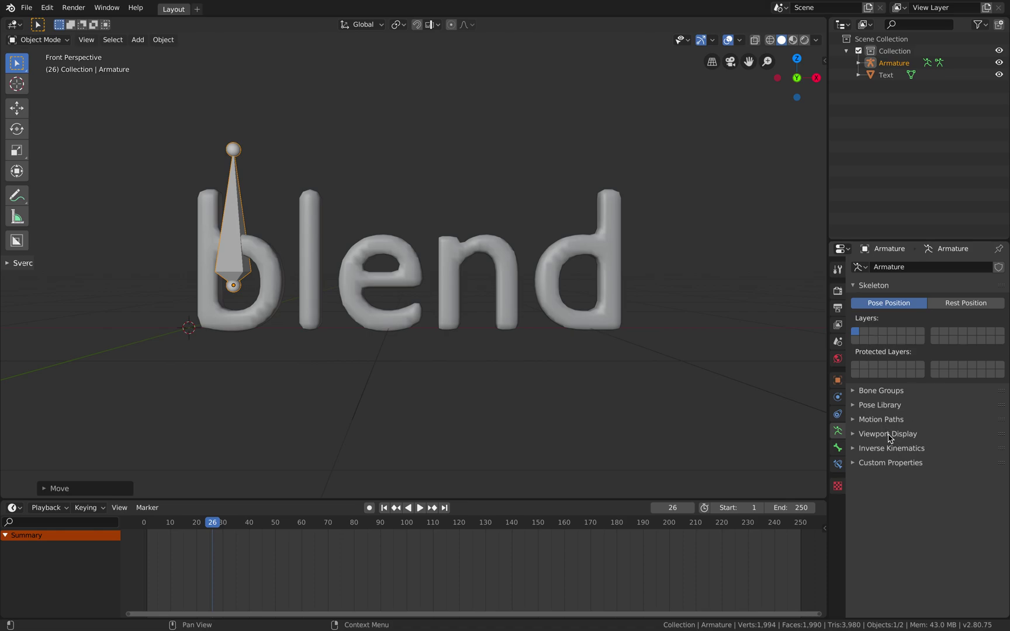
left_click(888, 434)
left_click(987, 481)
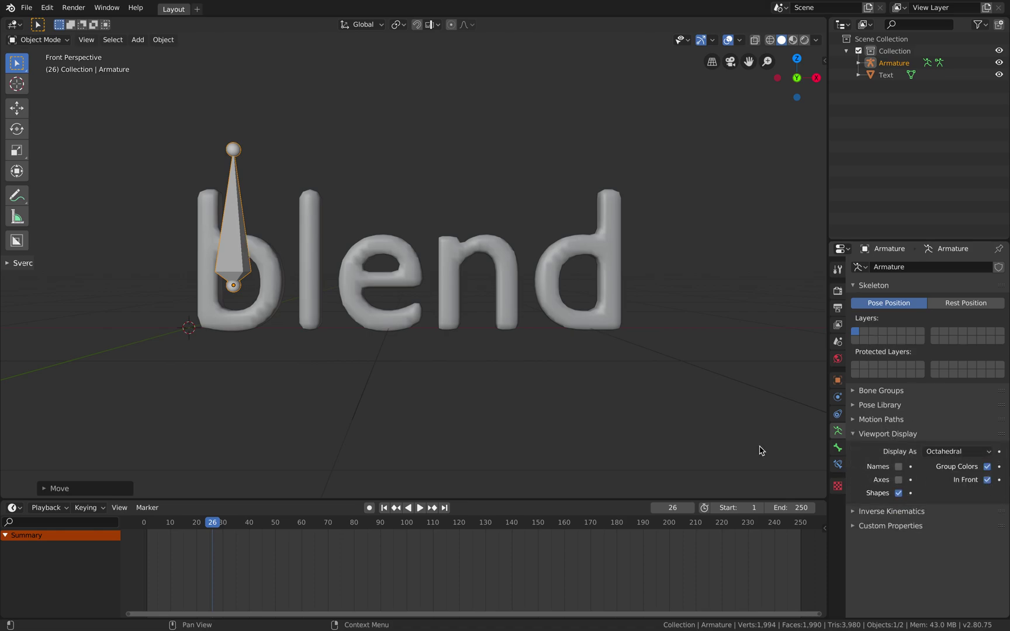
- In Edit Mode, duplicate the bone four times, placing one copy over each of the letters "l", "e", "n" and "d", and return to Object Mode
middle_click_drag(252, 232, 242, 244, "shift")
key("ctrl+Tab")
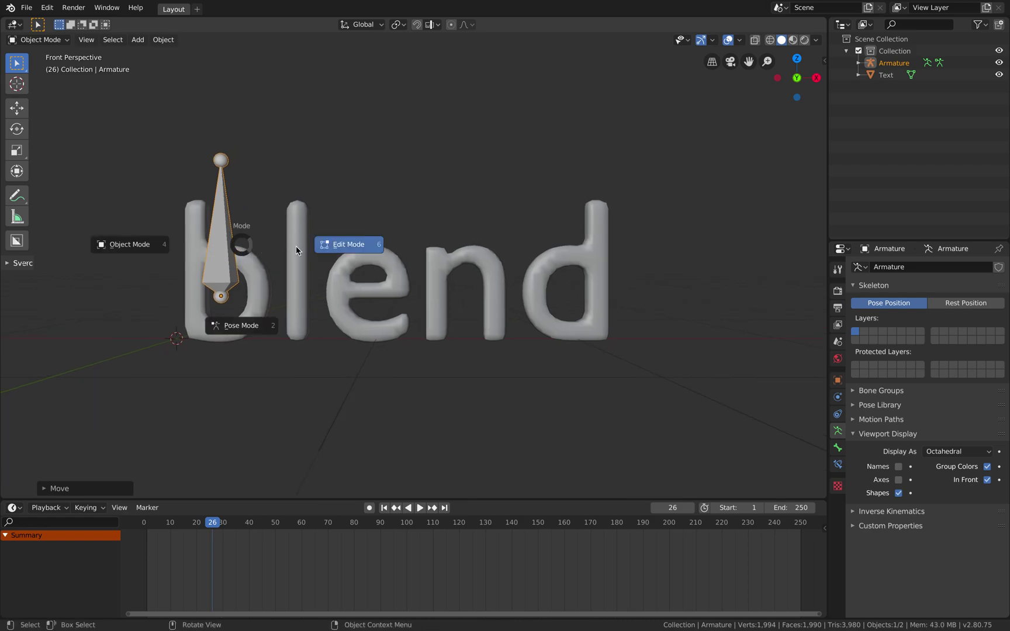
left_click(339, 245)
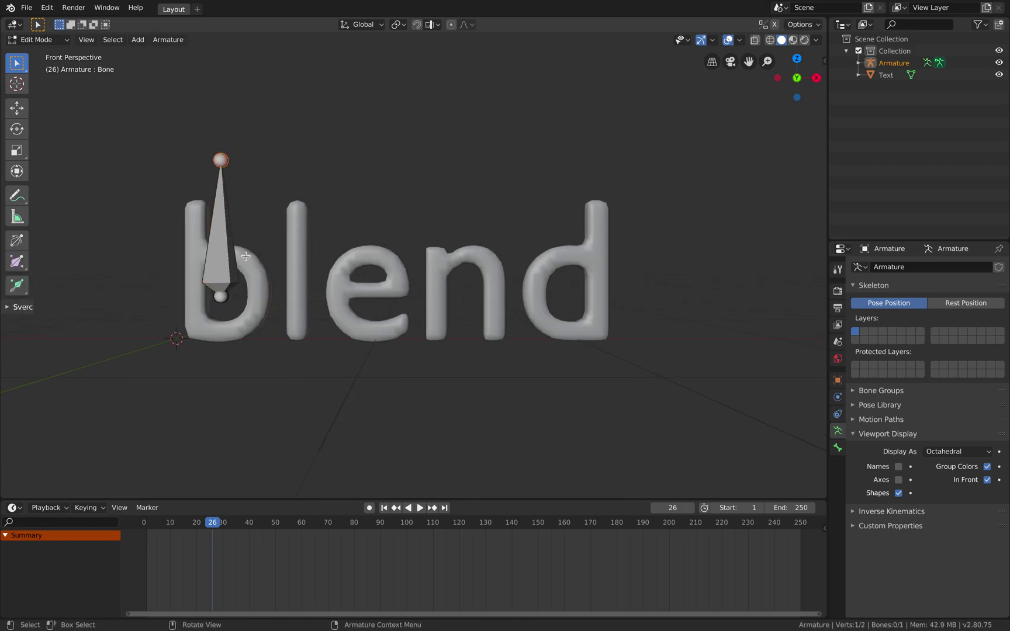
key("shift+d")
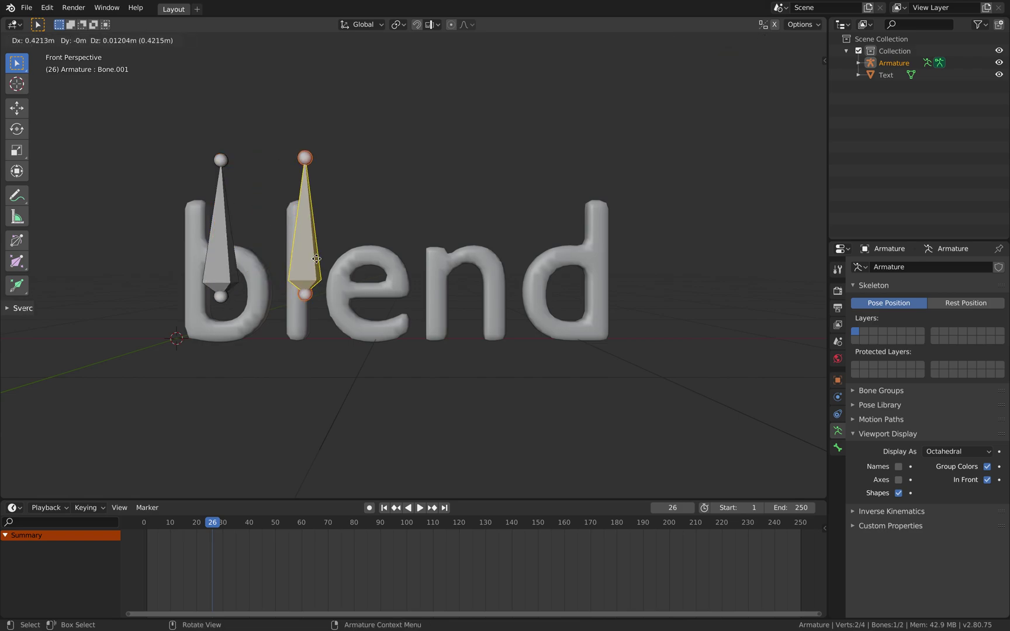
left_click(306, 257)
key("shift+d")
left_click(376, 253)
key("shift+d")
left_click(488, 258)
key("shift+d")
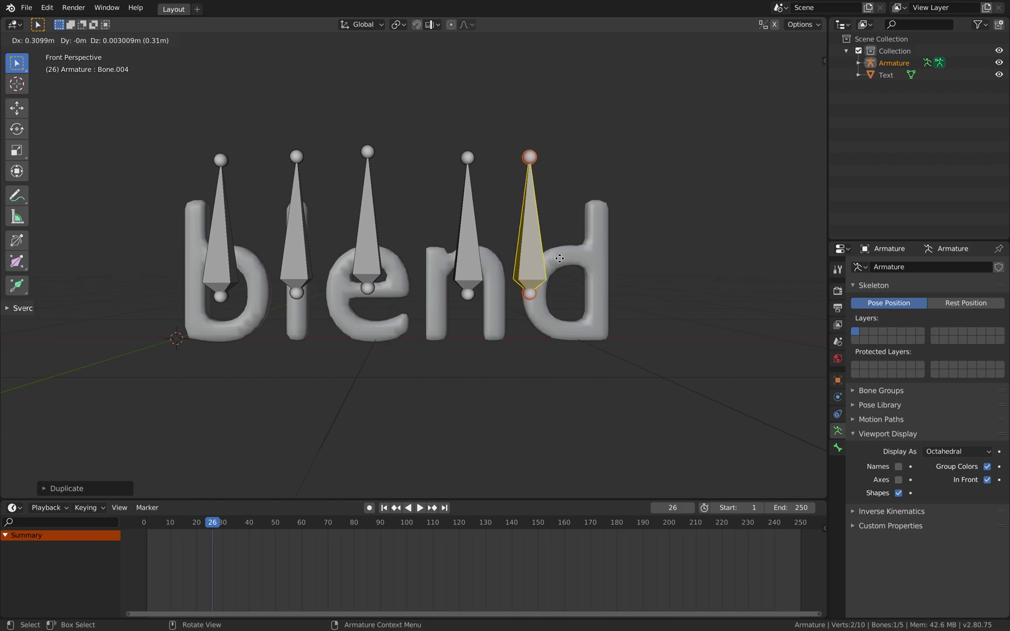
left_click(575, 260)
key("ctrl+Tab")
left_click(516, 263)
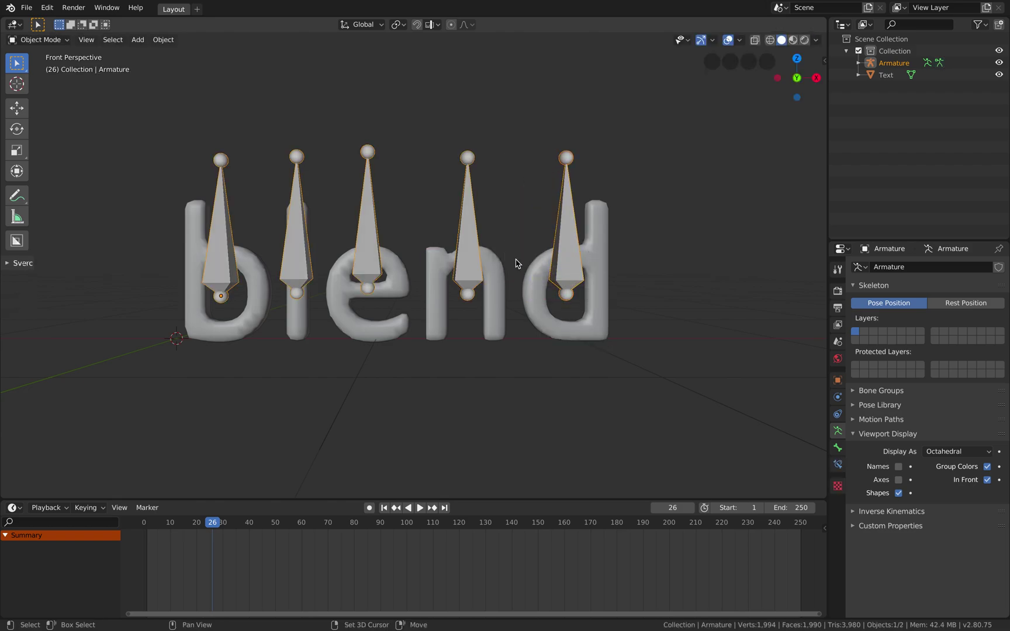
- Save the Blender file with the five-bone armature
key("ctrl+s")
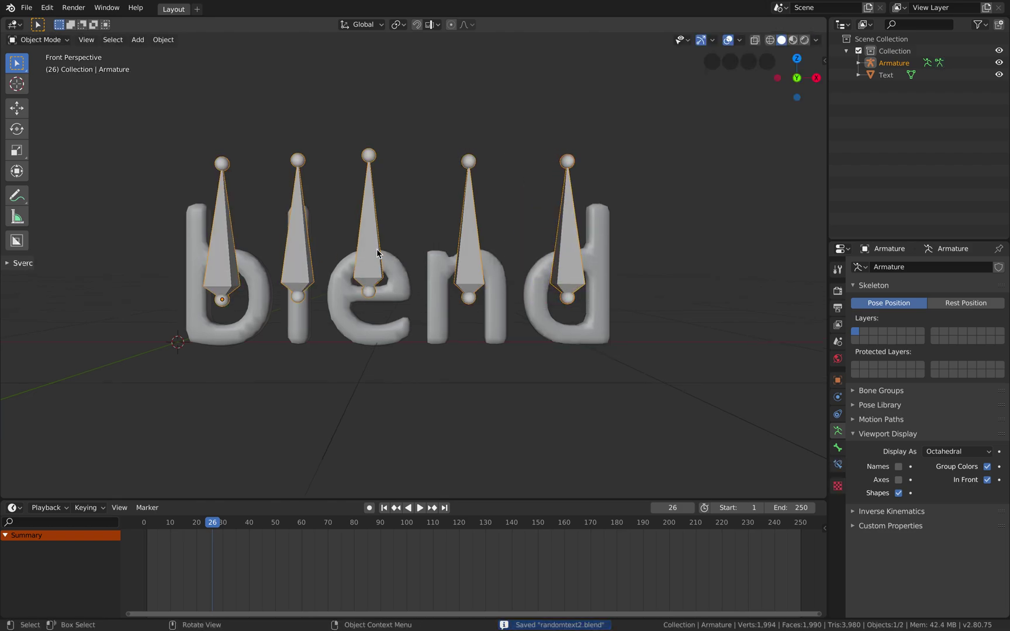
left_click(886, 75)
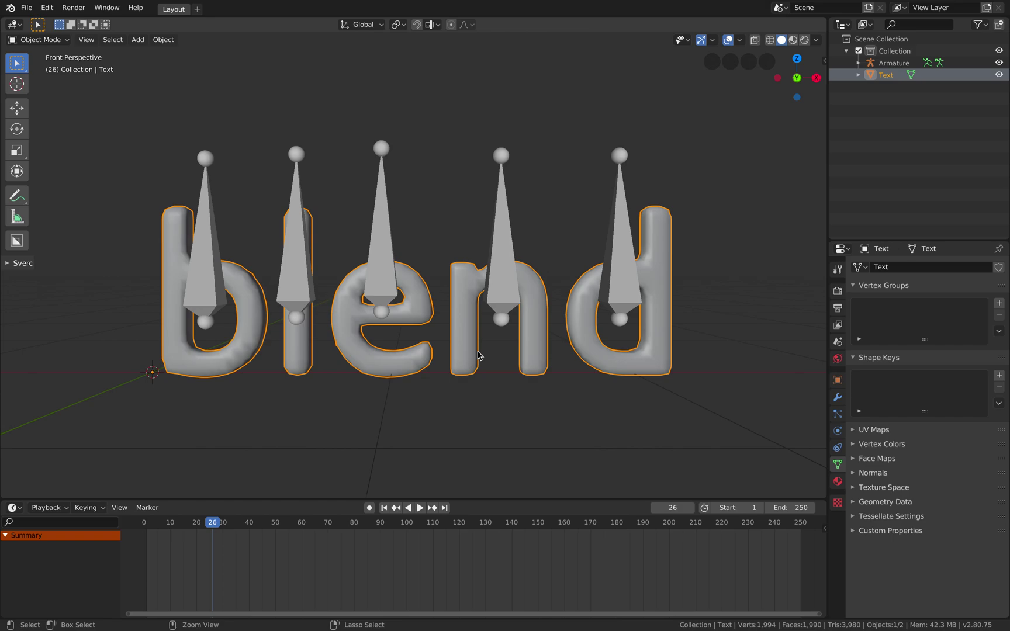
key("ctrl+s")
- Parent the text mesh to the armature using Armature Deform With Automatic Weights and clear the selection
left_click(315, 304)
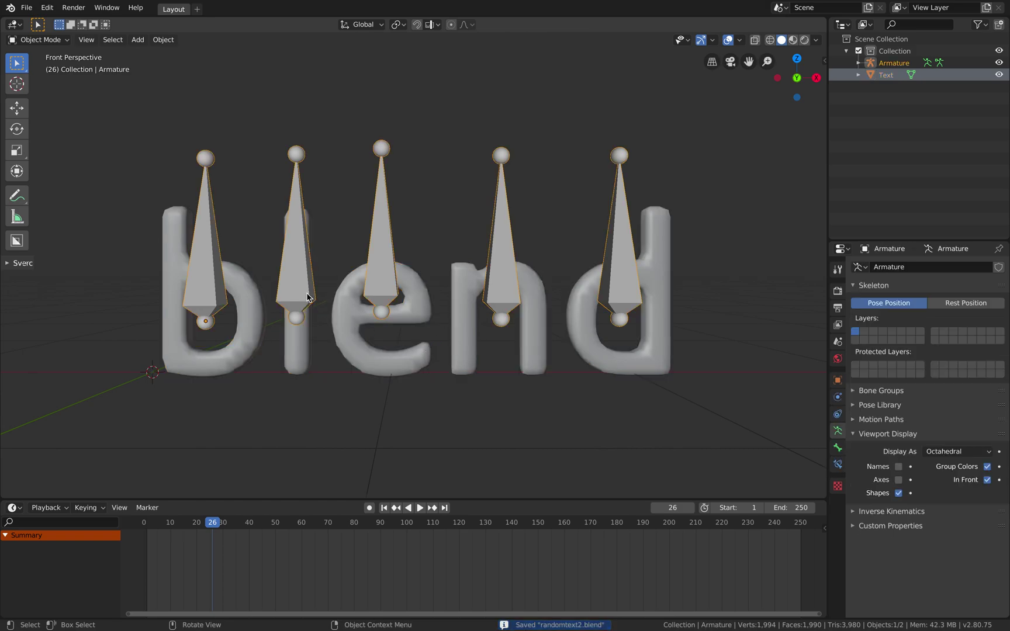
left_click(287, 328)
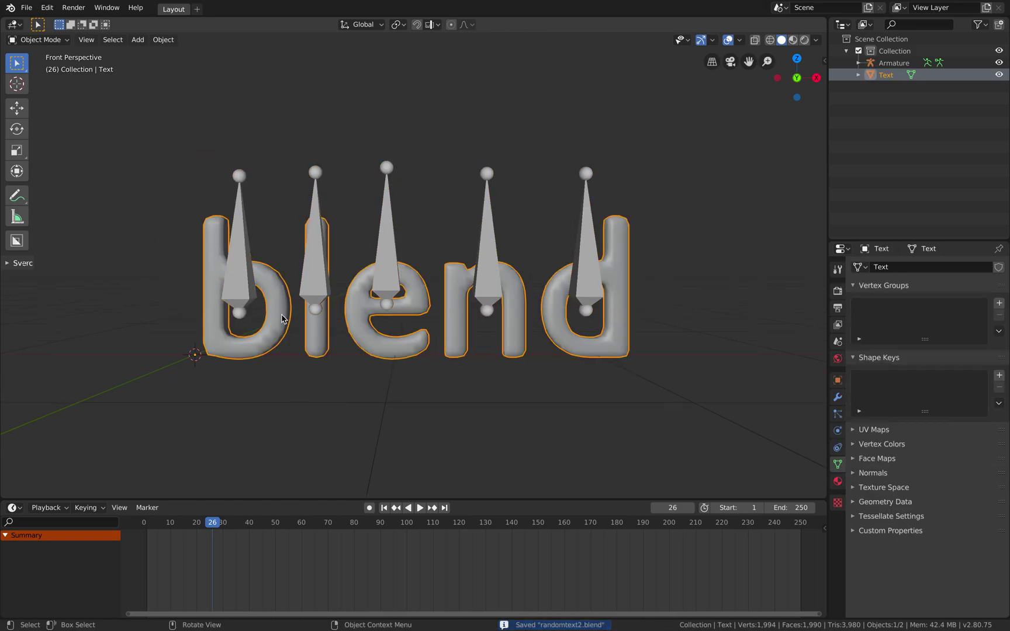
left_click(321, 212, "shift")
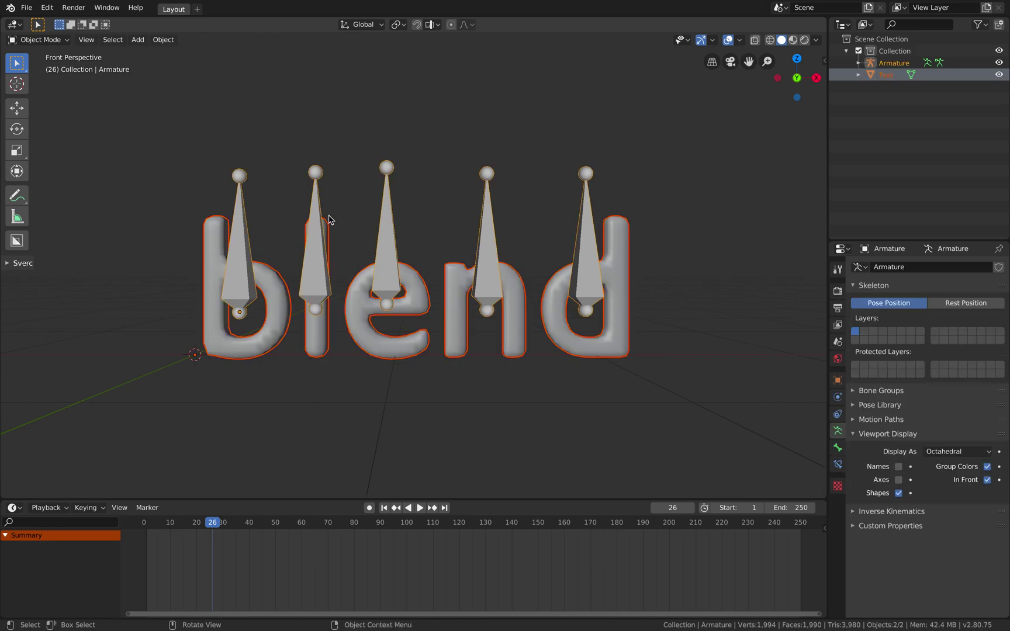
key("ctrl+p")
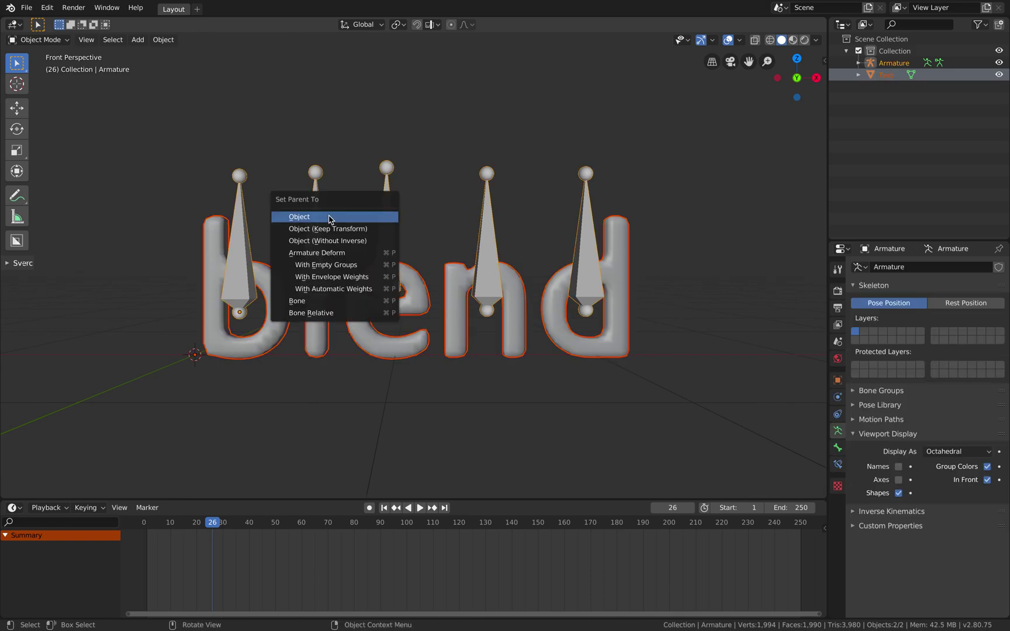
left_click(330, 289)
key("alt+a")
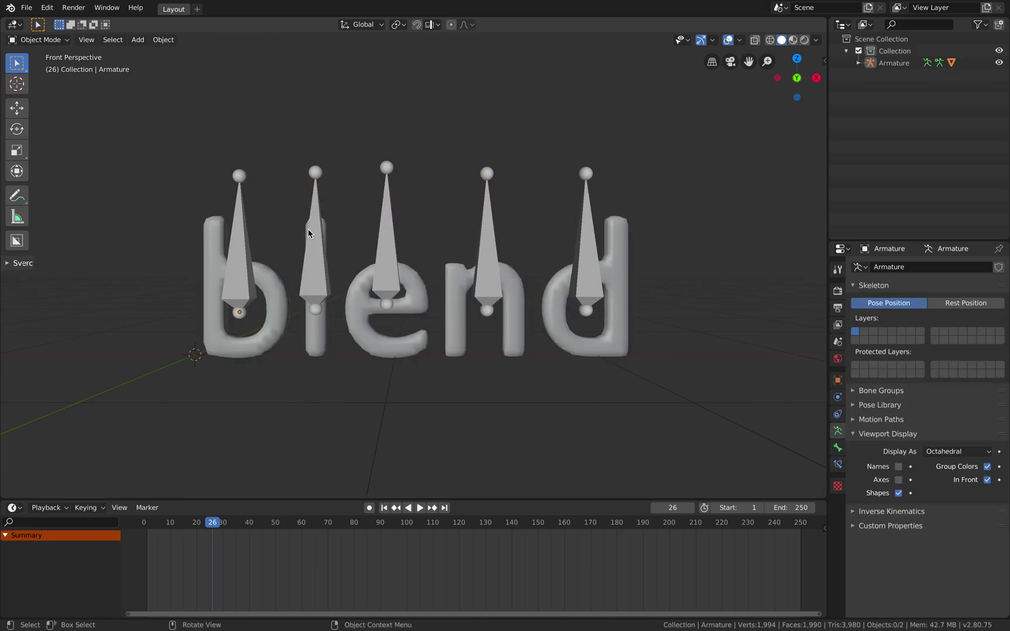
- In Pose Mode, test the rig by moving the "b" bone up and outward and the "l" bone well below the word
left_click(54, 39)
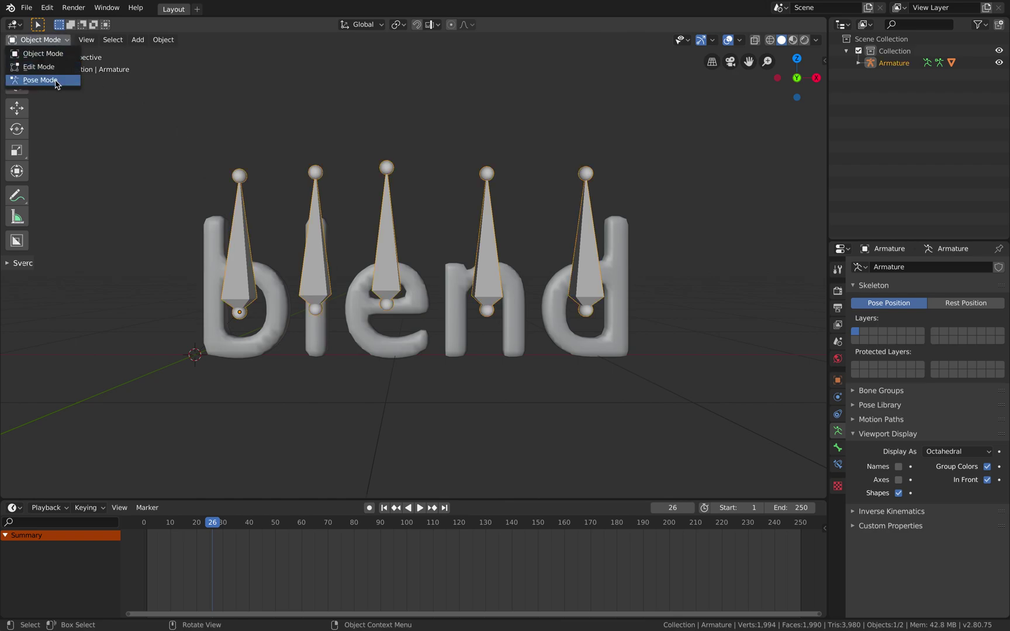
left_click(58, 80)
left_click(239, 257)
key("g")
left_click(188, 201)
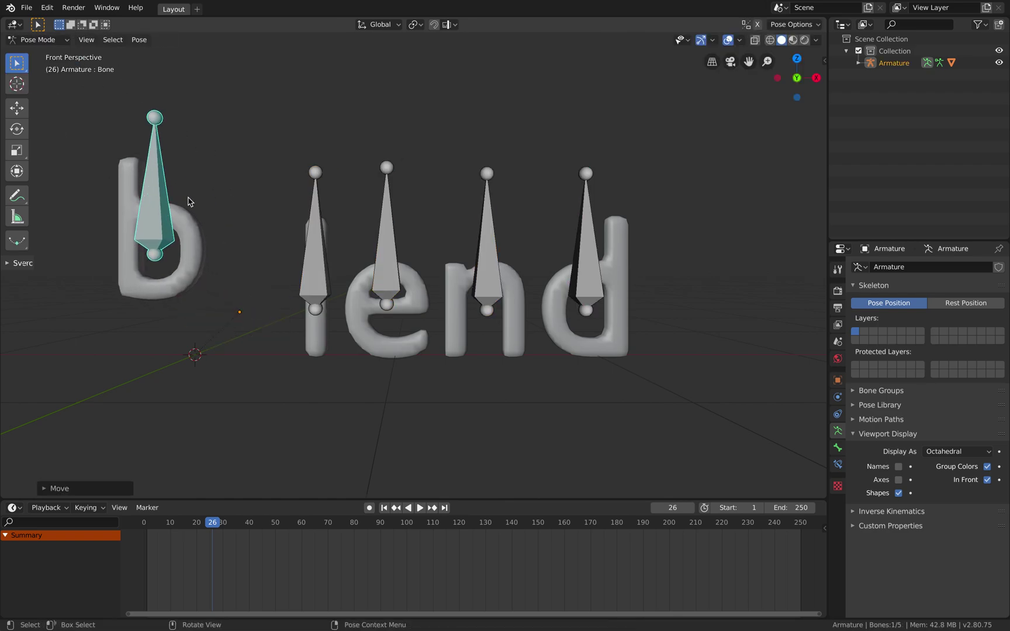
left_click(316, 251)
key("g")
left_click(337, 316)
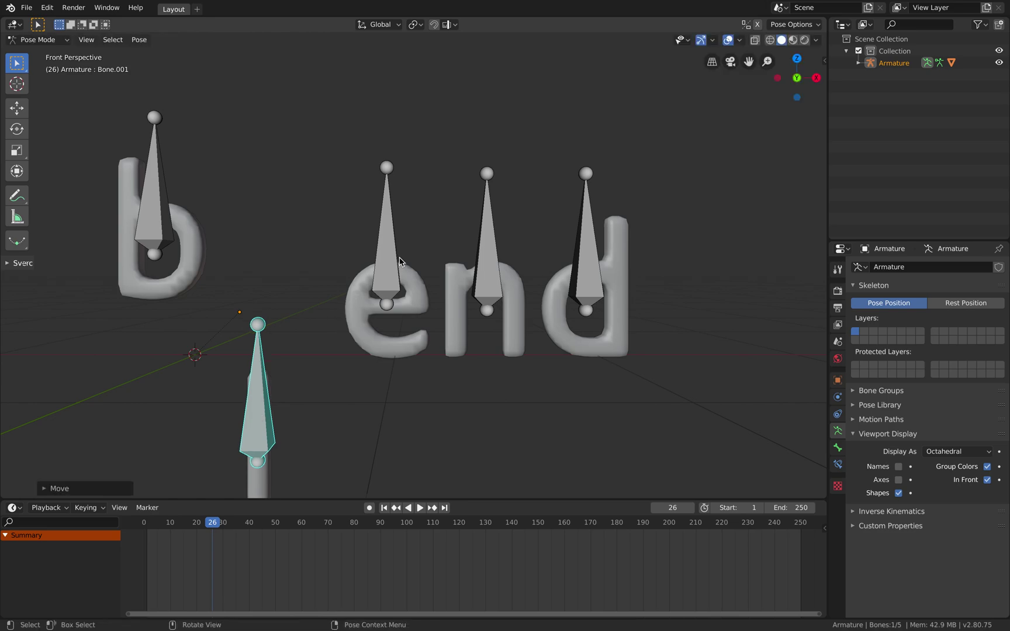
- Test-move the "e" and "n" bones upward and the "d" bone down and away from the word
left_click(400, 261)
key("g")
left_click(383, 178)
left_click(484, 244)
key("g")
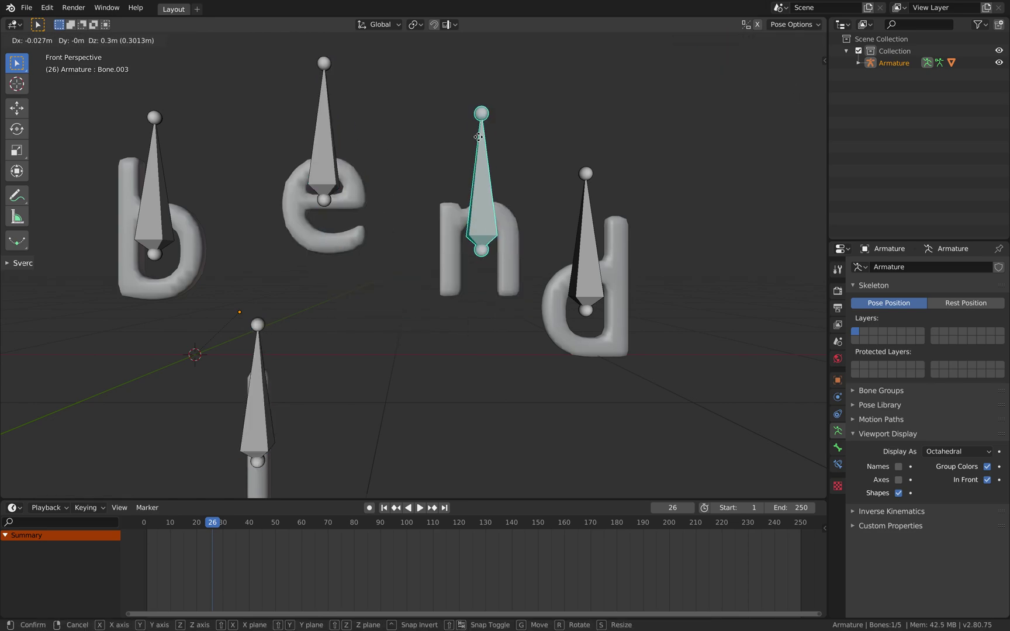
left_click(476, 138)
left_click(591, 228)
key("g")
left_click(671, 293)
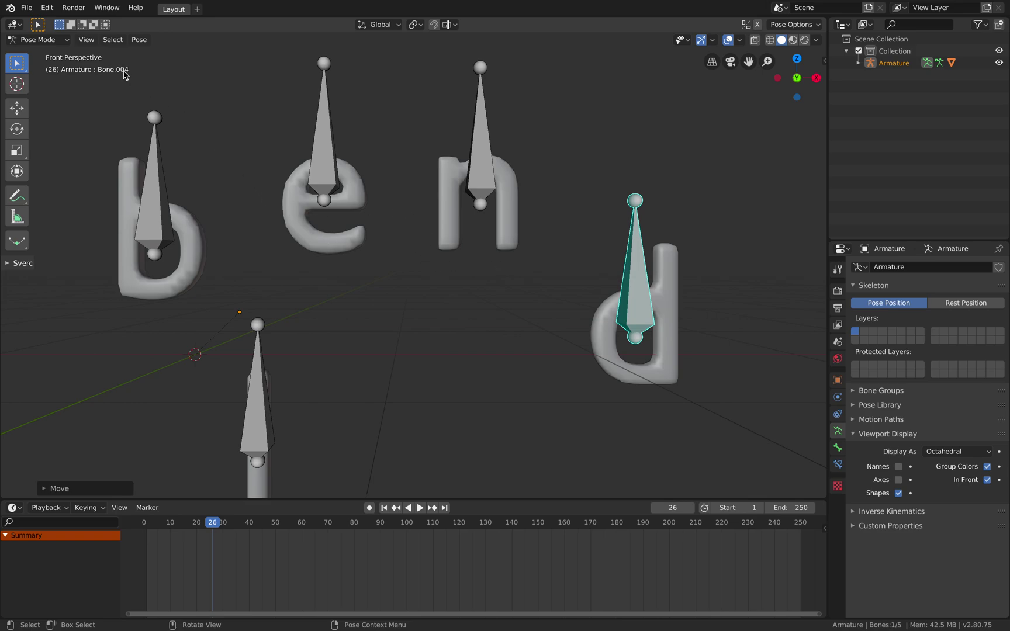
- Move the "b" bone downward and trackball-rotate the "l" bone slightly
left_click(170, 201)
scroll(170, 200, "down", 3)
key("g")
left_click(318, 311)
left_click(323, 339)
key("r")
key("r")
left_click(345, 320)
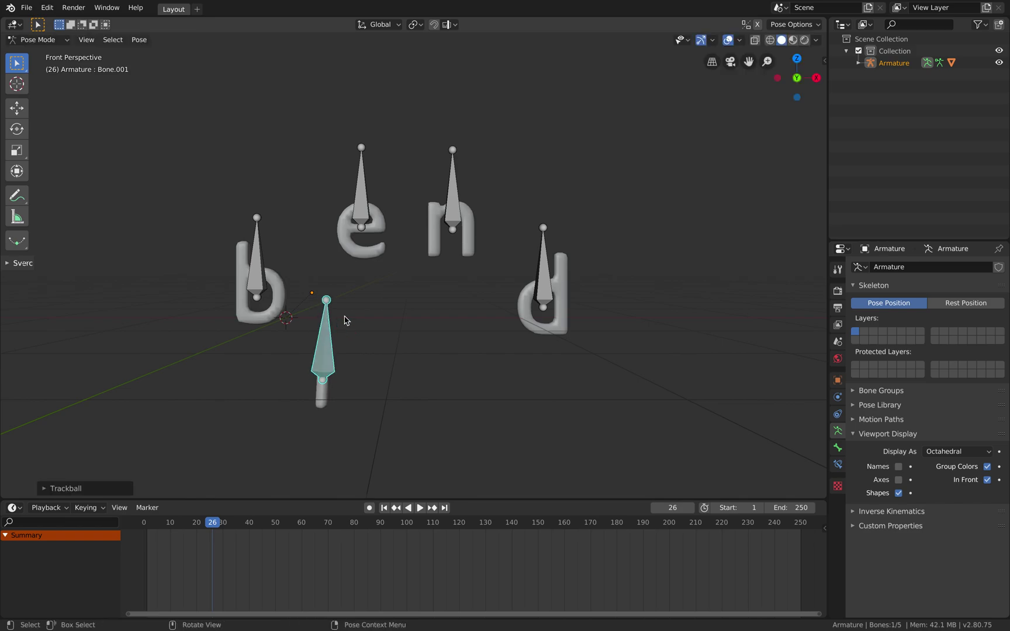
- Tilt the "e" bone clockwise and add a trackball rotation to it
left_click(359, 213)
key("r")
left_click(434, 224)
key("r")
key("r")
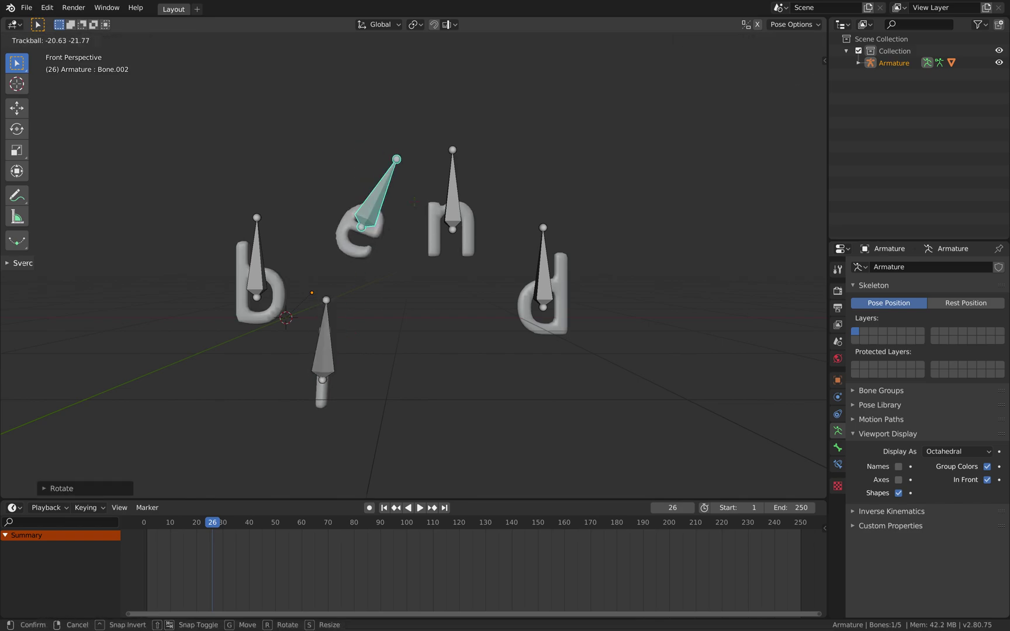
left_click(445, 225)
- Trackball-rotate the "n" bone and the "d" bone to test how their letters deform
left_click(449, 204)
key("r")
key("r")
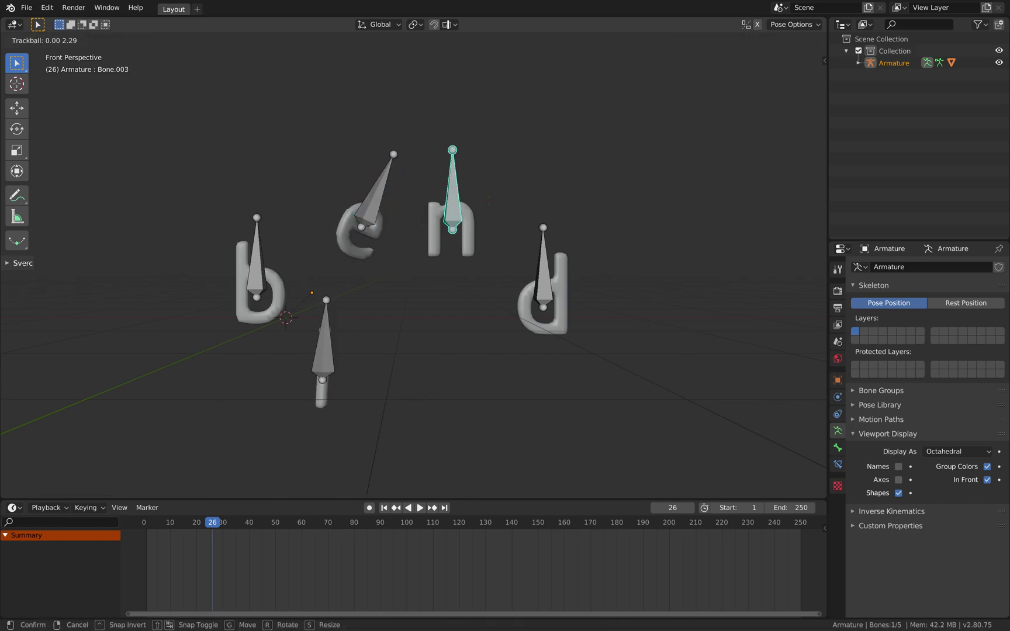
left_click(496, 208)
left_click(544, 257)
key("r")
key("r")
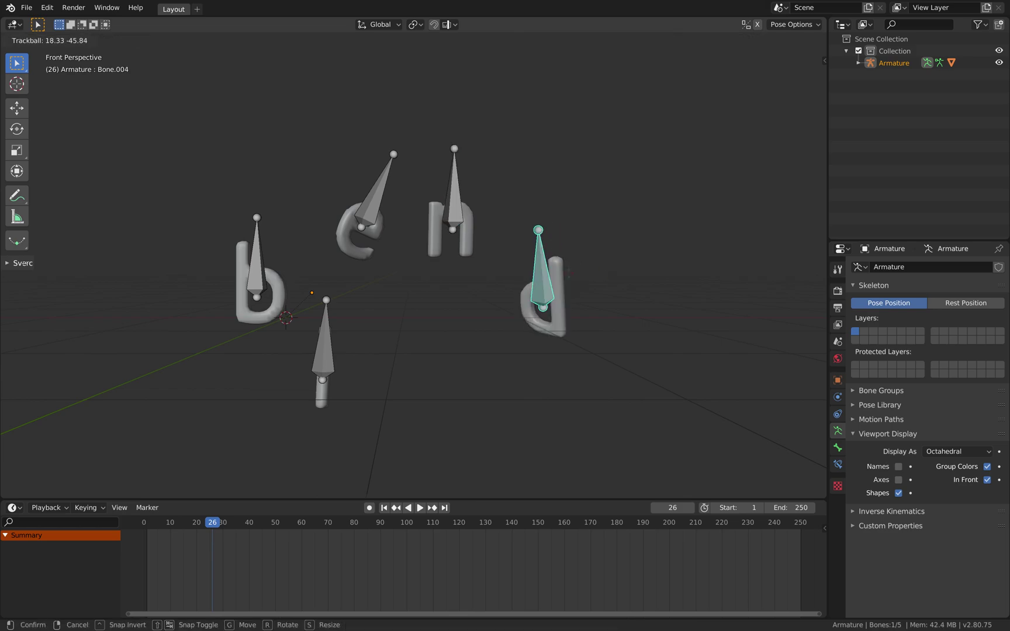
left_click(545, 273)
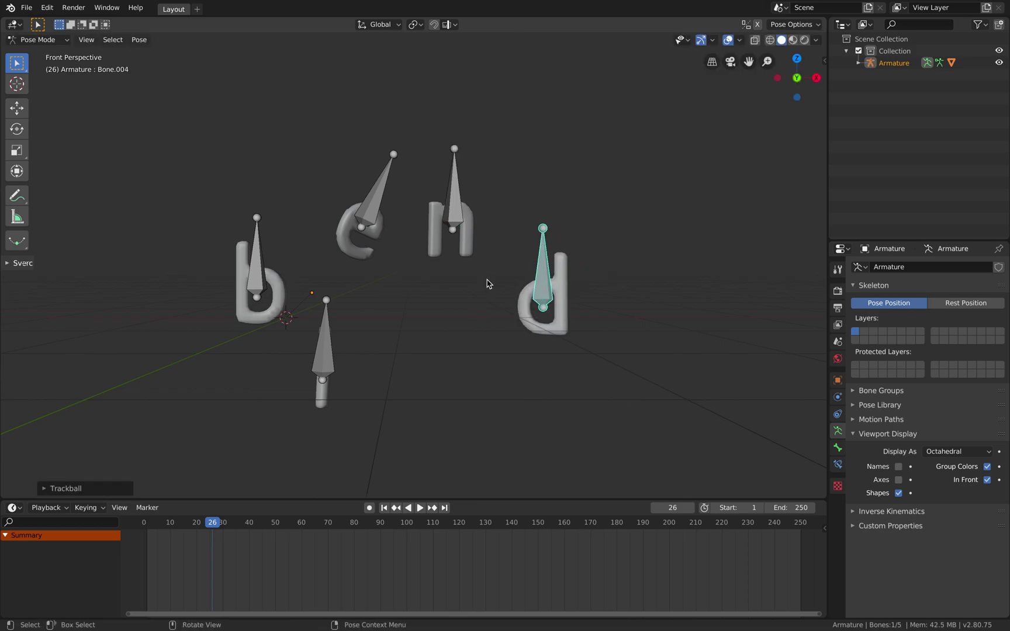
- Clear the pose transforms of all five bones and return to Object Mode
scroll(488, 283, "up", 1)
key("a")
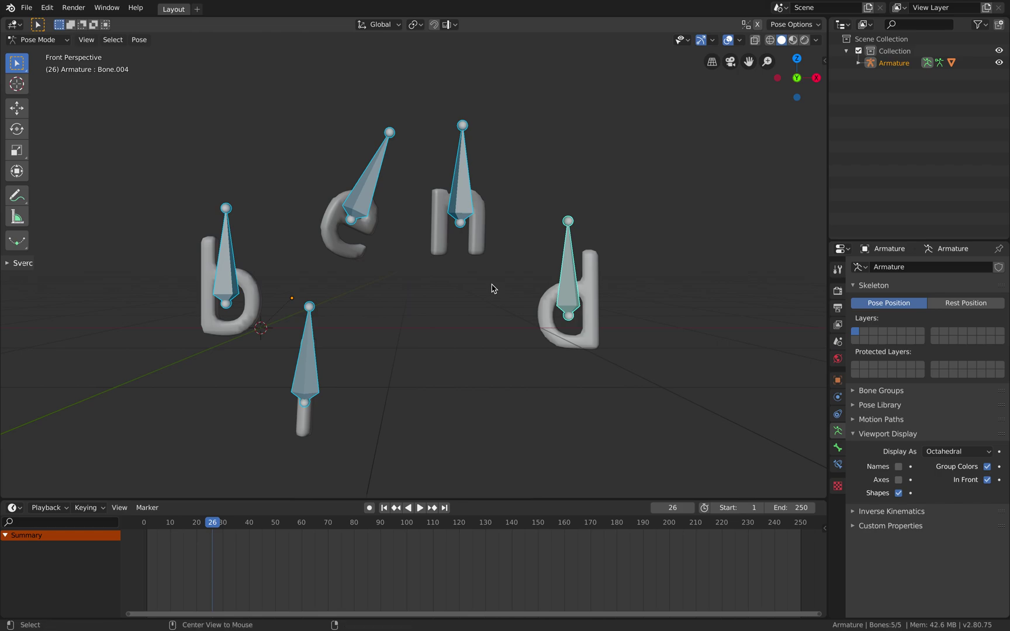
key("alt+r")
key("ctrl+Tab")
left_click(304, 264)
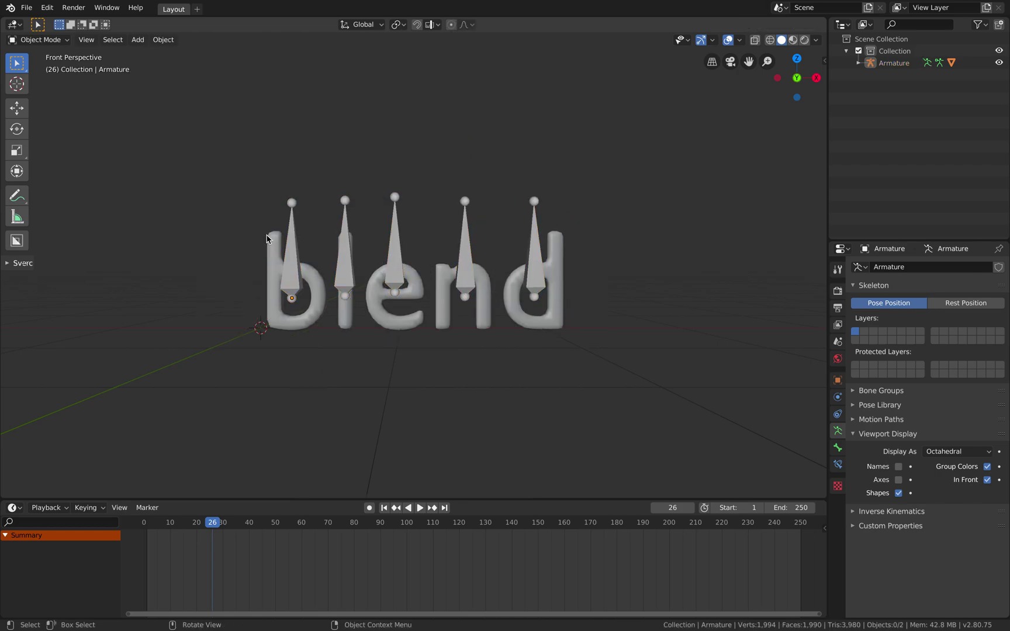
- Delete all five bone vertex groups from the text mesh
left_click(267, 240)
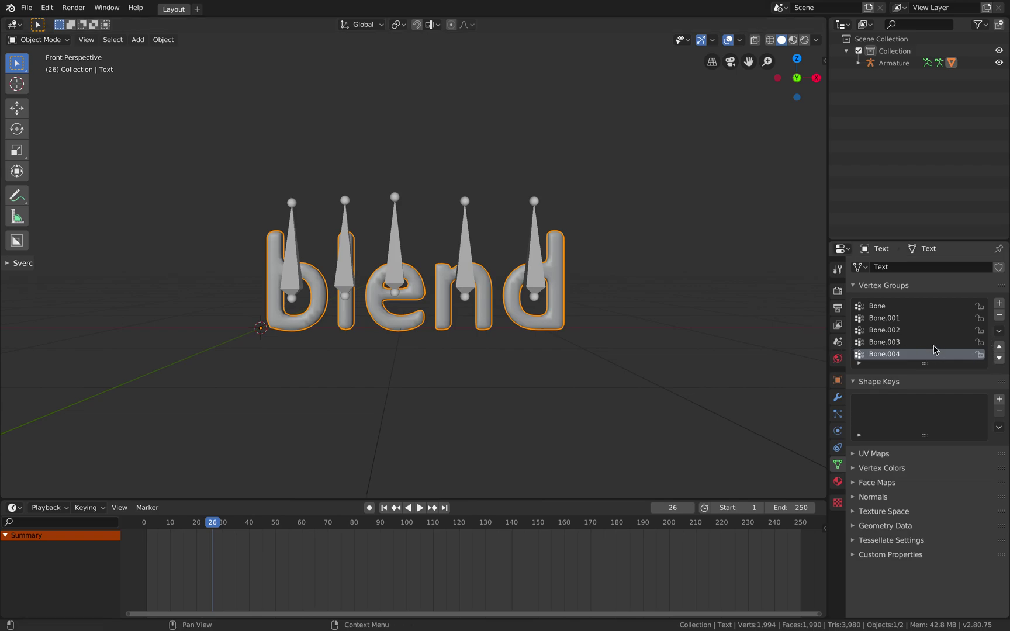
left_click(999, 316)
left_click(999, 315)
left_click(999, 315)
left_click(999, 316)
left_click(999, 315)
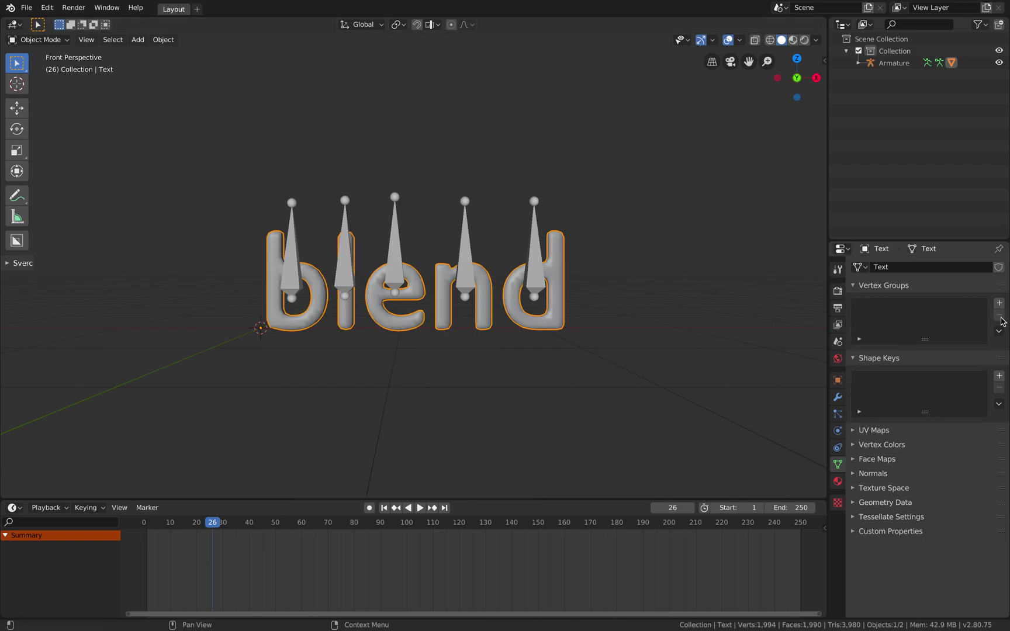
- Remove the Armature modifier from the text mesh
left_click(836, 397)
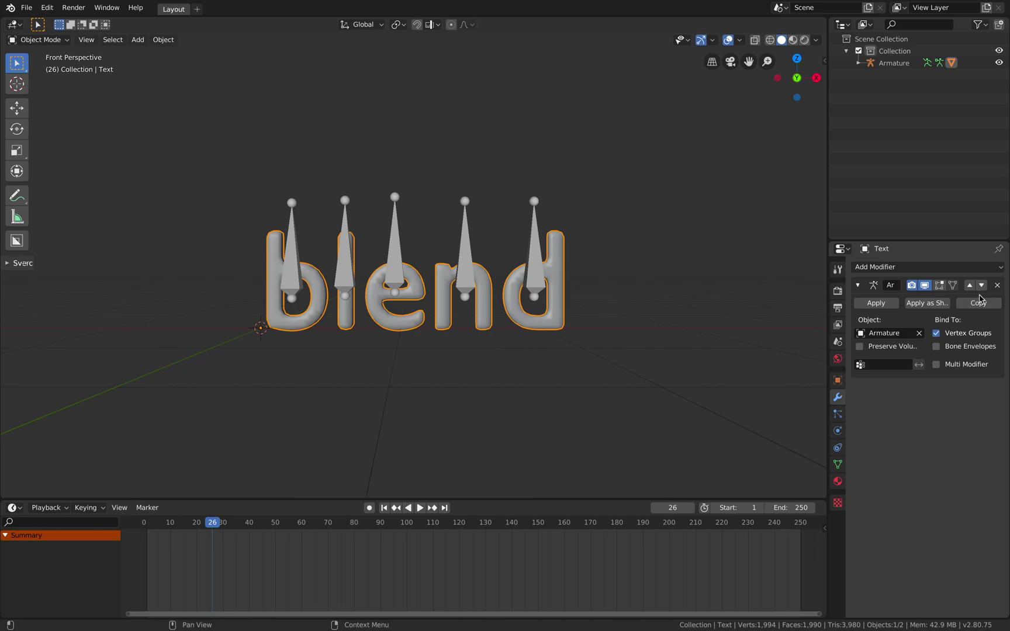
left_click(997, 285)
left_click(462, 281)
left_click(428, 293)
scroll(428, 293, "up", 3)
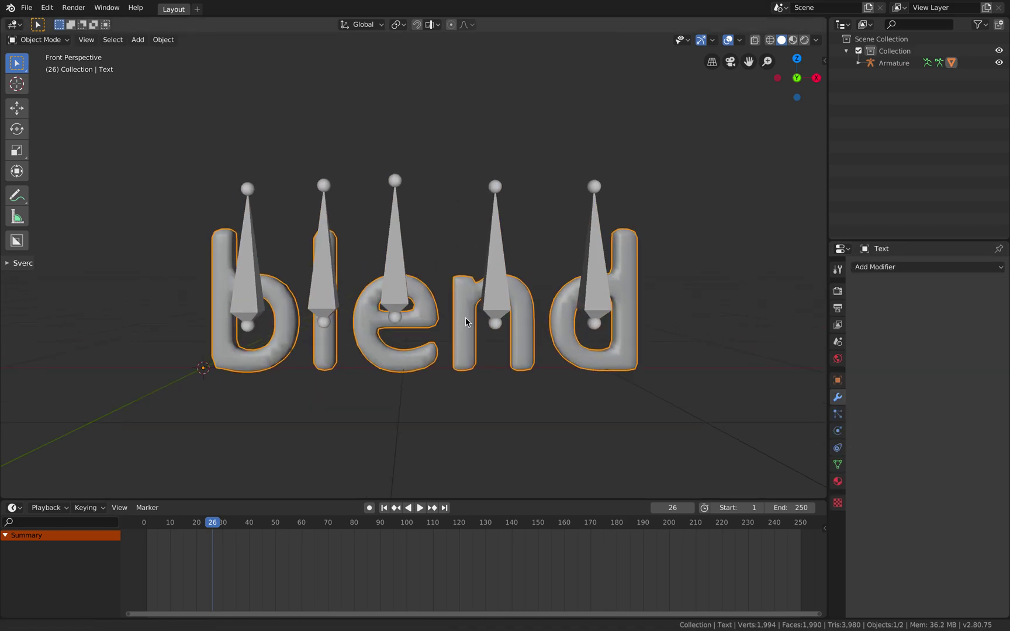
- Enlarge the vertex groups list and put the text mesh in Edit Mode with X-Ray enabled
left_click(836, 464)
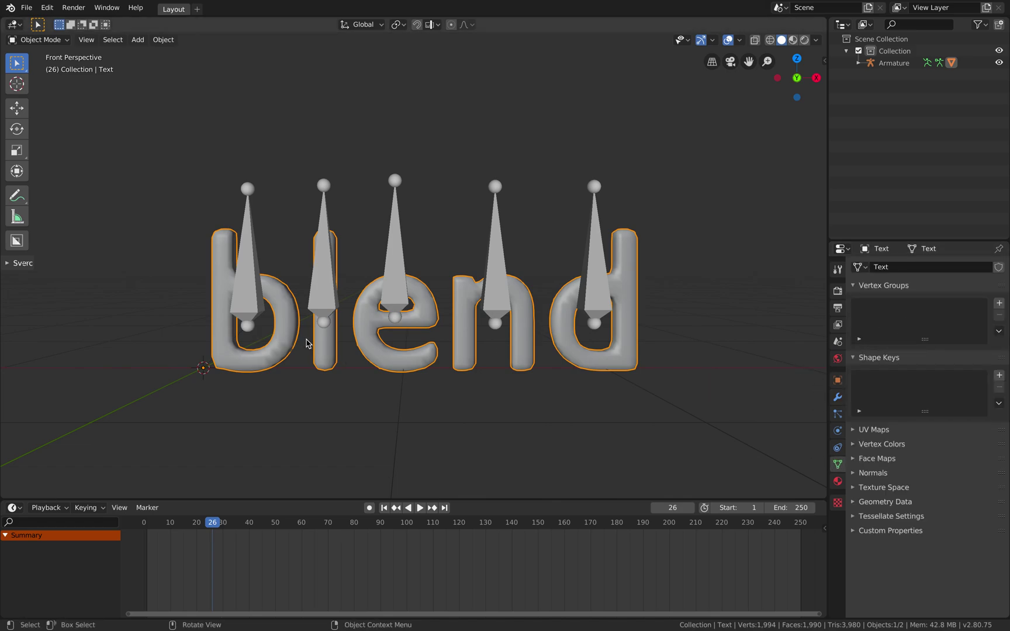
left_click_drag(924, 339, 924, 375)
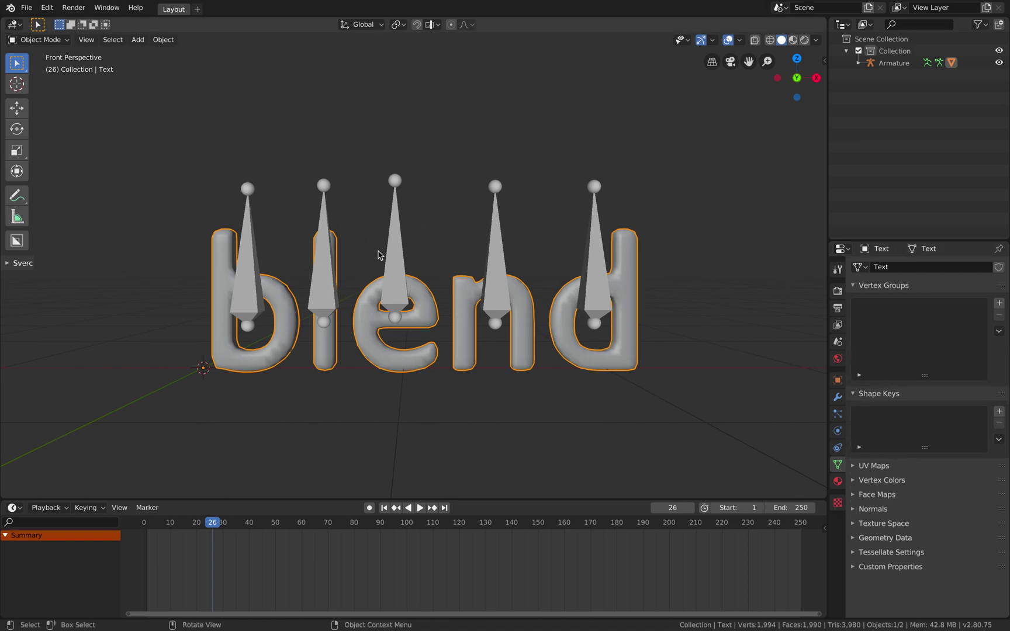
left_click(257, 239)
left_click(333, 344)
left_click(38, 40)
left_click(35, 66)
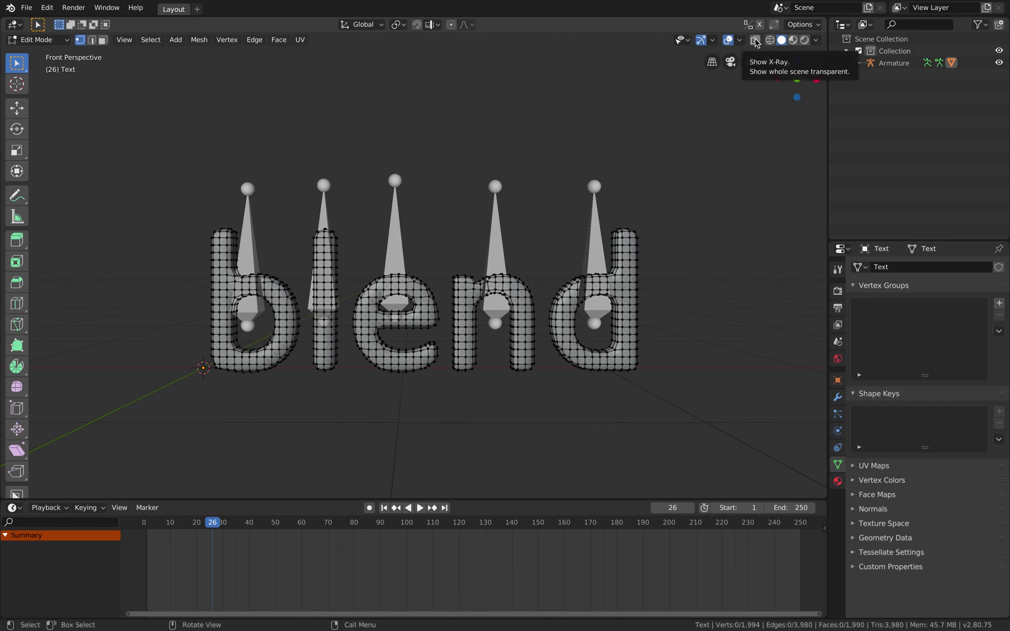
left_click(755, 40)
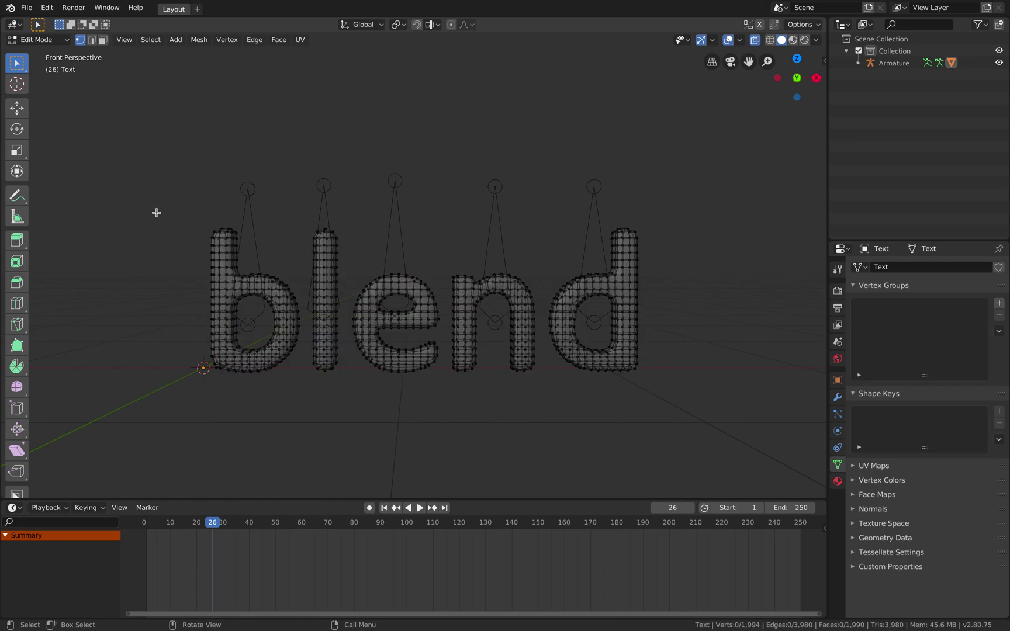
- Select all vertices of the letter "b", assign them to a new vertex group named "b" at weight 1.000, and deselect everything
left_click_drag(166, 206, 305, 413)
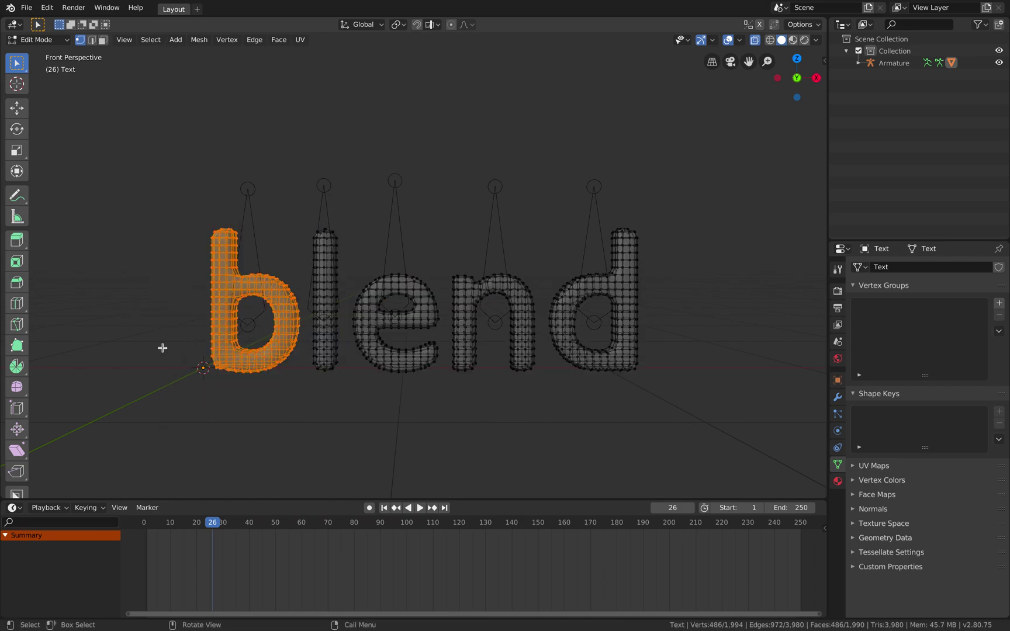
left_click(998, 303)
double_click(890, 309)
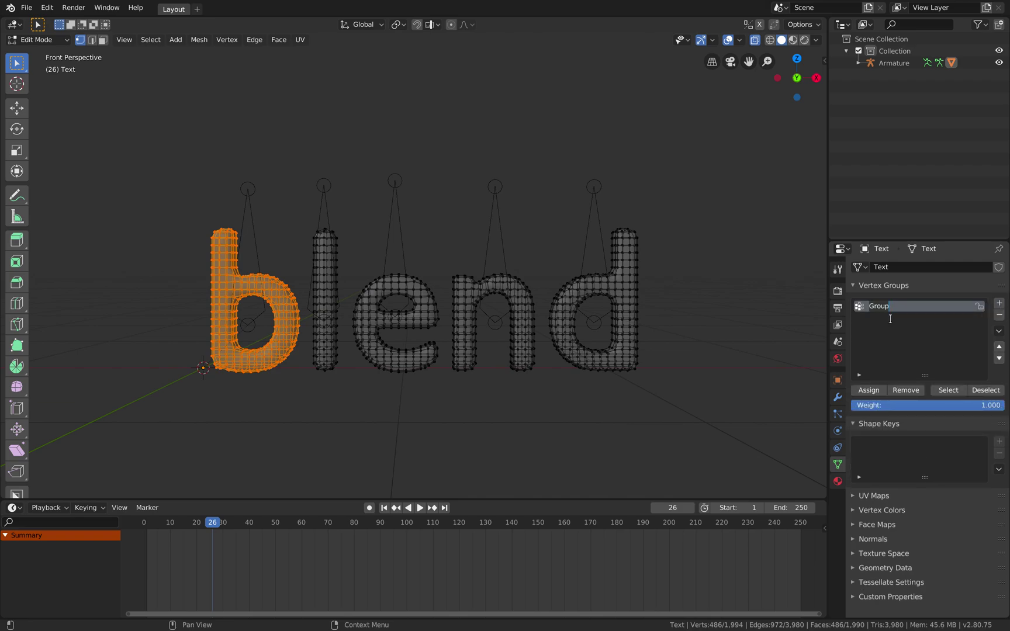
type("b")
key("Return")
left_click(868, 390)
left_click(877, 392)
key("a")
key("alt+a")
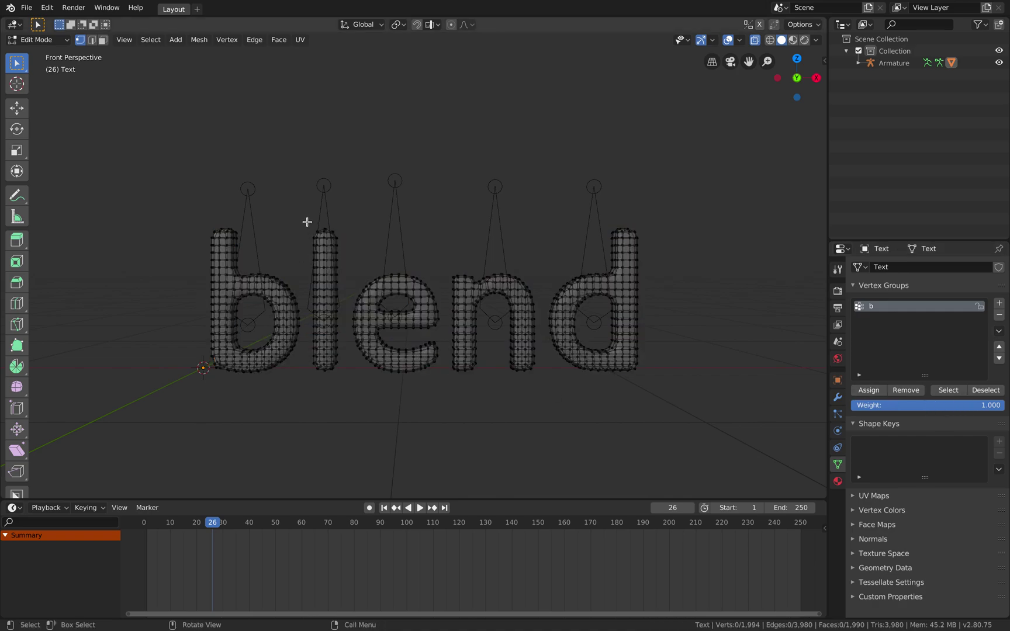
- Select all vertices of the letter "l", assign them to a new vertex group named "l" at weight 1.000, and deselect everything
left_click_drag(307, 222, 349, 389)
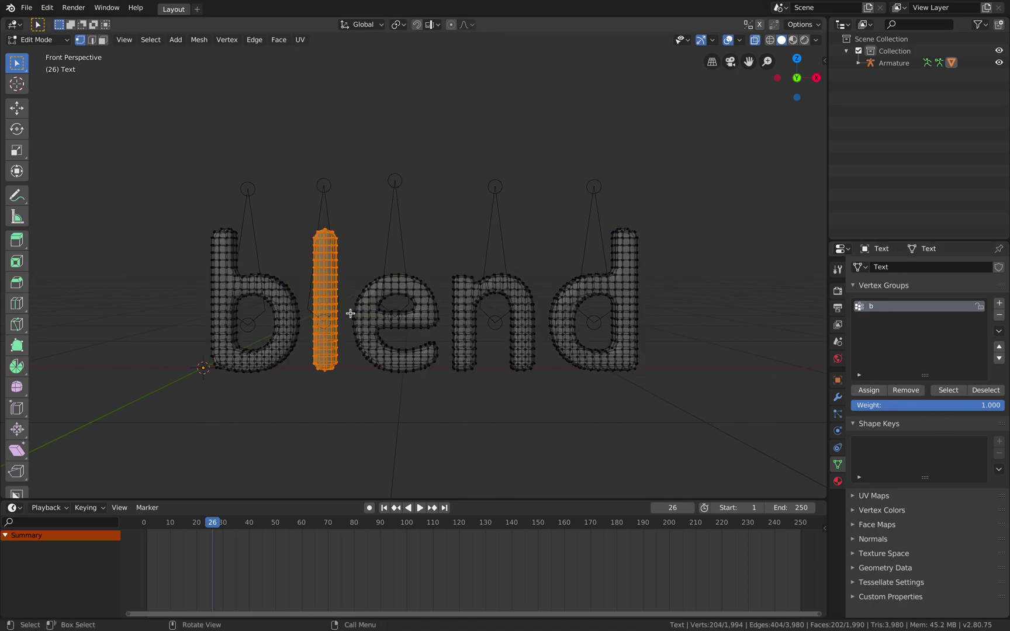
left_click(999, 303)
double_click(885, 322)
type("l")
left_click(868, 390)
key("a")
key("alt+a")
- Select all vertices of the letter "e", assign them to a new vertex group named "e" at weight 1.000, and deselect everything
left_click_drag(349, 255, 445, 392)
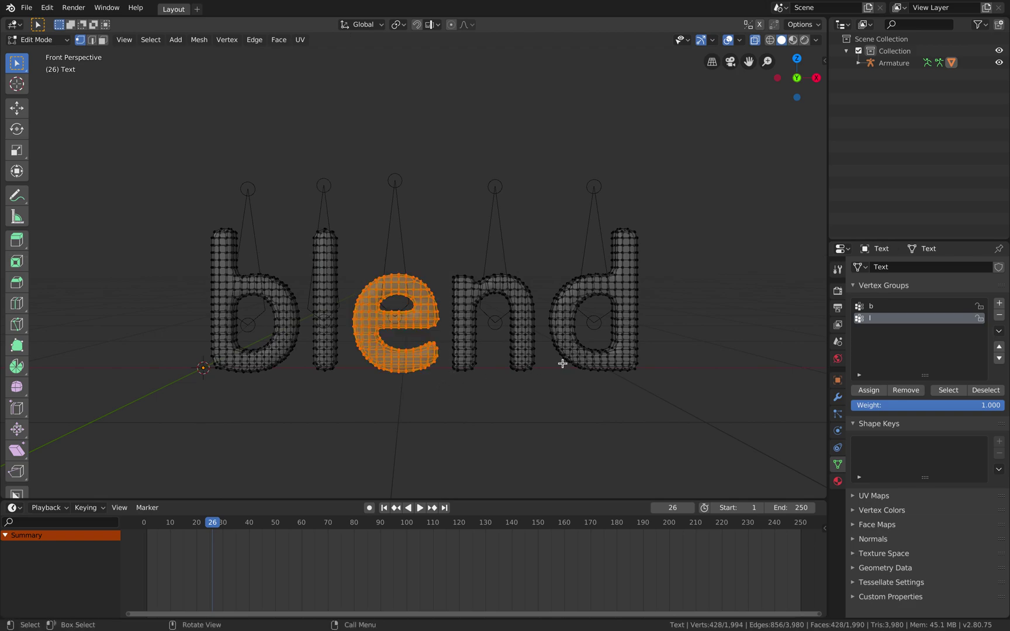
left_click(998, 302)
double_click(889, 331)
type("e")
left_click(870, 389)
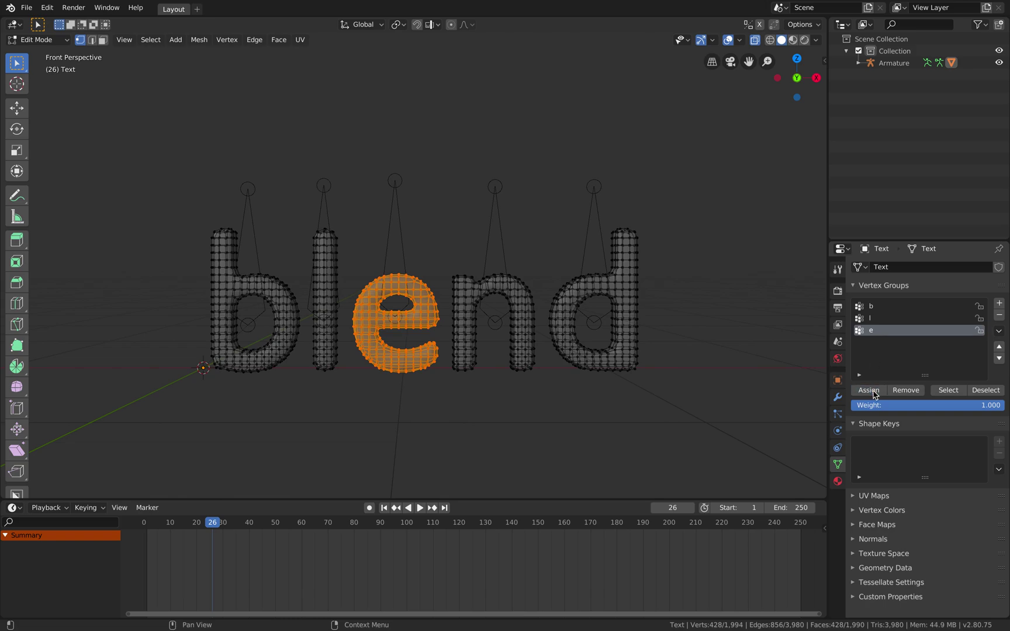
key("alt+a")
- Select all vertices of the letter "n", assign them to a new vertex group named "n" at weight 1.000, and deselect everything
key("b")
left_click_drag(447, 266, 536, 387)
left_click(869, 390)
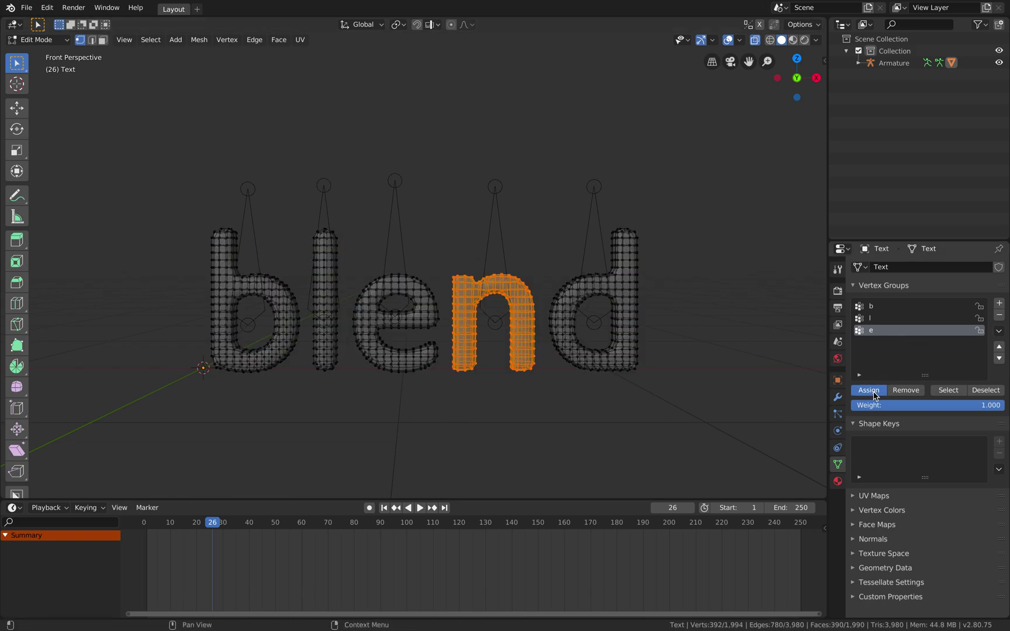
left_click(998, 303)
left_click(867, 391)
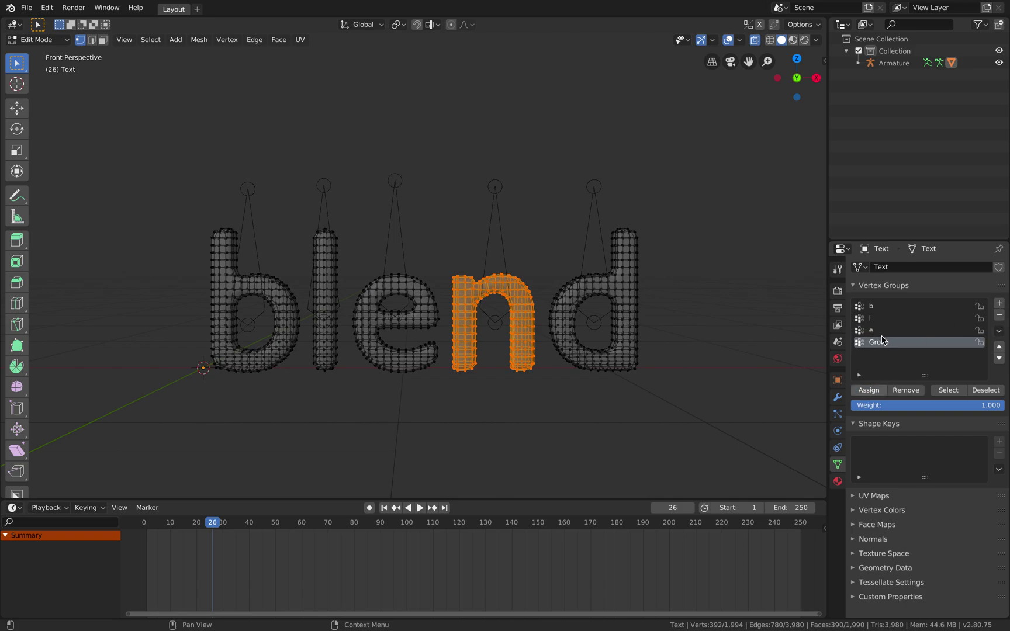
double_click(887, 343)
type("na")
key("alt+a")
- Select all vertices of the letter "d" and assign them to a new vertex group named "d" at weight 1.000
key("b")
left_click_drag(546, 217, 661, 388)
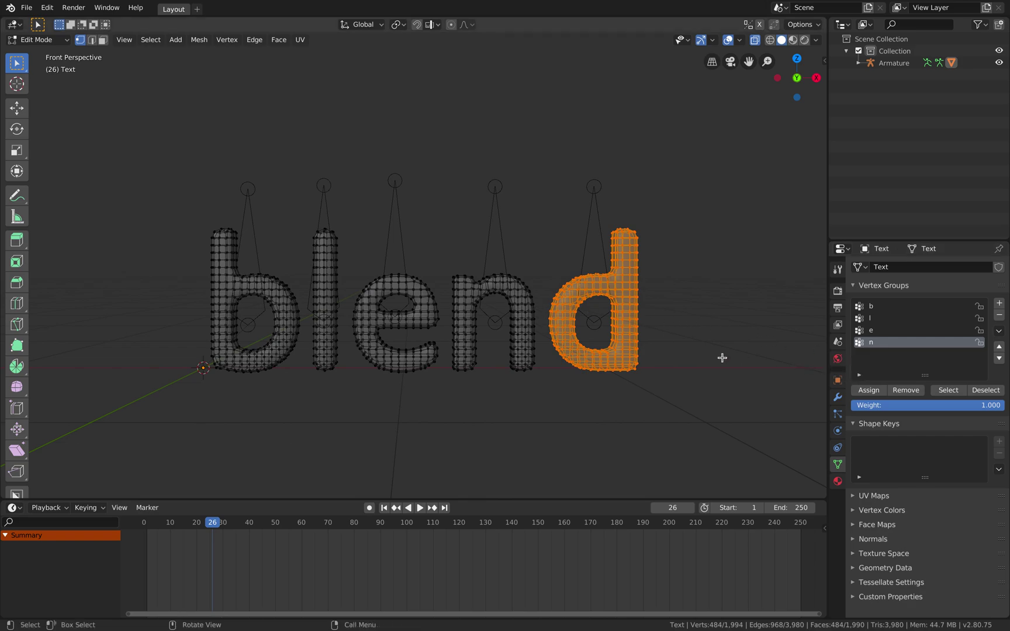
left_click(999, 303)
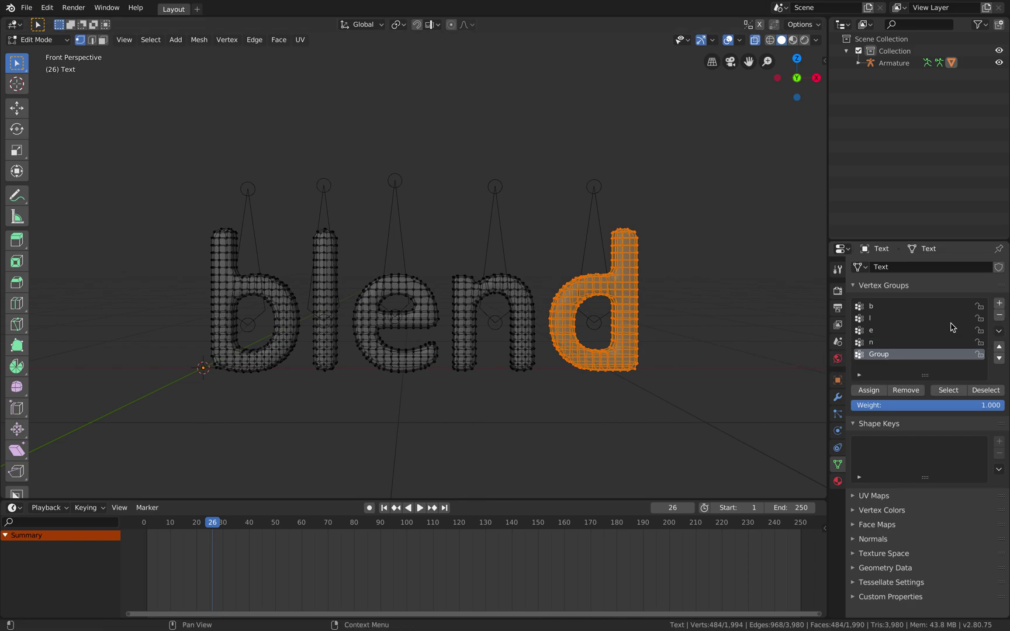
double_click(879, 355)
type("d")
left_click(869, 392)
- Check which vertices belong to the "b", "l", "e" and "n" vertex groups by selecting each group's vertices in turn
left_click(882, 311)
key("a")
key("alt+a")
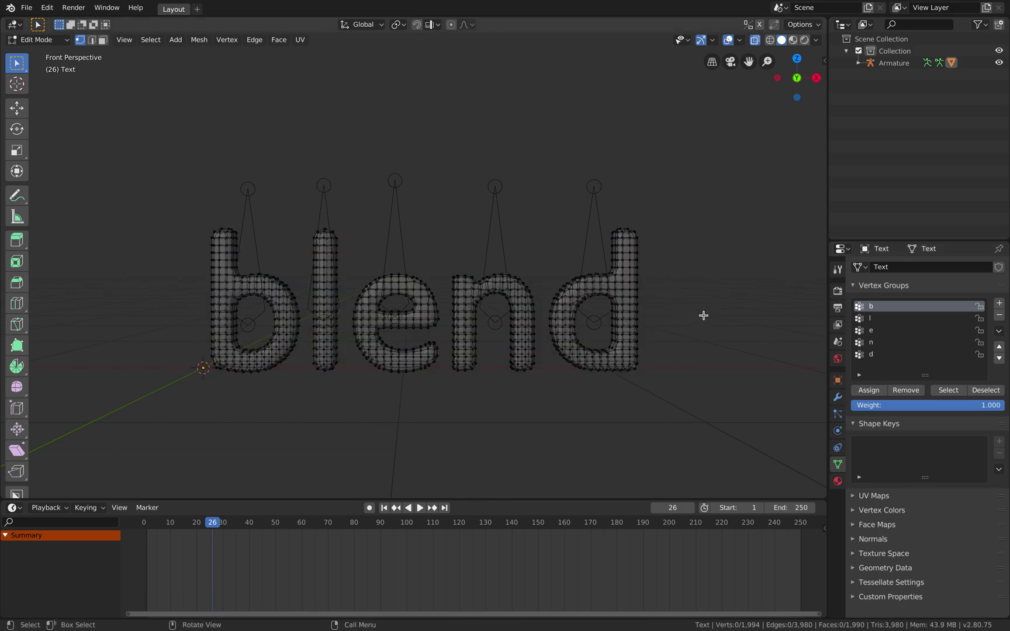
left_click(947, 391)
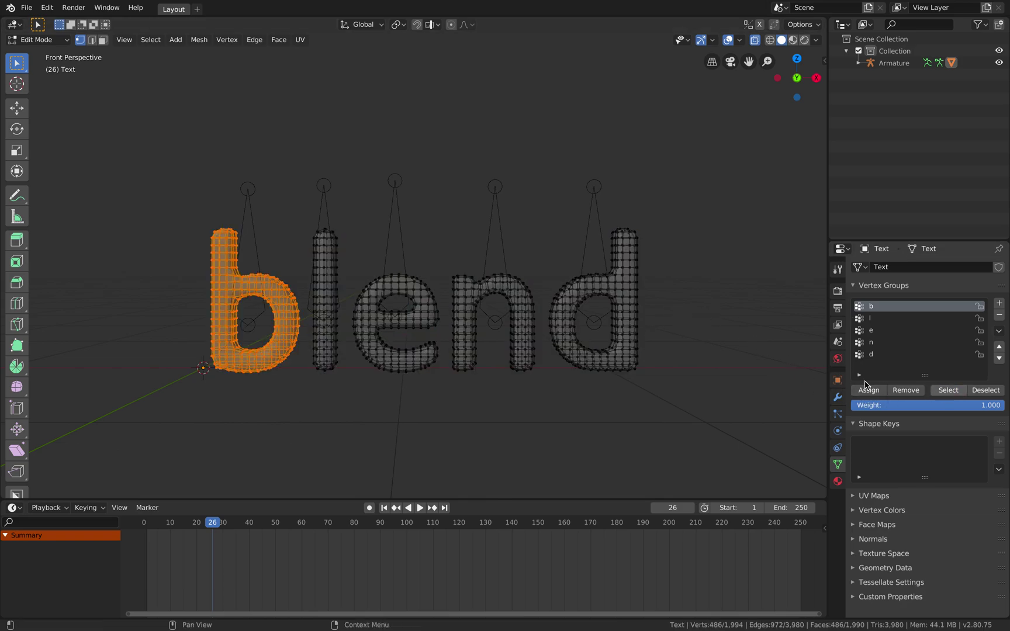
key("alt+a")
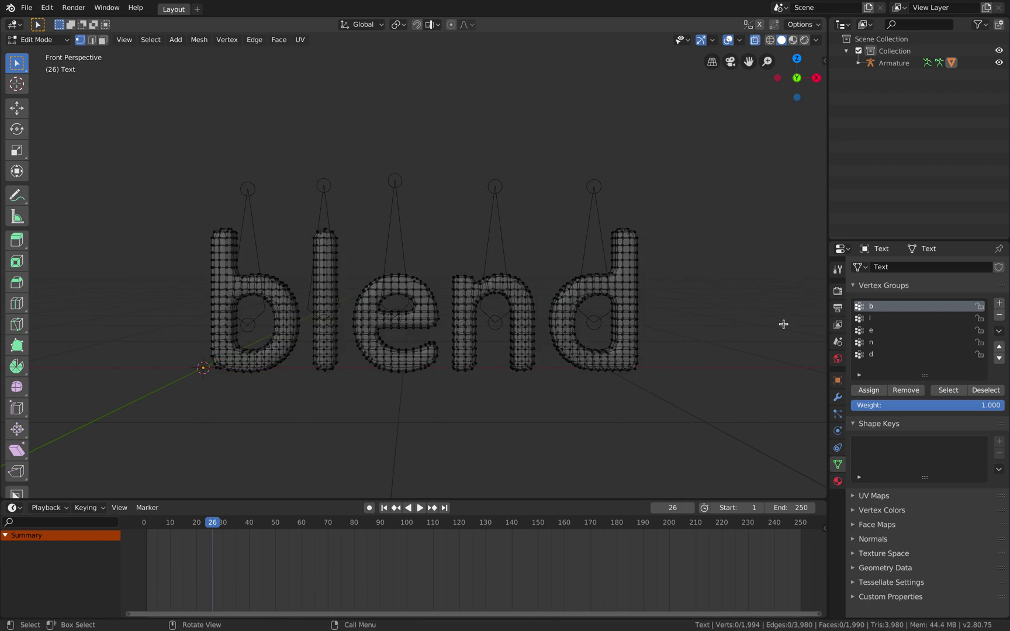
left_click(882, 318)
left_click(947, 391)
key("alt+a")
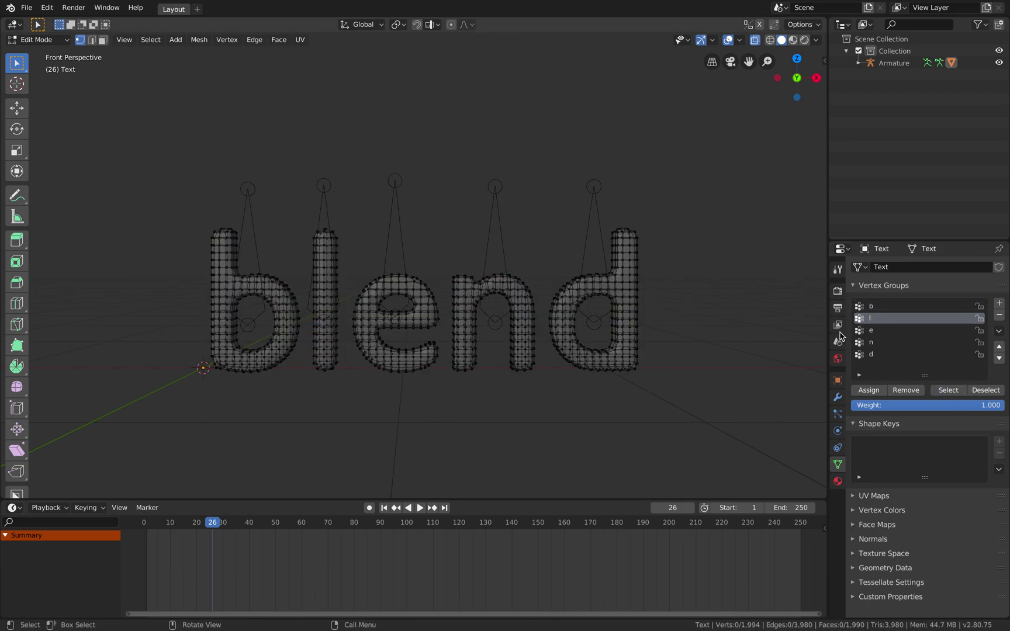
left_click(870, 330)
left_click(945, 390)
key("alt+a")
left_click(872, 342)
left_click(938, 392)
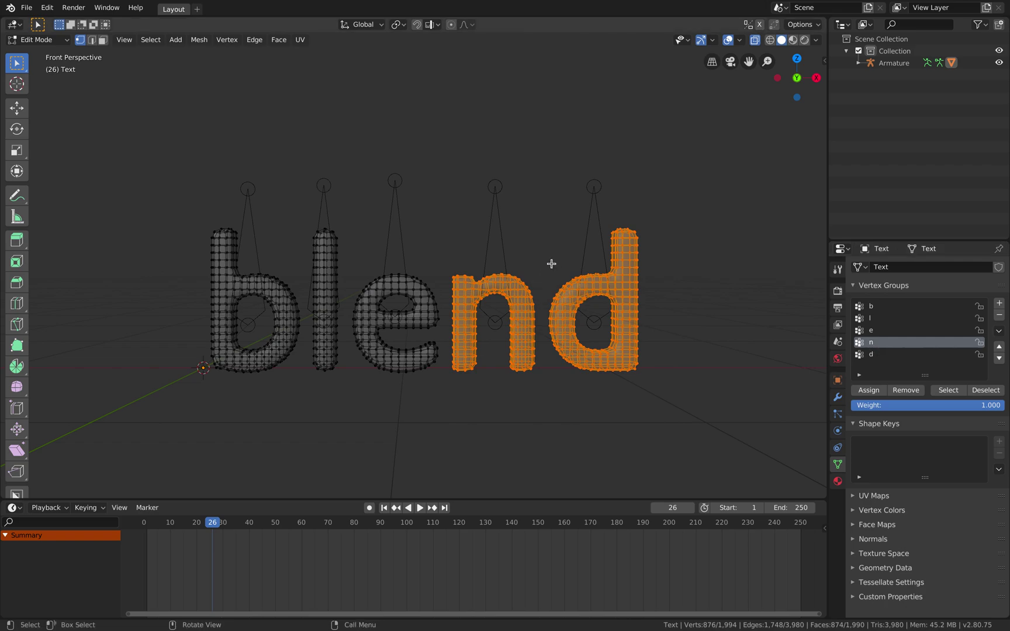
- Try a weight of 0.000 for the letter "d" in vertex group "n", restore the weight to 1.000, and deselect the group's vertices
key("a")
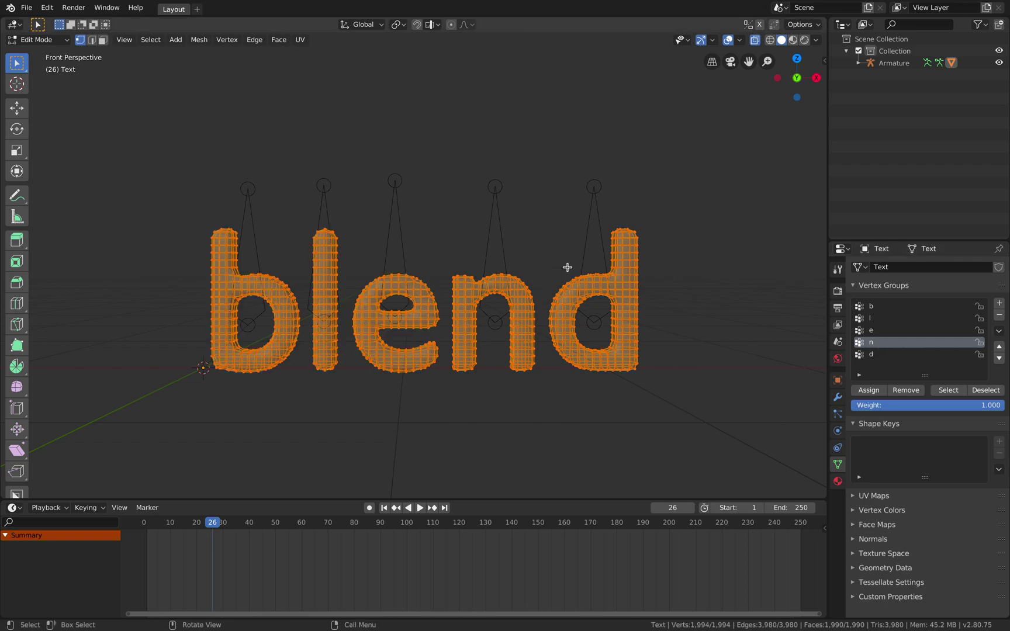
key("alt+a")
left_click_drag(544, 223, 707, 401)
left_click_drag(931, 405, 859, 405)
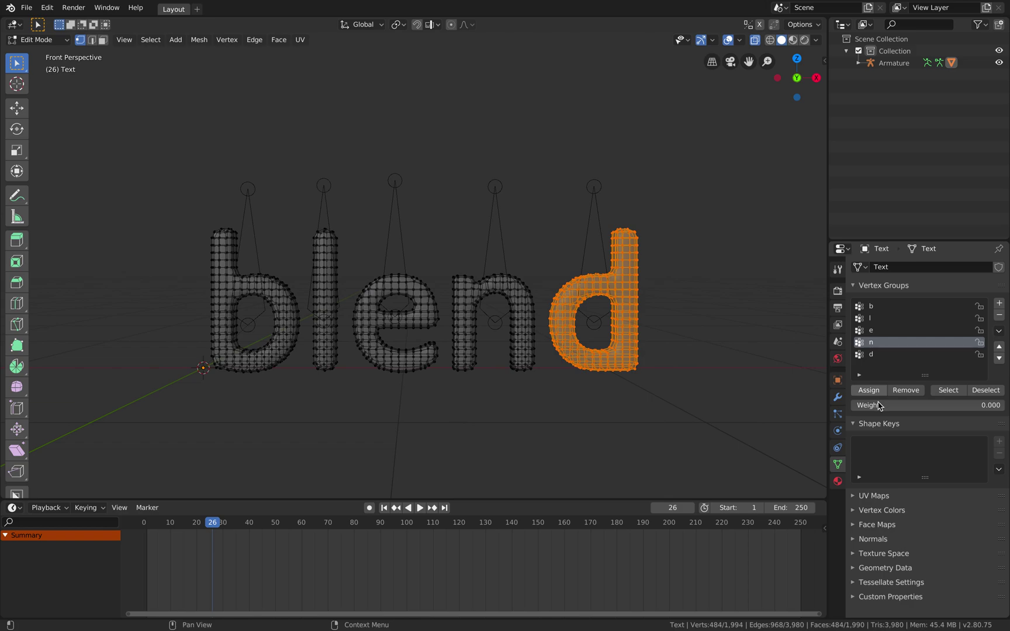
left_click_drag(879, 406, 984, 410)
key("a")
key("alt+a")
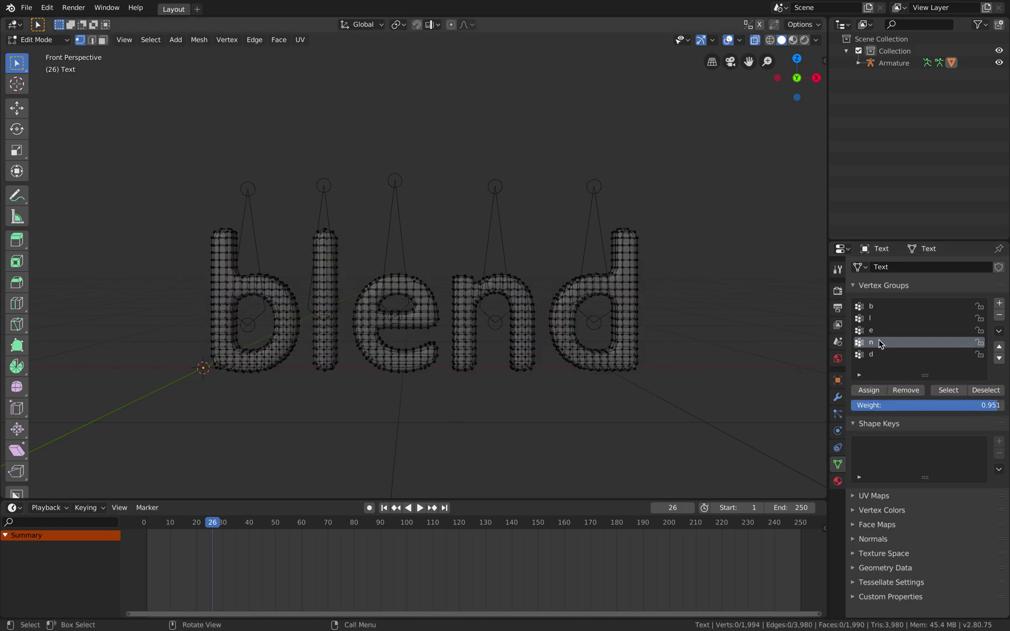
left_click(947, 389)
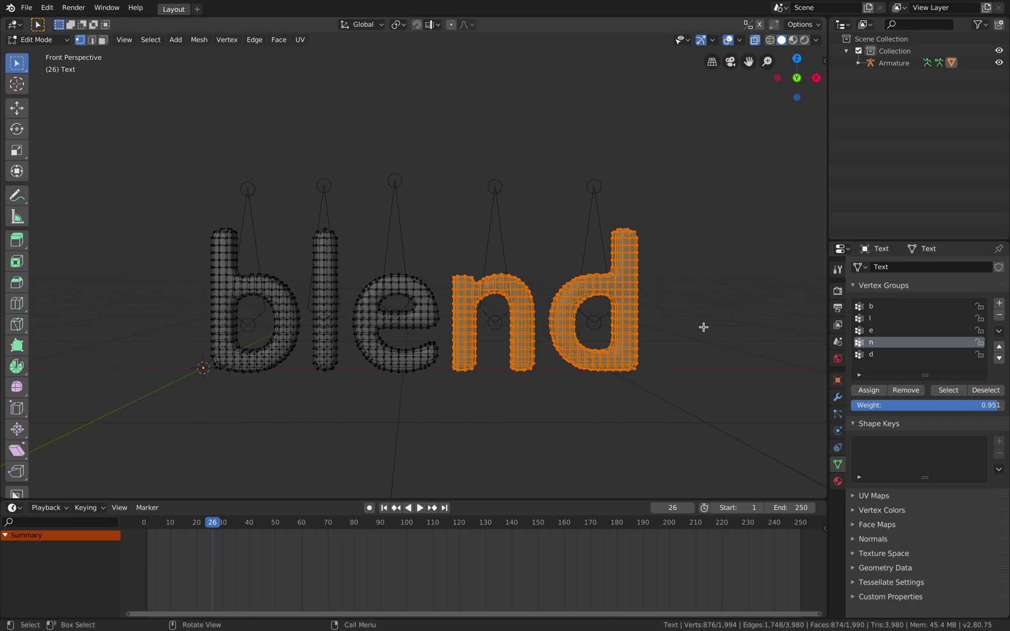
left_click_drag(946, 405, 961, 405)
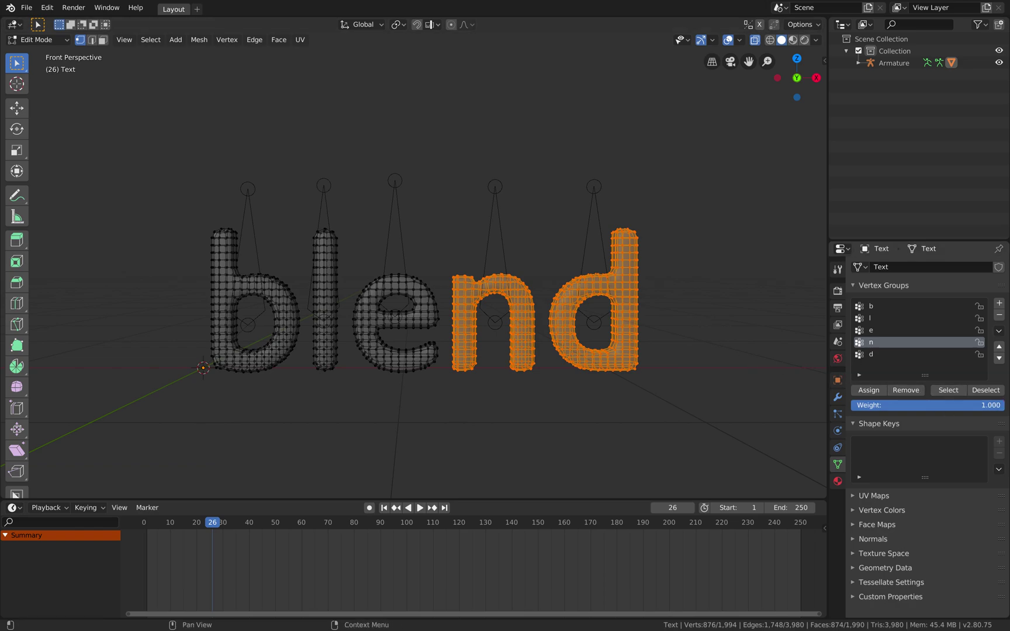
left_click(985, 390)
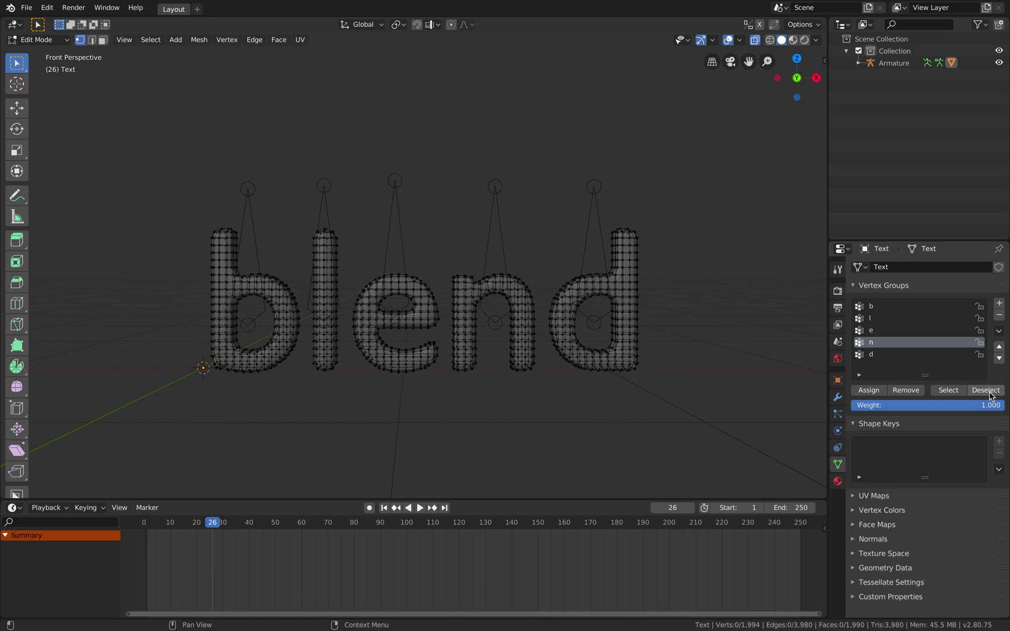
- Assign only the letter "n" vertices to the "n" vertex group at weight 1.000 and clear the selection
key("b")
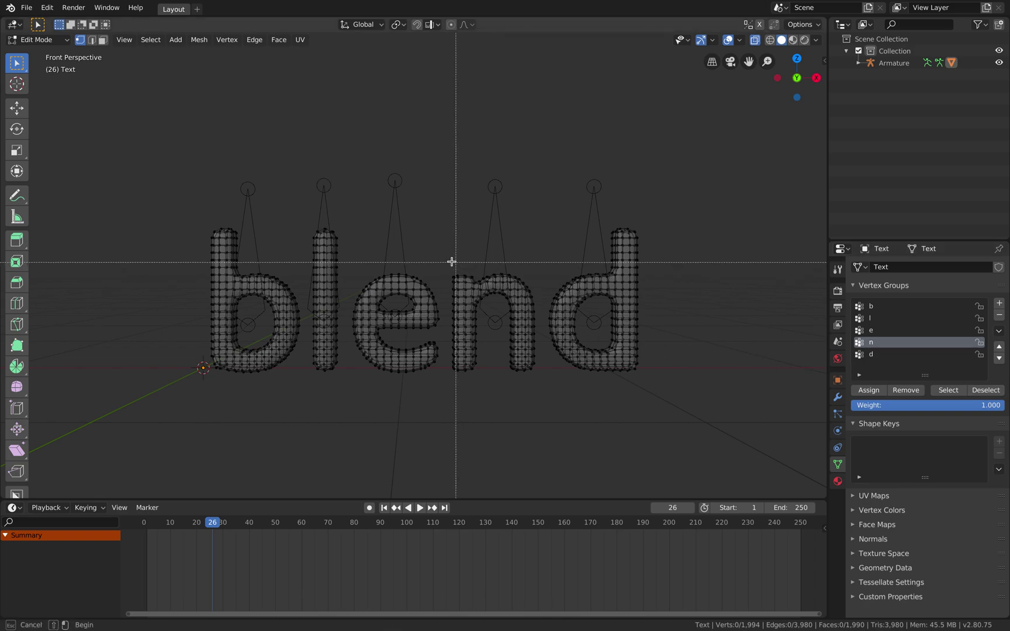
left_click_drag(445, 262, 547, 388)
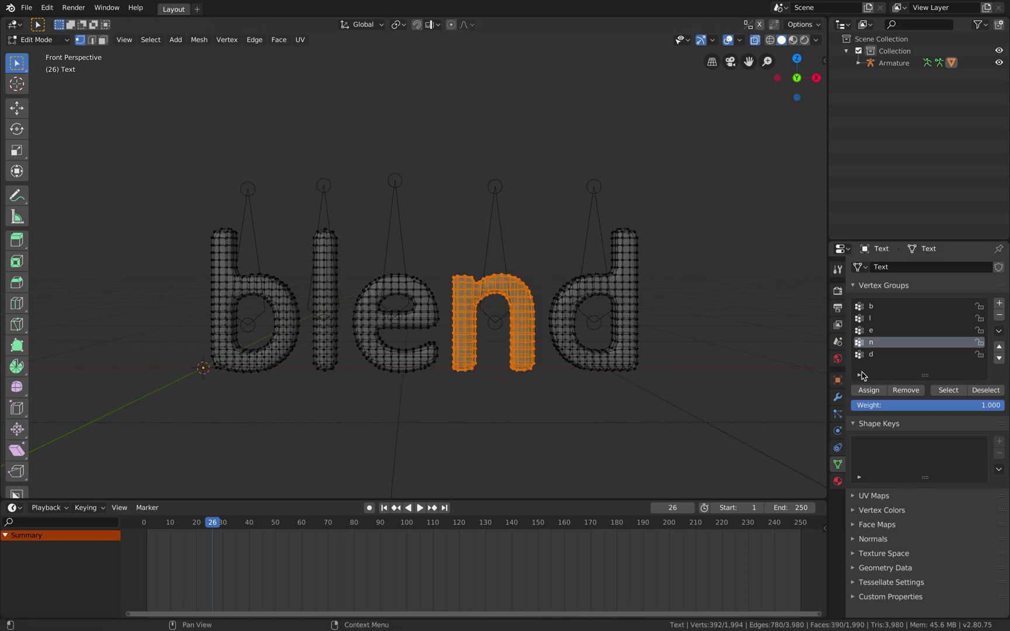
left_click(869, 390)
left_click(554, 236)
- Remove the letter "d" vertices from the "n" vertex group and clear the selection
key("b")
left_click_drag(545, 219, 693, 403)
left_click(902, 396)
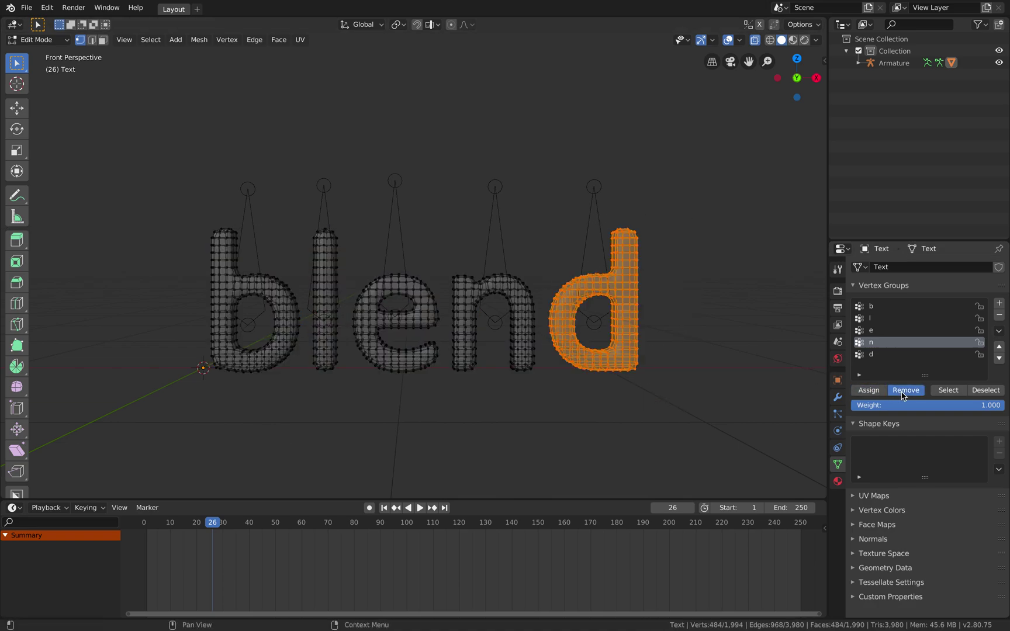
left_click(665, 342)
- Check which vertices belong to the "n" and "d" vertex groups by selecting each group's vertices in turn
left_click(948, 390)
key("a")
key("alt+a")
left_click(900, 354)
left_click(947, 390)
key("alt+a")
- Save the file and return the text mesh to Object Mode
key("ctrl+s")
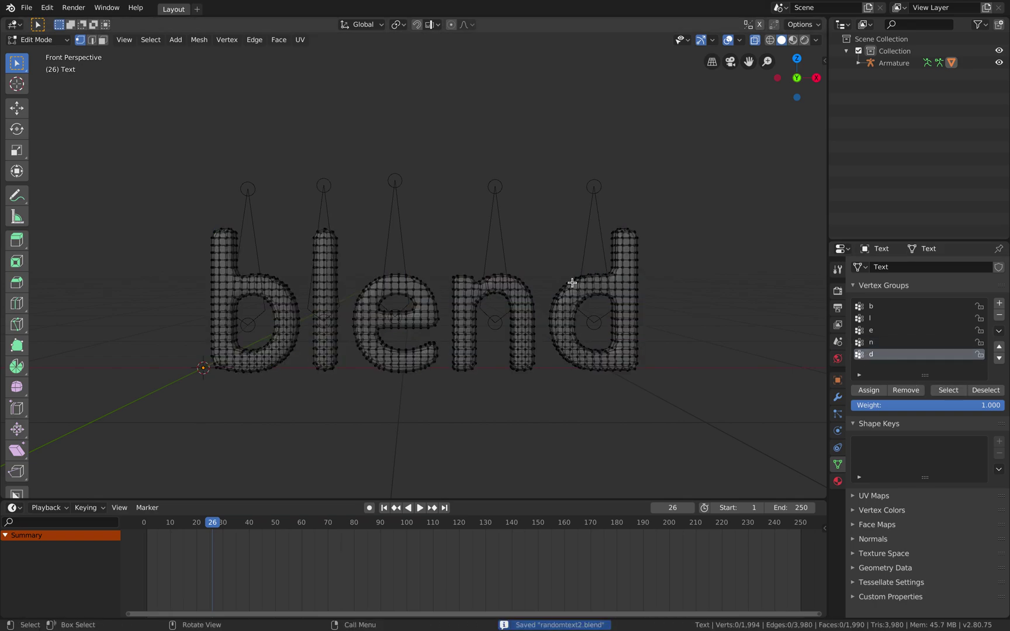
left_click(56, 43)
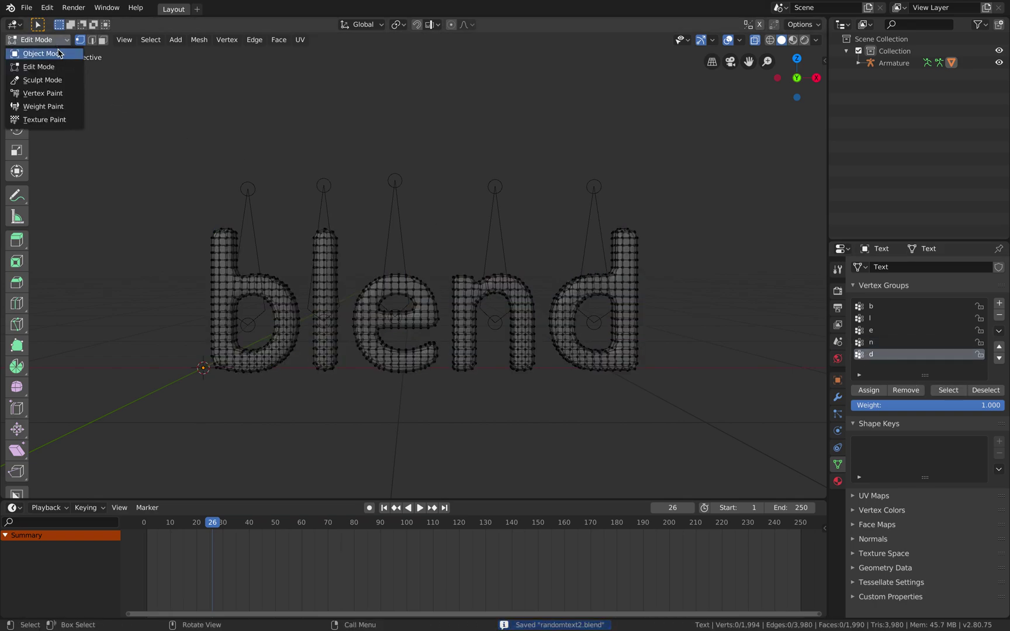
left_click(47, 53)
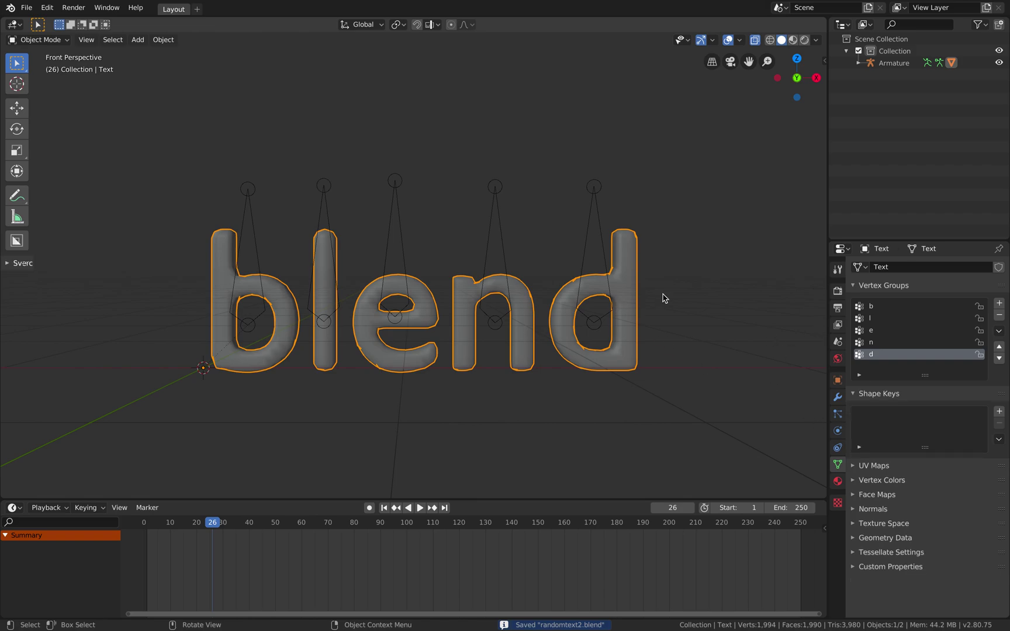
left_click(542, 273)
left_click(557, 304)
left_click(584, 252, "shift")
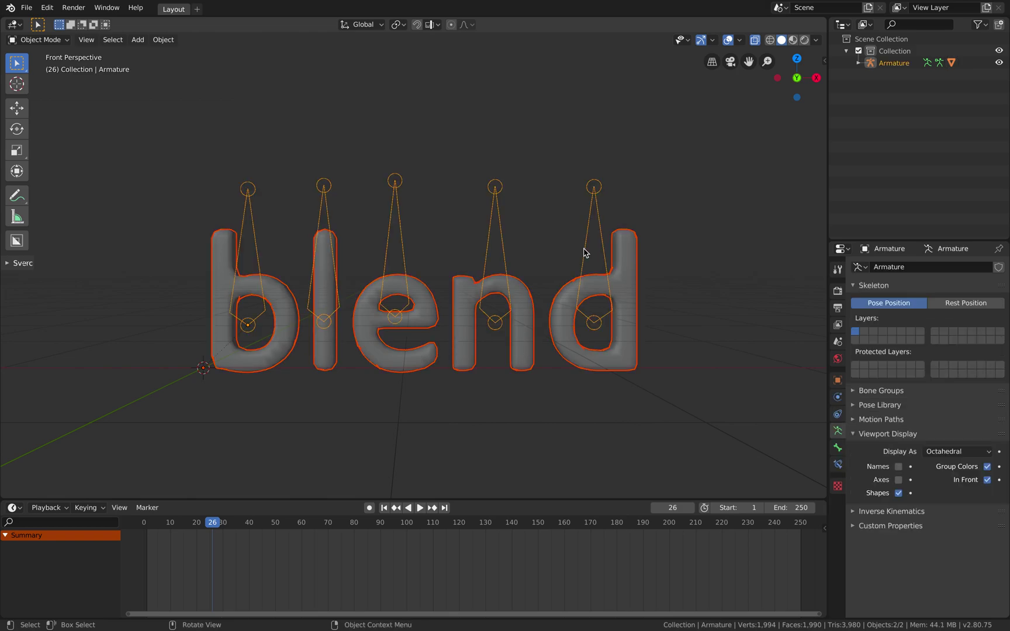
key("super+p")
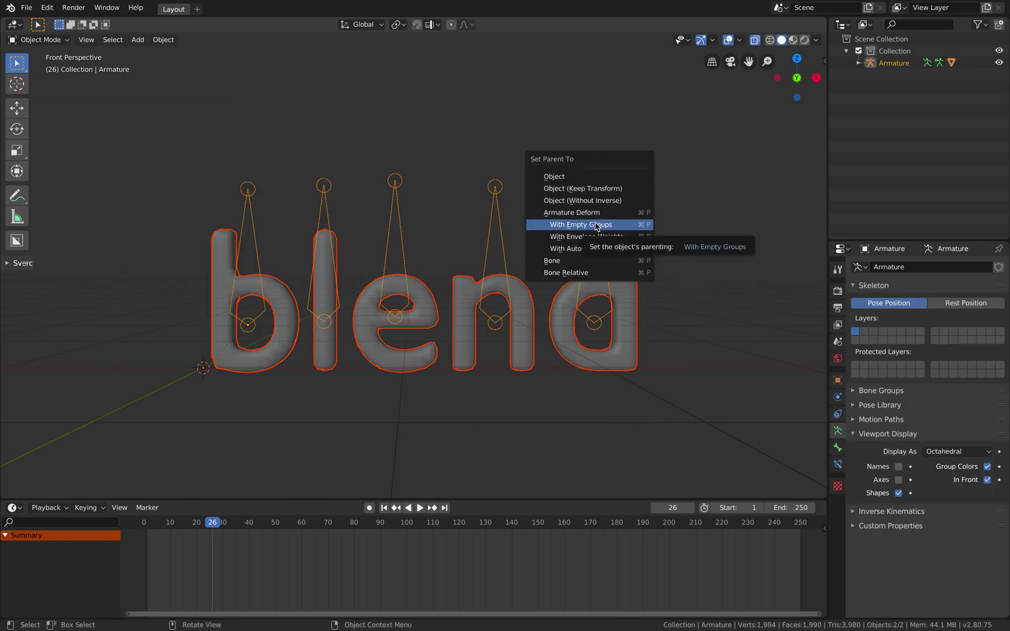
left_click(495, 172)
- Add an Armature modifier to the text mesh with "Armature" as its object
left_click(530, 302)
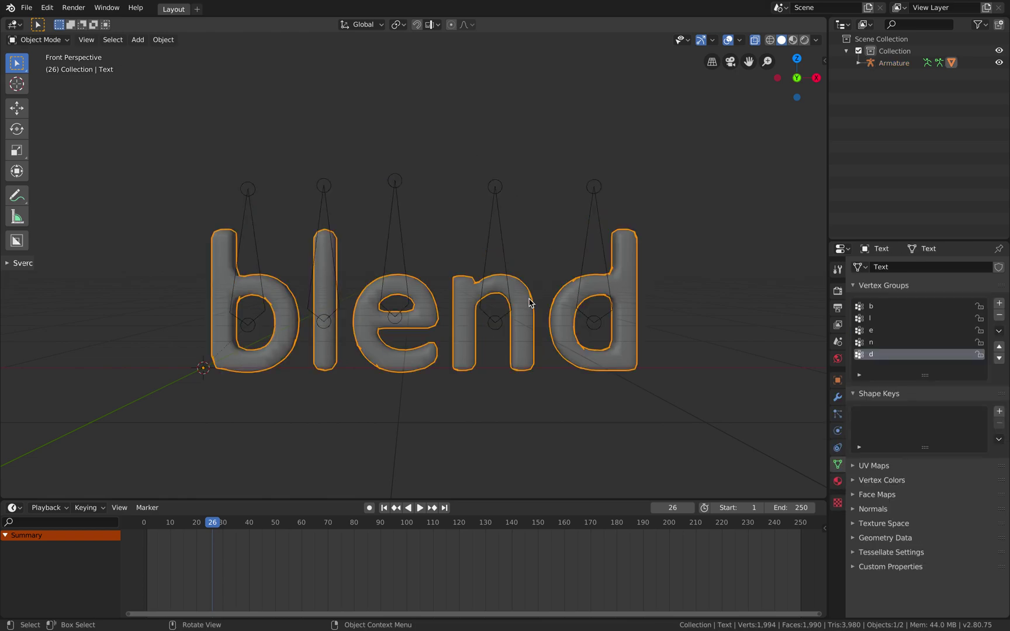
left_click(836, 398)
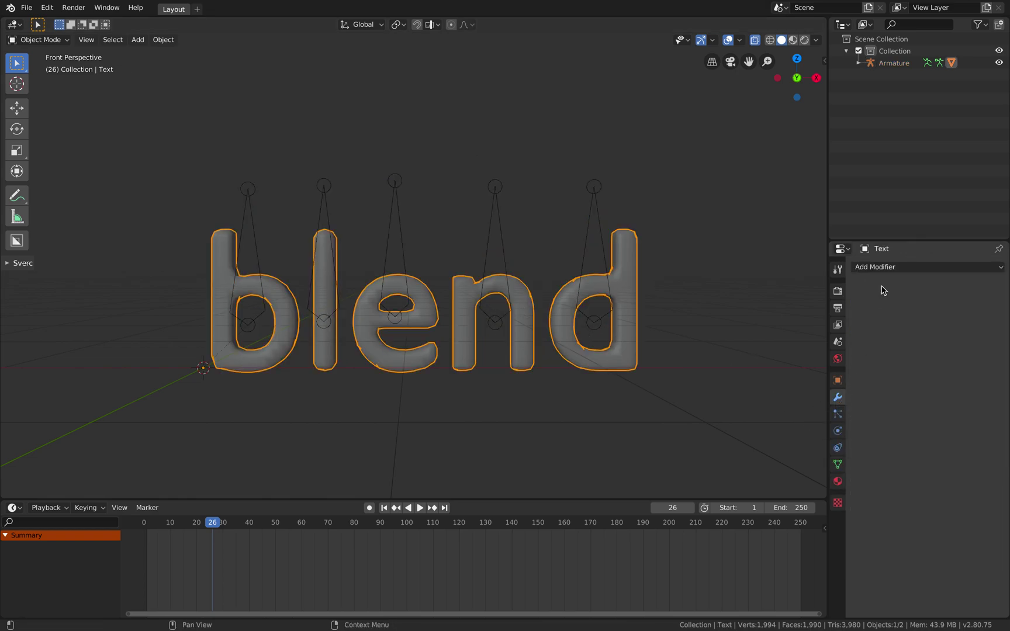
left_click(890, 271)
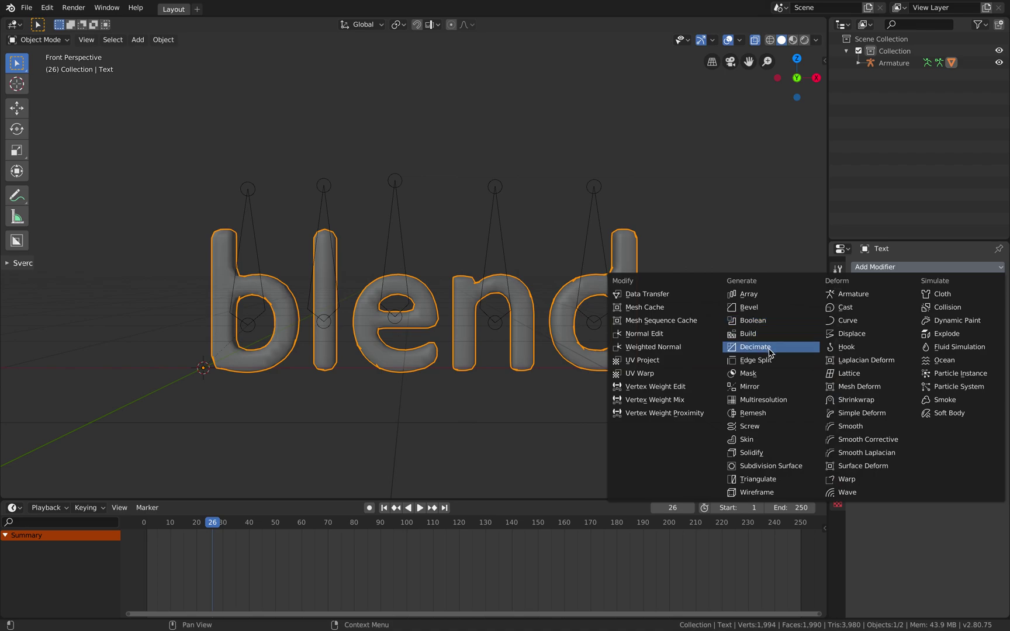
left_click(847, 295)
left_click(866, 334)
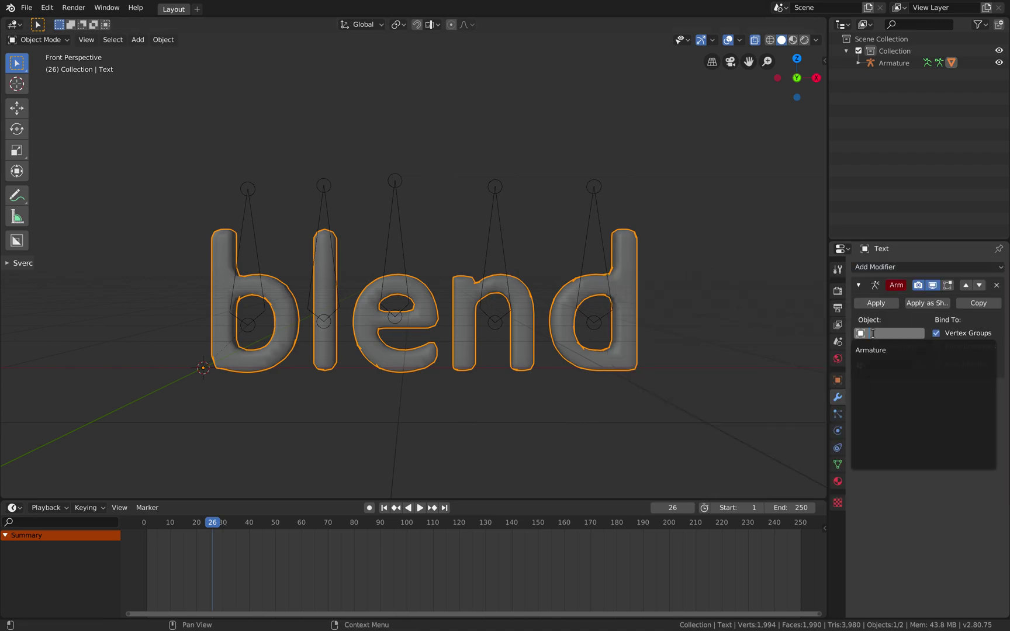
left_click(874, 349)
left_click(670, 322)
left_click(606, 263)
left_click(613, 277)
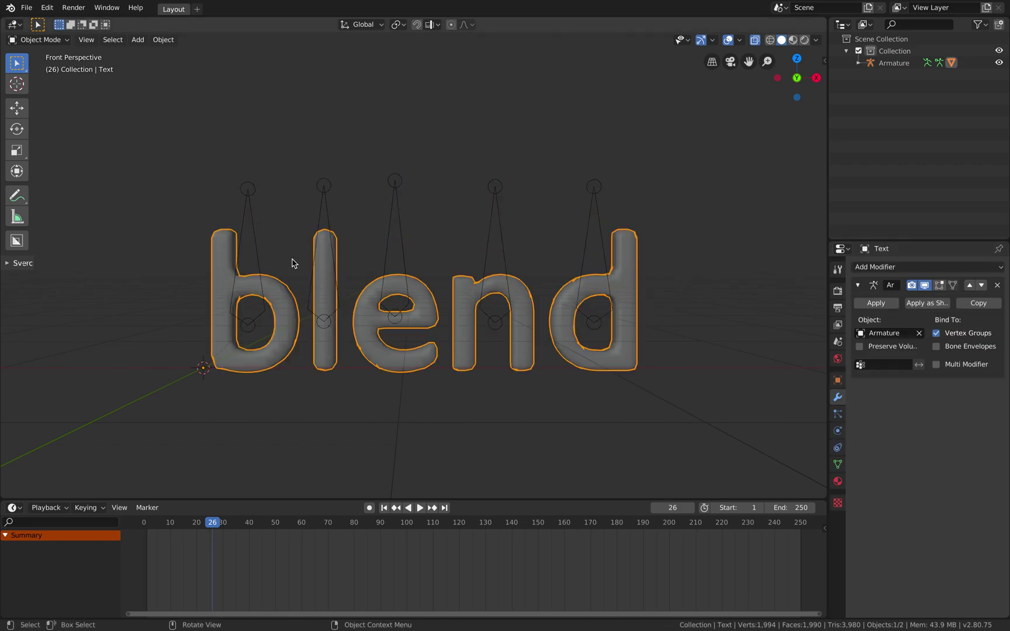
- Put the armature in Pose Mode, move the letter "b" bone up and to the left away from the text, and deselect it
left_click(250, 219)
left_click(58, 39)
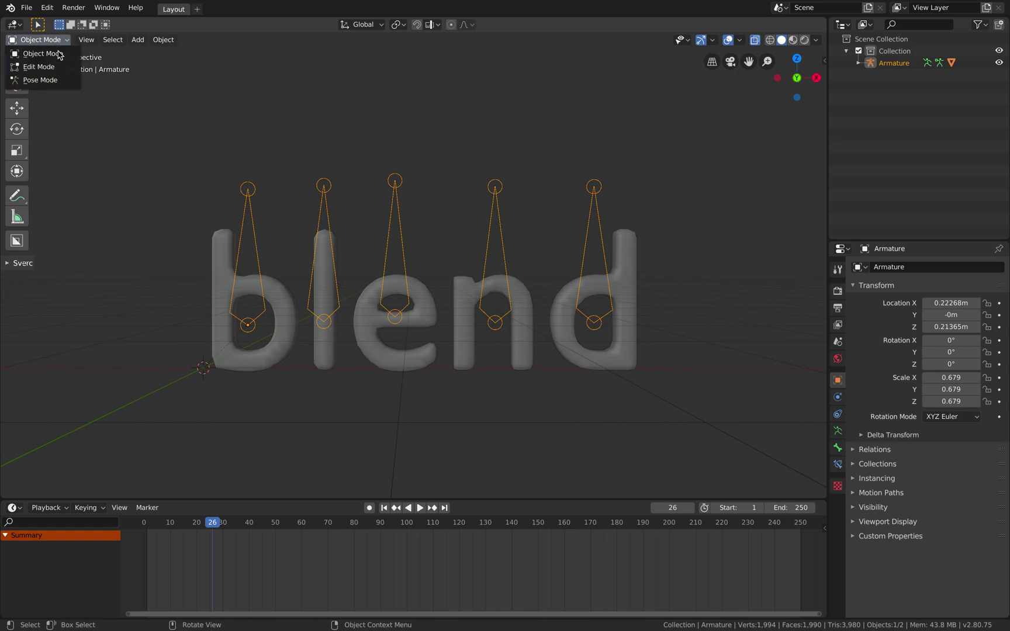
left_click(61, 80)
left_click(251, 222)
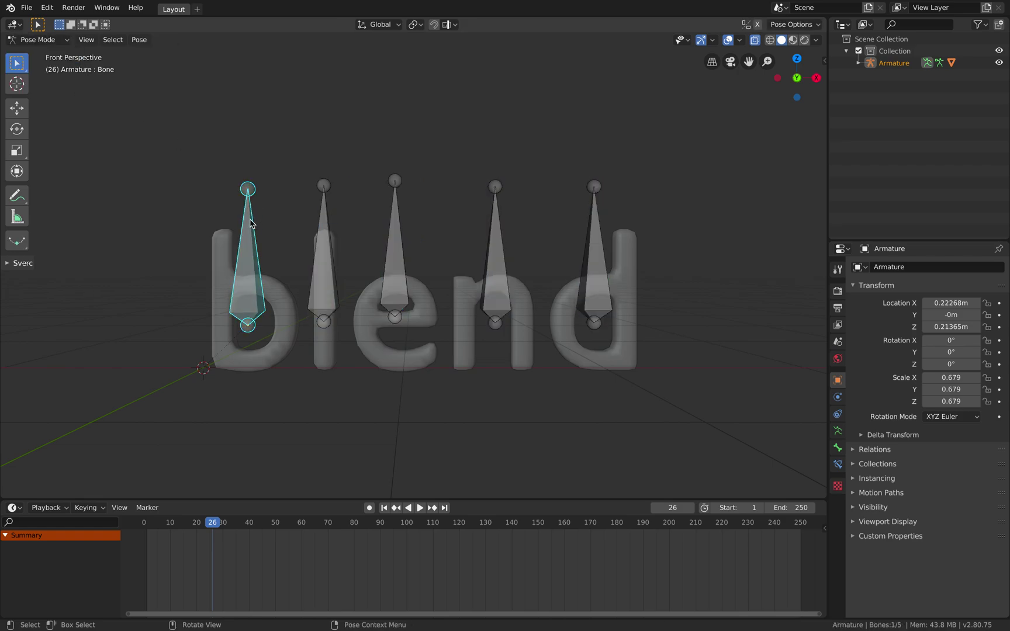
key("g")
left_click(161, 132)
key("alt+a")
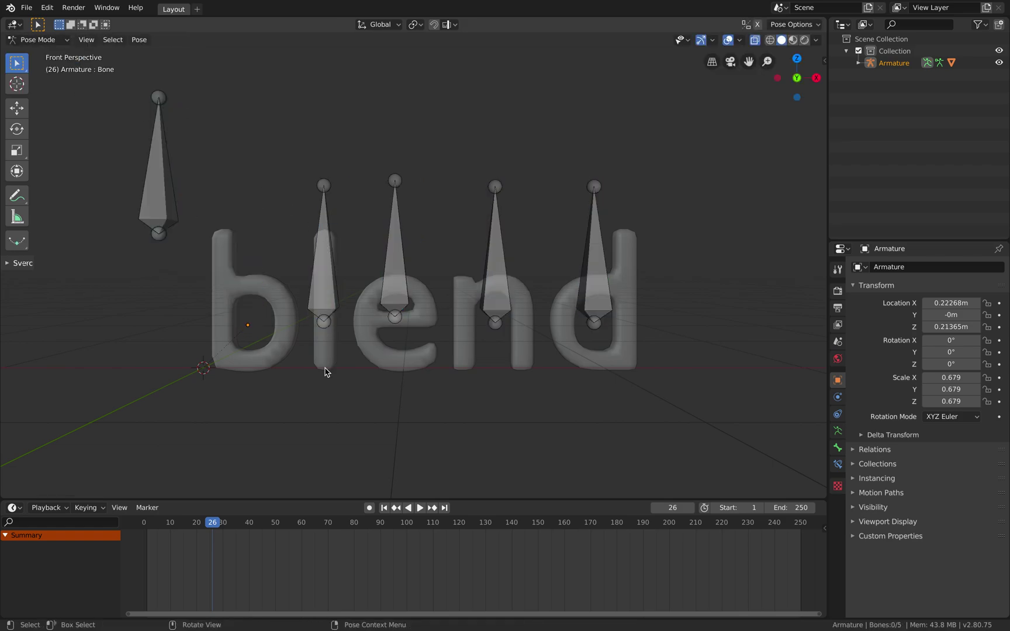
- Move the letter "l" bone straight down along the Z axis in Pose Mode
left_click(330, 319)
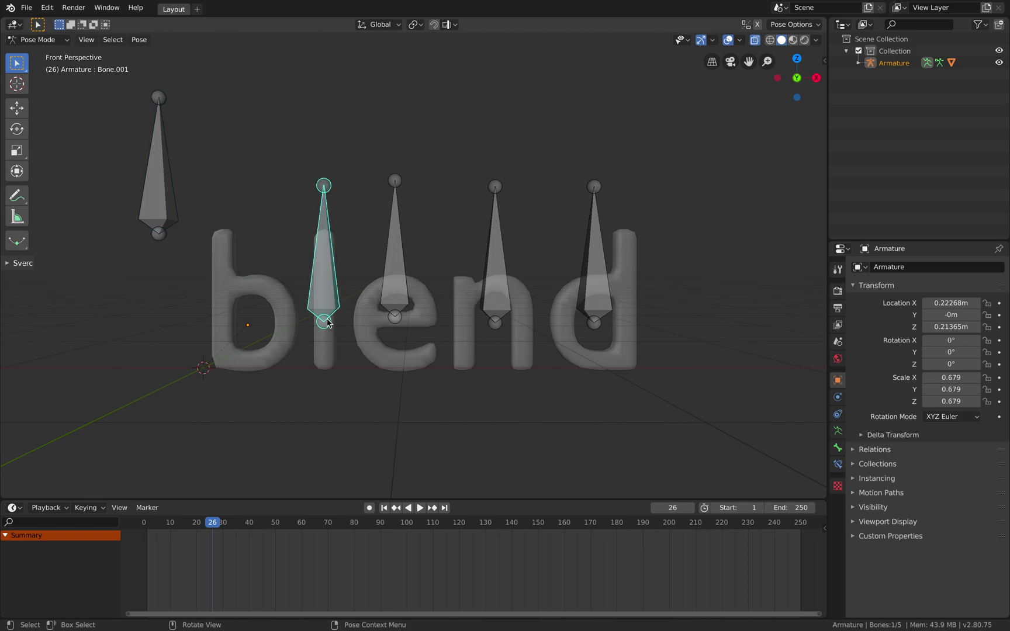
key("g")
key("z")
left_click(306, 318)
- Switch the armature to Edit Mode and rename the bone at the letter "b" as b
left_click(35, 39)
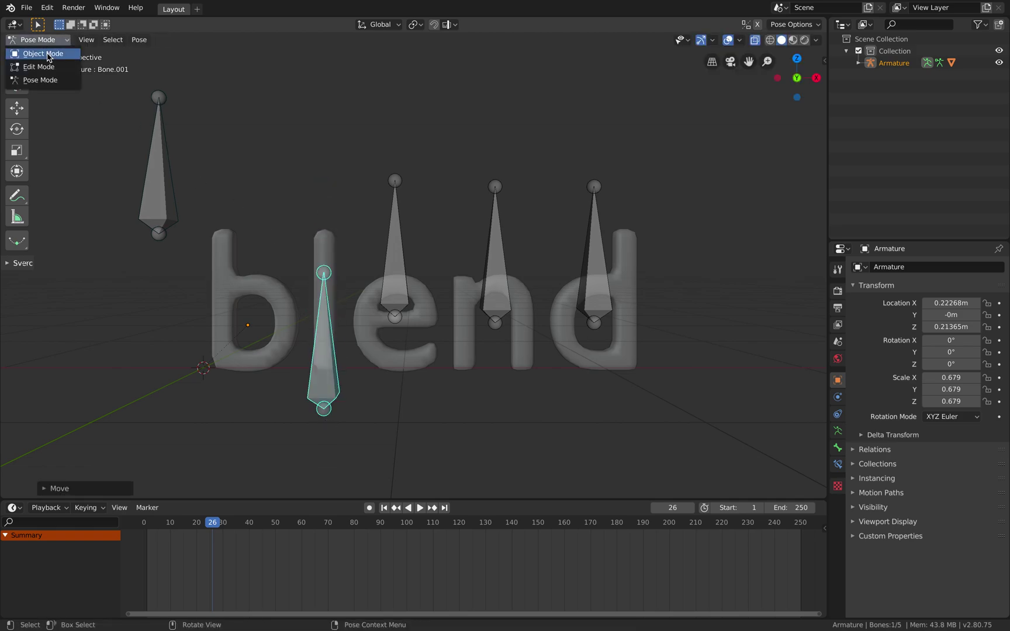
left_click(34, 65)
left_click(251, 225)
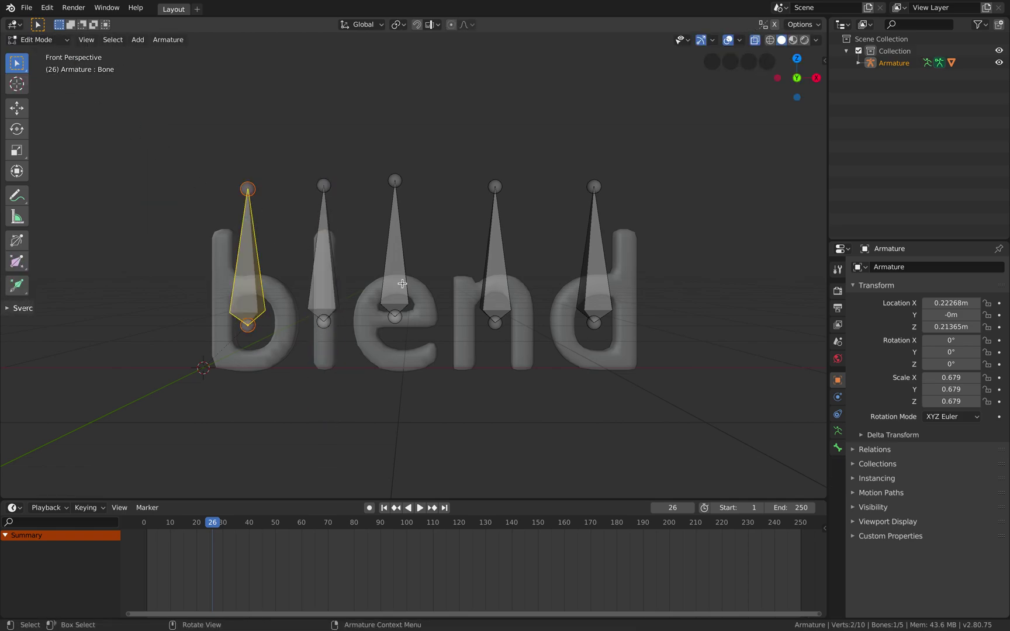
left_click(838, 447)
left_click(837, 430)
left_click(837, 448)
left_click(903, 267)
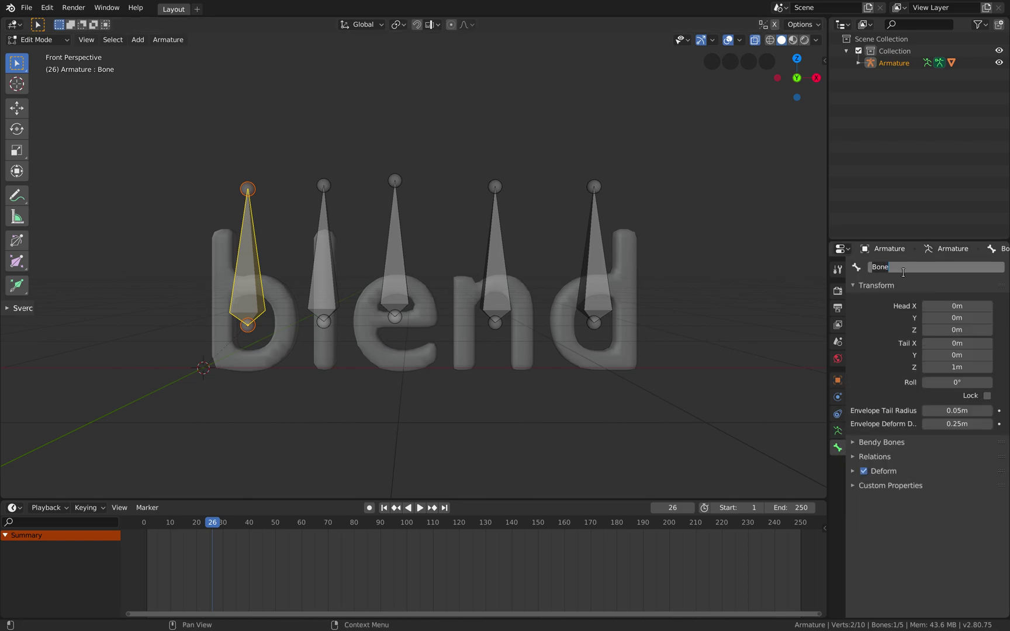
type("b")
key("Return")
- Rename the bone at the letter "l" as l, then clear the selection
left_click(312, 265)
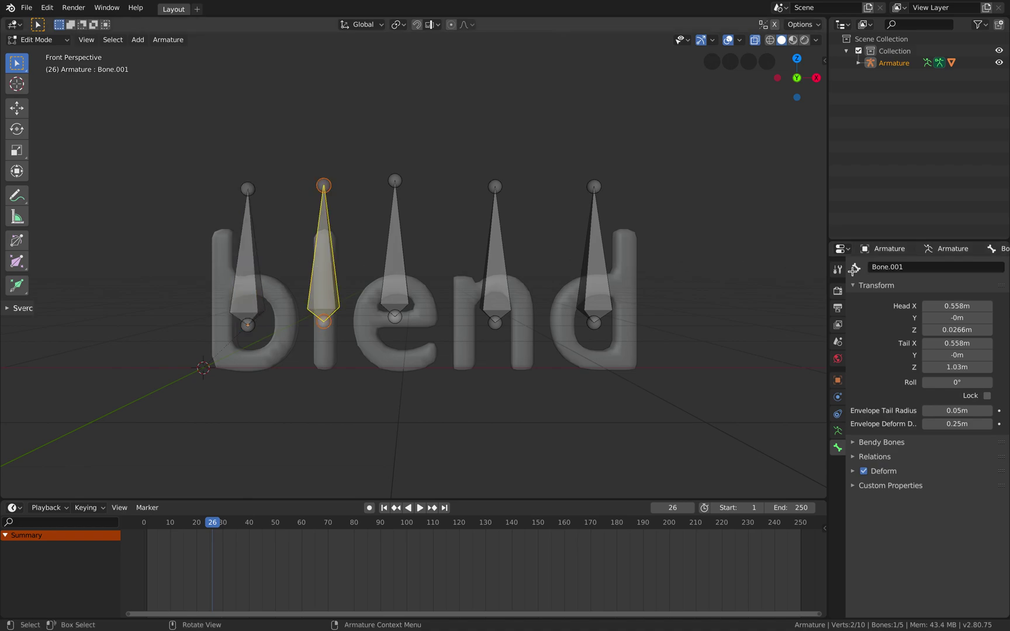
left_click(890, 267)
type("l")
key("Return")
left_click(778, 262)
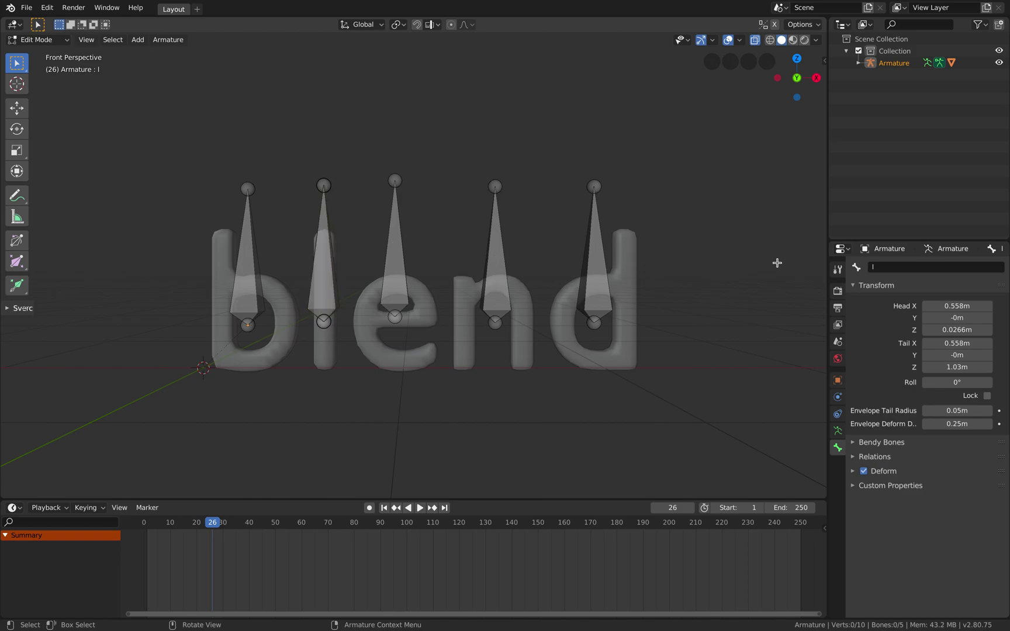
- Rename the bone at the letter "e" as e and deselect it
left_click(405, 267)
left_click(872, 267)
type("e")
key("Return")
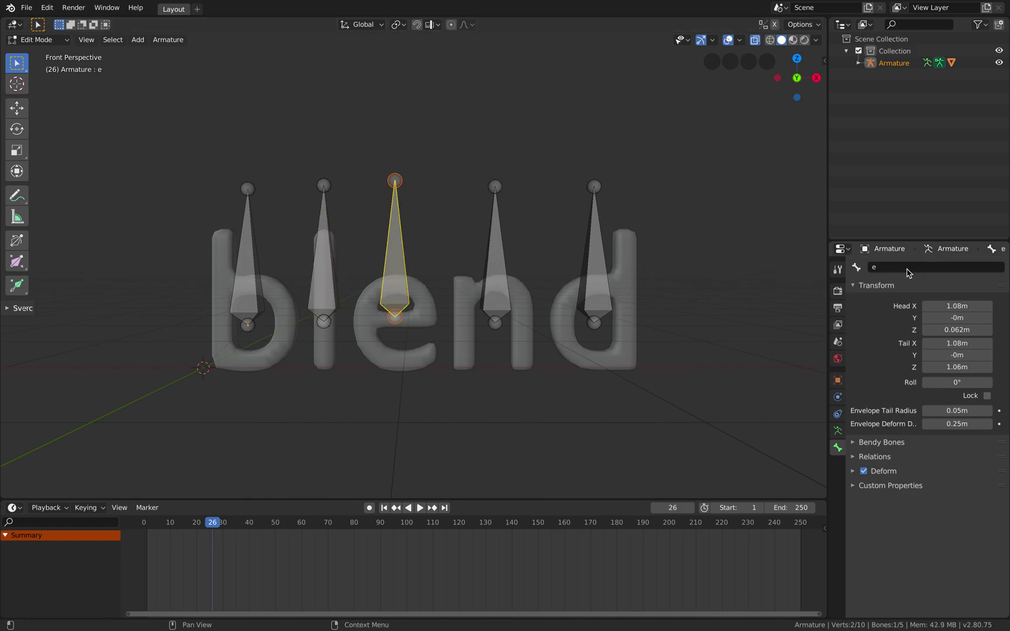
left_click(661, 259)
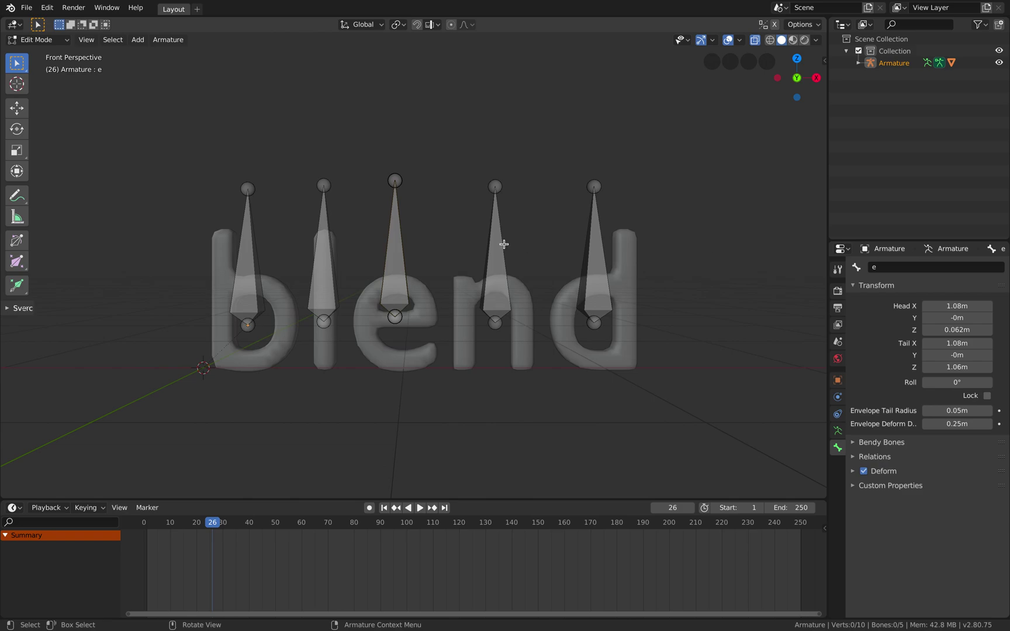
- Rename the bone at the letter "n" as n
left_click(502, 244)
left_click(899, 264)
key("ctrl+a")
type("n")
key("Return")
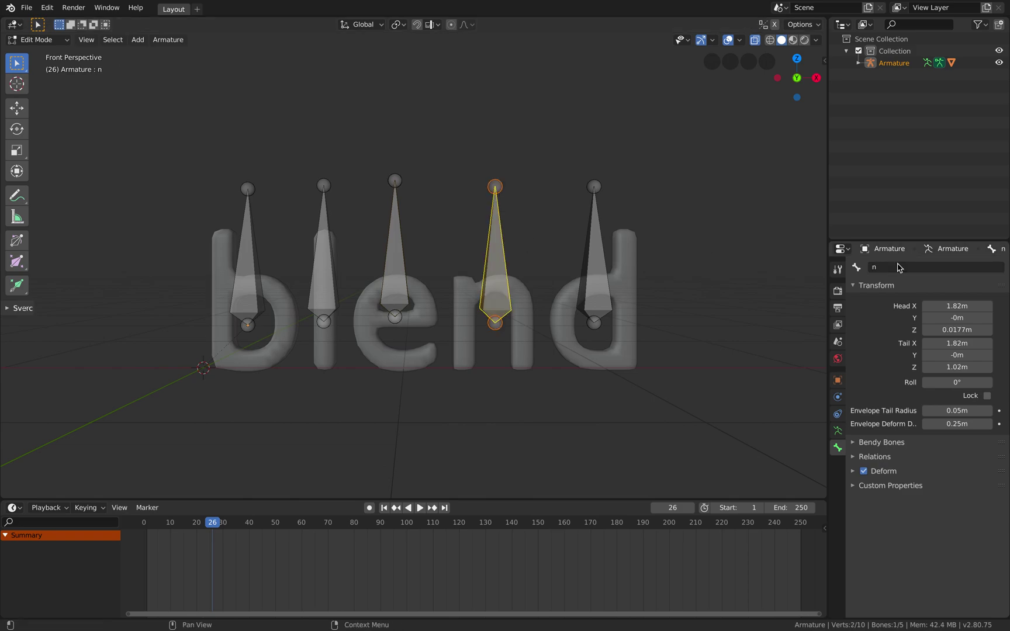
- Rename the bone at the letter "d" as d
left_click(602, 259)
left_click(921, 267)
key("ctrl+a")
type("d")
key("Return")
- Return the armature to Pose Mode, move the l bone slightly down and to the left, and deselect it
left_click(41, 40)
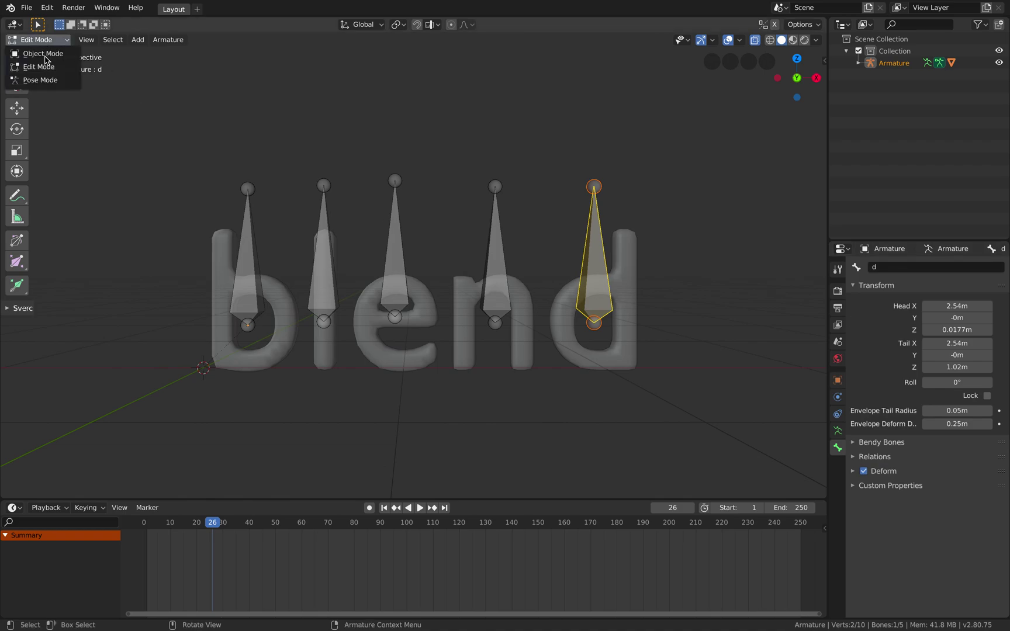
left_click(36, 79)
left_click(268, 259)
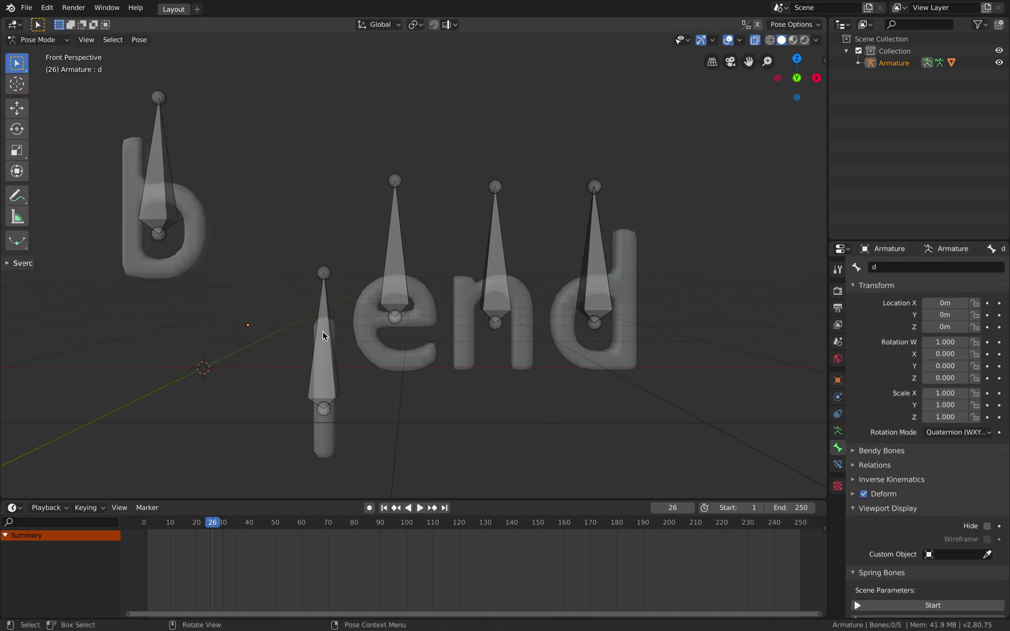
left_click(328, 327)
key("g")
left_click(289, 345)
key("alt+a")
- Move the e bone up and slightly left, and tilt it clockwise
left_click(396, 213)
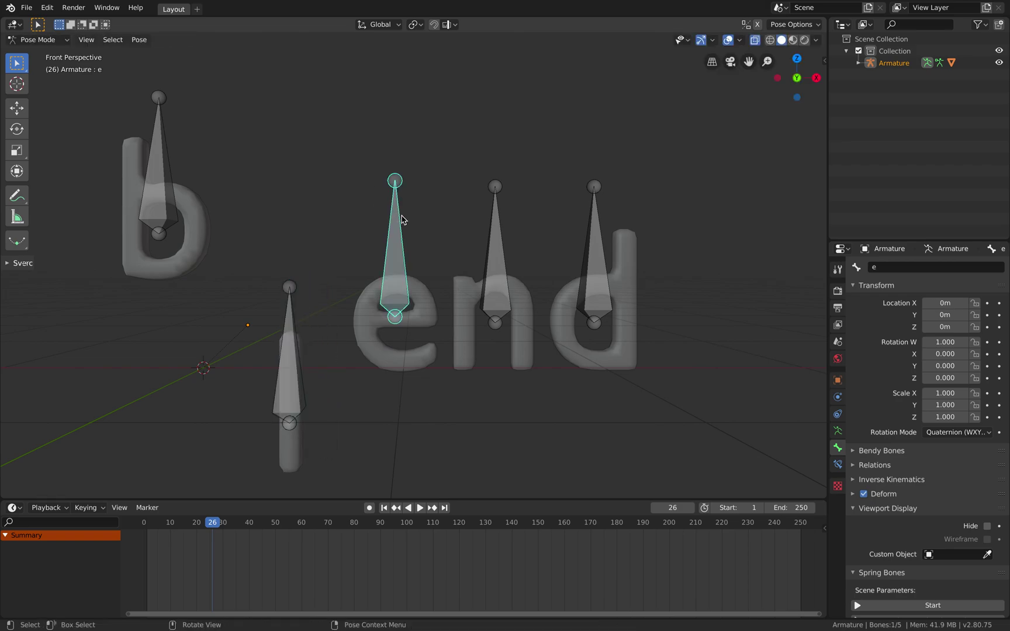
key("g")
left_click(371, 140)
key("r")
key("Return")
- Tilt the n bone clockwise, then tilt the d bone counterclockwise and shift it slightly right and down
left_click(503, 222)
key("r")
left_click(586, 268)
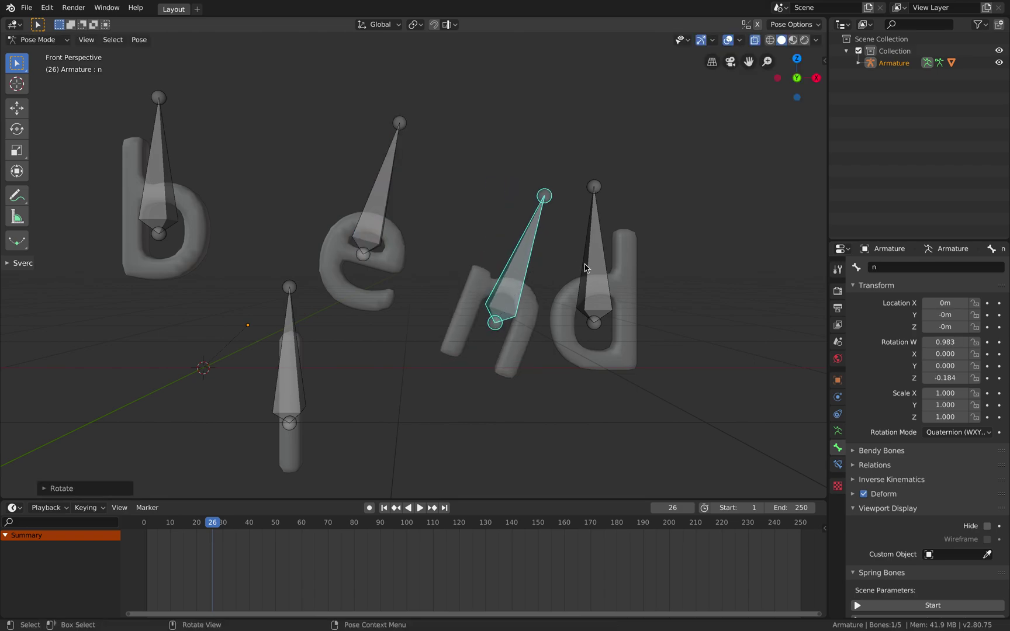
left_click(611, 249)
key("r")
left_click(596, 229)
key("g")
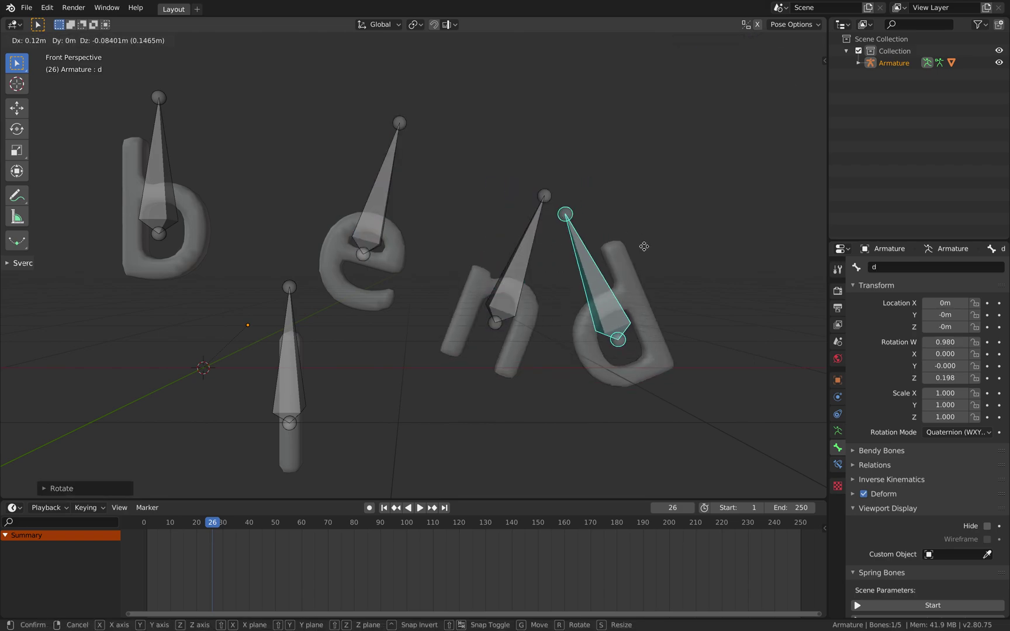
left_click(644, 245)
- Tilt the e bone counterclockwise and move it down and right, back into line beside the "n"
left_click(392, 185)
key("r")
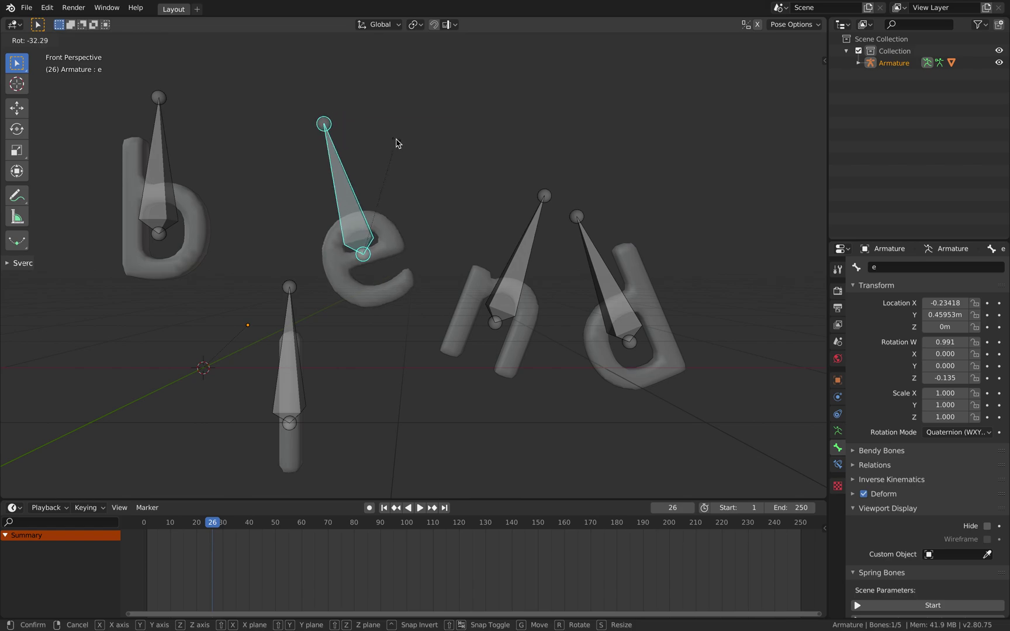
left_click(396, 142)
key("g")
left_click(460, 198)
- Move the l bone up and tilt it clockwise, then nudge the e bone slightly left and clear the selection
left_click(293, 328)
key("g")
left_click(304, 253)
key("r")
left_click(427, 266)
left_click_drag(423, 266, 403, 274)
left_click(217, 253)
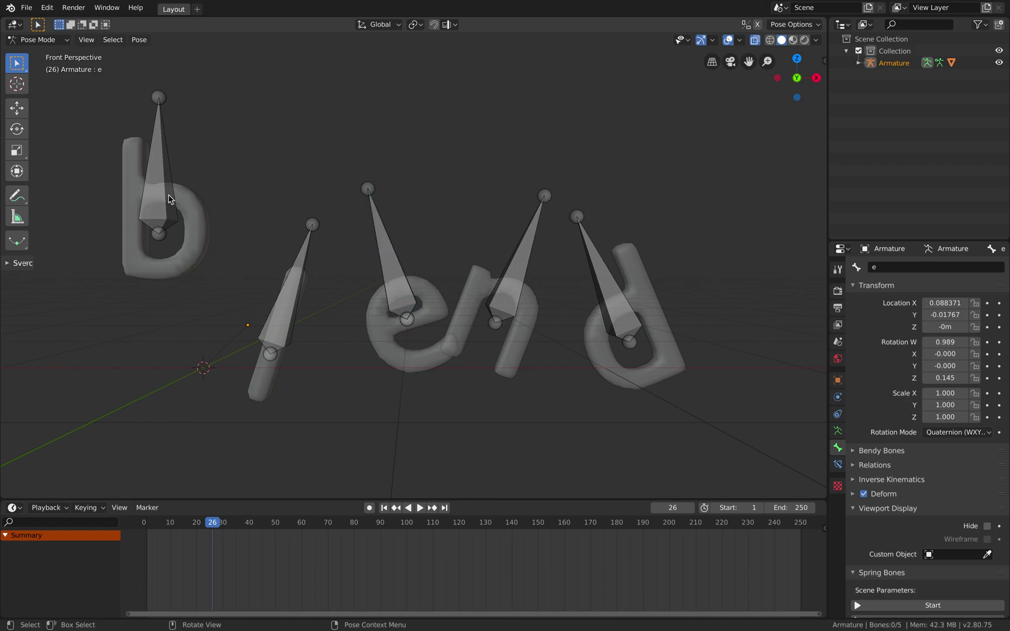
- Tilt the b bone counterclockwise and move it down and right, closer to the other letters
left_click(171, 149)
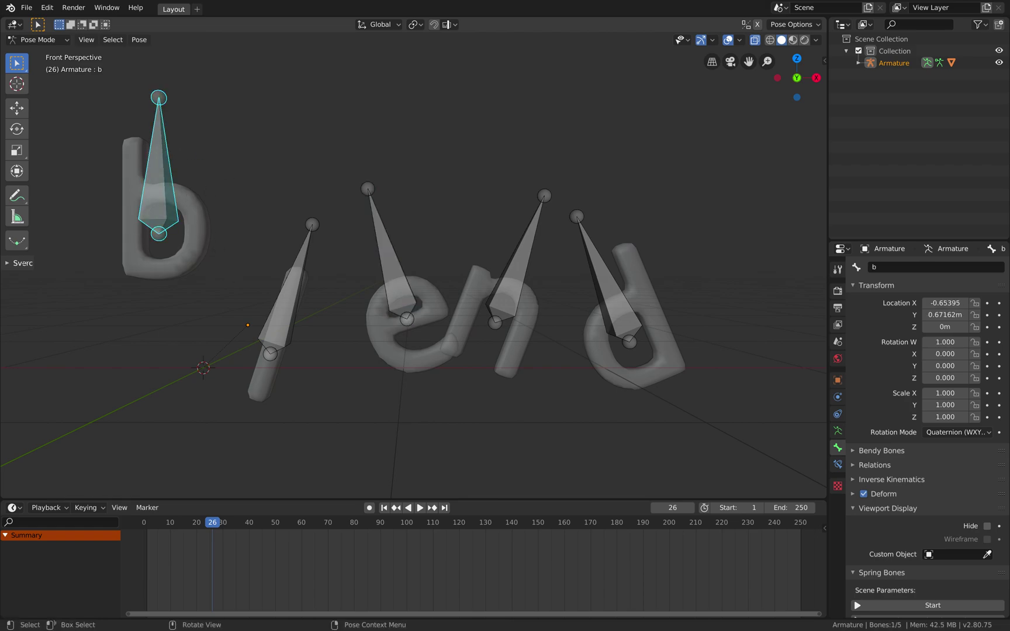
key("r")
left_click(169, 113)
key("g")
left_click(230, 176)
- Insert location, rotation and scale keyframes for all five bones at frame 1
key("a")
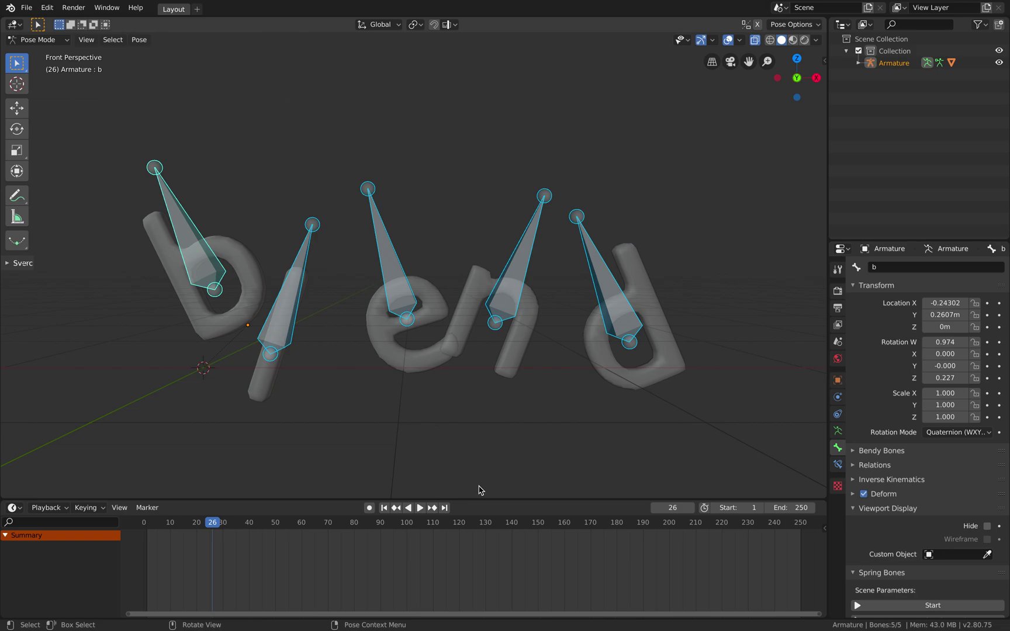
left_click(383, 507)
scroll(429, 429, "down", 1)
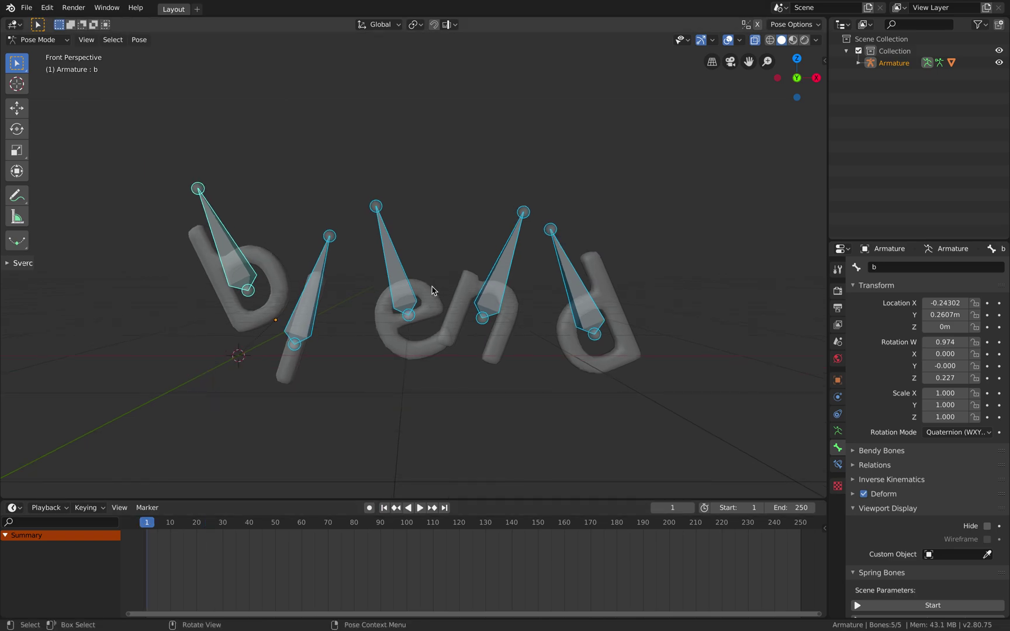
key("i")
left_click(453, 202)
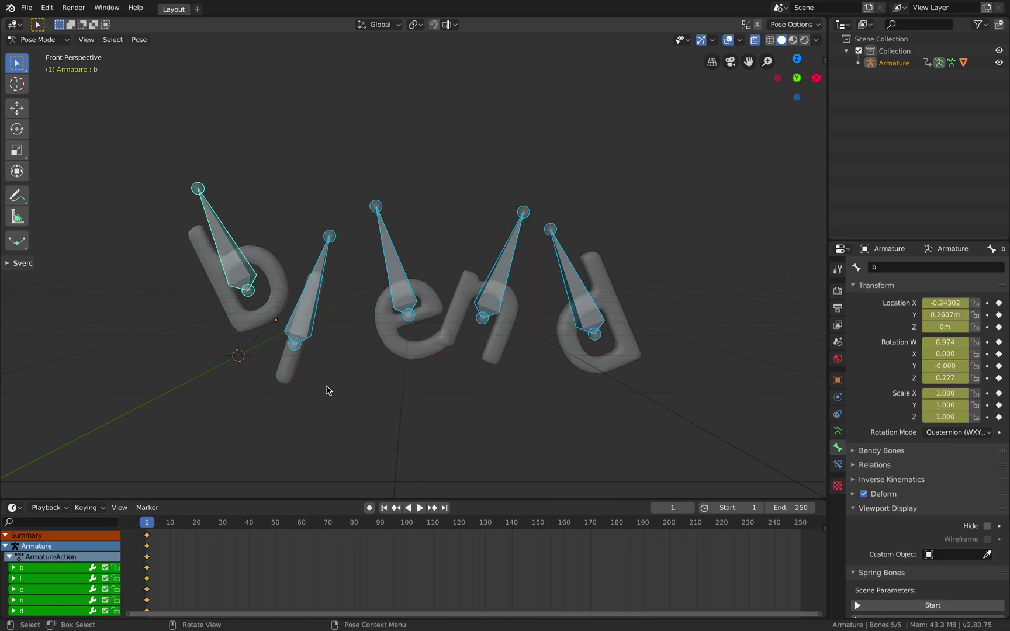
- At frame 21, move the b bone up and left, tilt it clockwise, and scale it up to about 1.094
key("space")
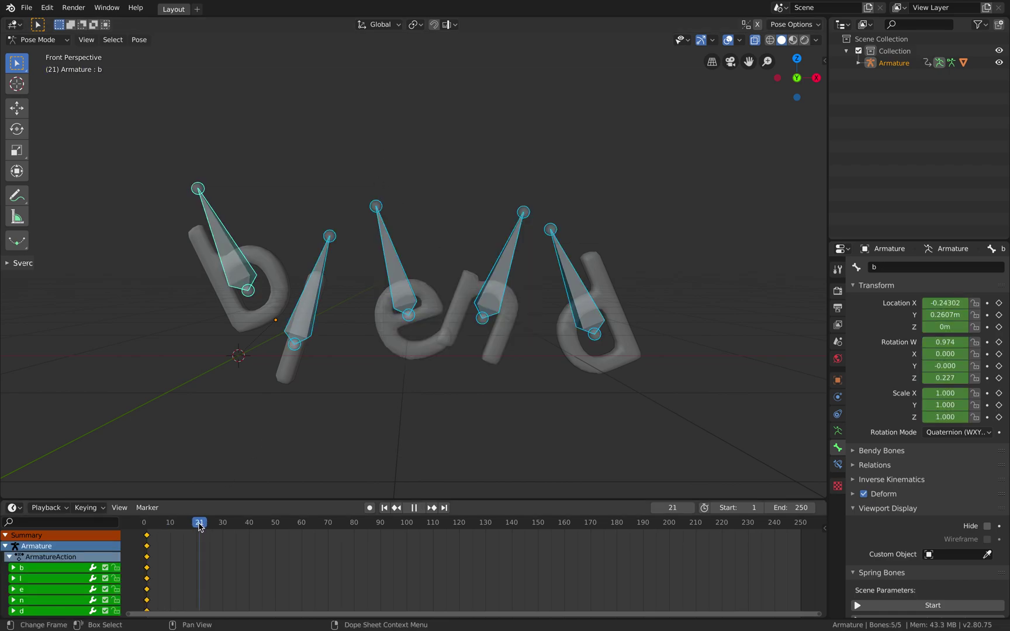
key("space")
key("alt+a")
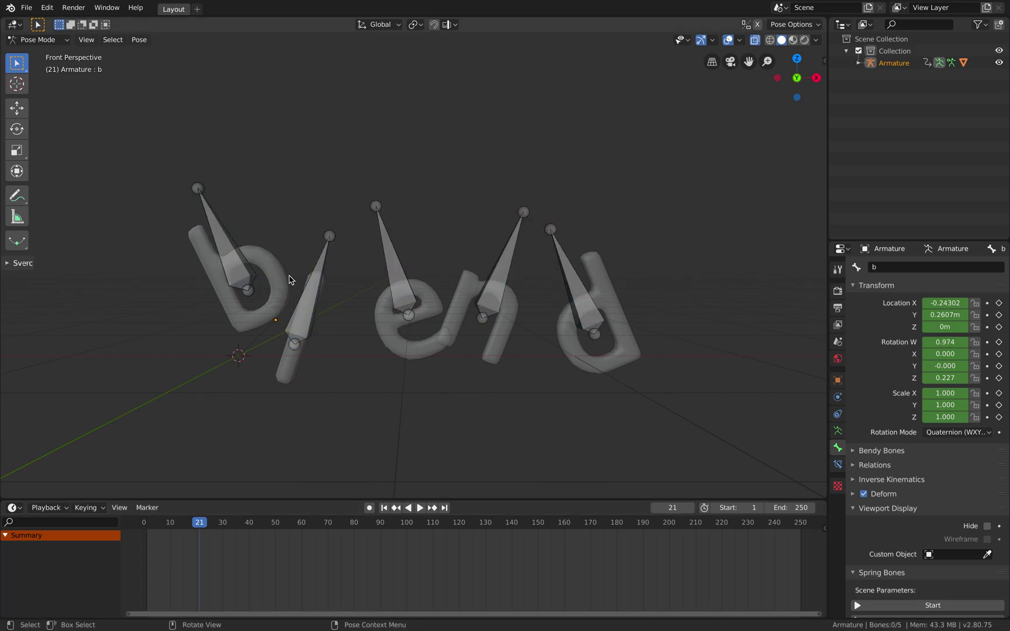
left_click(248, 251)
key("g")
left_click(231, 215)
key("r")
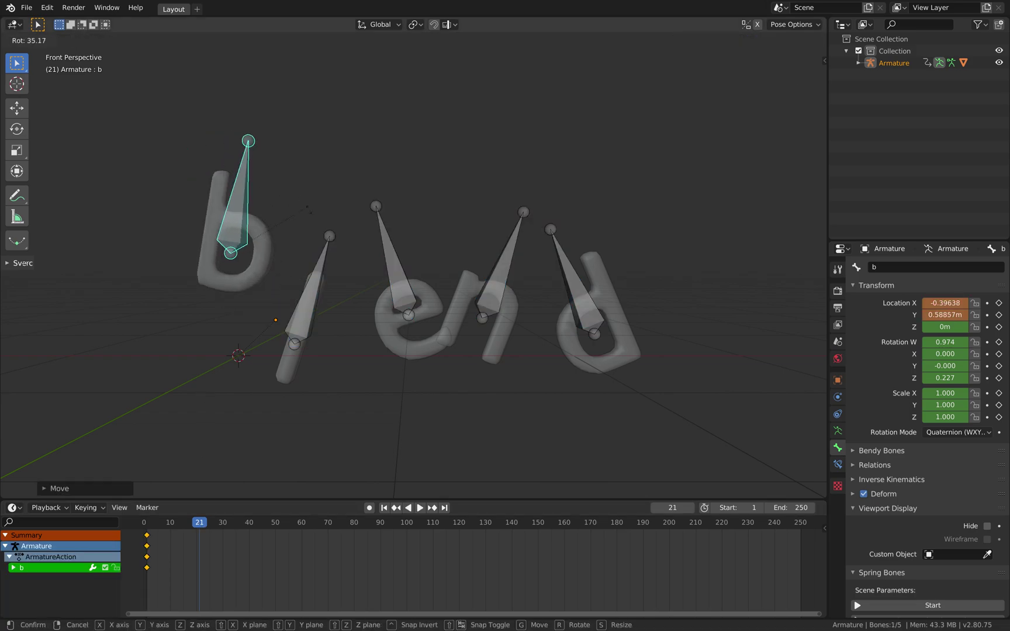
left_click(309, 209)
key("s")
left_click(315, 257)
key("g")
left_click(321, 269)
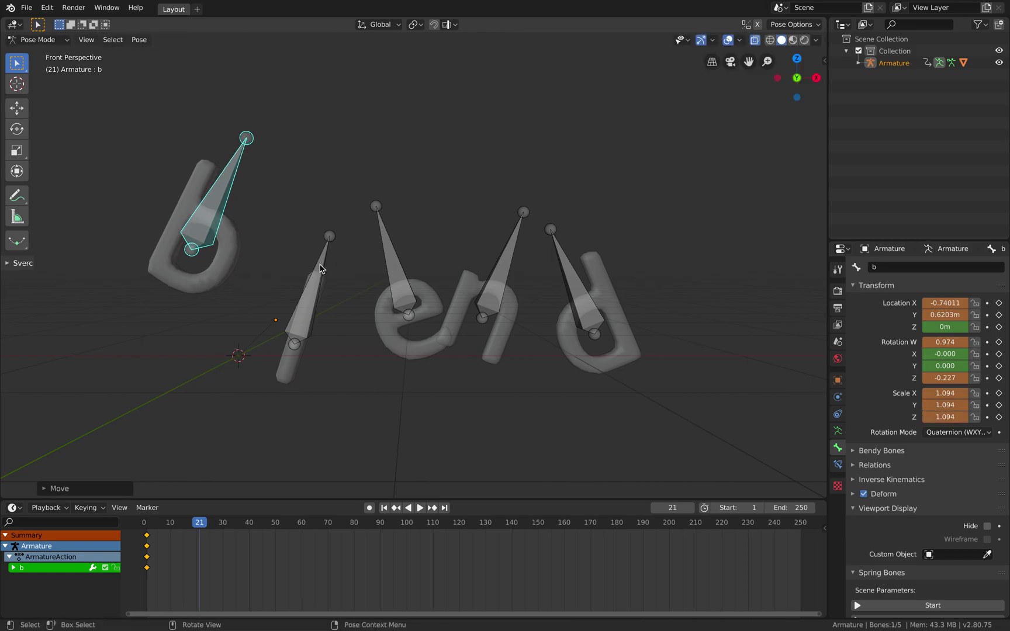
- Tilt the l bone counterclockwise and move it up beside the "b" at frame 21
left_click(321, 269)
key("r")
left_click(320, 193)
key("g")
left_click(387, 235)
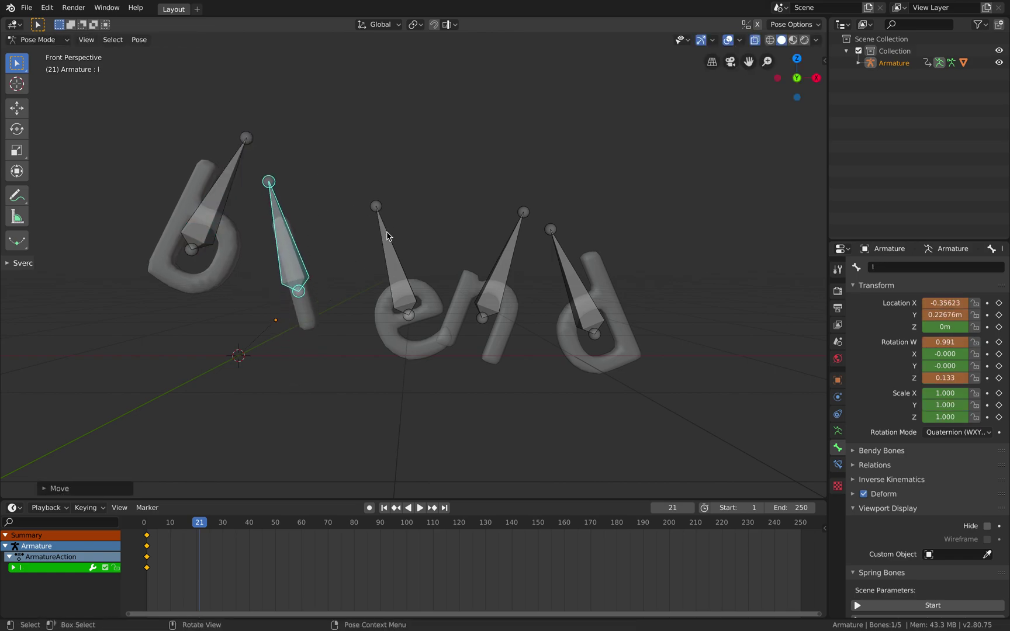
- Move the e bone up and left at frame 21 and tilt it clockwise
left_click(374, 244)
left_click(382, 228)
key("g")
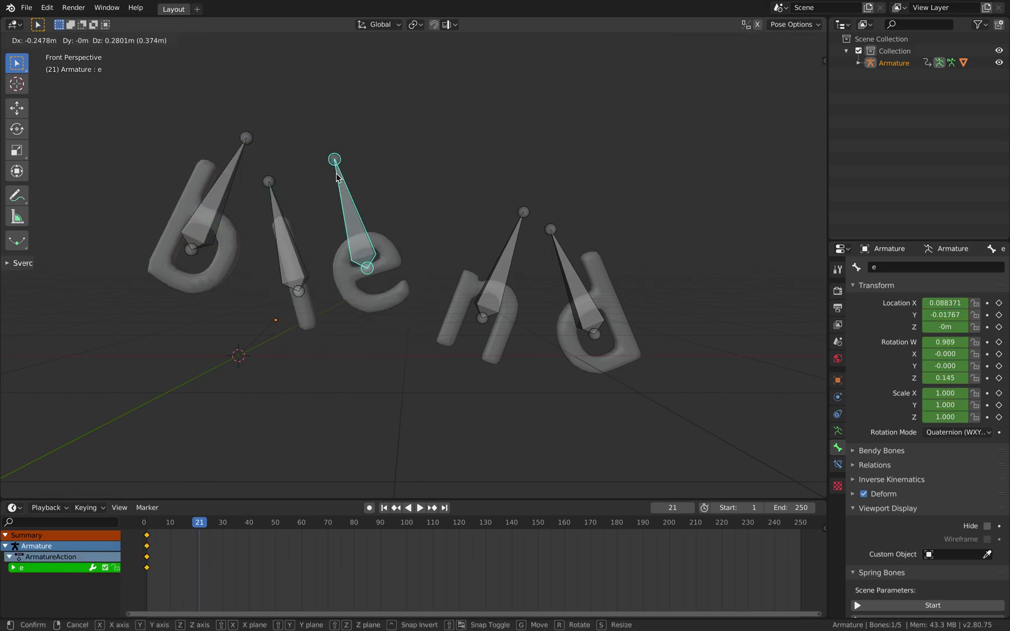
left_click(339, 182)
key("r")
left_click(444, 262)
- Move the n bone slightly up and left at frame 21 and rotate it nearly upright
left_click(504, 274)
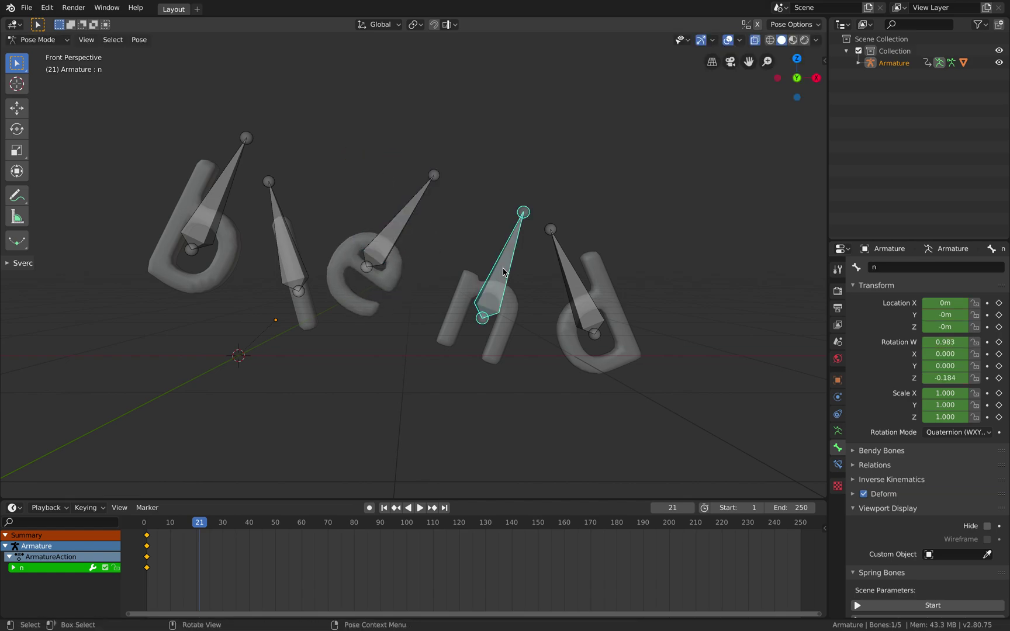
key("g")
left_click(488, 253)
key("r")
left_click(551, 224)
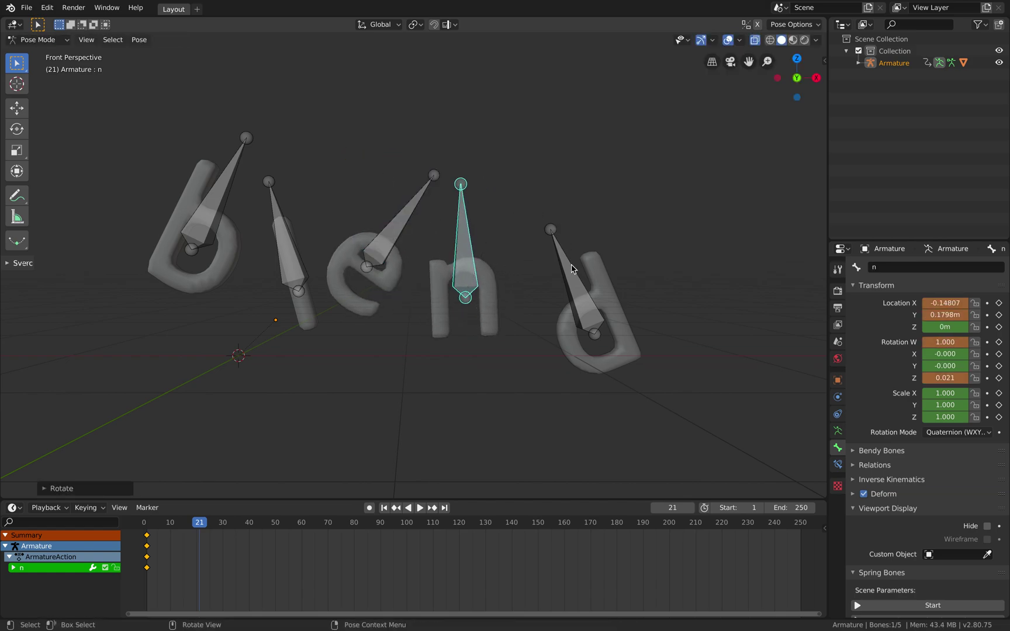
- Move the d bone up and left at frame 21 and tilt it strongly clockwise
left_click(572, 269)
key("g")
left_click(536, 204)
key("r")
left_click(670, 245)
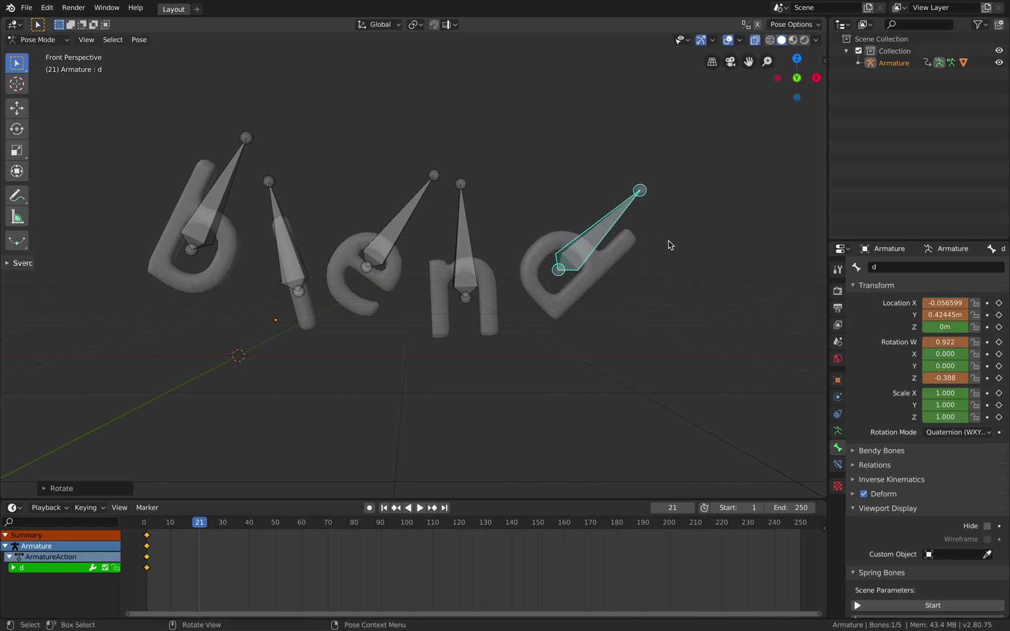
- Insert location, rotation and scale keyframes for all five bones at frame 21
key("a")
key("i")
left_click(669, 243)
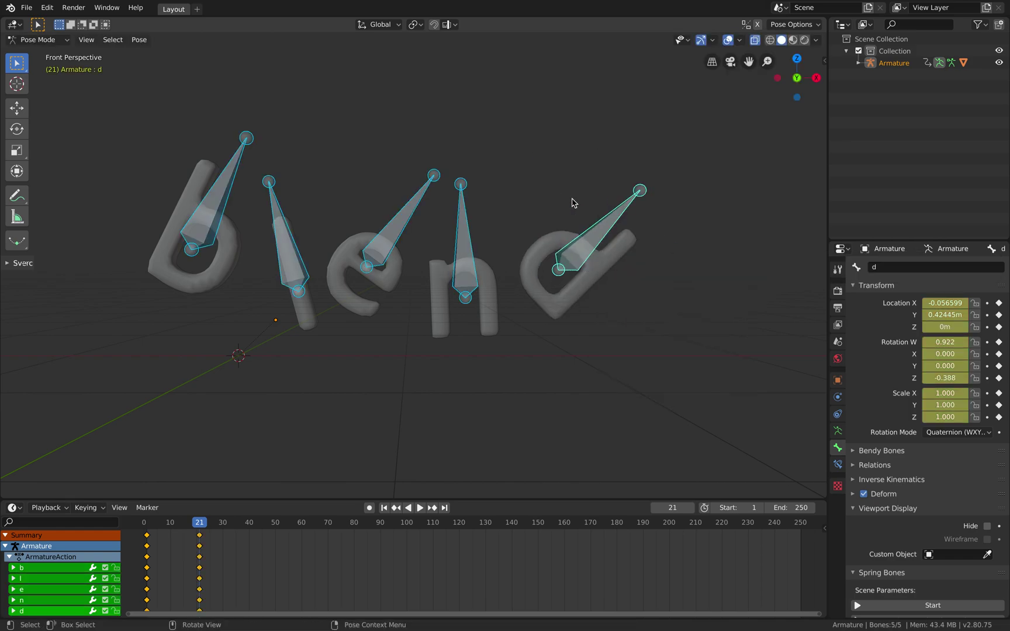
- Play the animation through to frame 40, move the b bone down there with a counterclockwise tilt, and deselect it
left_click(153, 524)
key("space")
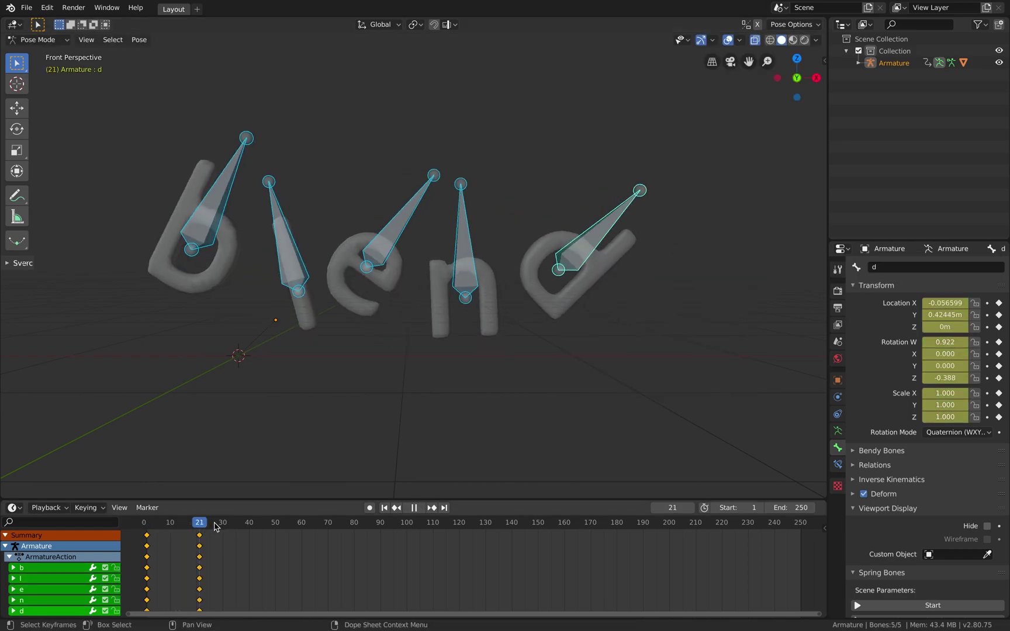
key("space")
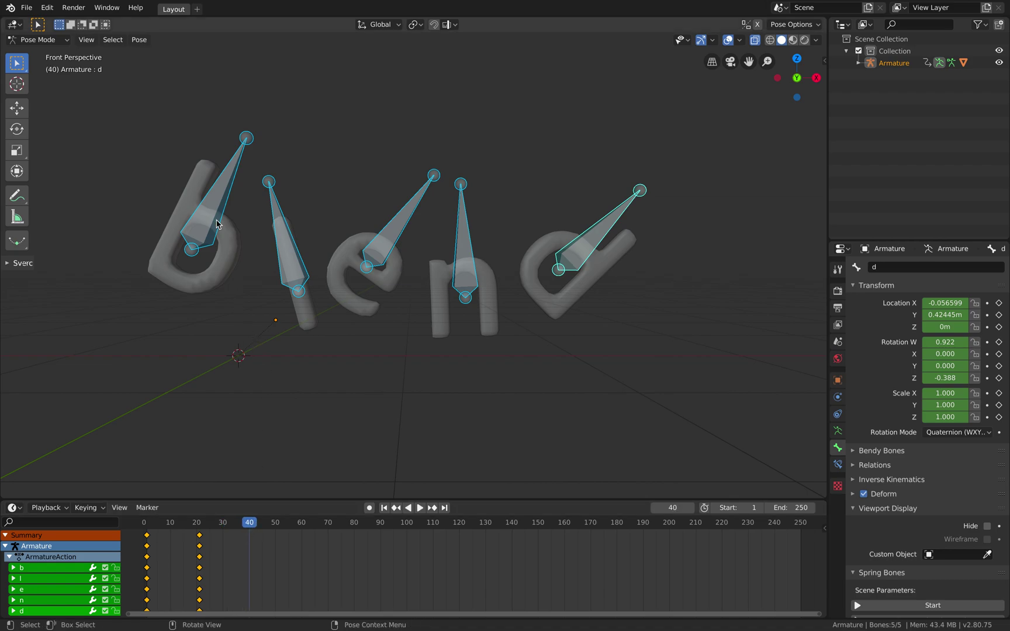
left_click(224, 245)
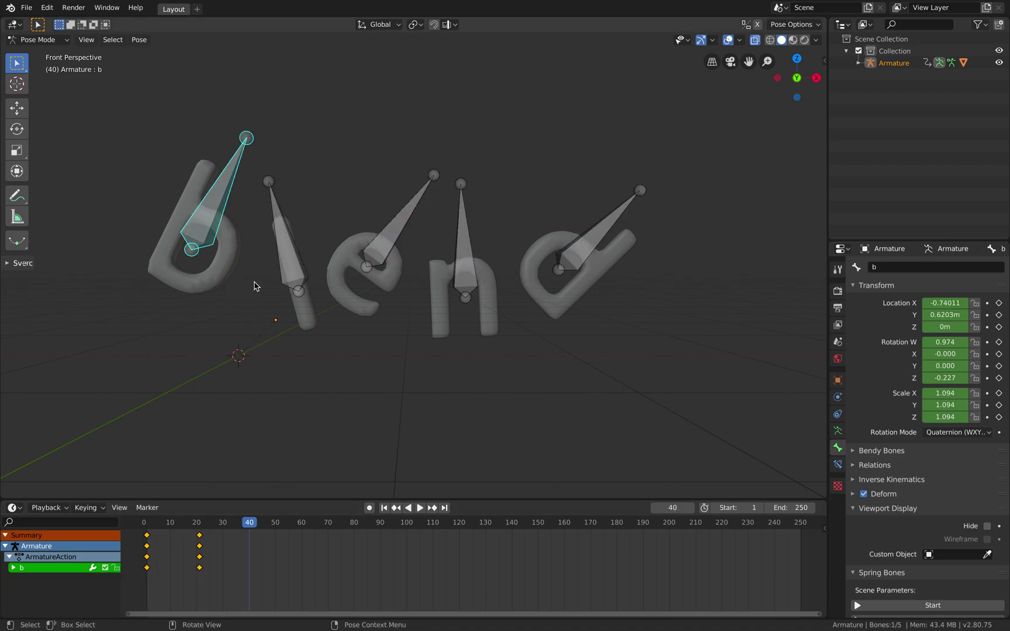
key("g")
left_click(253, 198)
key("g")
left_click(345, 457)
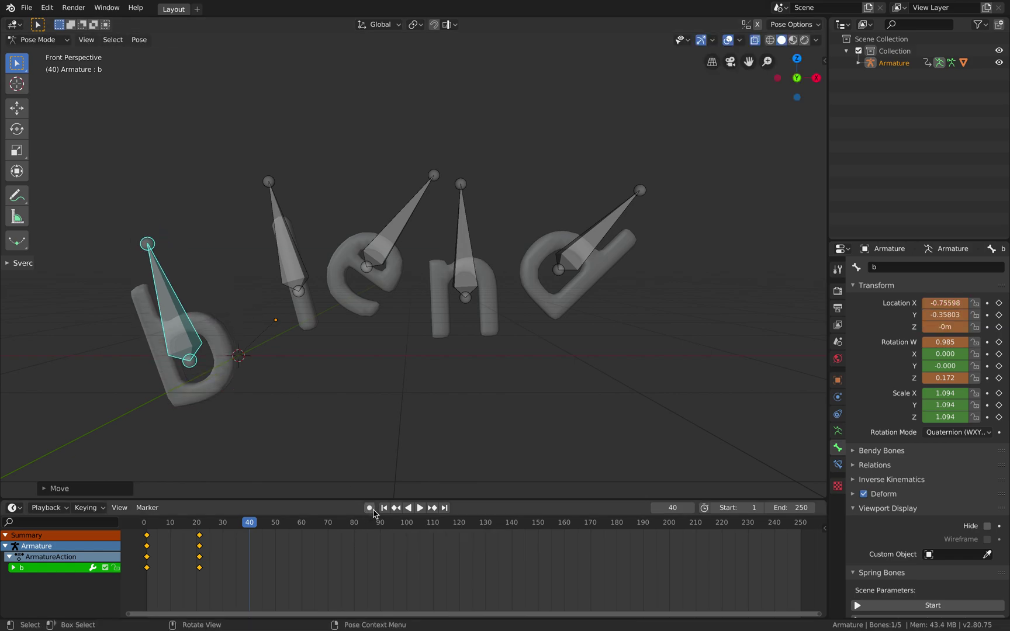
left_click(290, 280)
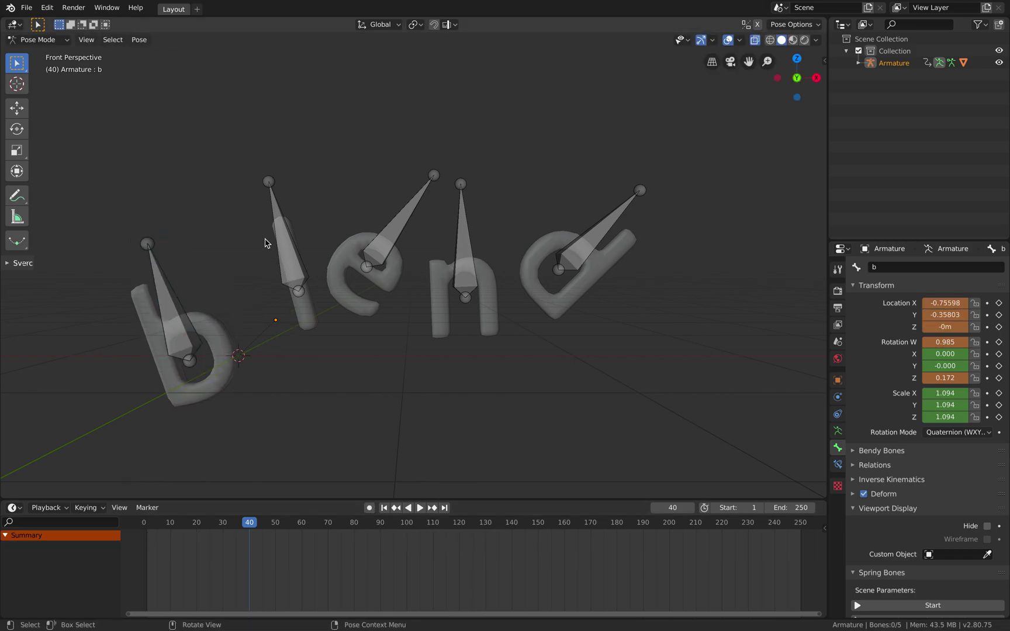
- Move the l bone up and slightly left at frame 40 and rotate it clockwise to nearly upright
left_click(272, 207)
key("g")
left_click(315, 192)
key("r")
left_click(336, 214)
- Move the e bone down and left at frame 40 and rotate it counterclockwise to a slighter tilt
left_click(399, 237)
key("g")
left_click(369, 319)
key("r")
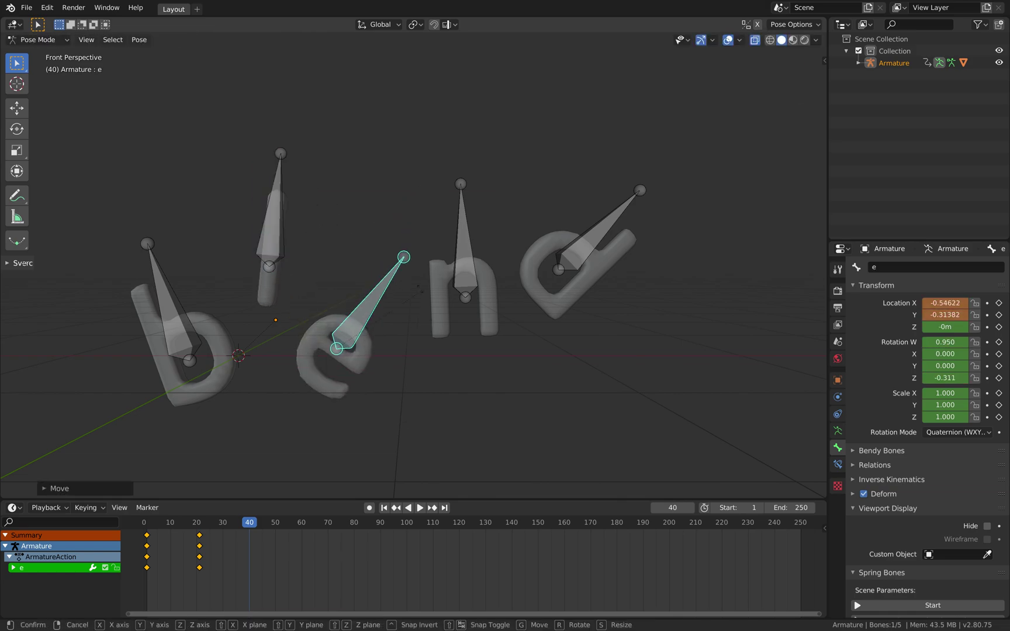
left_click(403, 234)
- Move the n bone up and slightly left at frame 40, tilt it clockwise, and deselect it
left_click(462, 245)
key("g")
left_click(495, 174)
key("g")
left_click(516, 194)
key("r")
left_click(599, 234)
left_click(663, 233)
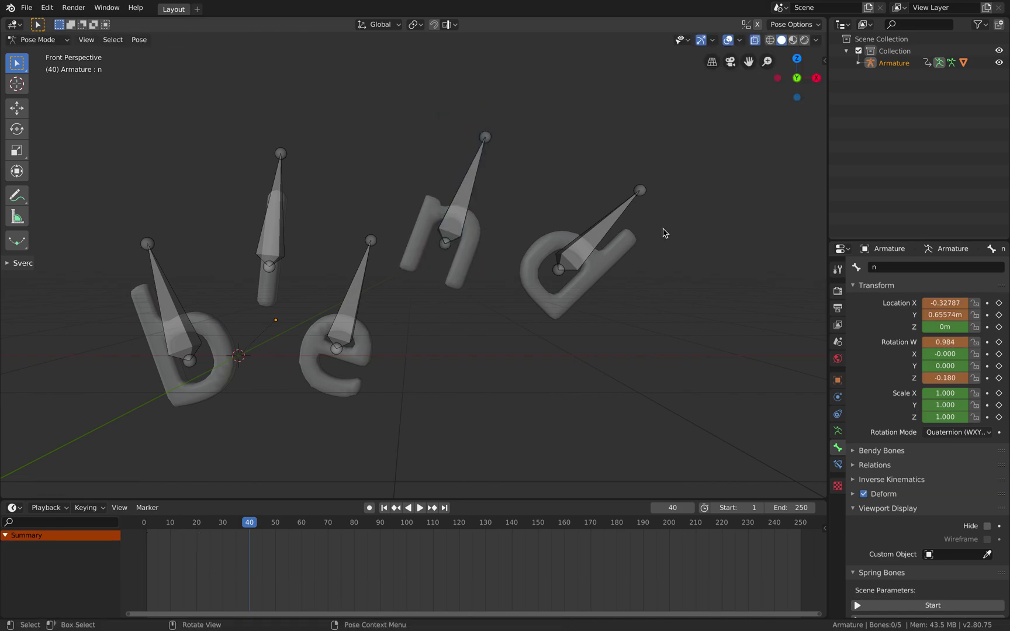
- Move the d bone down at frame 40 and rotate it counterclockwise until it leans slightly left of upright
left_click(621, 216)
key("r")
left_click(593, 165)
key("g")
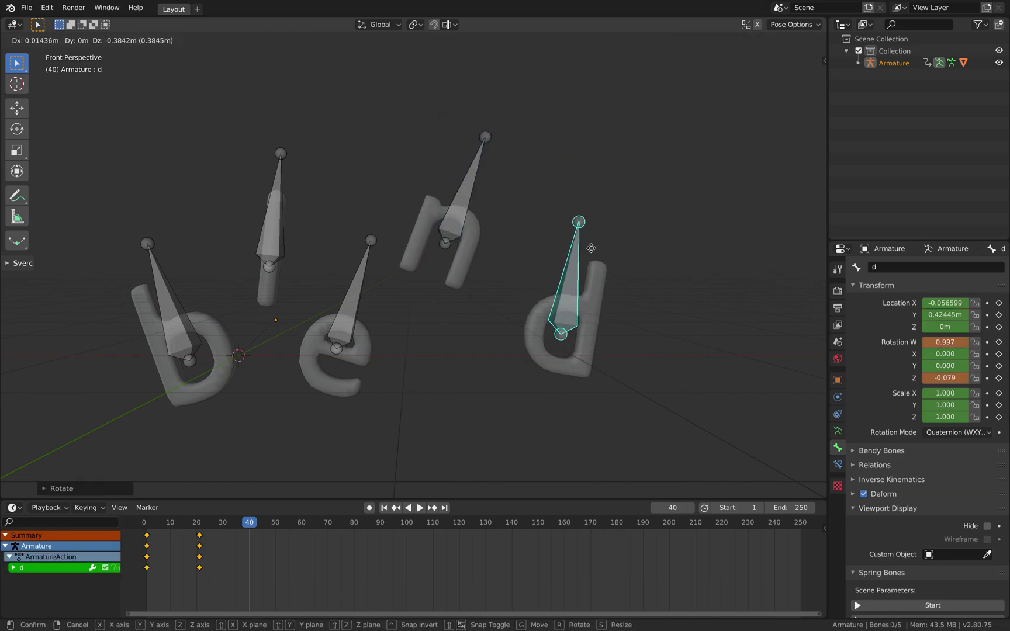
left_click(597, 229)
key("r")
left_click(602, 210)
- Insert location, rotation and scale keyframes for all five bones at frame 40, and save the file with the playhead at frame 54
key("a")
key("i")
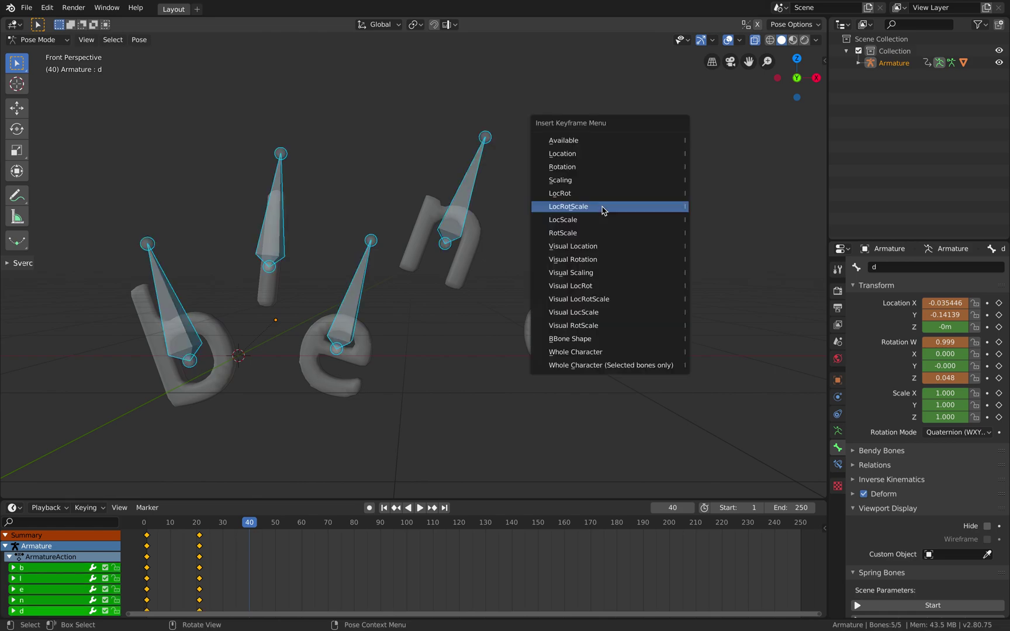
left_click(601, 205)
left_click_drag(171, 523, 284, 526)
key("ctrl+s")
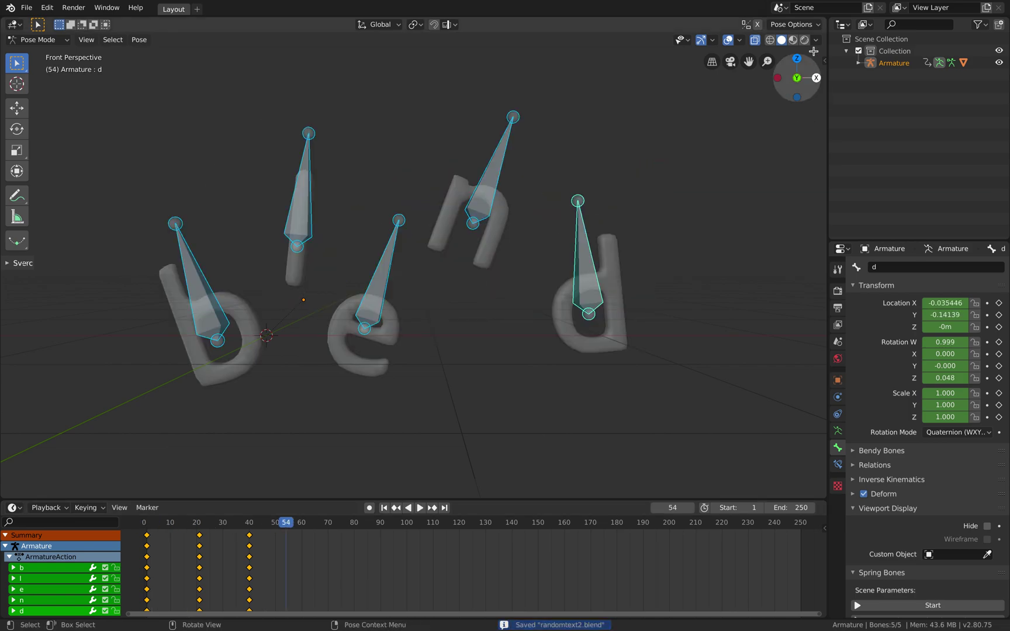
- Split the 3D viewport horizontally, turn the upper area into a Sverchok node editor, and create a new node tree there
left_click_drag(820, 92, 809, 244)
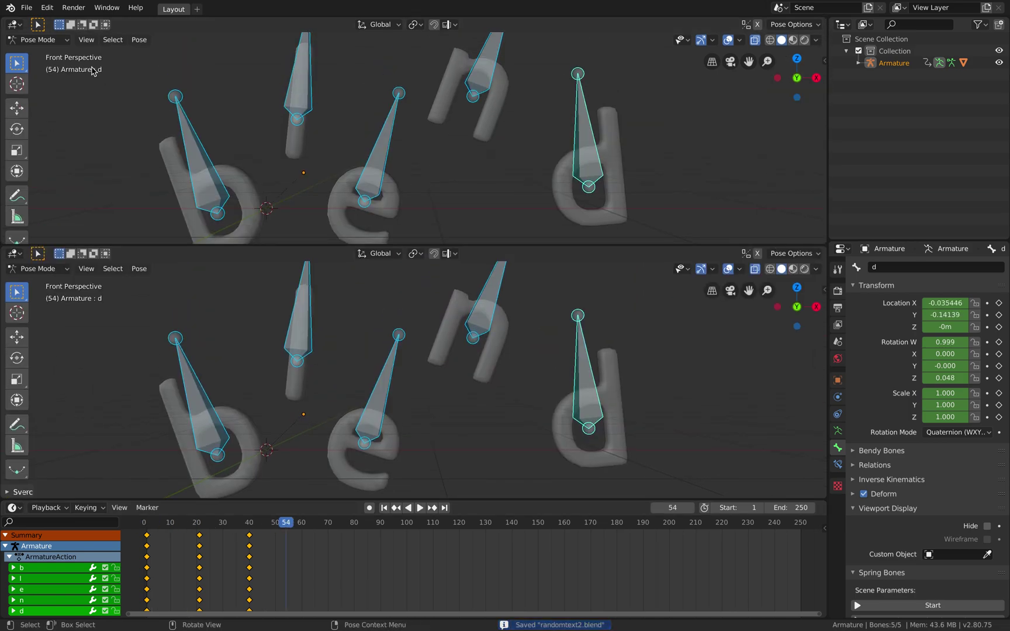
left_click(15, 41)
left_click(14, 24)
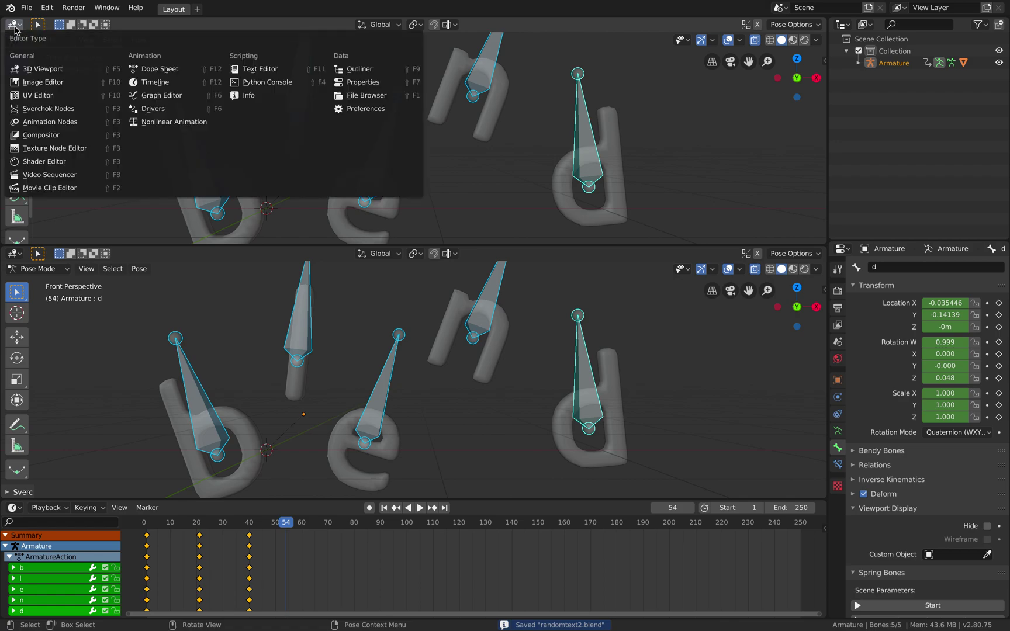
left_click(44, 109)
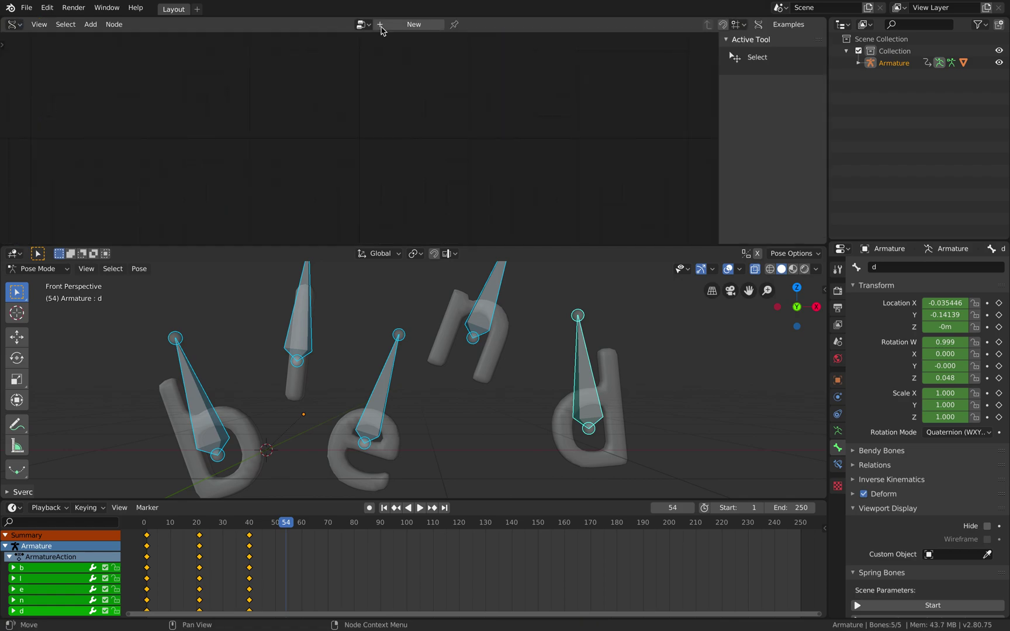
left_click(380, 26)
- Add an Object ID Selector node to the Sverchok node tree
key("shift+a")
left_click(334, 109)
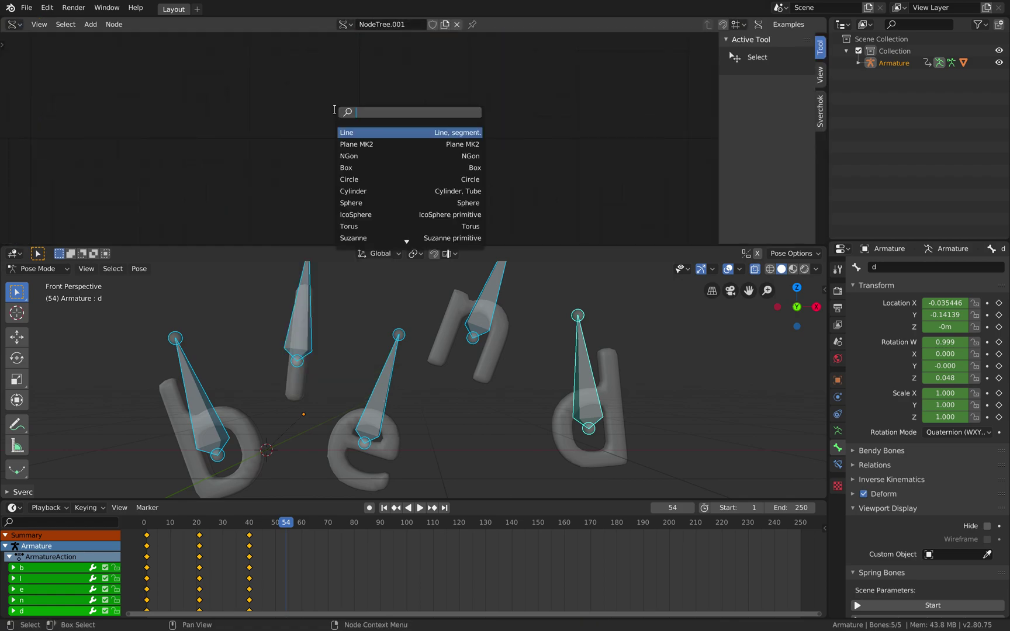
type("object id s")
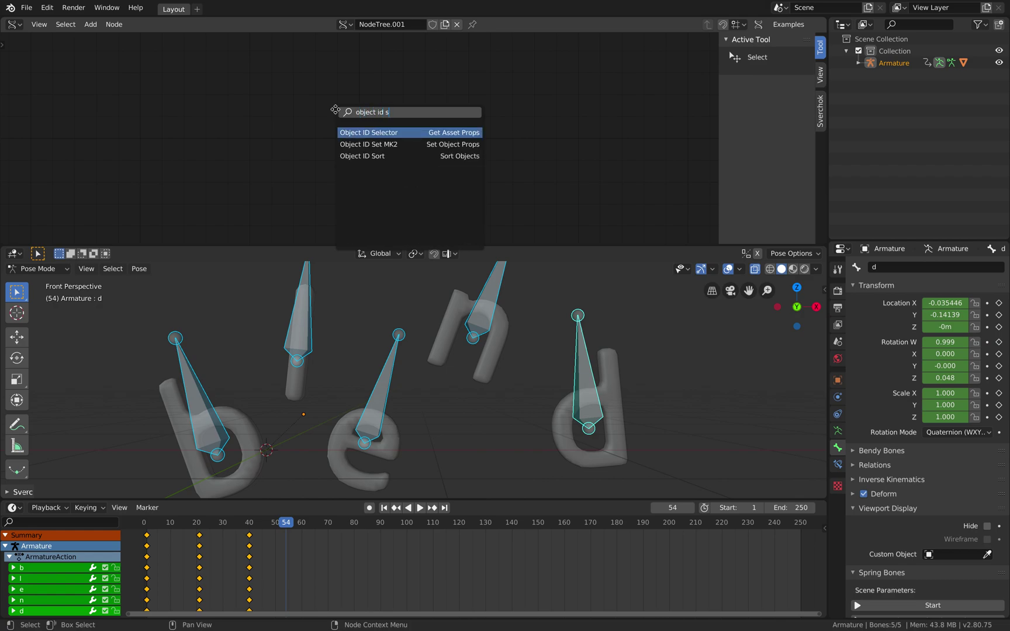
key("Return")
left_click(289, 95)
- Set the Object ID Selector to type ARMATURE and choose the Armature object
left_click(363, 146)
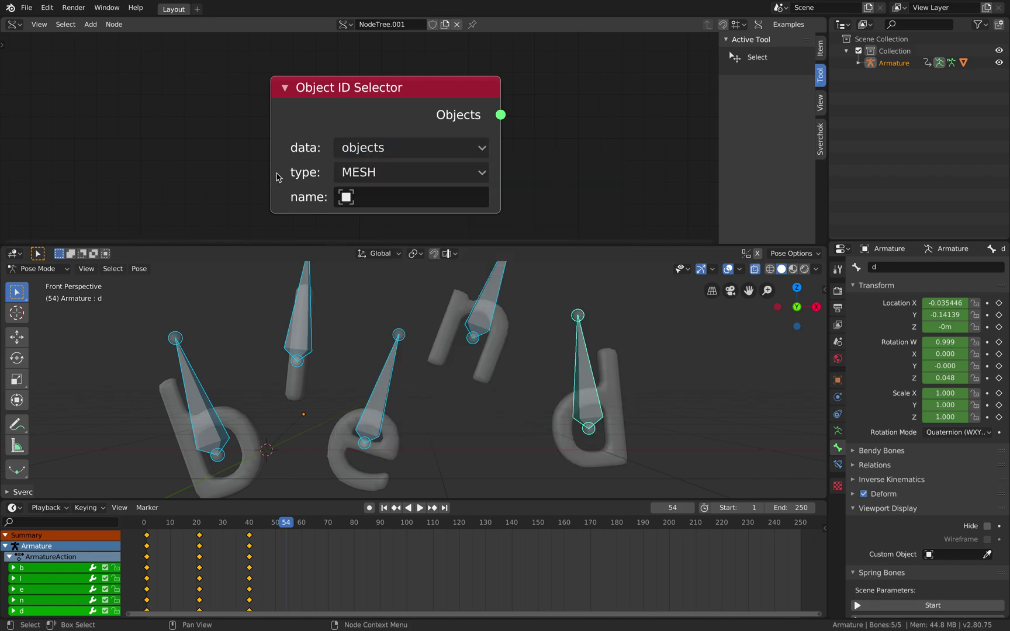
left_click(359, 171)
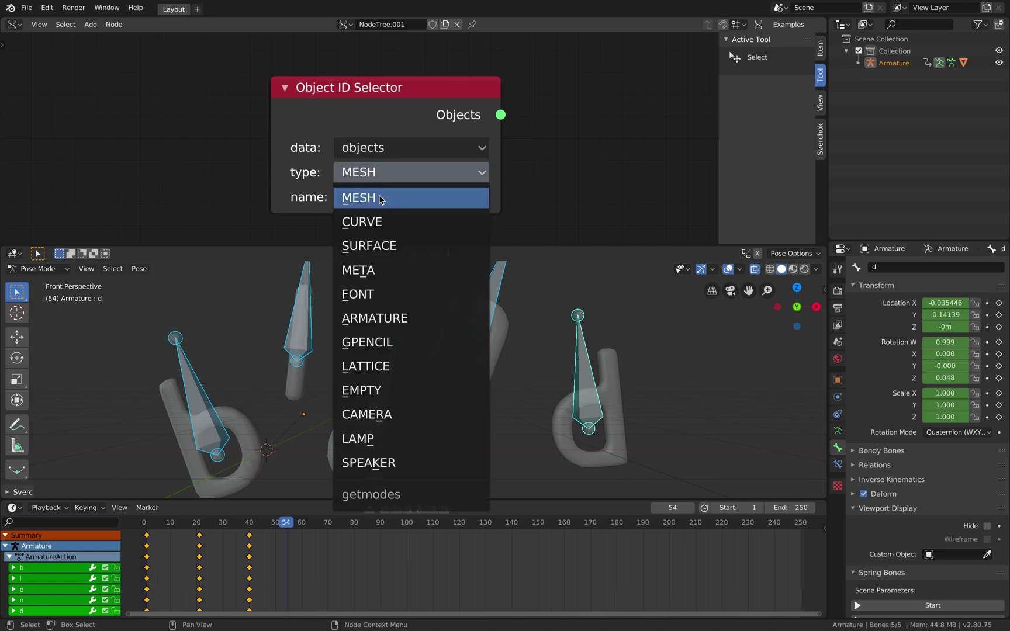
left_click(403, 319)
left_click(390, 198)
left_click(392, 225)
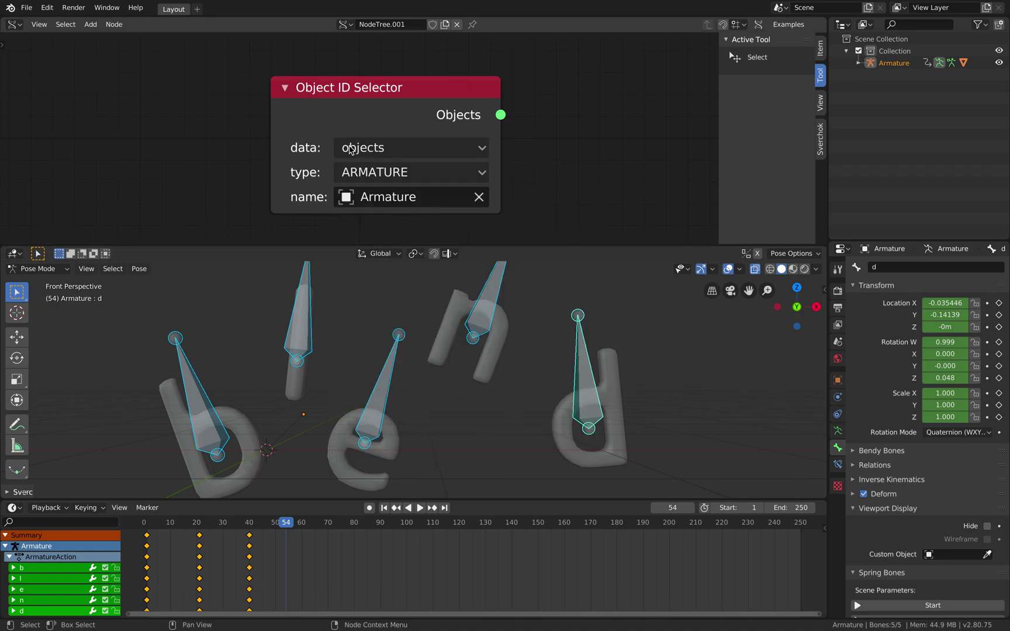
- Add an Object ID Set MK2 node beside the Object ID Selector
scroll(353, 150, "down", 3)
key("shift+a")
left_click(440, 118)
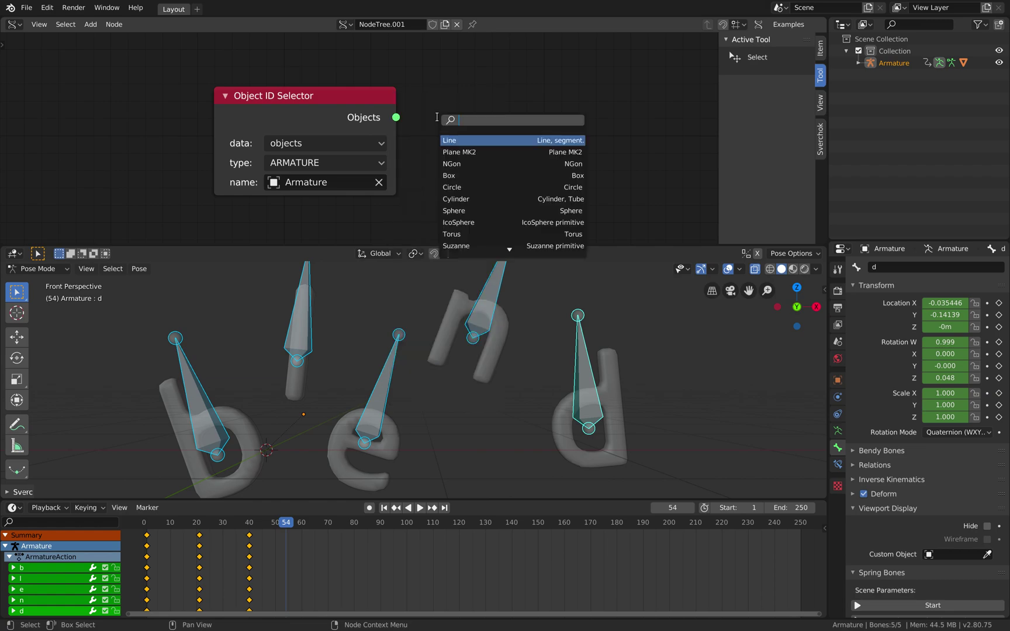
type("object id s")
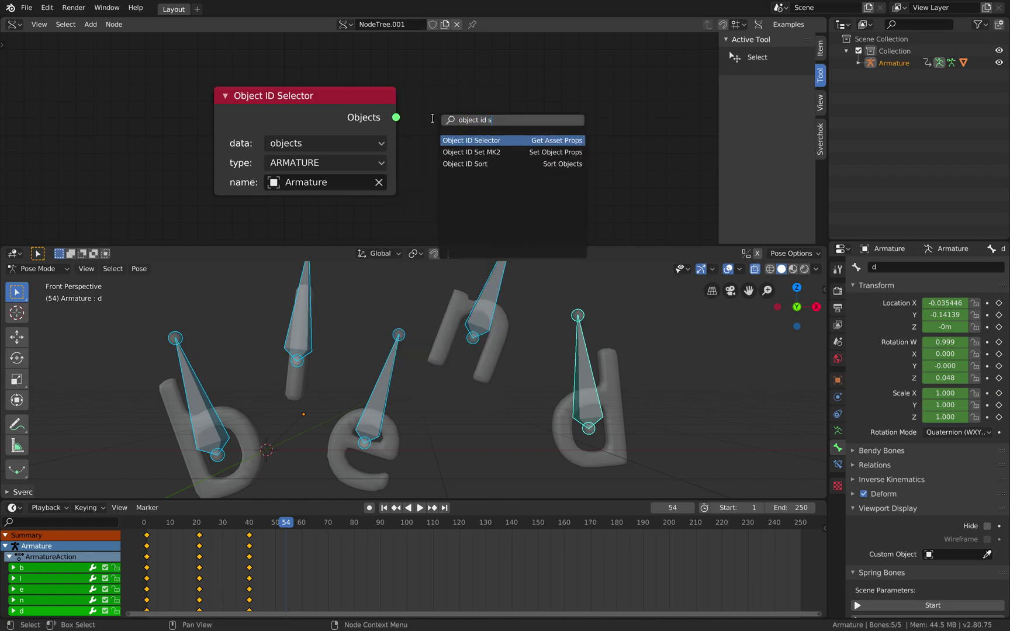
key("Down")
key("Return")
left_click(412, 121)
- Connect the selector's Objects output to the Object ID Set MK2 node and set its property to pose.bones[:]
left_click_drag(397, 117, 467, 189)
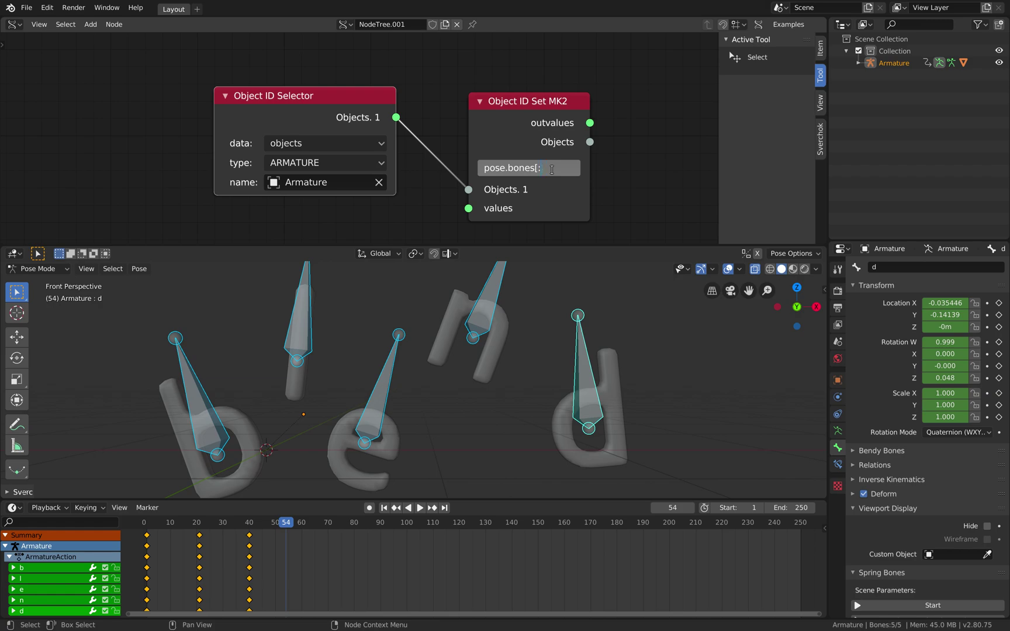
type("]")
key("Return")
- Hide the node editor's sidebar and duplicate the Object ID Set MK2 node, placing the copy to the right of the original
middle_click_drag(601, 144, 420, 113)
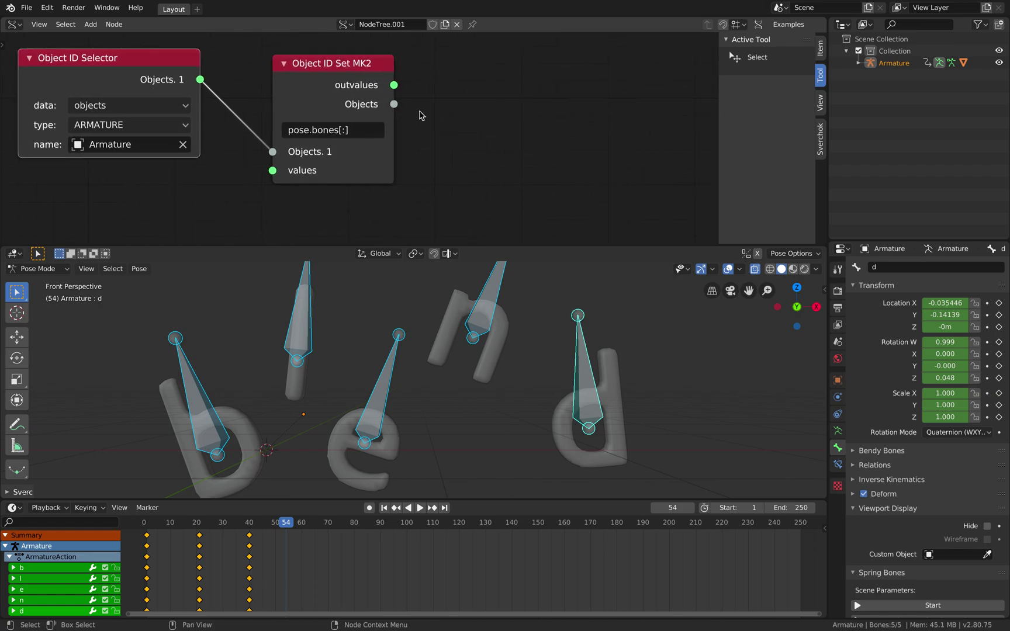
left_click_drag(720, 102, 818, 102)
key("shift+d")
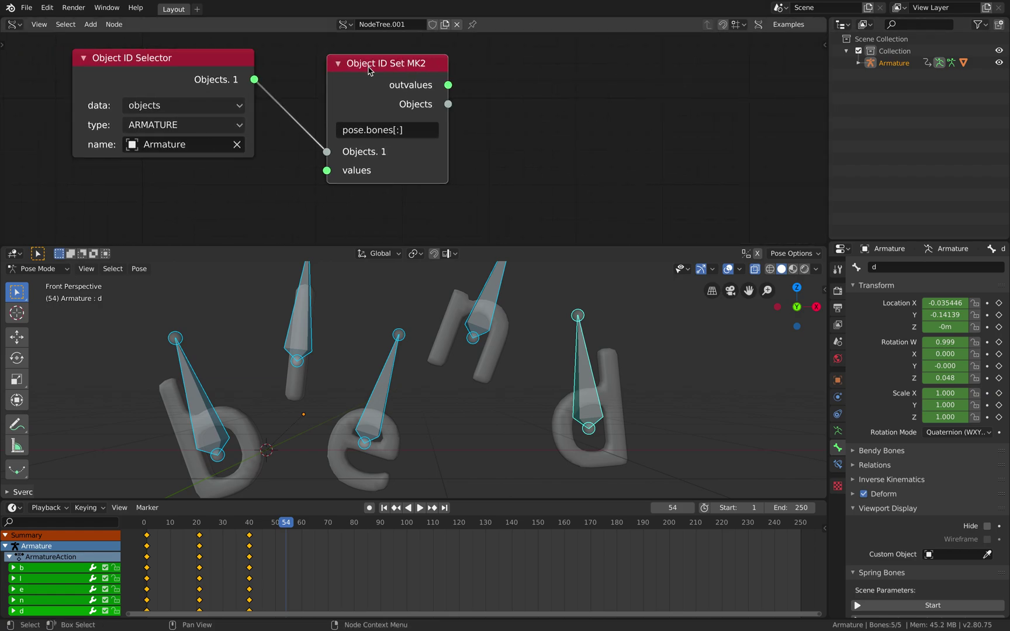
left_click(671, 57)
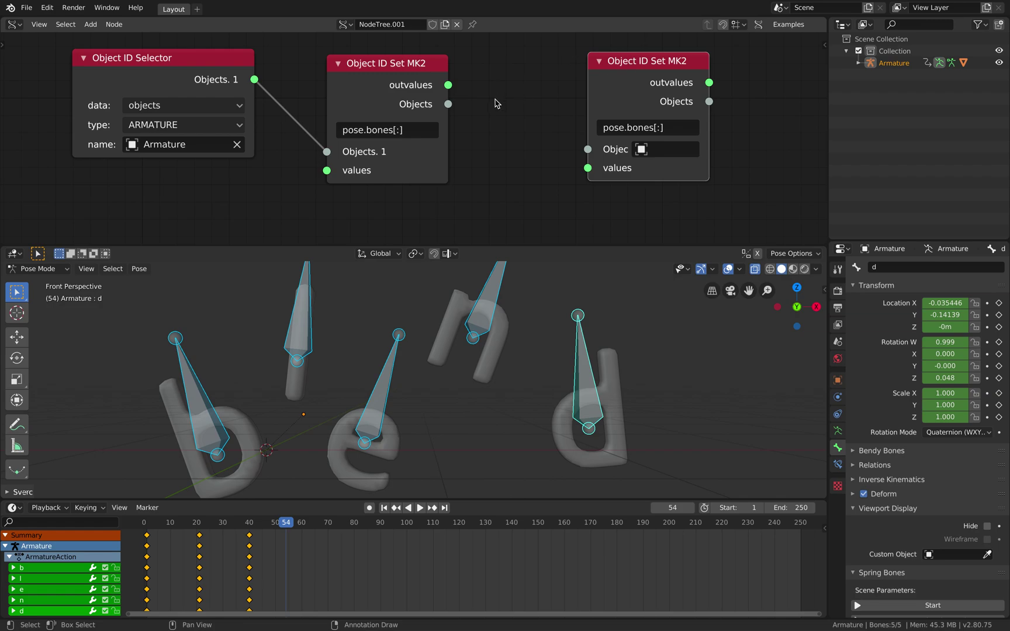
- Save the project as a new version named randomtext3.blend
left_click(26, 8)
left_click(44, 99)
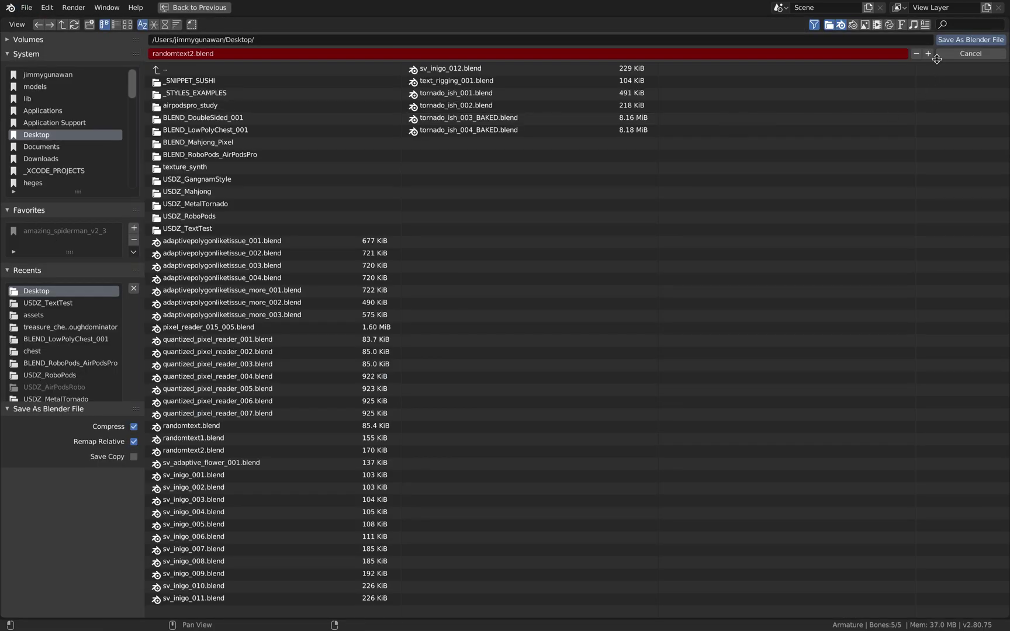
key("Return")
- Link the pose.bones[:] node's Objects output to the duplicated Object ID Set MK2 node and set that node's property to location
left_click_drag(448, 104, 587, 149)
left_click(657, 128)
type("location")
key("Return")
left_click_drag(655, 98, 689, 85)
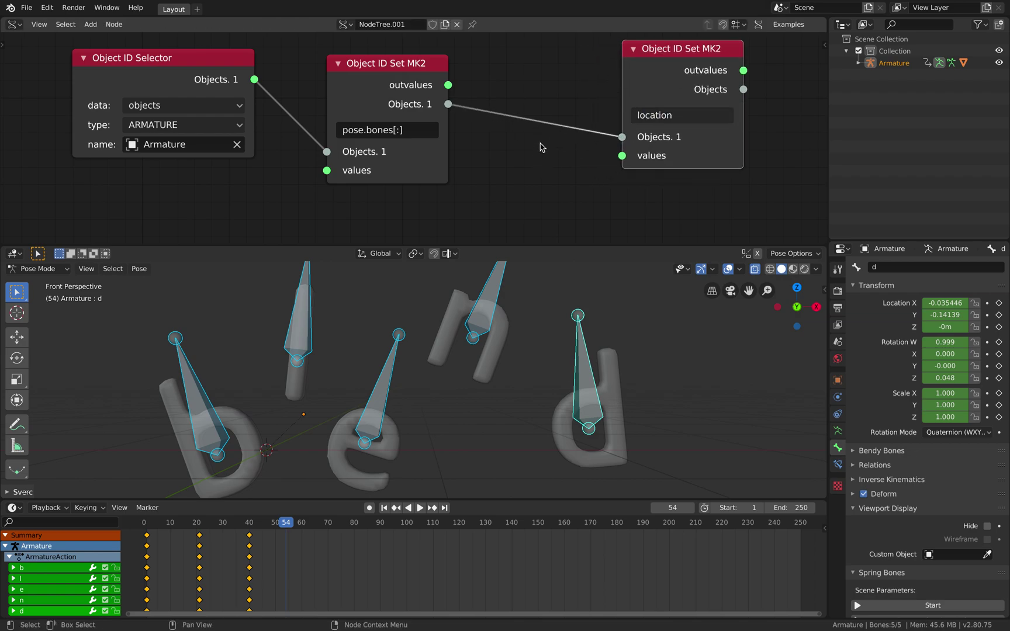
- Add a Random Vector MK2 node below the link between the two Object ID Set MK2 nodes
scroll(529, 143, "down", 1)
key("shift+a")
left_click(503, 155)
type("random v")
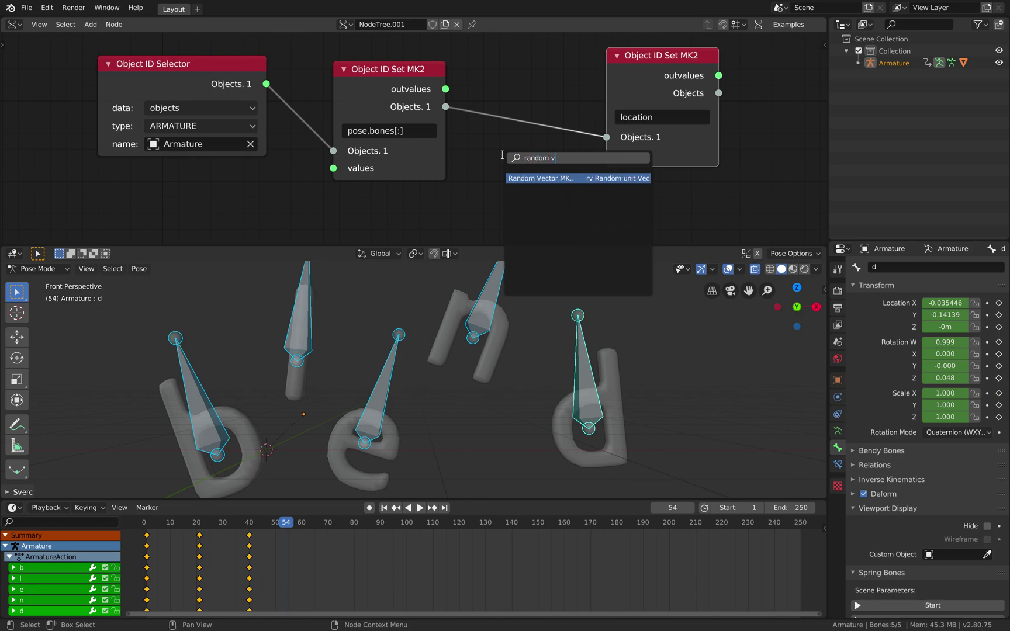
key("Return")
left_click(469, 154)
- Set the Random Vector count to 5 and connect its output to the location node's values input
middle_click_drag(510, 204, 504, 131)
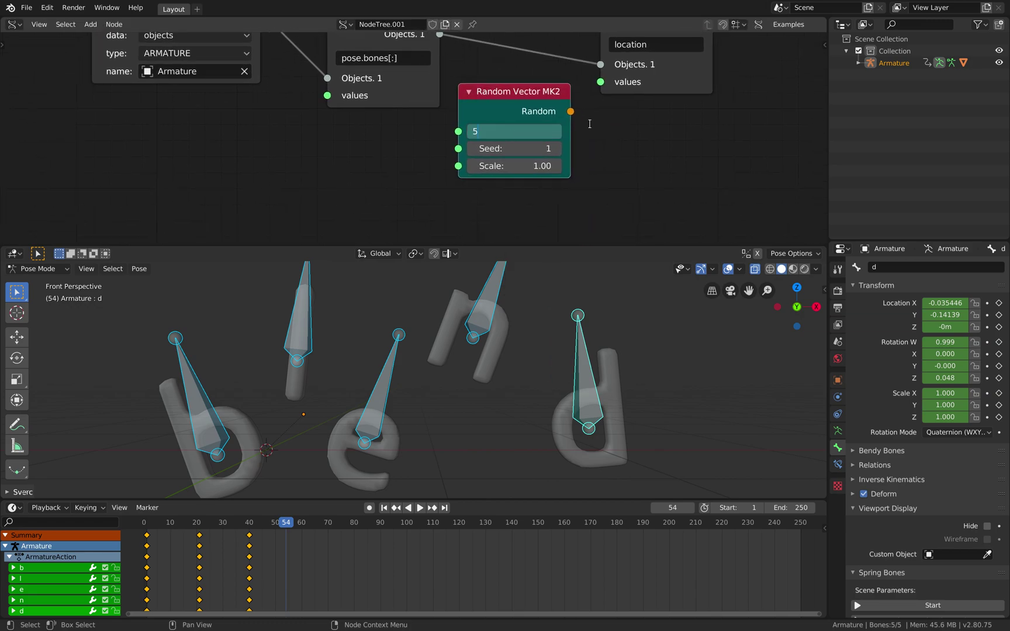
key("Return")
left_click_drag(570, 111, 600, 82)
- Try Random Vector seeds of 81 and 121 to test how the letters shift in the viewport
left_click_drag(549, 151, 602, 176)
scroll(585, 211, "down", 1)
scroll(552, 309, "down", 3)
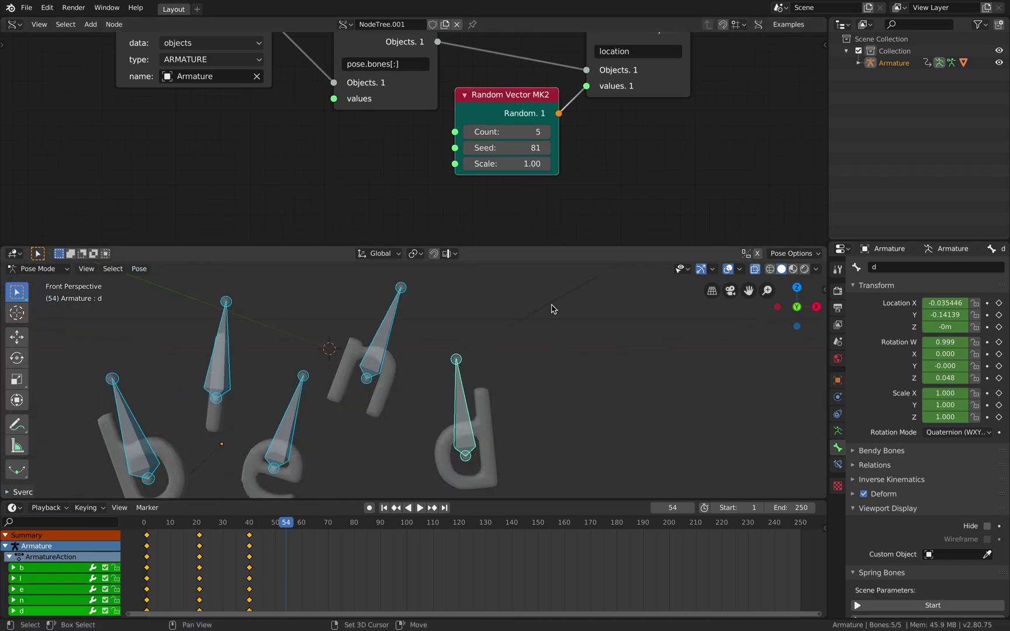
left_click_drag(514, 148, 577, 152)
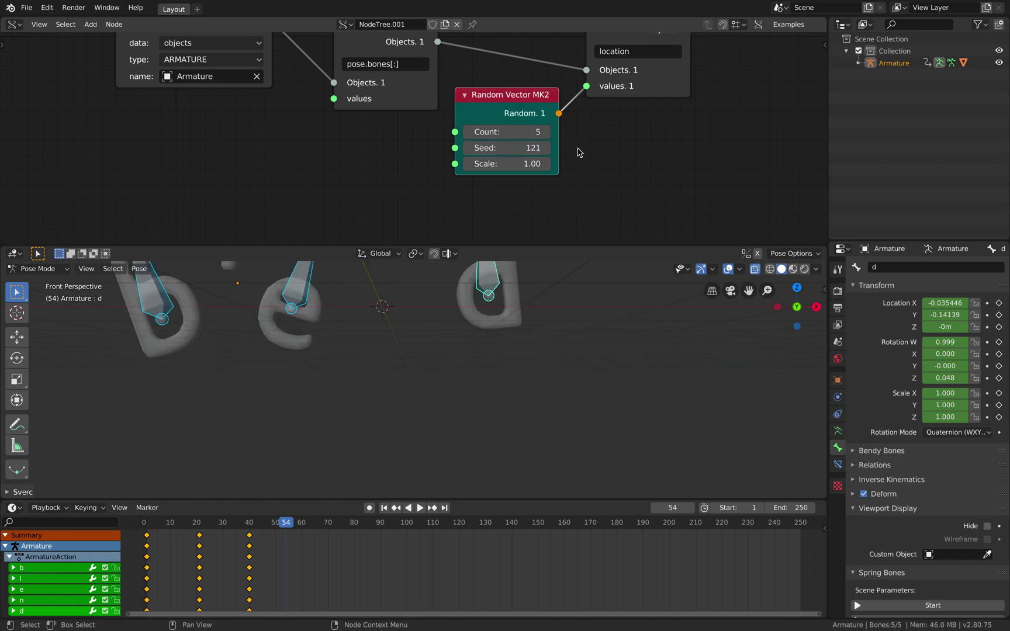
scroll(577, 152, "down", 2)
scroll(553, 356, "down", 3)
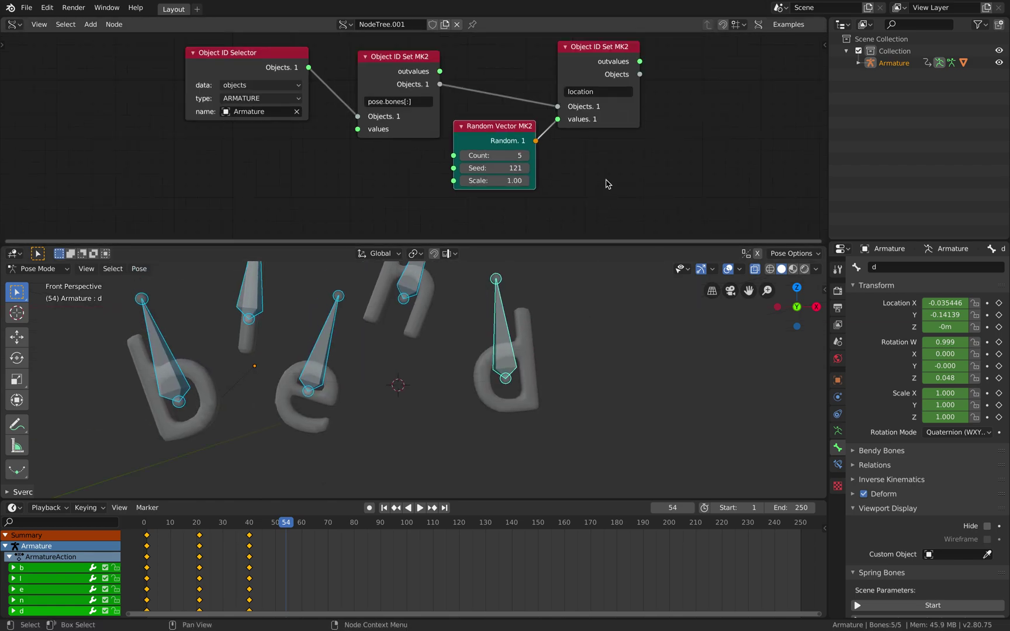
- Move the location and Random Vector nodes further right and set the Random Vector seed to 195
left_click_drag(628, 101, 677, 77)
left_click_drag(506, 125, 527, 119)
left_click_drag(520, 162, 547, 145)
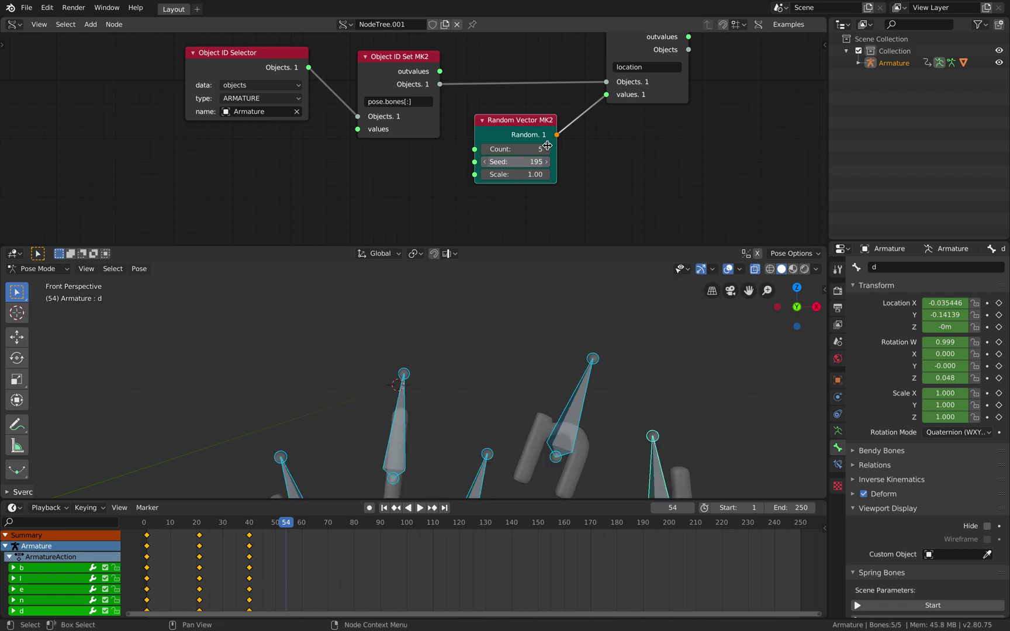
- Shift the location node further away from the Random Vector node and save the file
key("g")
left_click(608, 126)
key("ctrl+s")
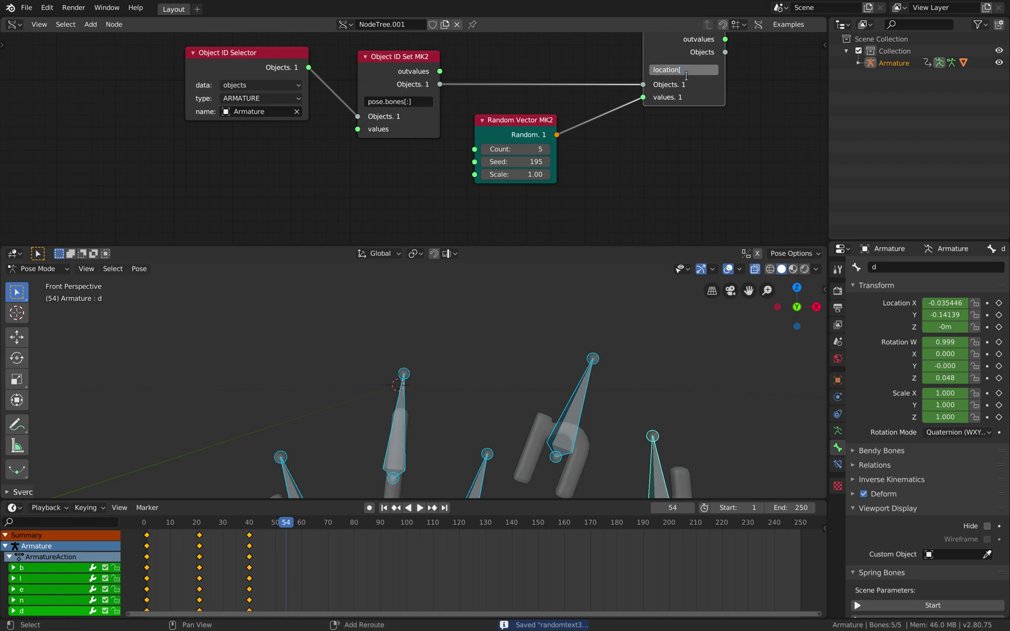
- Try location[:] as the property of the last Object ID Set MK2 node
type(":]")
key("Return")
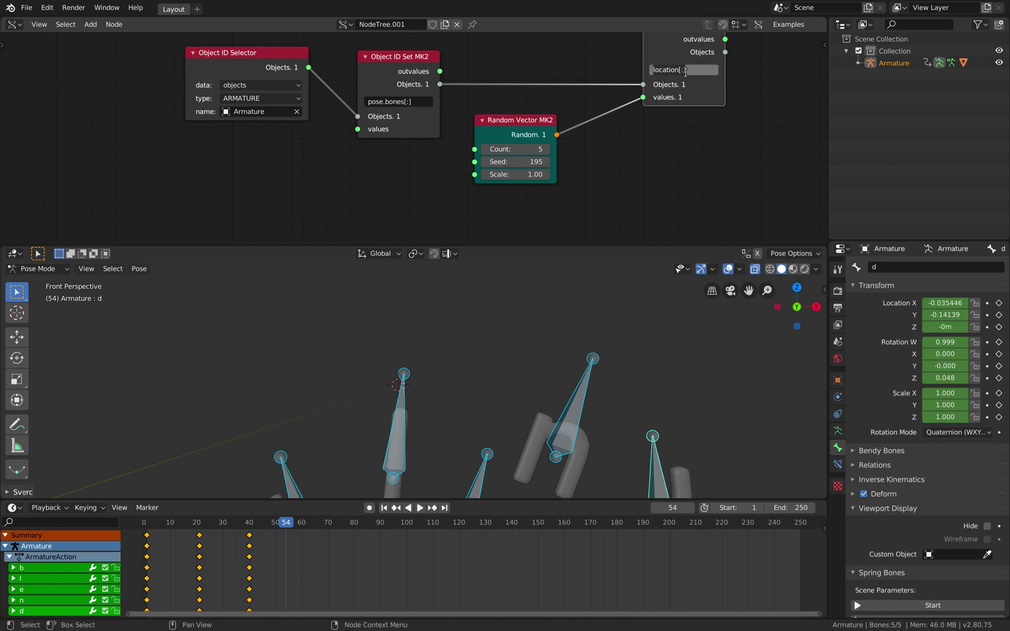
- Deselect all bones of the armature in the viewport
middle_click_drag(545, 403, 496, 314, "shift")
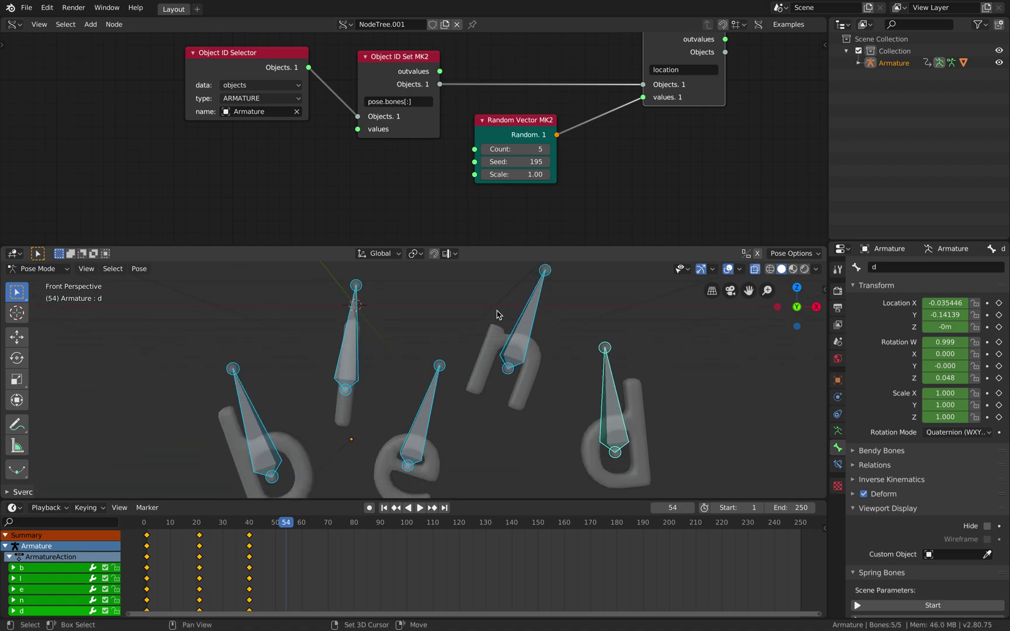
left_click(494, 369)
scroll(471, 382, "down", 1)
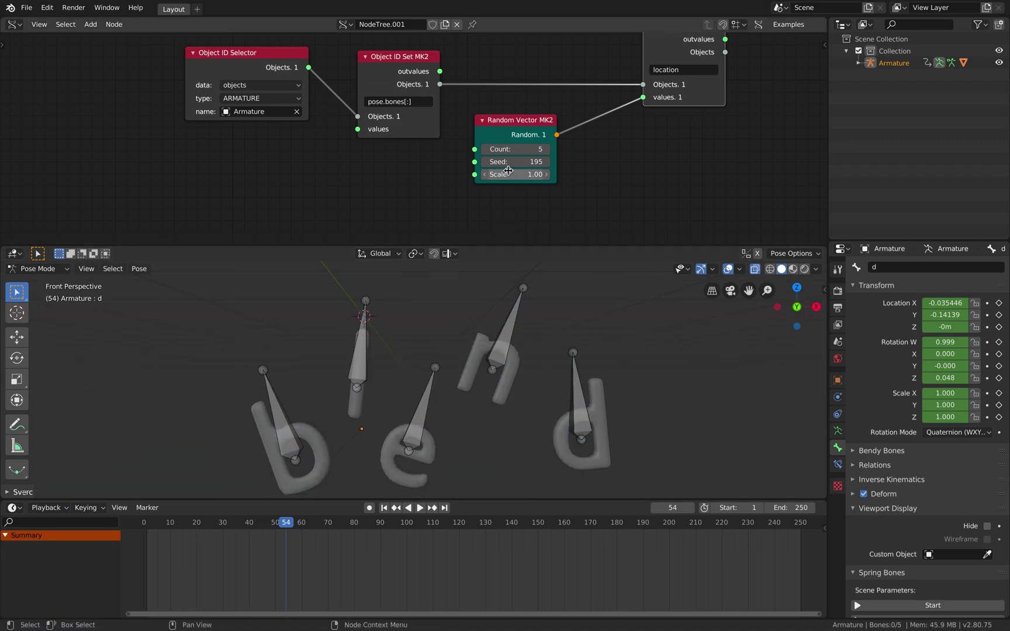
- Move the Random Vector node down and insert a List Split node into its link to the location node's values input
left_click_drag(516, 130, 520, 145)
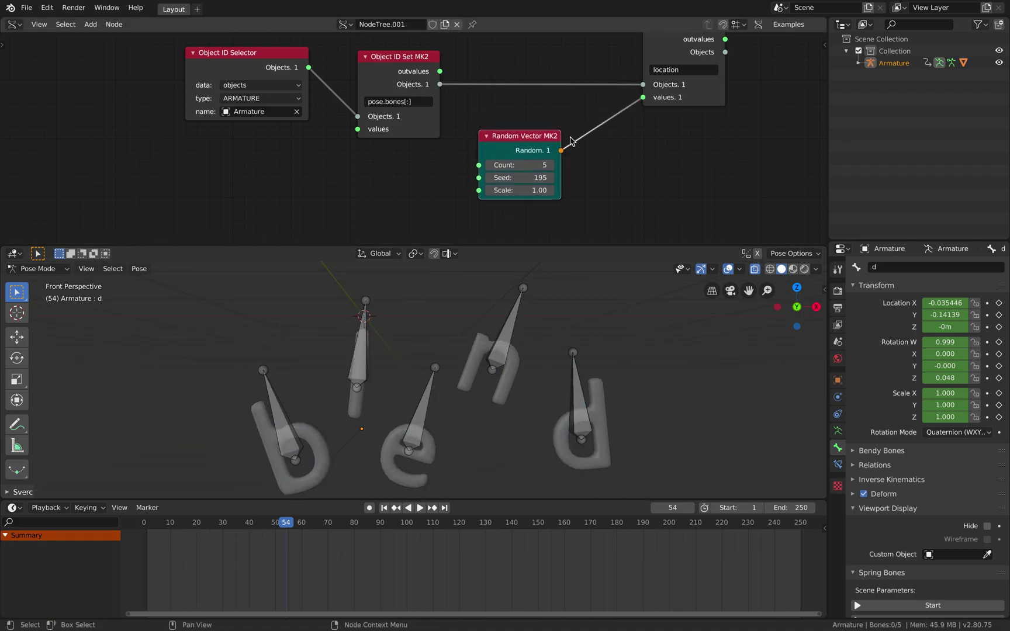
key("shift+a")
left_click(586, 139)
type("list split")
key("Return")
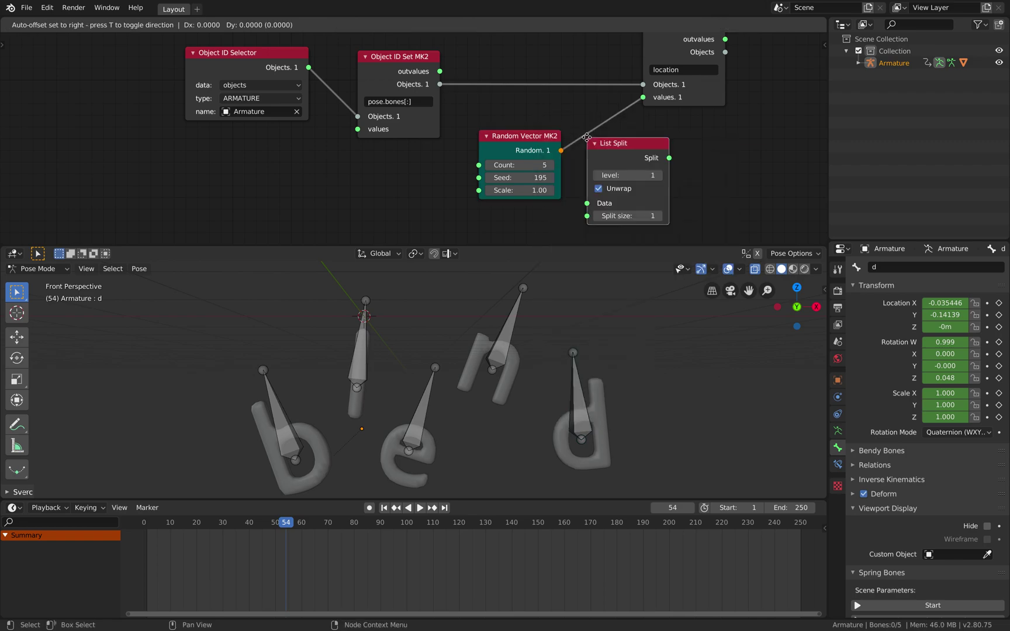
left_click(607, 120)
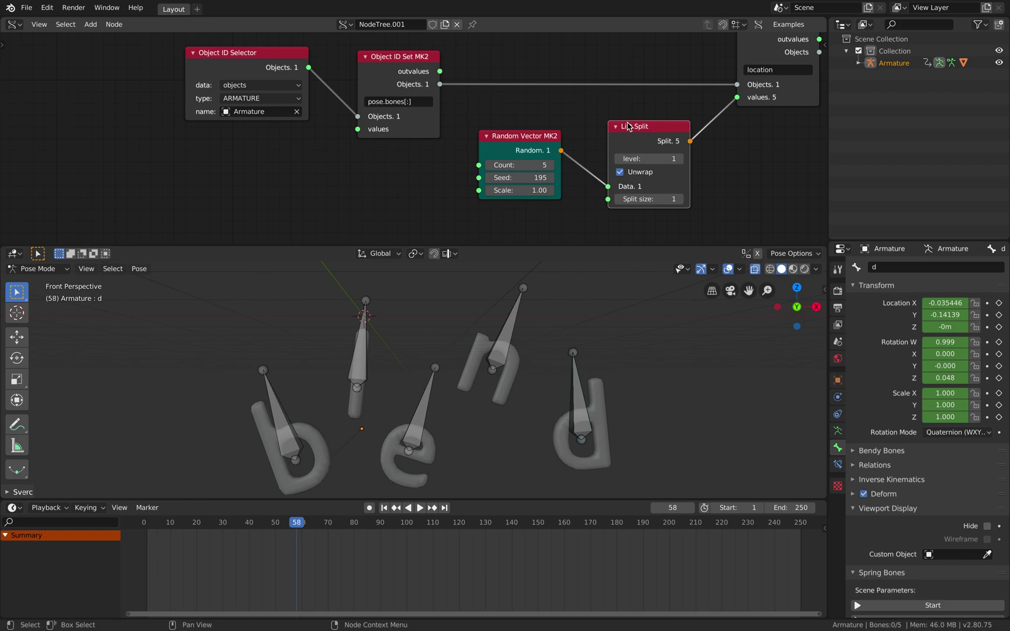
- Return to the first frame and play the animation with the node tree active
key("shift+Left")
key("space")
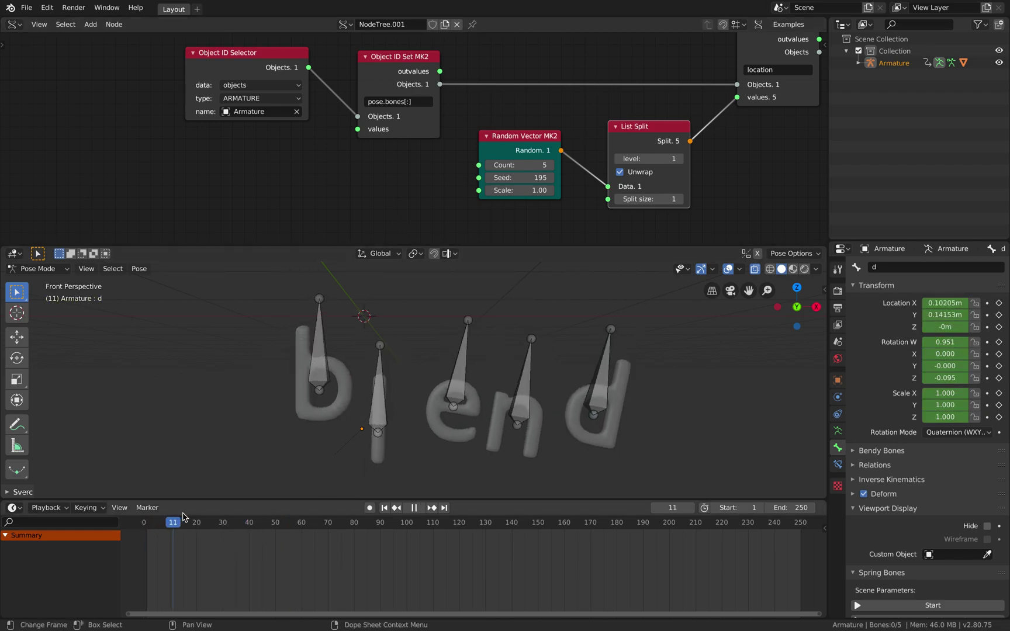
- Set the Random Vector seed to 239 and move the pose.bones[:], Random Vector and List Split nodes closer together
key("space")
mouse_move(500, 181)
left_mouse_down()
mouse_move(522, 182)
mouse_move(510, 183)
left_mouse_up()
left_click_drag(418, 63, 410, 51)
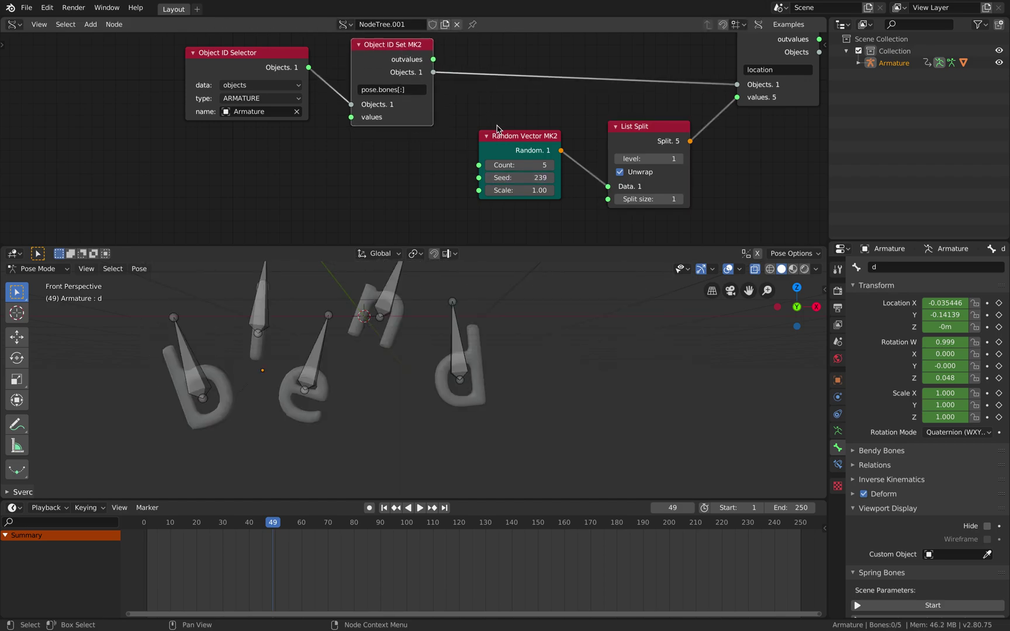
left_click_drag(553, 142, 537, 128)
left_click_drag(620, 131, 597, 116)
- Set the Random Vector seed to 291 and nudge the location node toward the List Split node
scroll(528, 351, "down", 1)
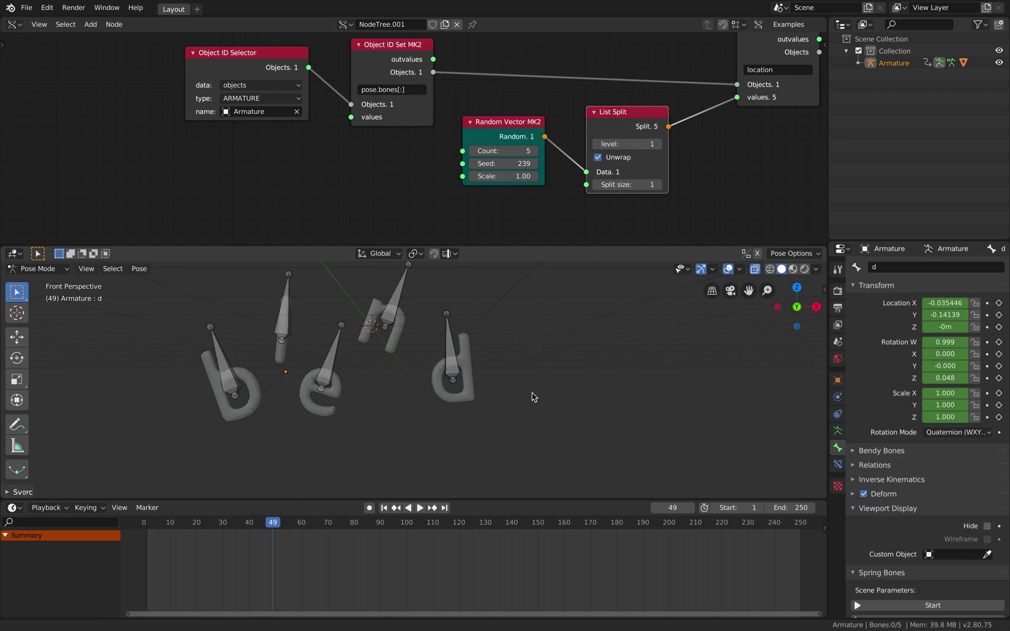
middle_click_drag(533, 394, 533, 409, "shift")
mouse_move(272, 524)
left_mouse_down()
mouse_move(188, 527)
mouse_move(273, 524)
left_mouse_up()
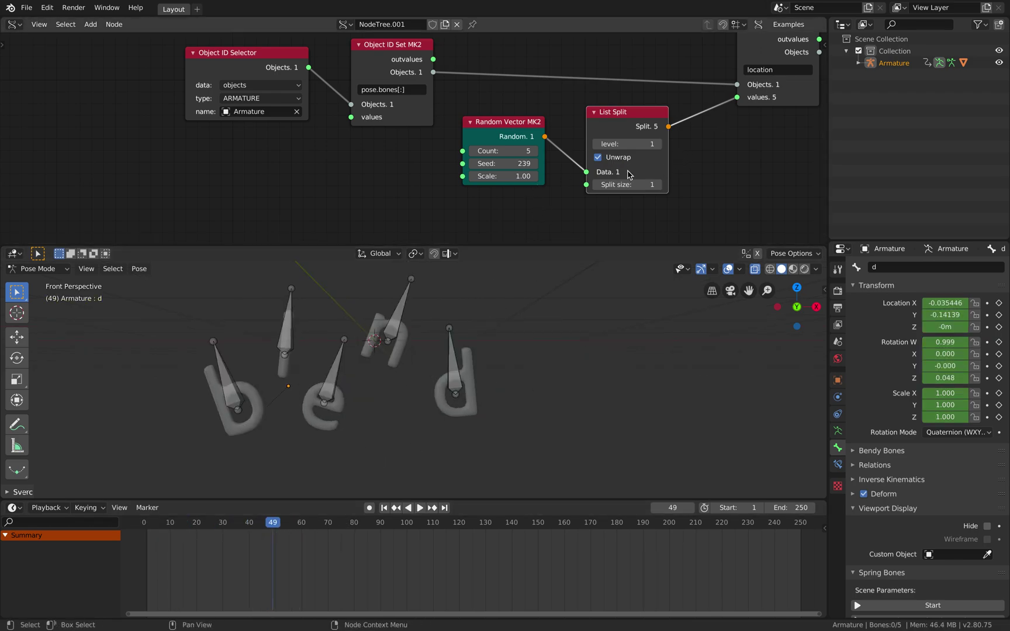
left_click_drag(509, 166, 563, 164)
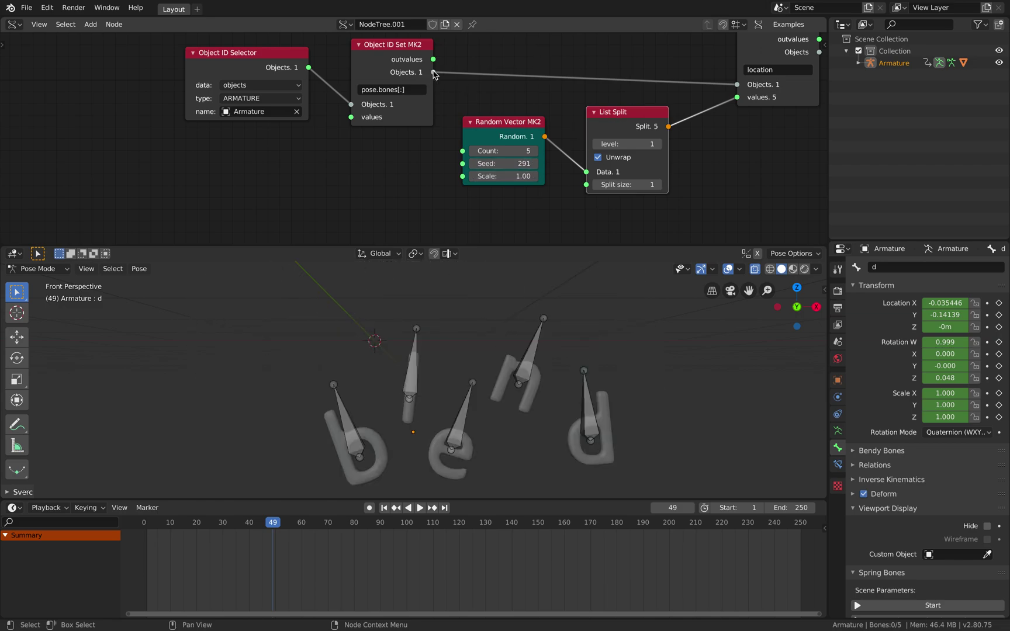
left_click_drag(756, 88, 744, 82)
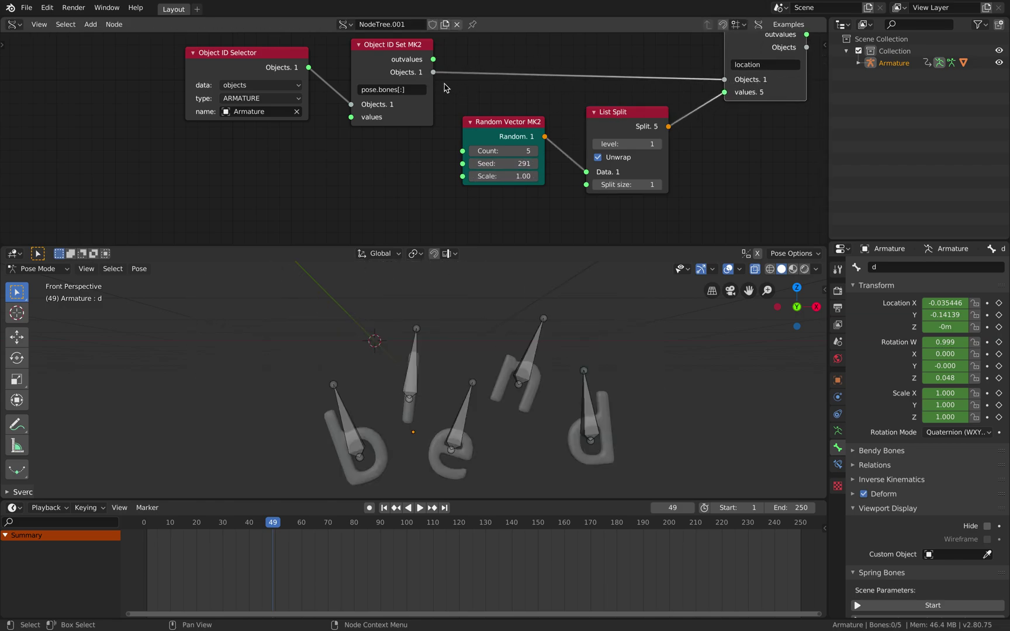
middle_click_drag(441, 106, 371, 125)
scroll(363, 121, "up", 1)
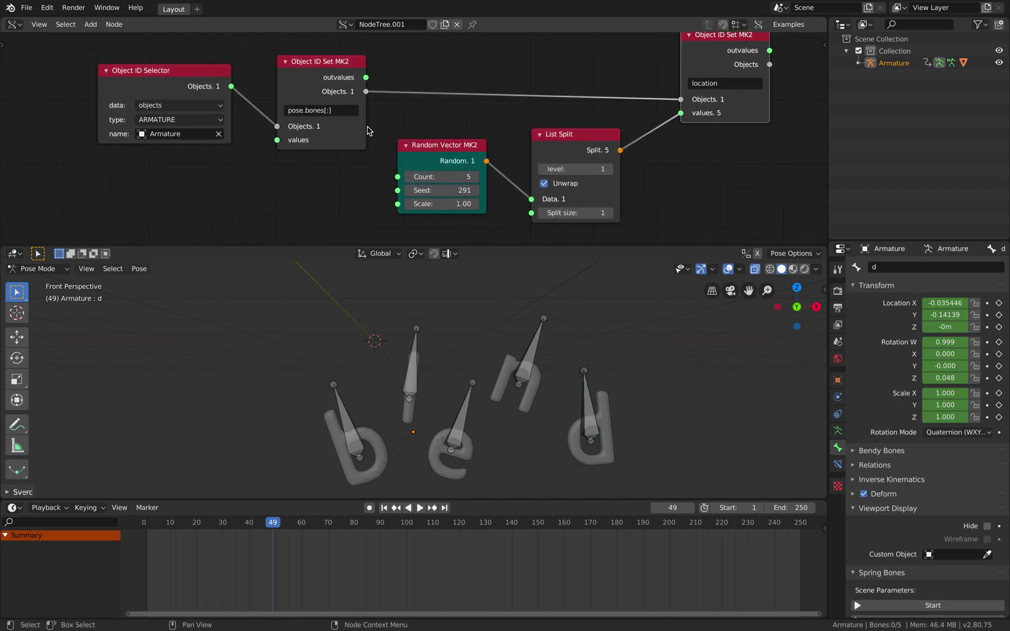
key("Return")
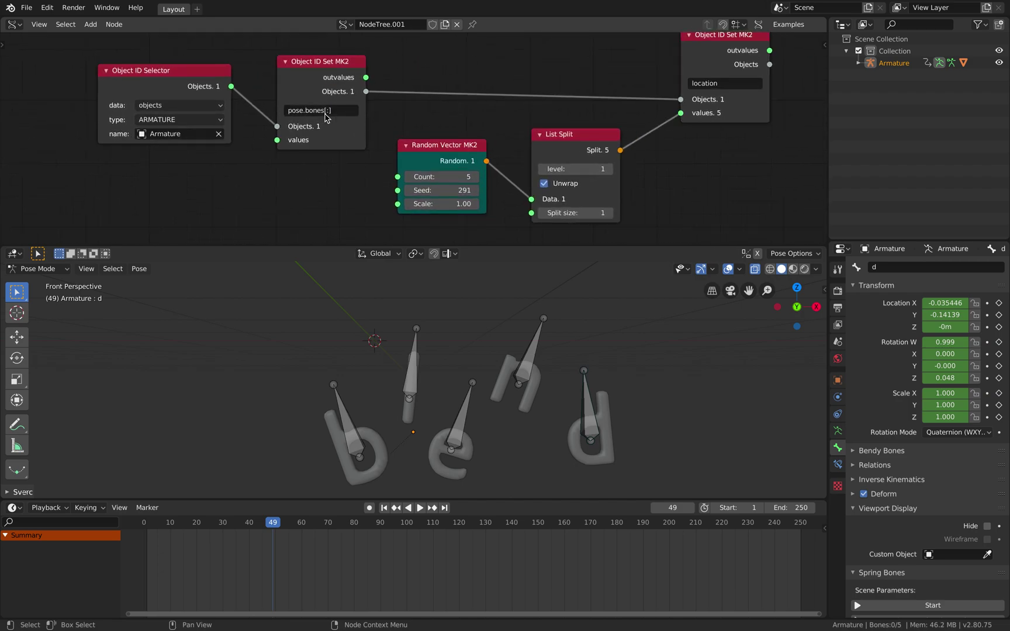
double_click(336, 109)
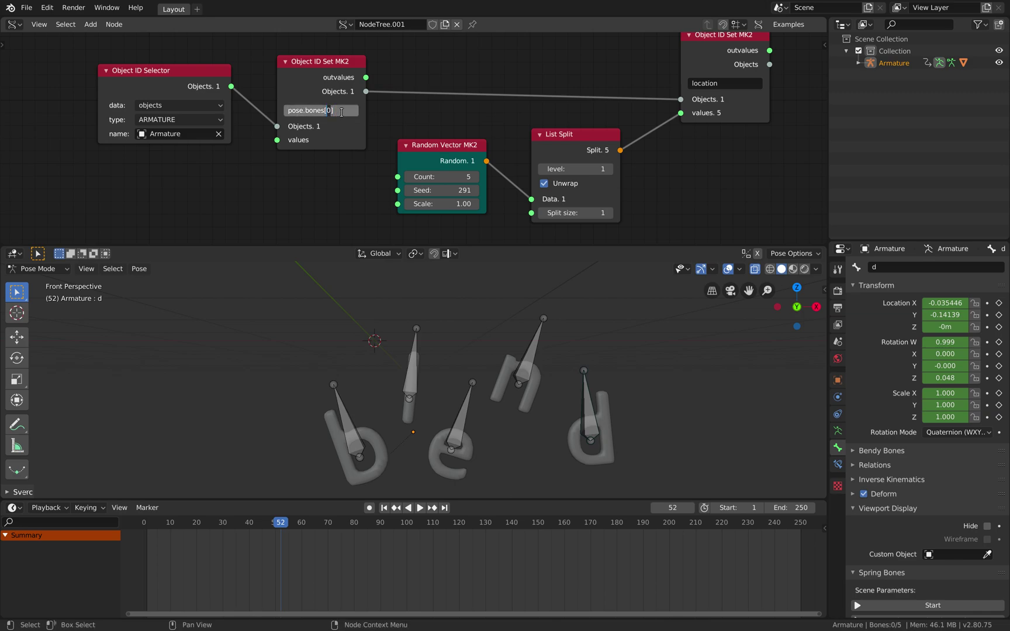
key("Escape")
- Link the pose.bones[:] node's outvalues and the Random Vector output directly to the location node's Objects and values inputs, and delete the List Split node
left_click_drag(366, 77, 681, 100)
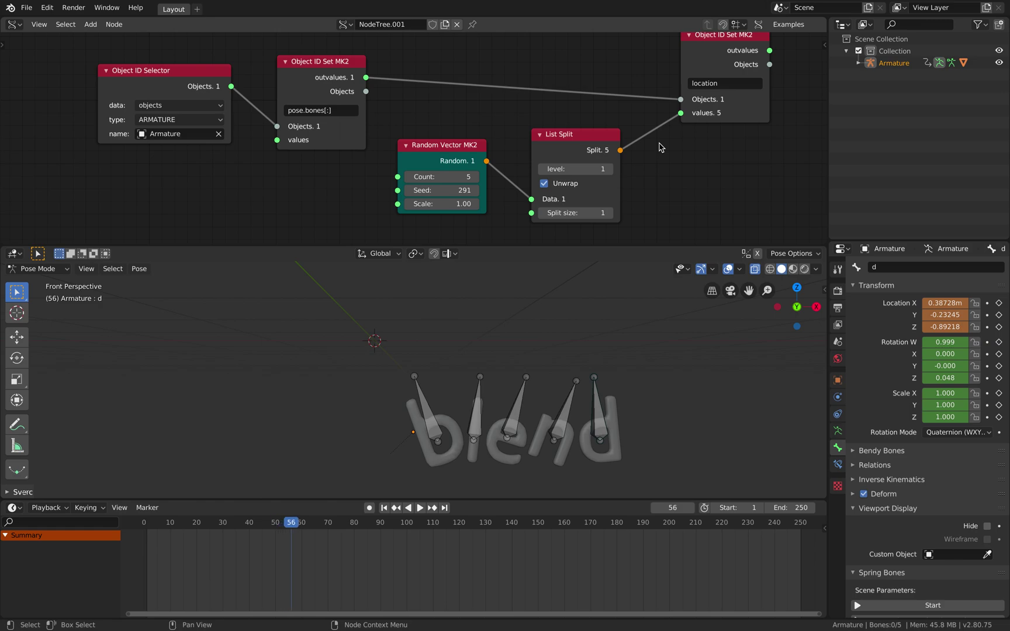
left_click_drag(468, 193, 555, 193)
left_click_drag(486, 160, 681, 113)
left_click_drag(447, 191, 547, 171)
left_click(559, 137)
key("x")
- Move the Random Vector node beside the location node, and set its scale to 0.50 and seed to 511
left_click_drag(453, 148, 483, 137)
middle_click_drag(469, 121, 494, 96)
middle_click_drag(494, 364, 414, 325, "shift")
left_click_drag(492, 156, 514, 156)
- Advance to frame 60 and insert location, rotation and scale keyframes on all bones of the armature
key("Right")
key("Right")
key("Right")
key("Right")
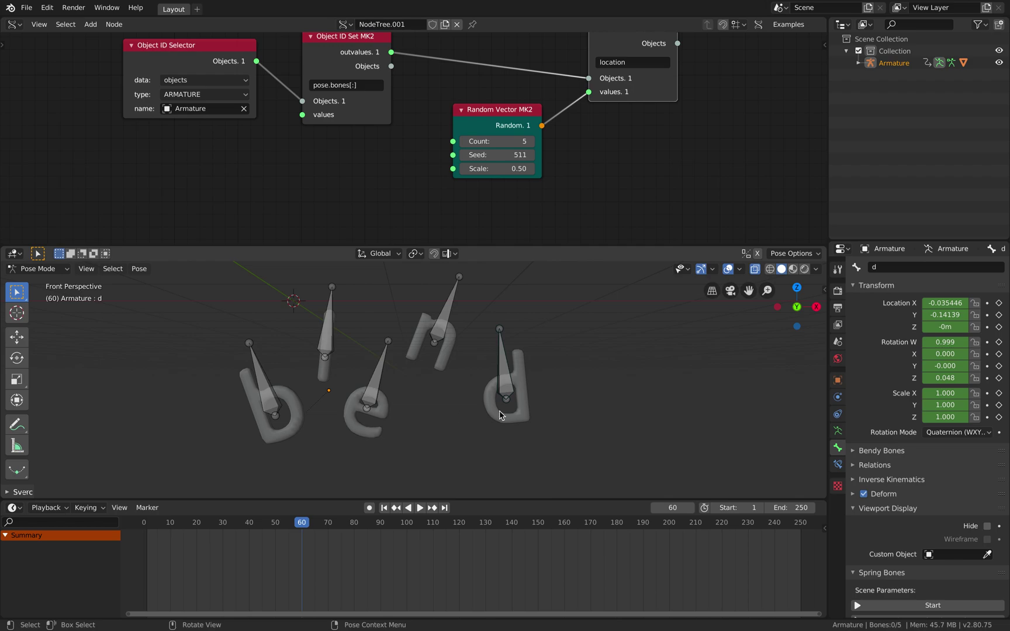
key("a")
key("i")
left_click(499, 411)
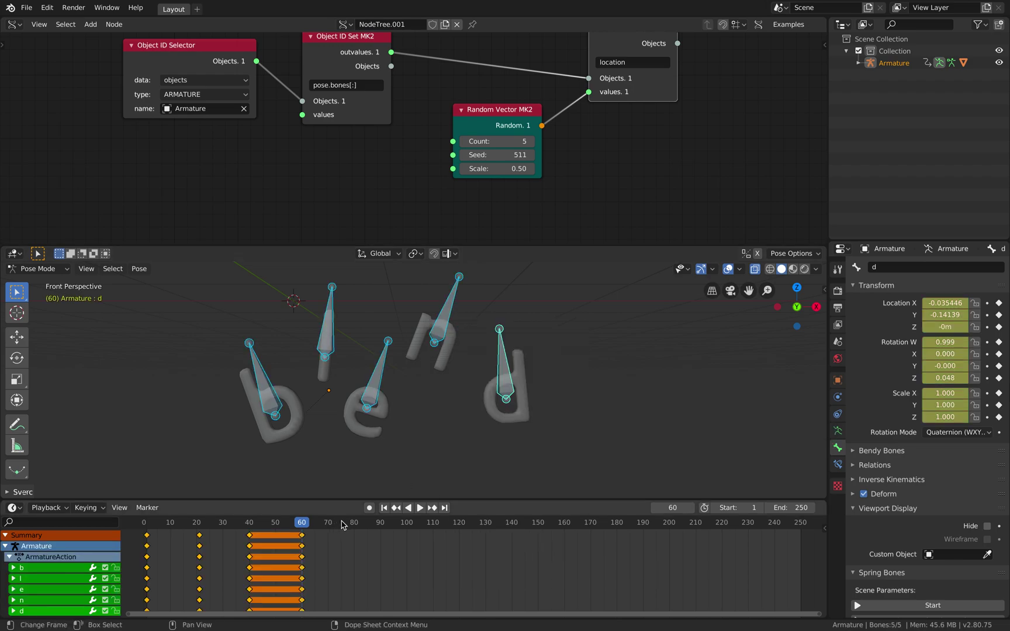
- Set the Random Vector seed to 541 at frame 80 and keyframe all bones there
left_click(355, 527)
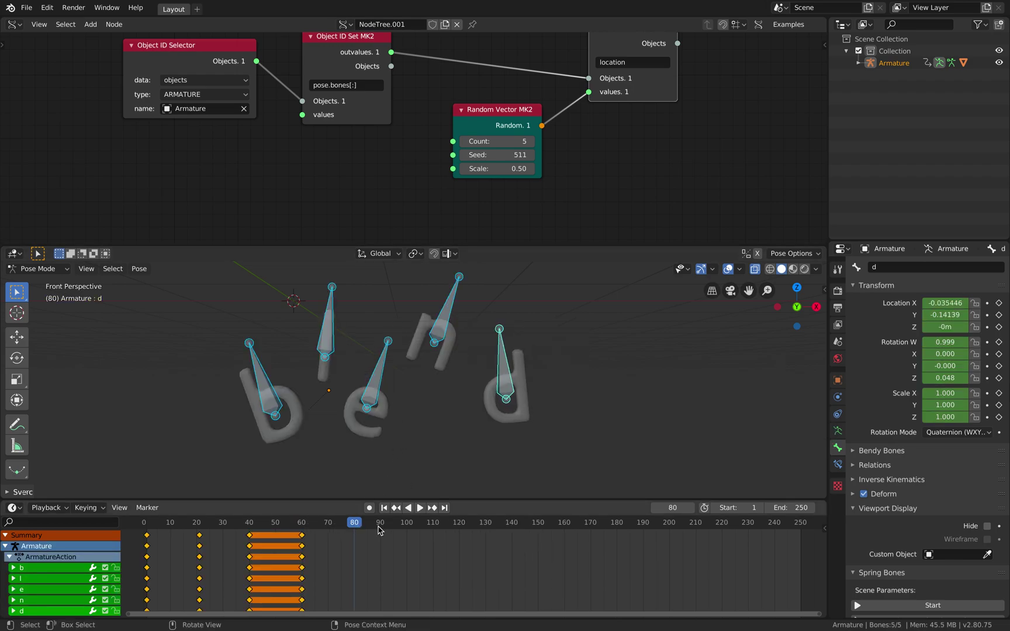
left_click_drag(497, 154, 526, 154)
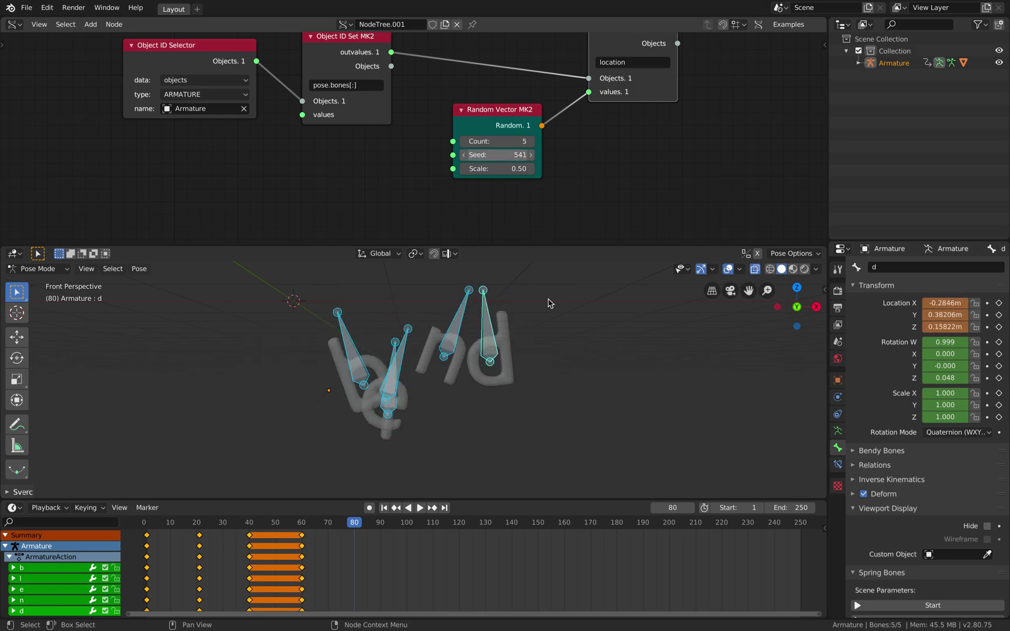
key("i")
left_click(549, 334)
- Play the animation backwards to frame 73 and disconnect the Objects input of the location node
key("ctrl+shift+space")
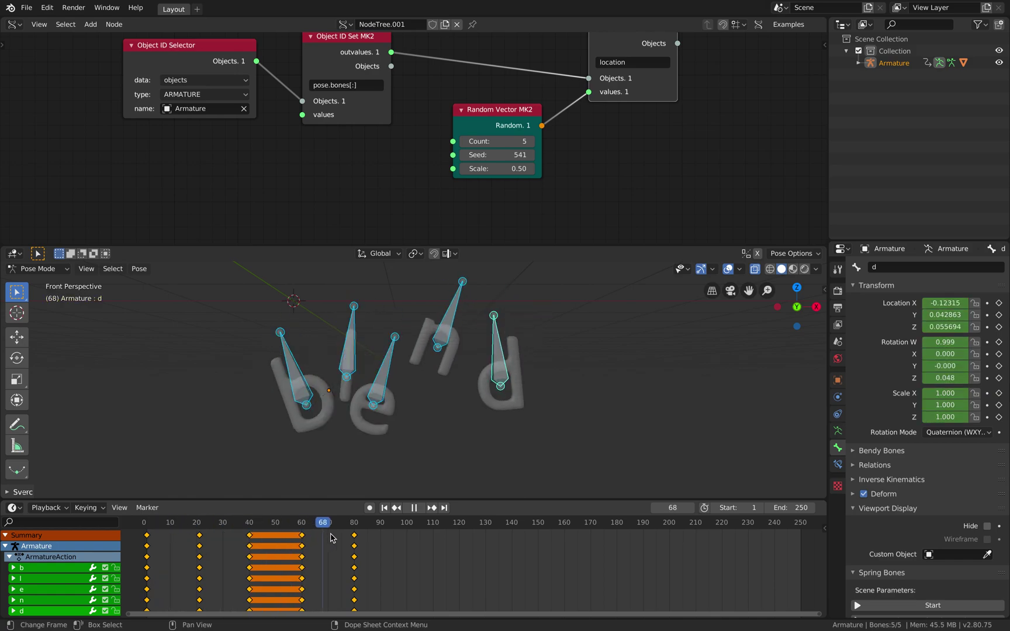
key("space")
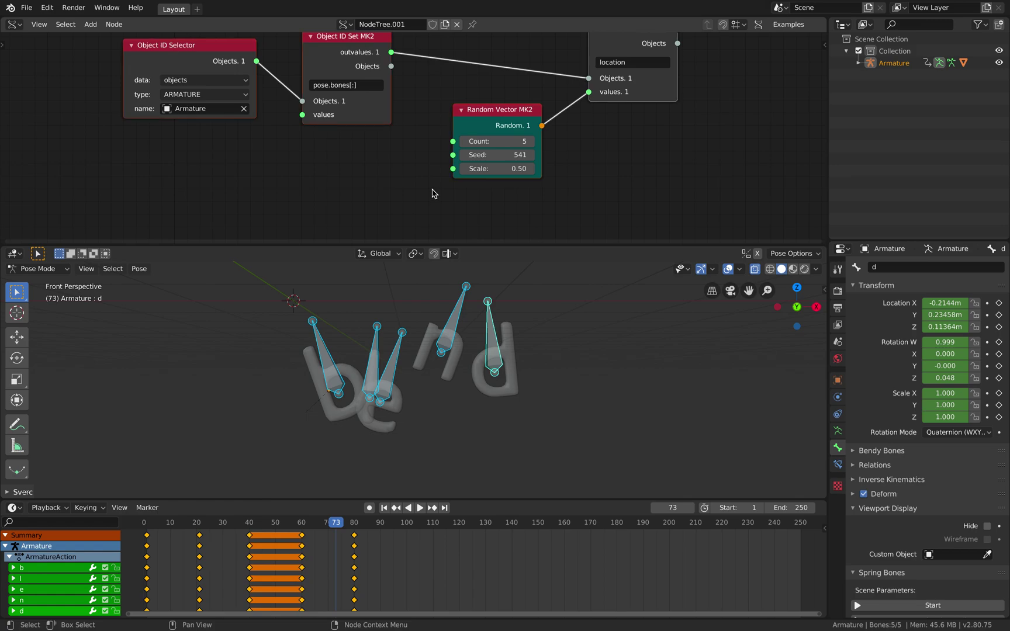
key("Home")
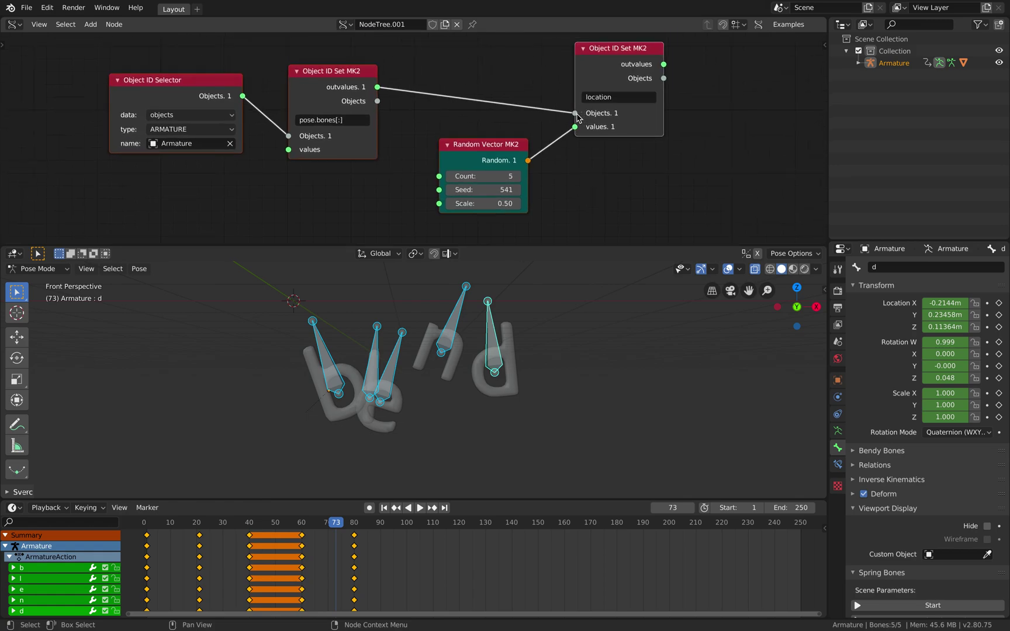
left_click_drag(576, 113, 541, 95)
- Replay and scrub the animation from its beginning with the location node disconnected
key("shift+ctrl+space")
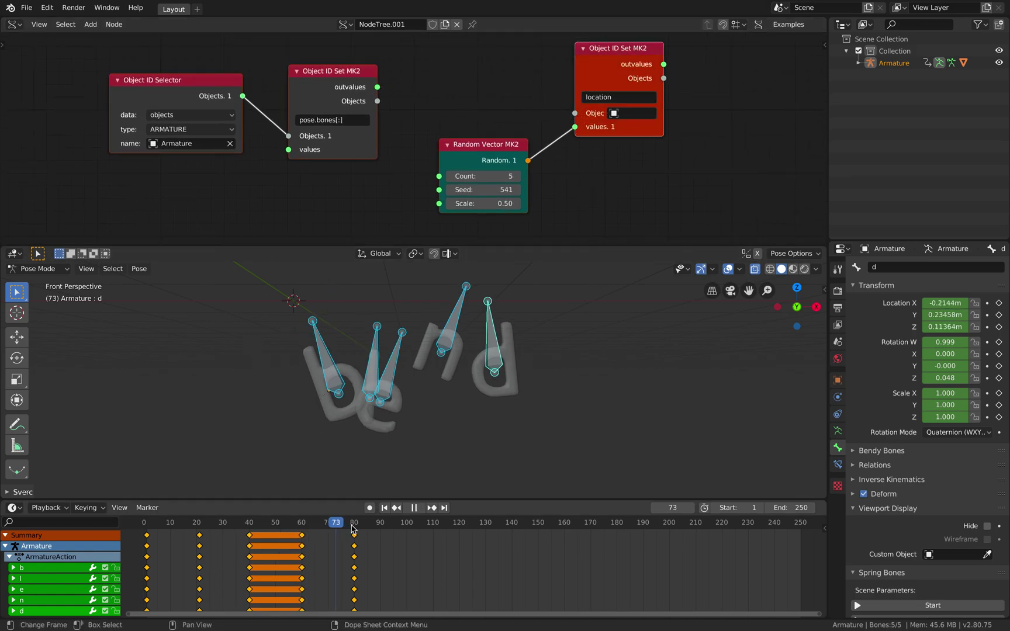
left_click_drag(144, 528, 242, 535)
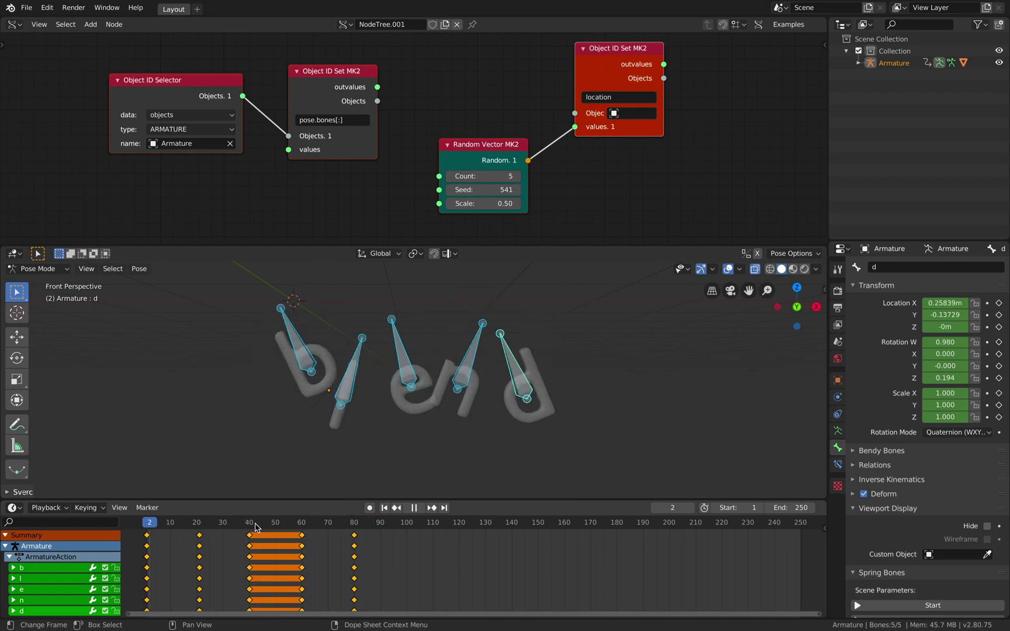
key("Escape")
- Save the file, then deselect the bones and switch the armature to Object Mode
key("ctrl+s")
left_click(358, 419)
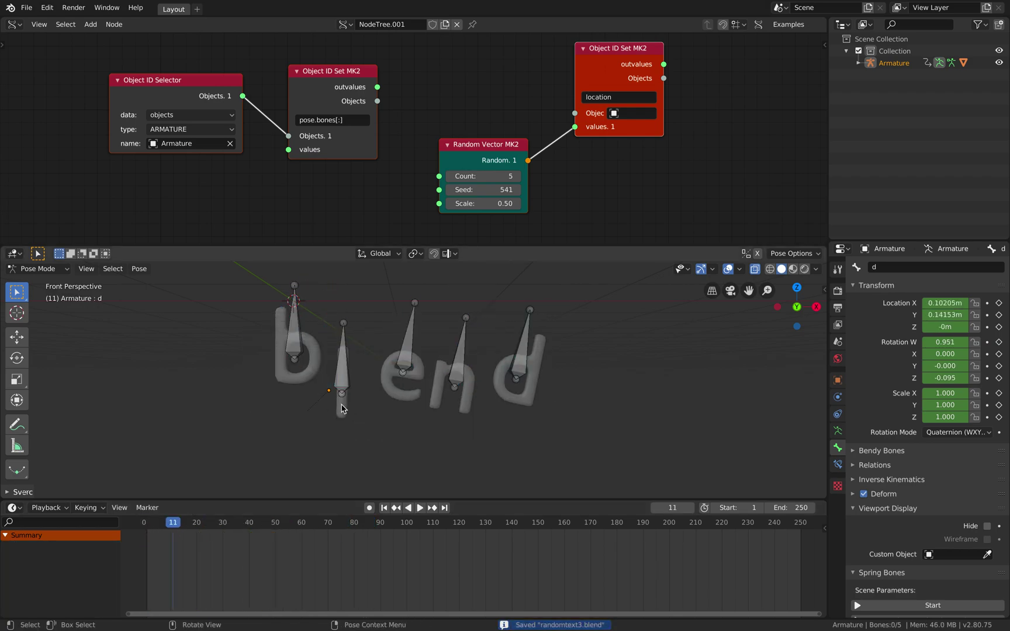
left_click(38, 269)
left_click(35, 285)
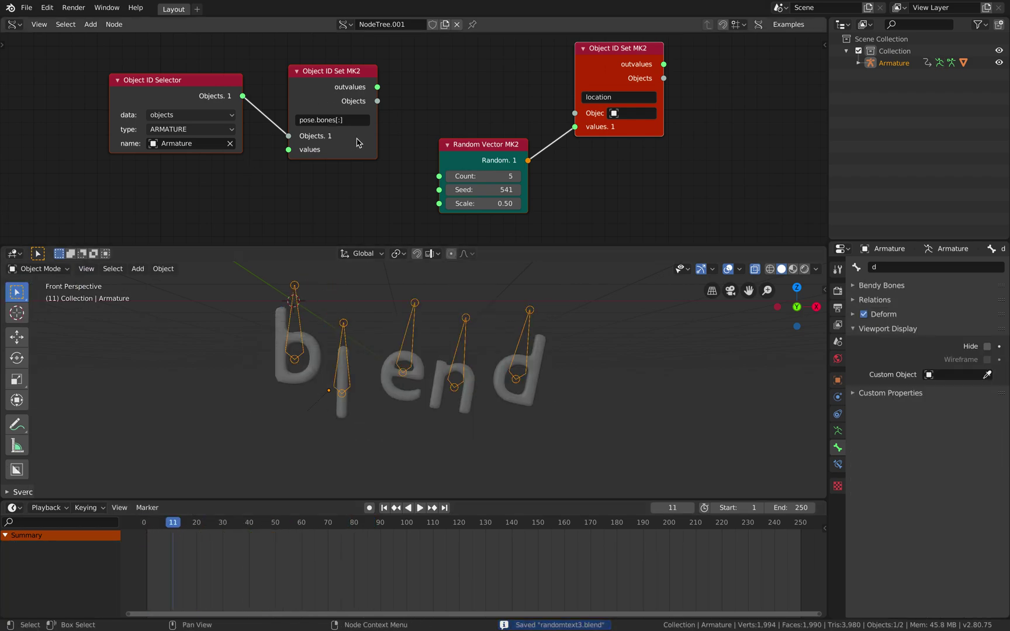
- Delete all nodes from the Sverchok node tree and save the file at frame 17
key("a")
key("x")
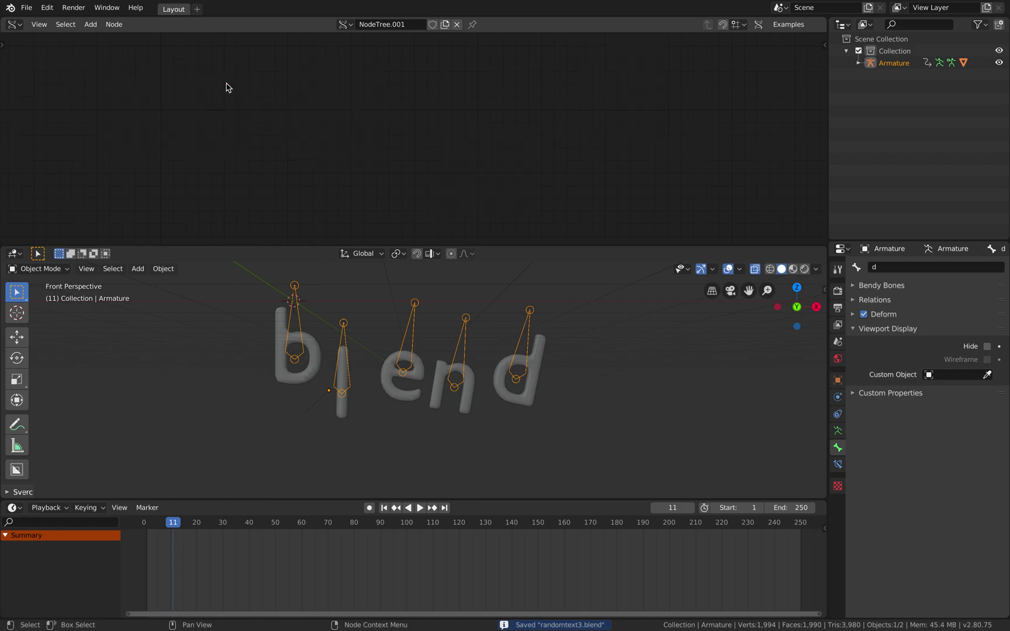
middle_click_drag(362, 345, 281, 465)
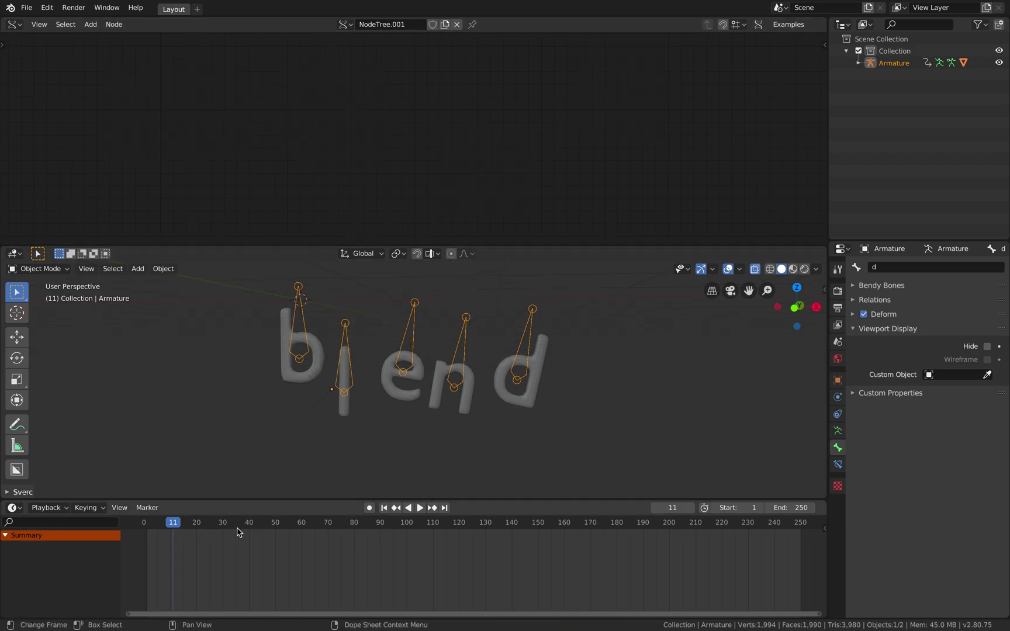
left_click_drag(245, 533, 188, 529)
key("ctrl+s")
- Select the "blend" text mesh and add a new material to it
middle_click_drag(242, 332, 261, 376, "shift")
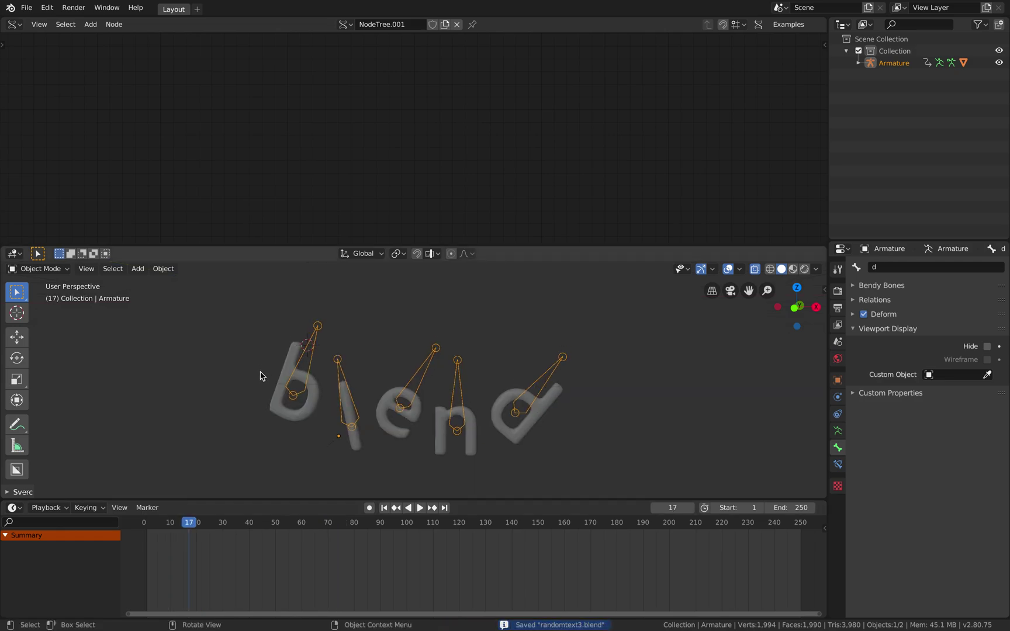
left_click(316, 391)
left_click(837, 481)
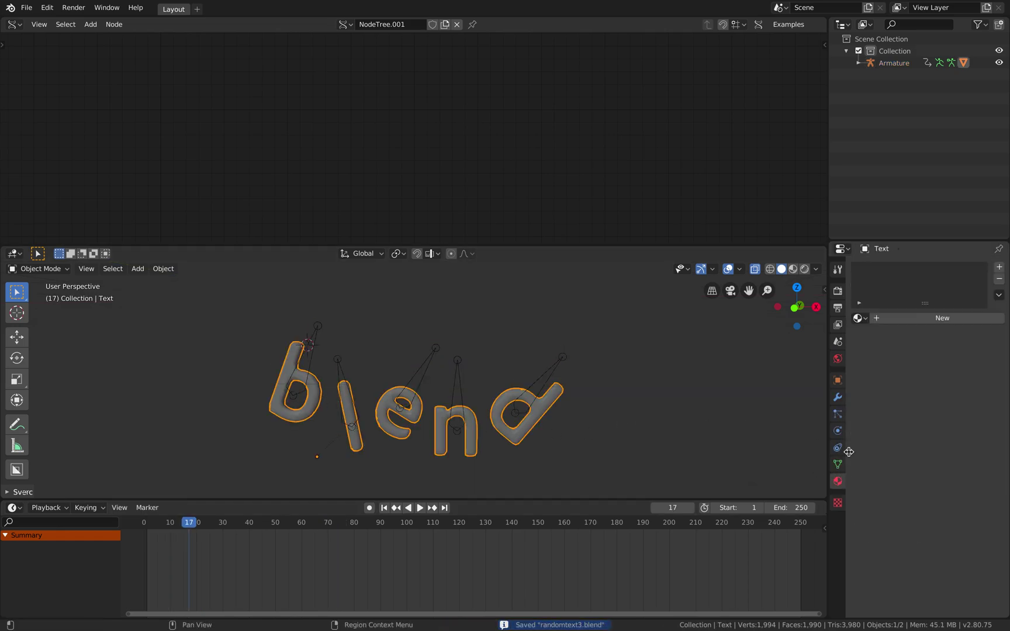
left_click(925, 322)
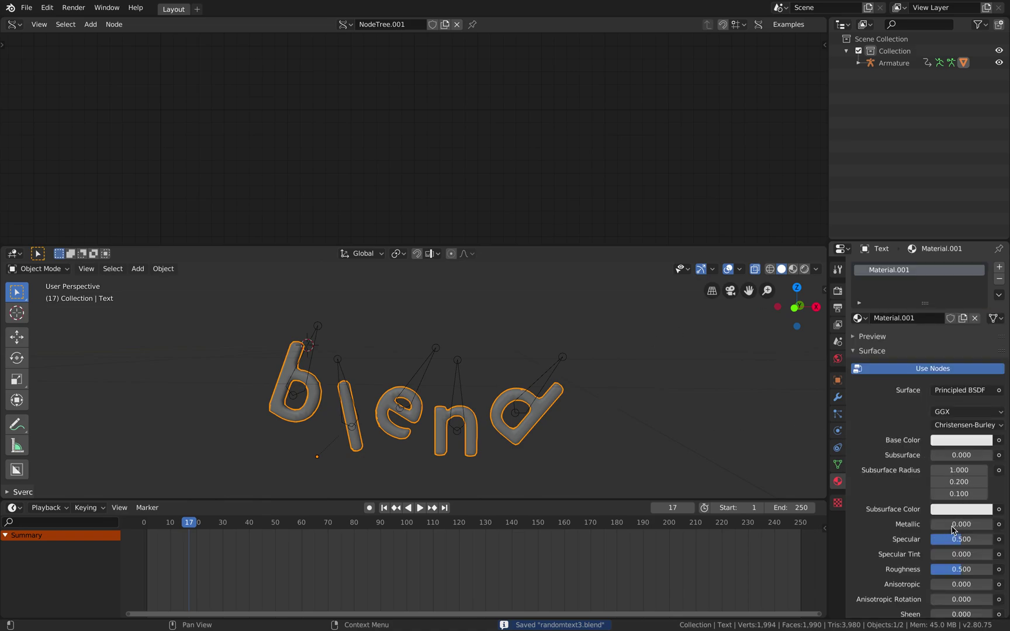
- Set the text material's Metallic to 1.000 and Roughness to 0.043
left_click_drag(944, 530, 991, 530)
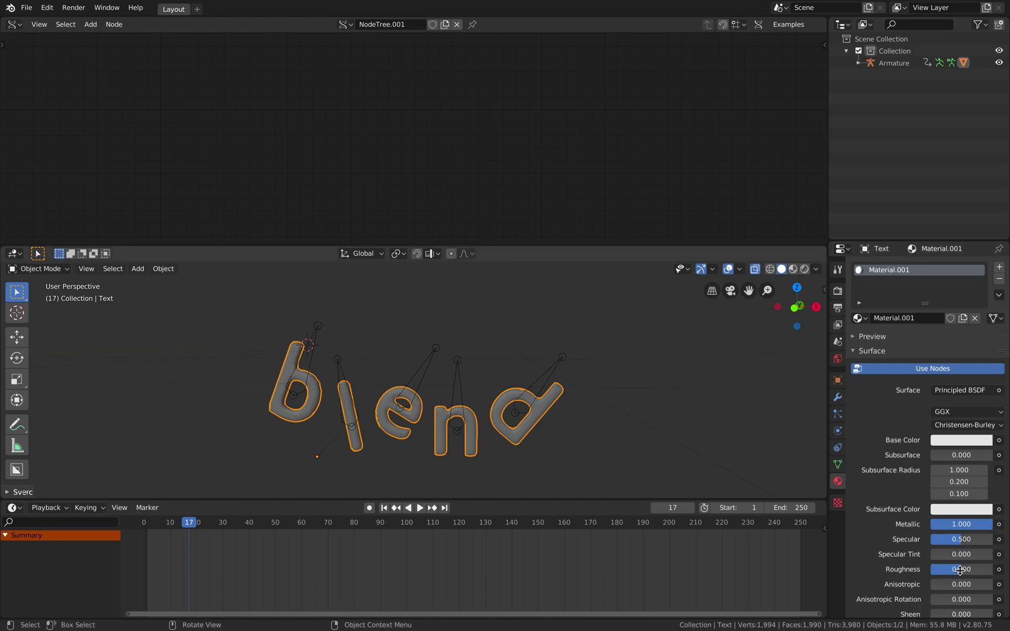
left_click_drag(939, 572, 938, 573)
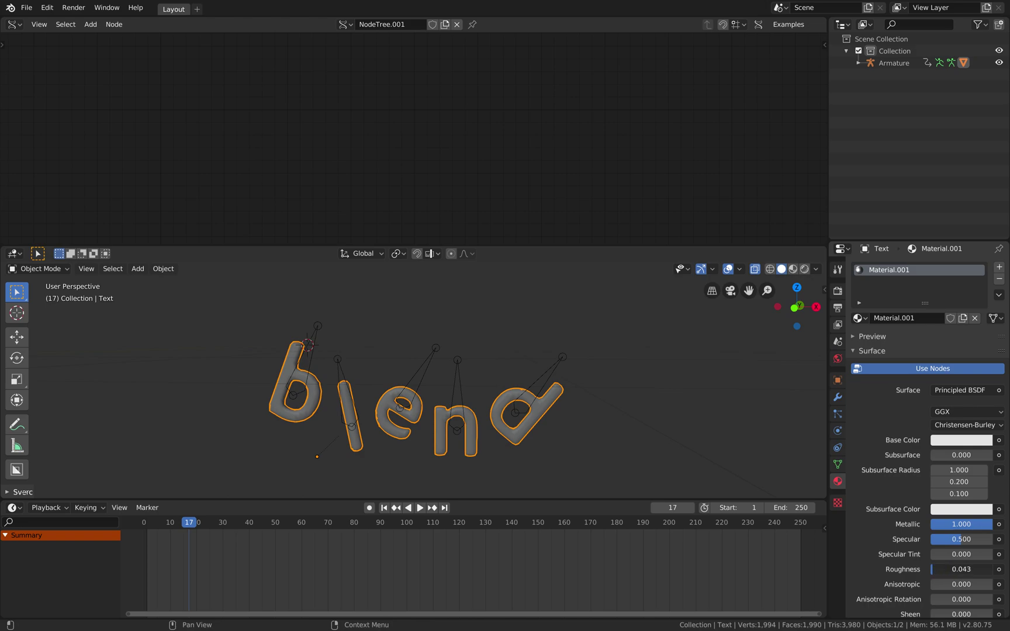
left_click(467, 253)
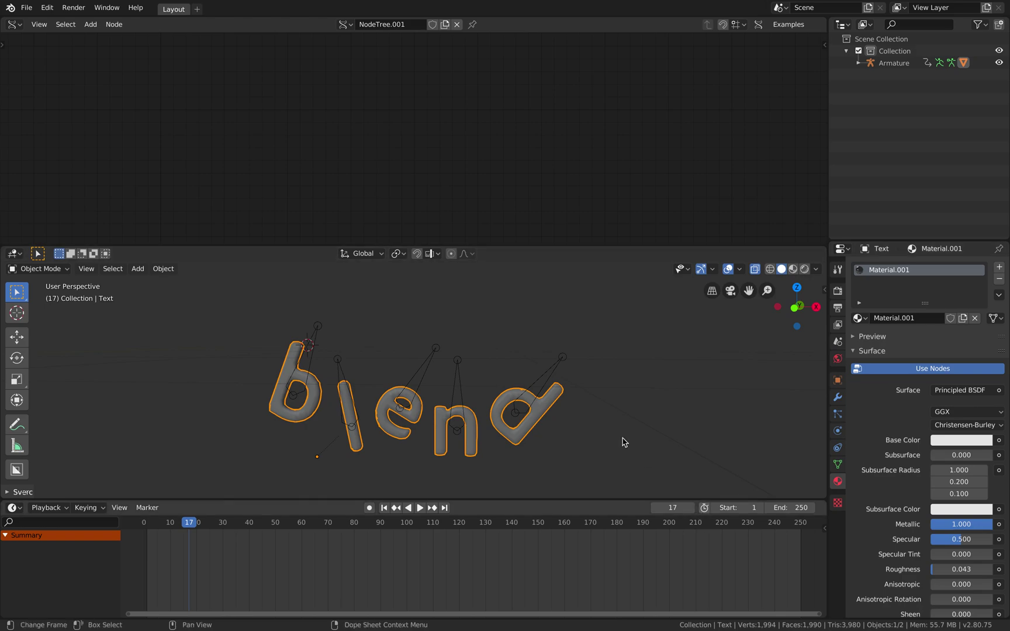
- Save the file with the metallic material and deselect the text mesh
middle_click_drag(624, 441, 586, 405)
key("ctrl+s")
left_click(586, 403)
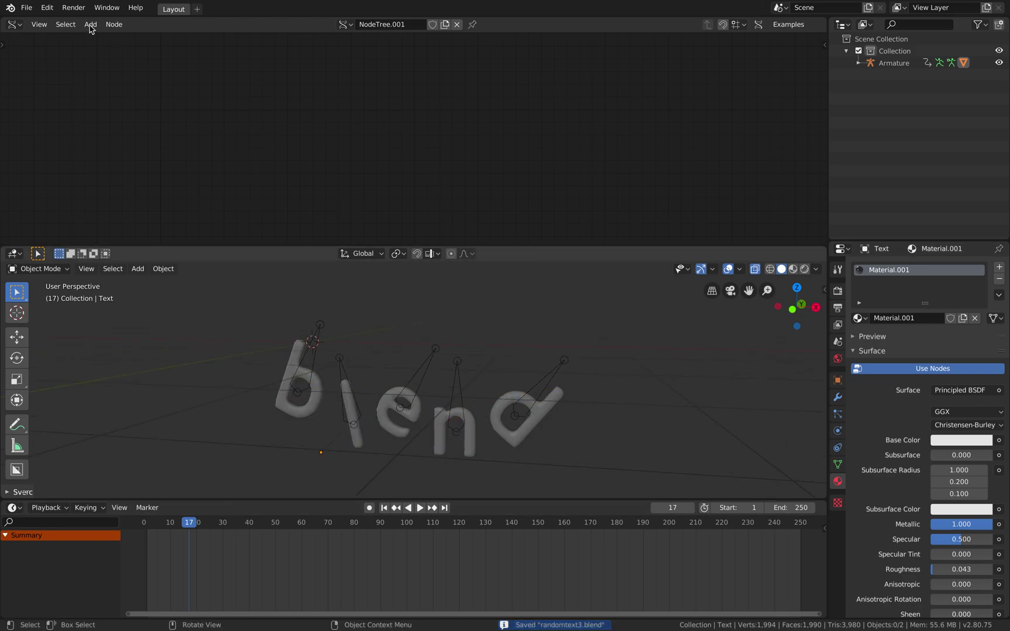
- Export the scene as randomtext3.fbx into a new Desktop folder named USDZ_BallonText
left_click(26, 7)
mouse_move(77, 183)
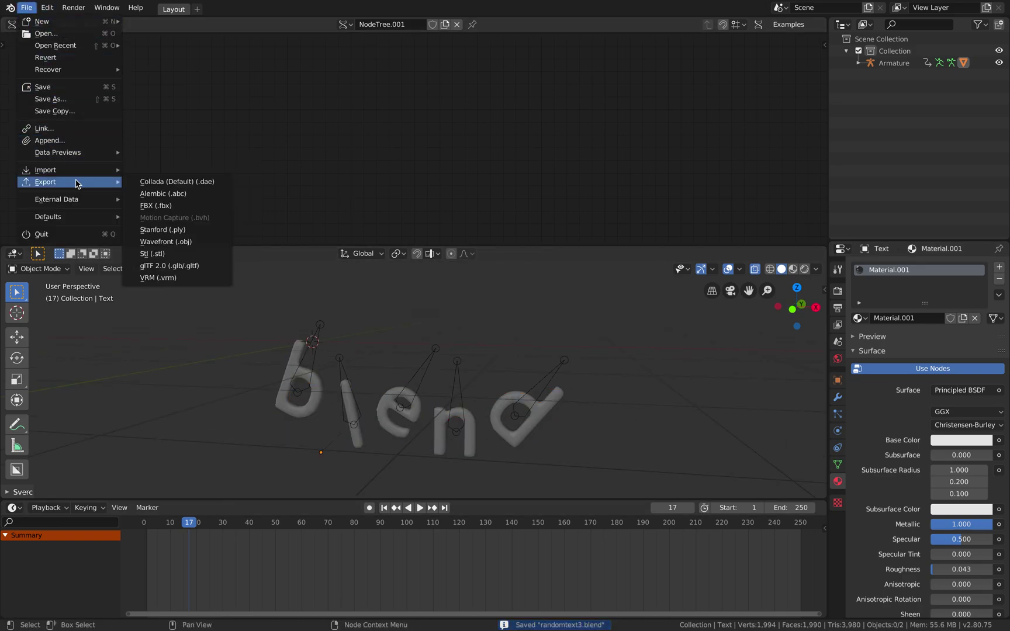
left_click(188, 206)
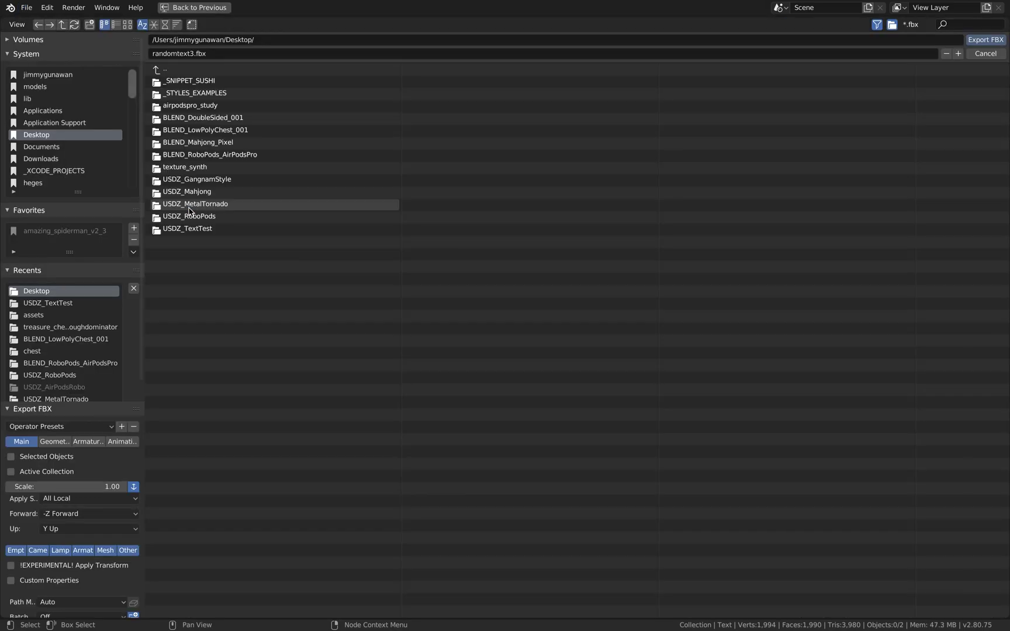
left_click(89, 24)
type("USDZ_")
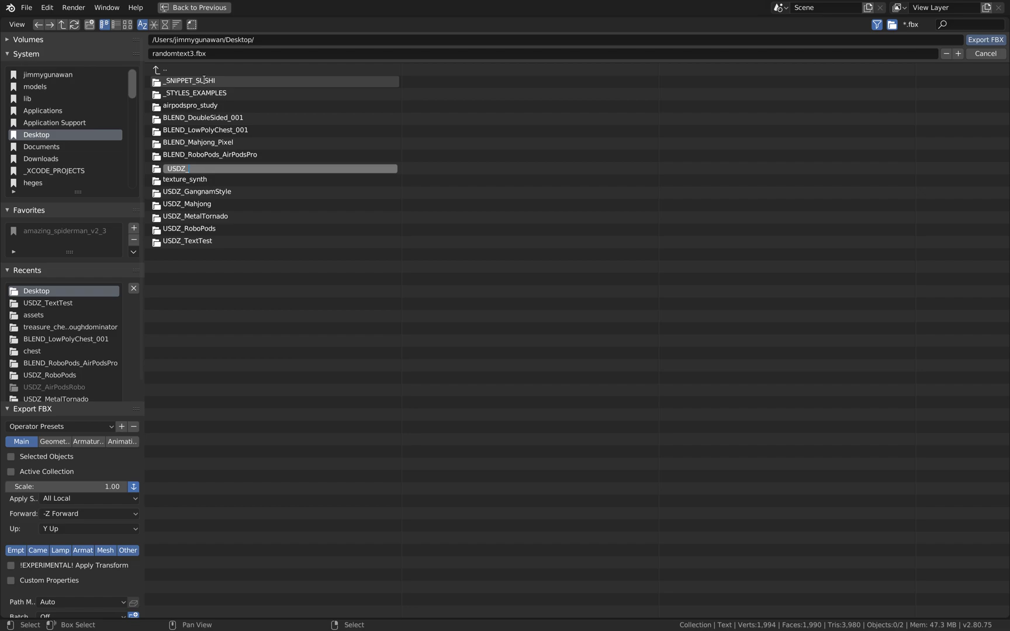
type("BallonText")
key("Return")
double_click(241, 180)
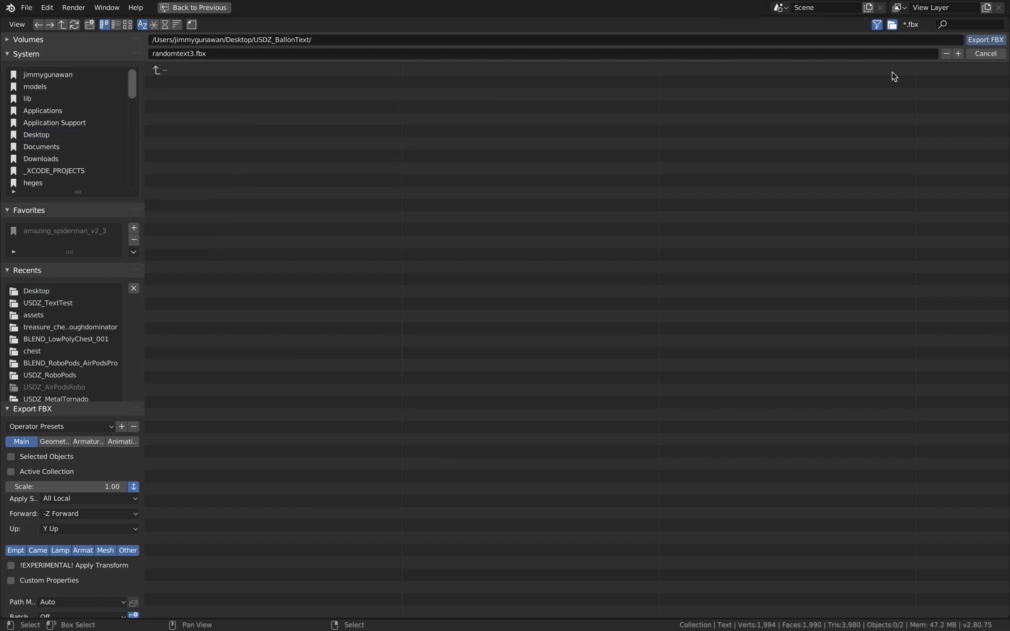
left_click(985, 40)
- Start a new General file, discarding unsaved changes, and delete all the default objects
left_click(27, 8)
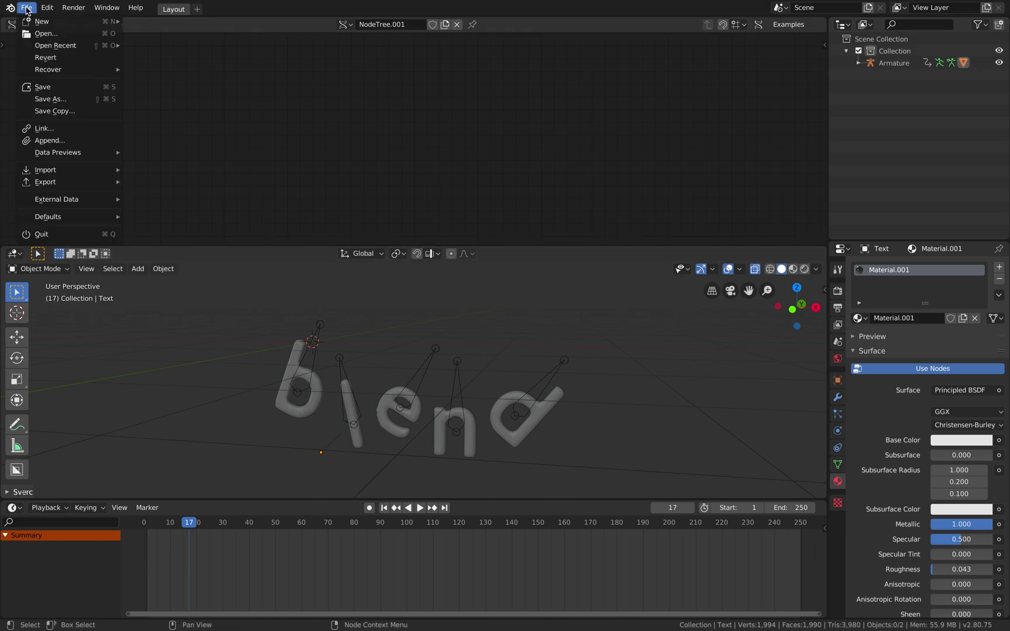
mouse_move(30, 22)
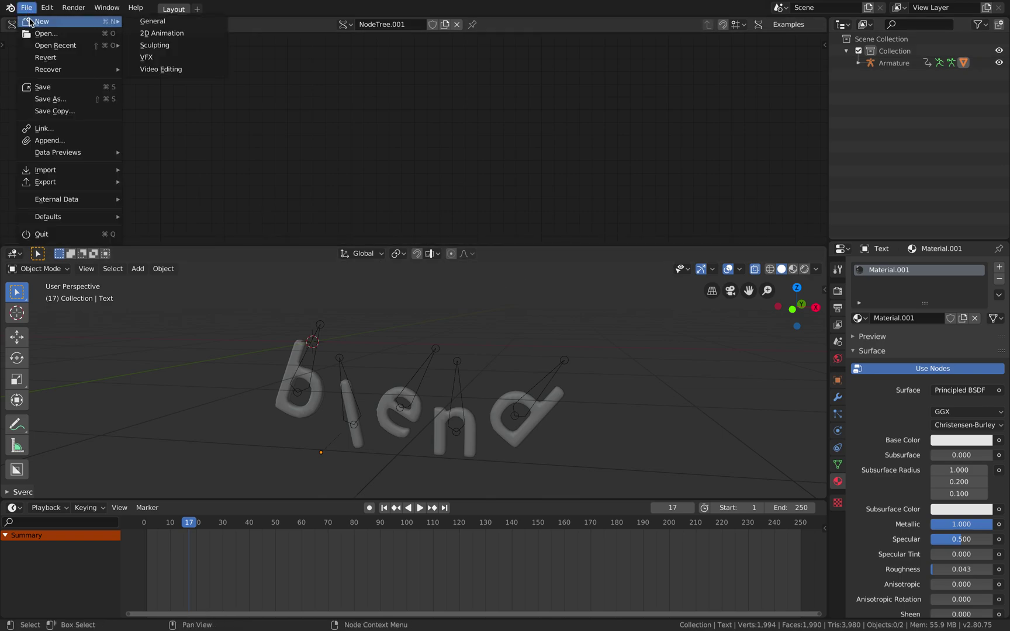
left_click(155, 22)
left_click(424, 329)
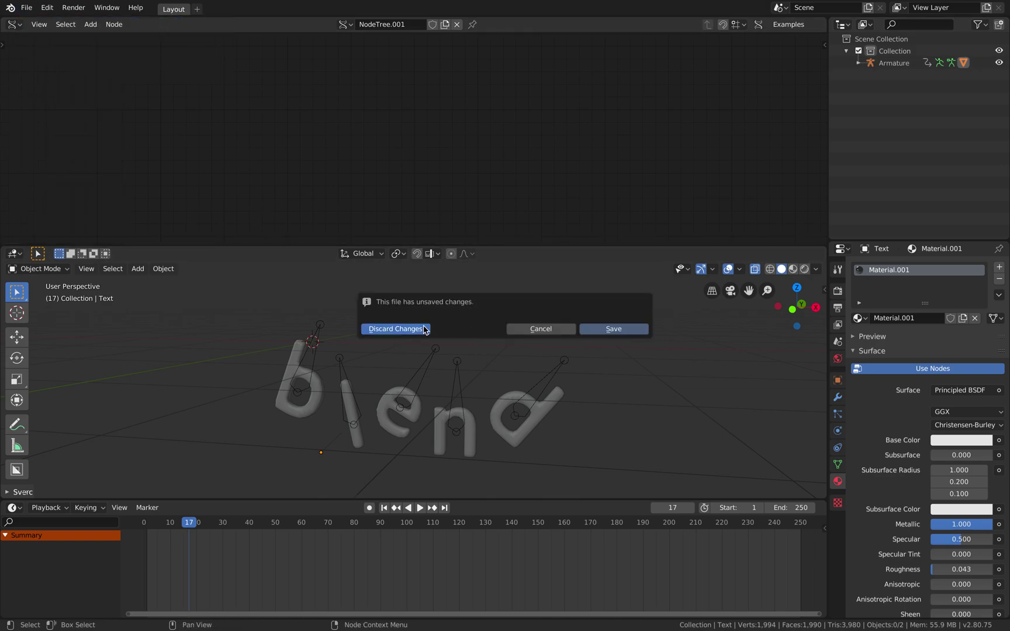
key("a")
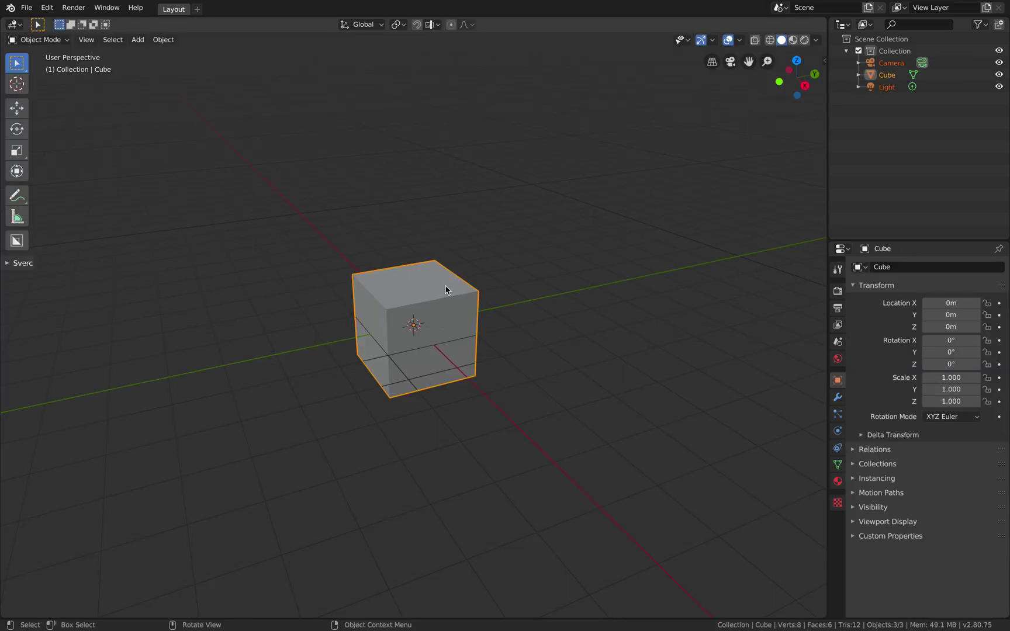
key("Delete")
- Import randomtext3.fbx from the Desktop folder USDZ_BallonText, with the file list sorted by date
left_click(27, 7)
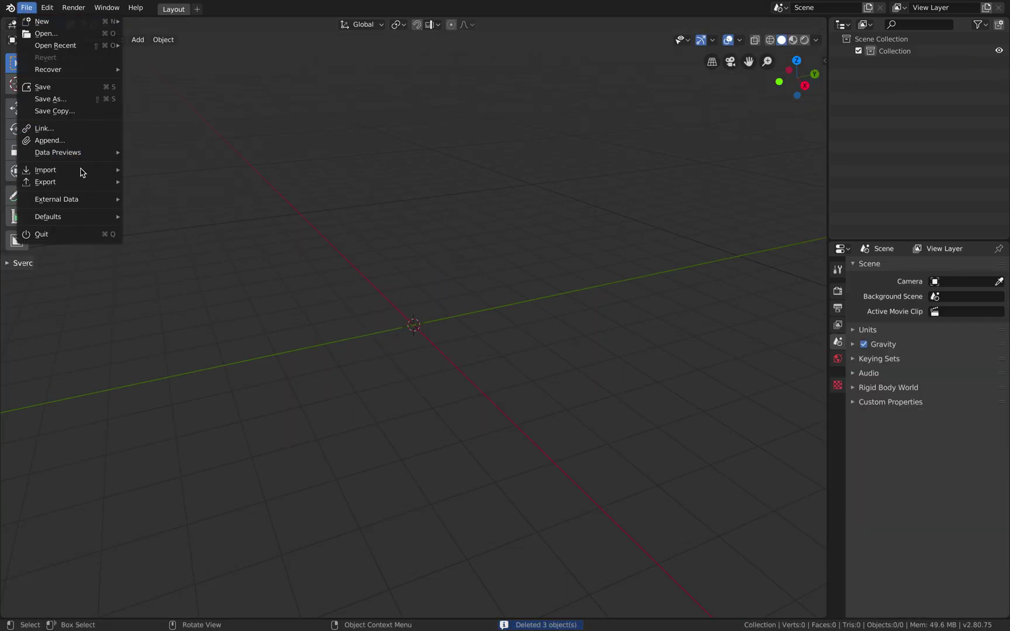
mouse_move(82, 169)
left_click(153, 243)
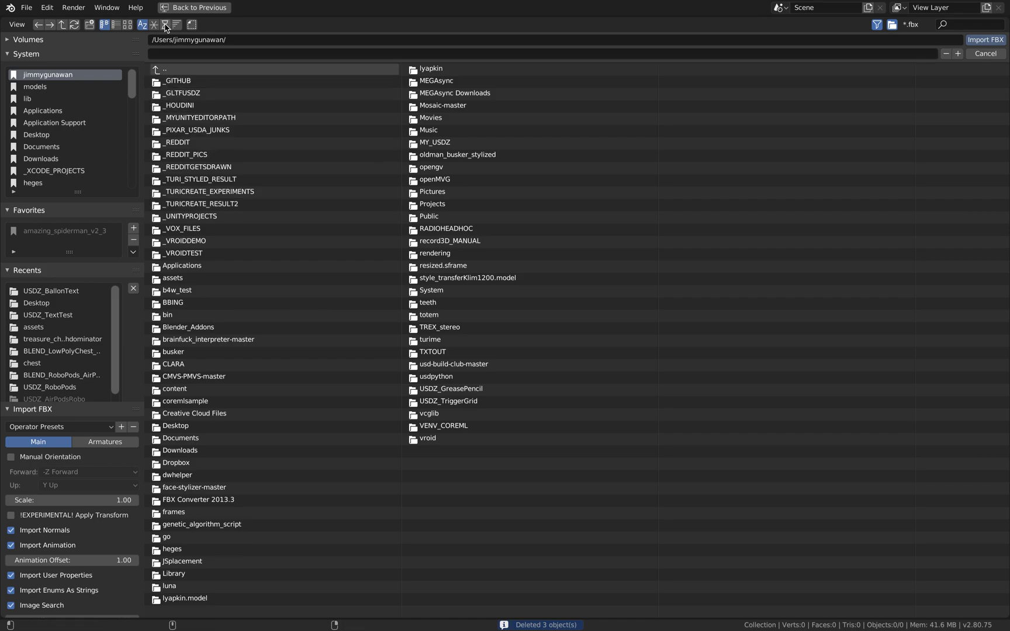
left_click(166, 24)
left_click(187, 81)
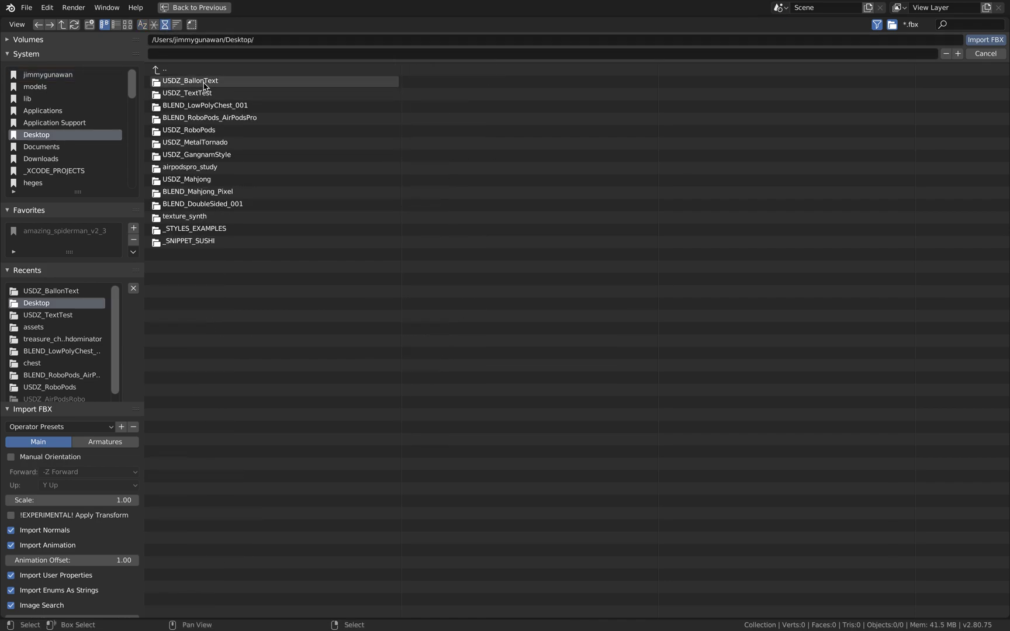
double_click(201, 82)
double_click(201, 81)
- Play back the imported text animation to check how the letters move
middle_click_drag(462, 320, 470, 343)
scroll(503, 328, "up", 5)
key("space")
key("space")
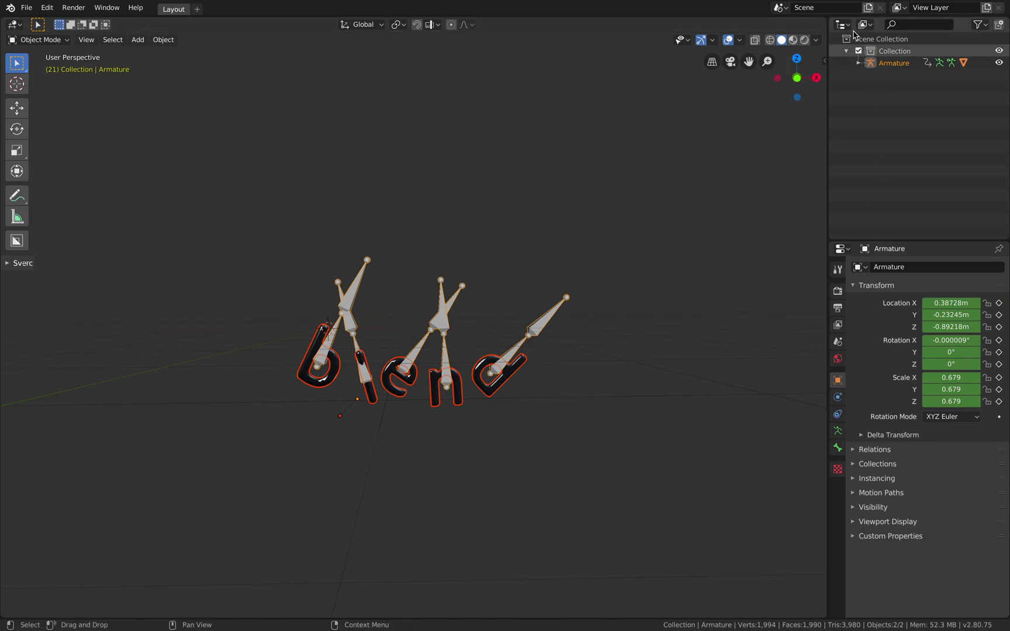
- Split the 3D viewport and turn the new lower area into a Timeline
left_click_drag(825, 20, 815, 530)
left_click(16, 536)
left_click(155, 417)
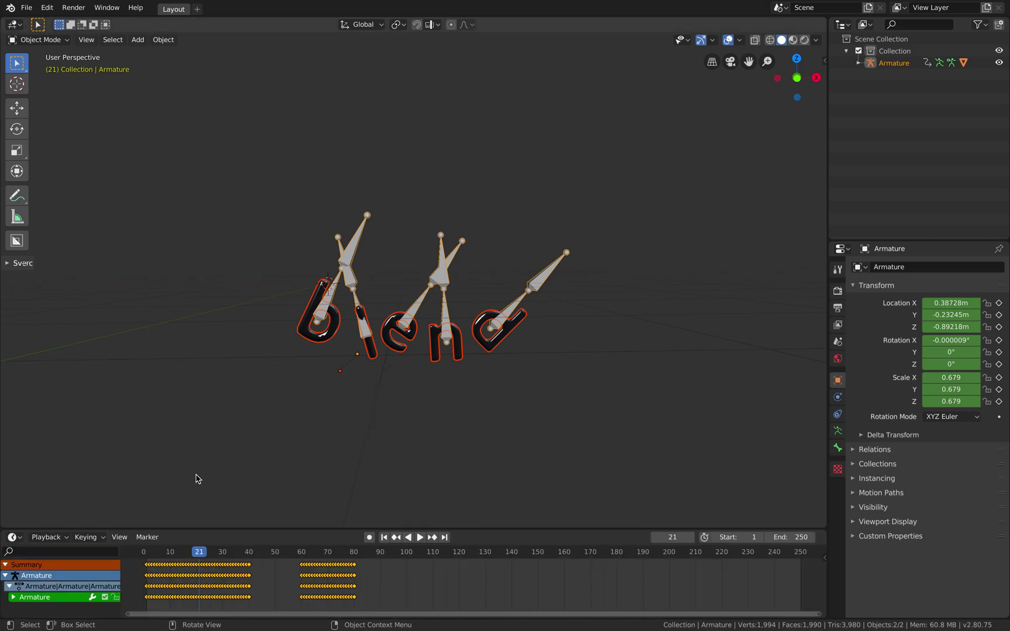
- Scrub to frame 83, set the scene's end frame to 80 and play back the animation
left_click_drag(337, 553, 362, 552)
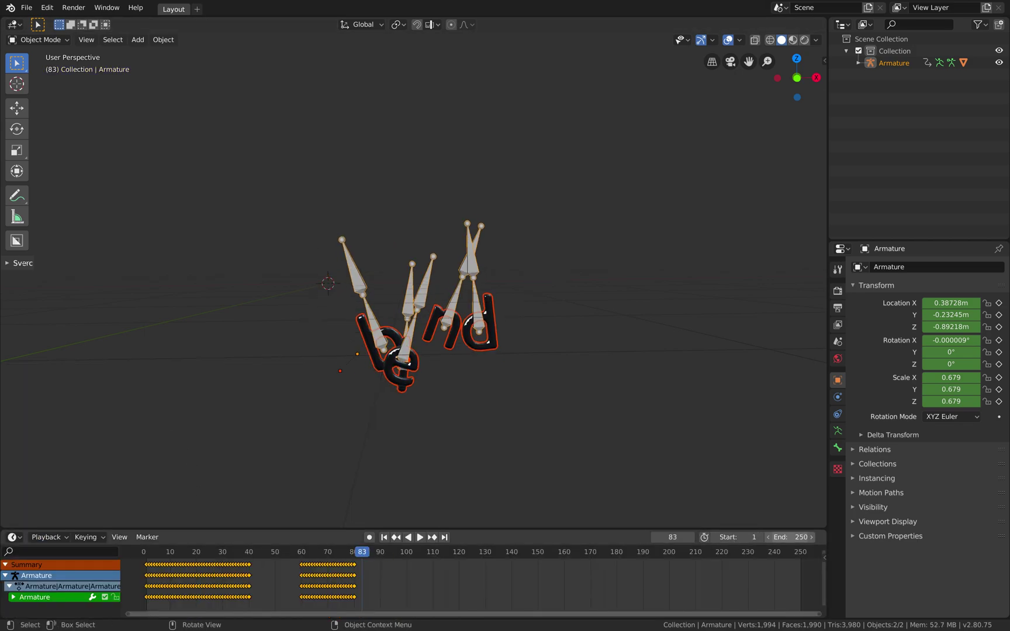
type("80")
key("Return")
key("space")
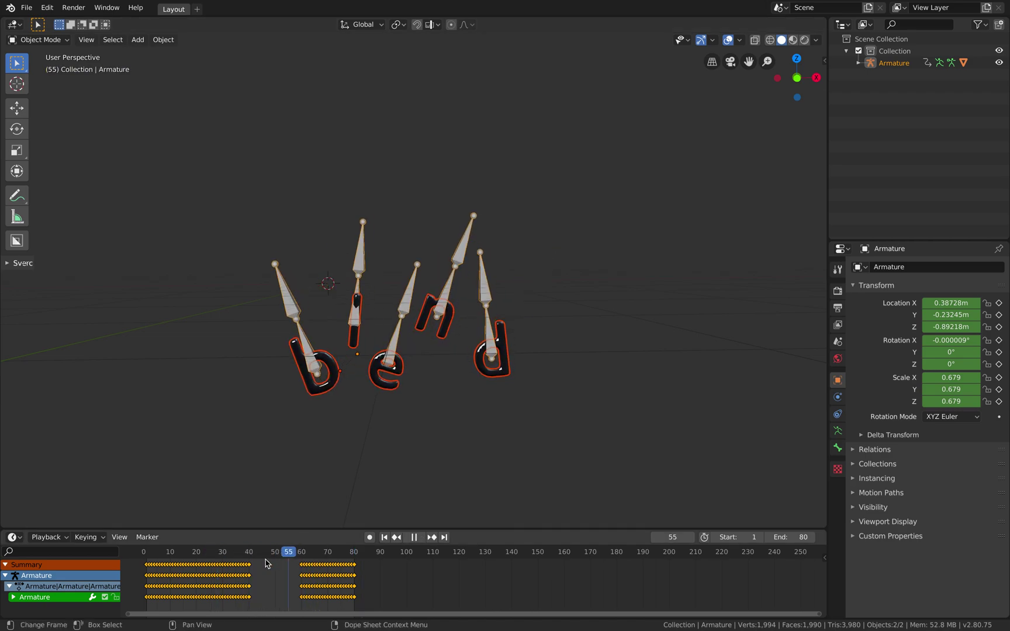
key("Escape")
- Move the second block of armature keyframes, after frame 60, back to directly follow the keyframes ending at frame 40
left_click(295, 559)
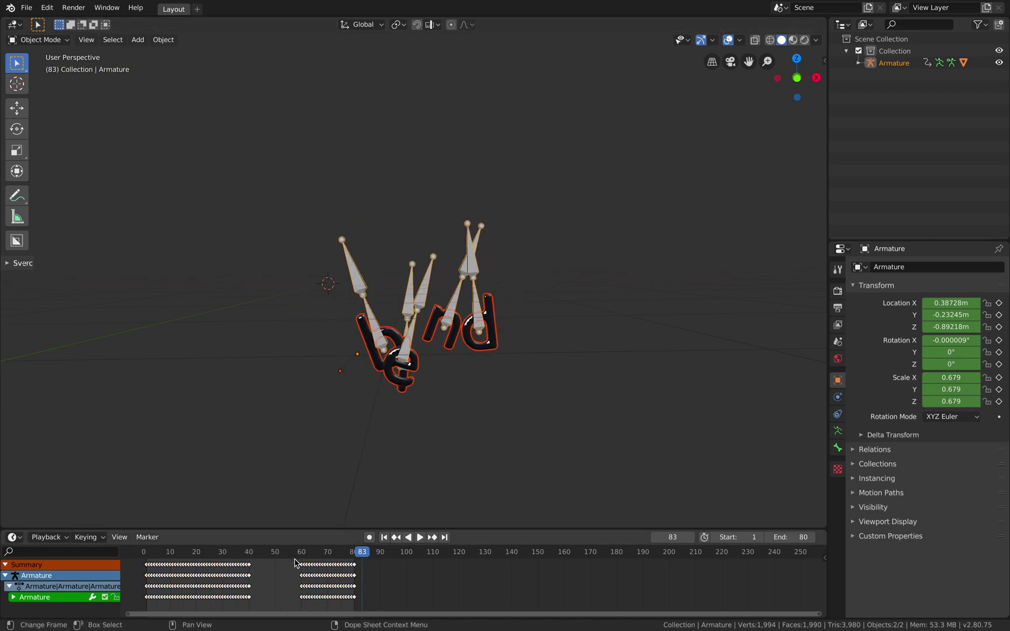
left_click_drag(298, 567, 354, 591)
key("g")
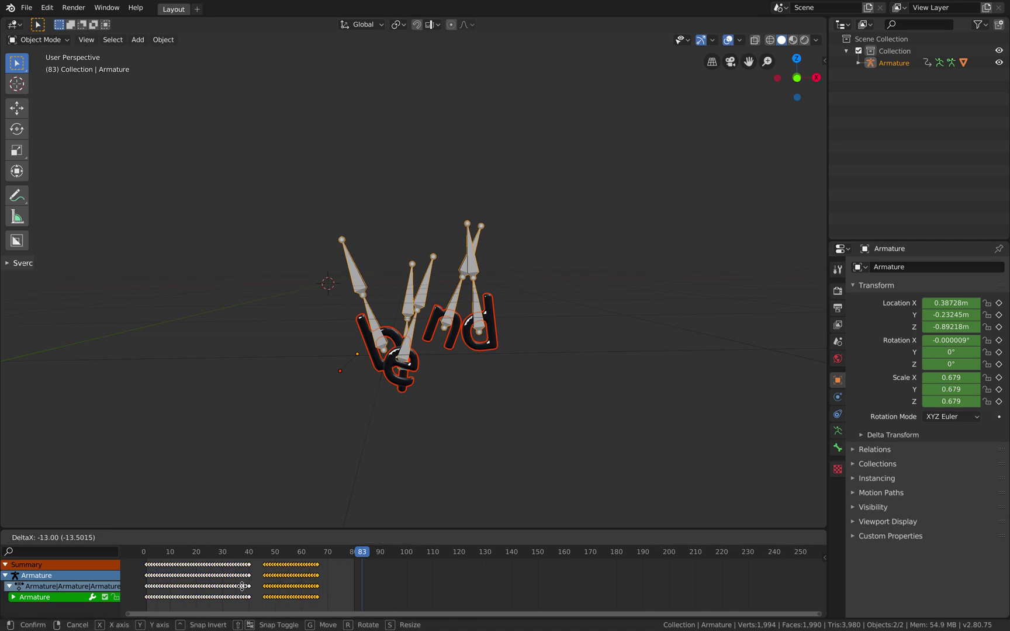
left_click(234, 586)
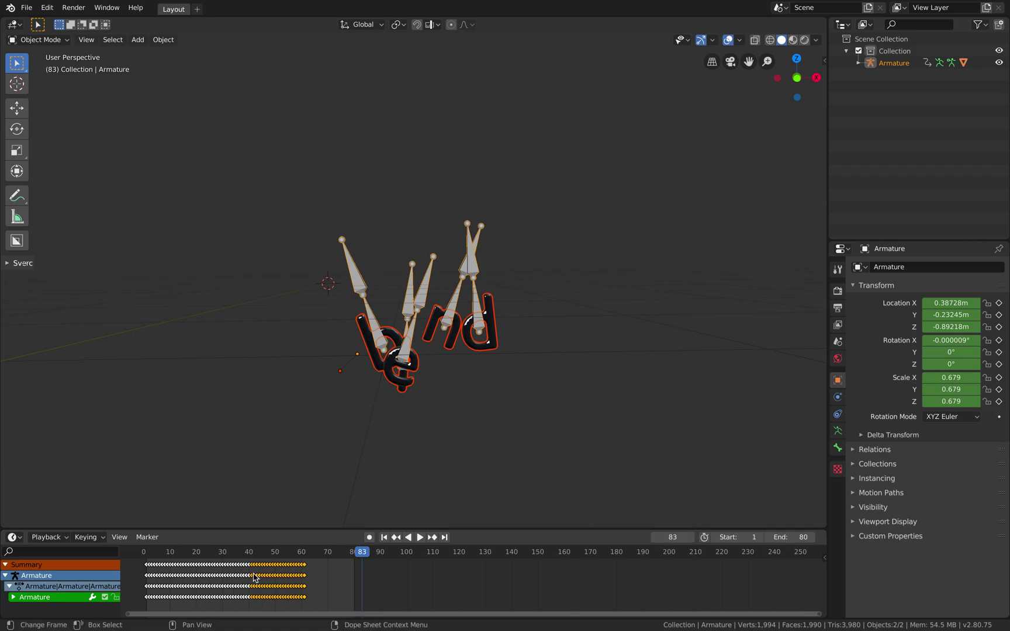
- Play the closed-up animation and set the scene's end frame to 62
key("space")
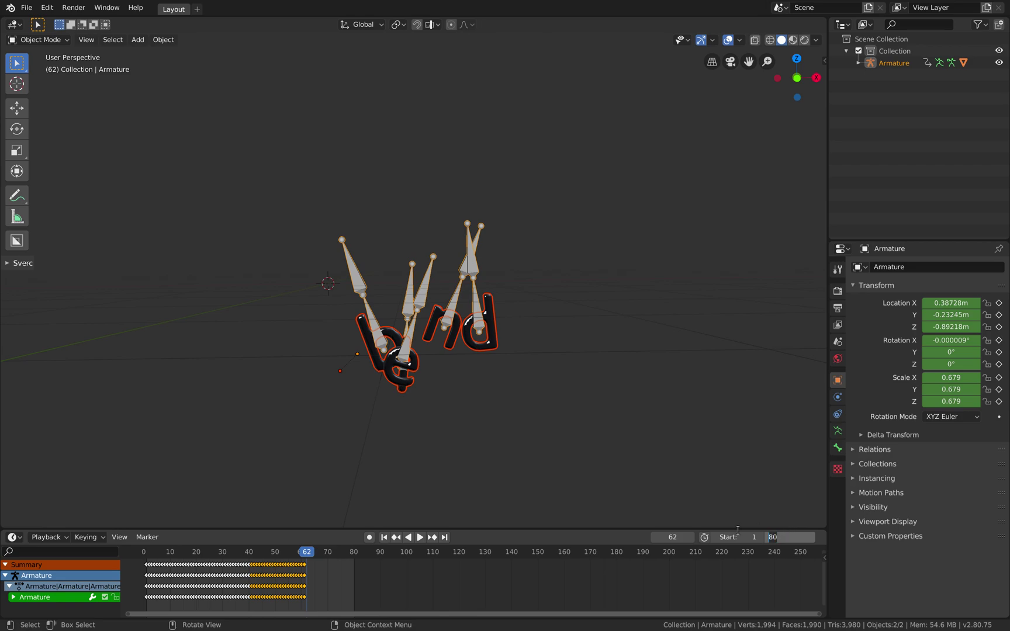
type("62")
key("Return")
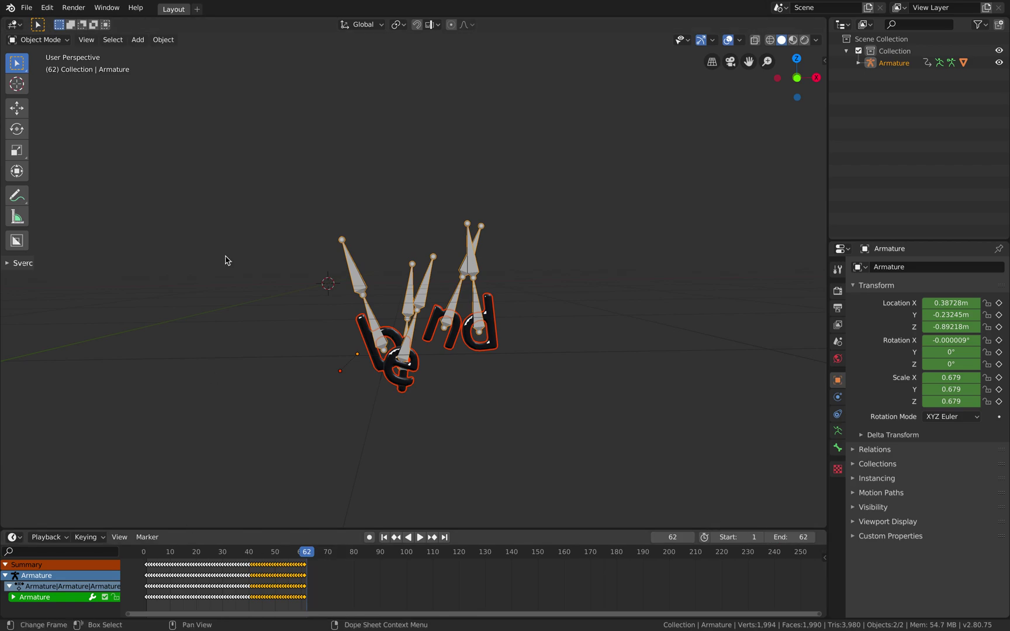
- Export the scene as glTF Binary (.glb) named untitled into the Desktop folder USDZ_BallonText
left_click(26, 8)
mouse_move(97, 184)
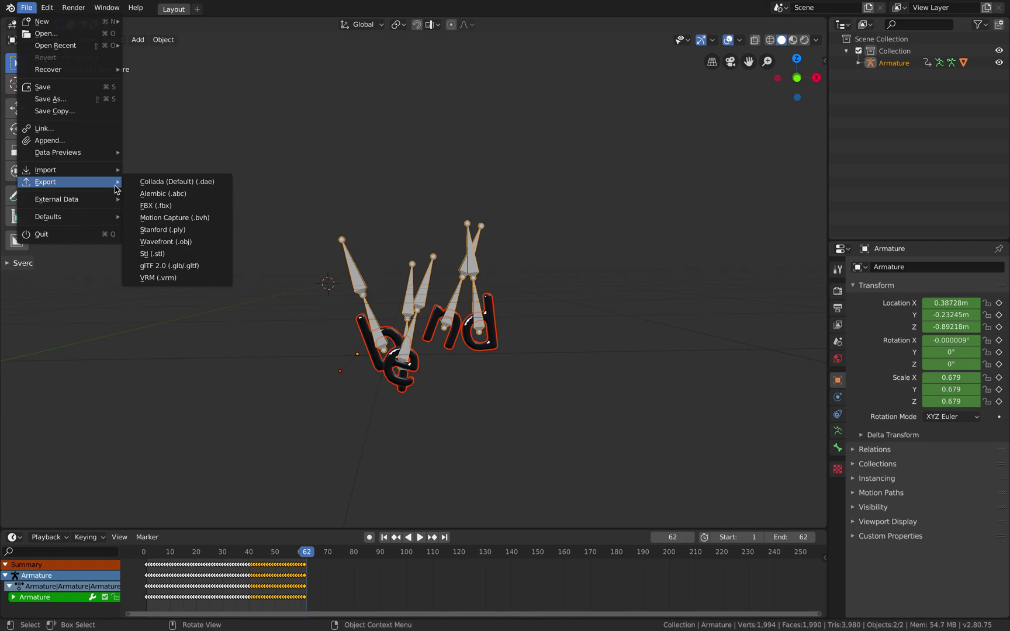
left_click(194, 276)
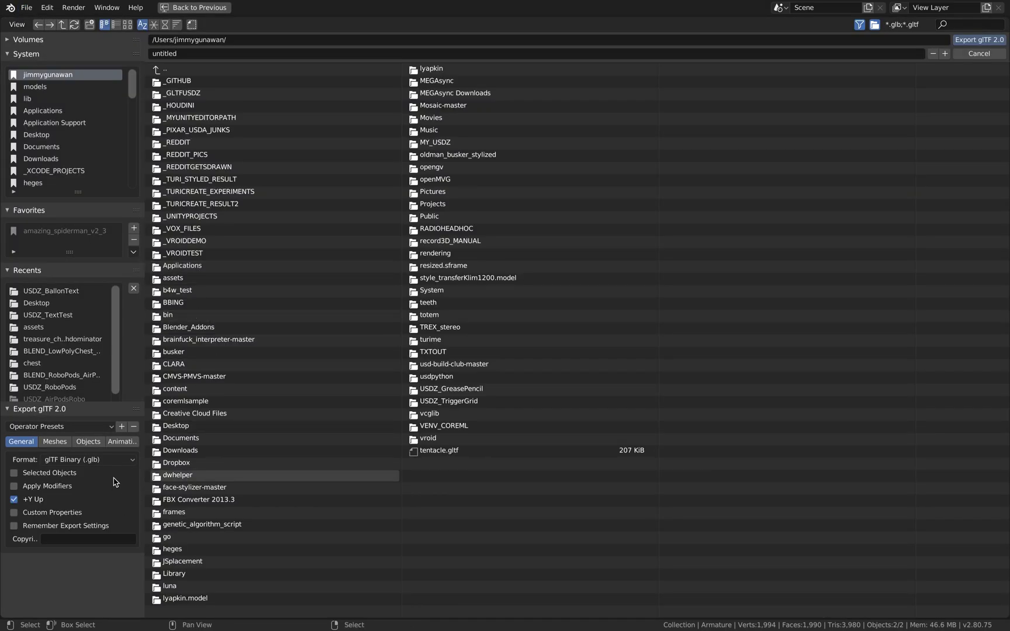
left_click(165, 24)
left_click(193, 83)
left_click(195, 81)
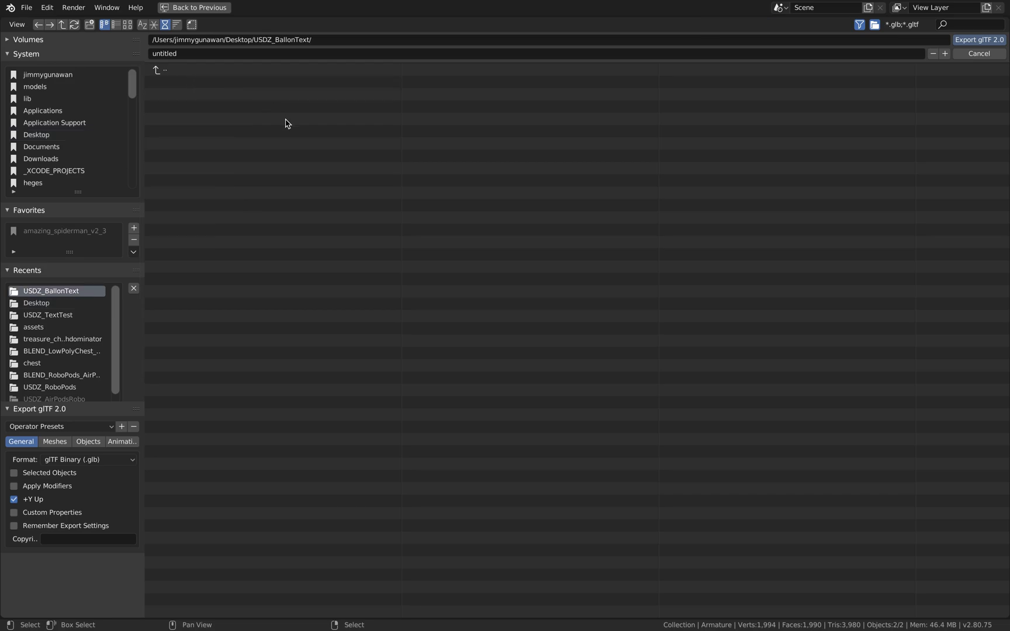
left_click(966, 43)
- Switch to Finder and open the Desktop folder USDZ_BallonText
key("ctrl+Left")
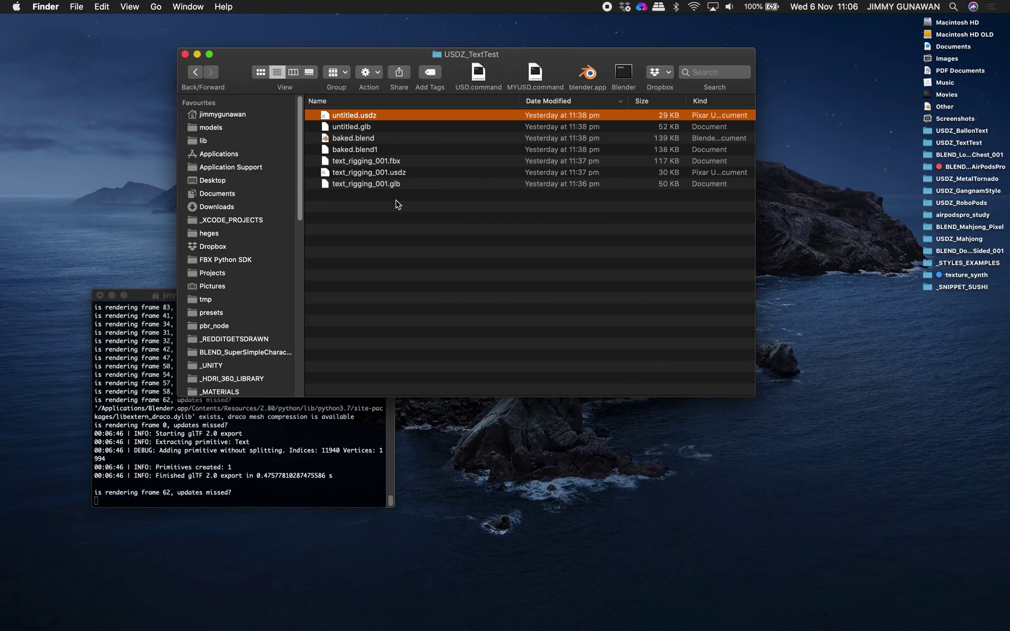
left_click_drag(430, 46, 587, 54)
left_click(412, 188)
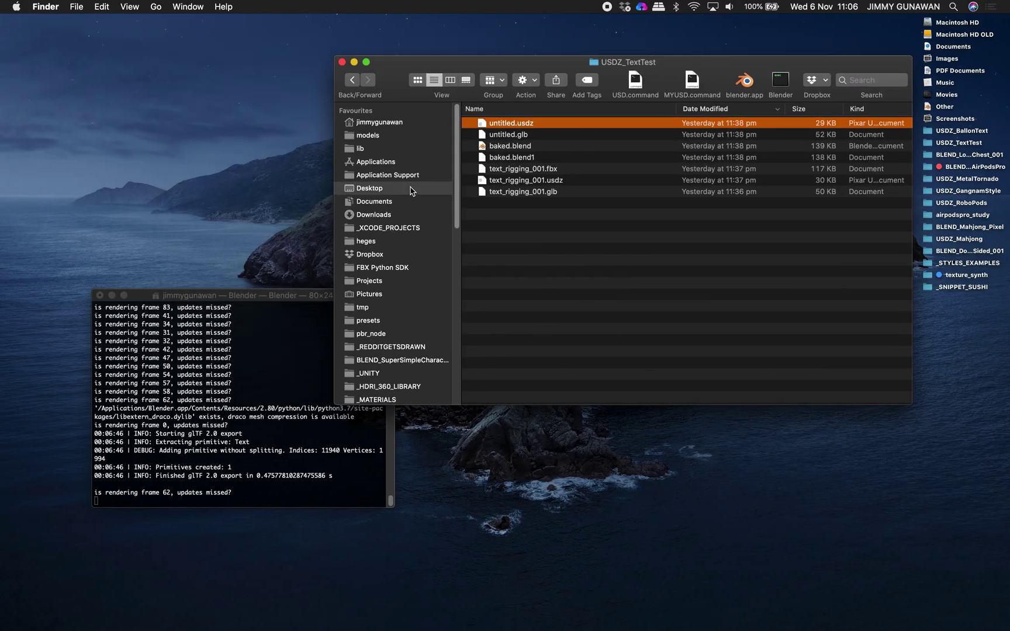
double_click(520, 124)
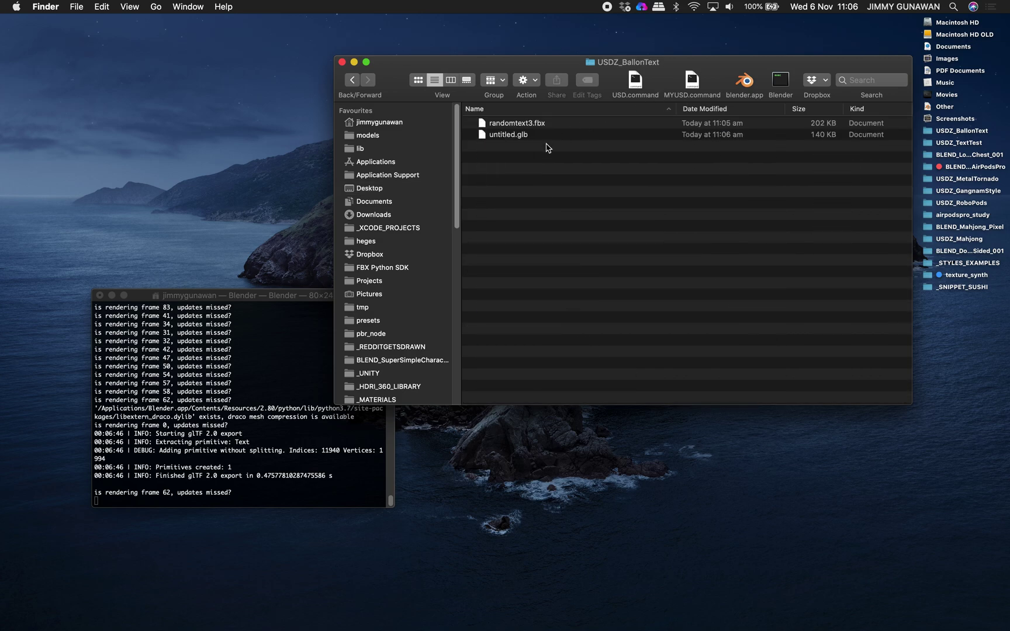
- Open a USD.command Terminal session and run usdzconvert on untitled.glb with -metersPerUnit 0.1
left_click_drag(304, 295, 305, 307)
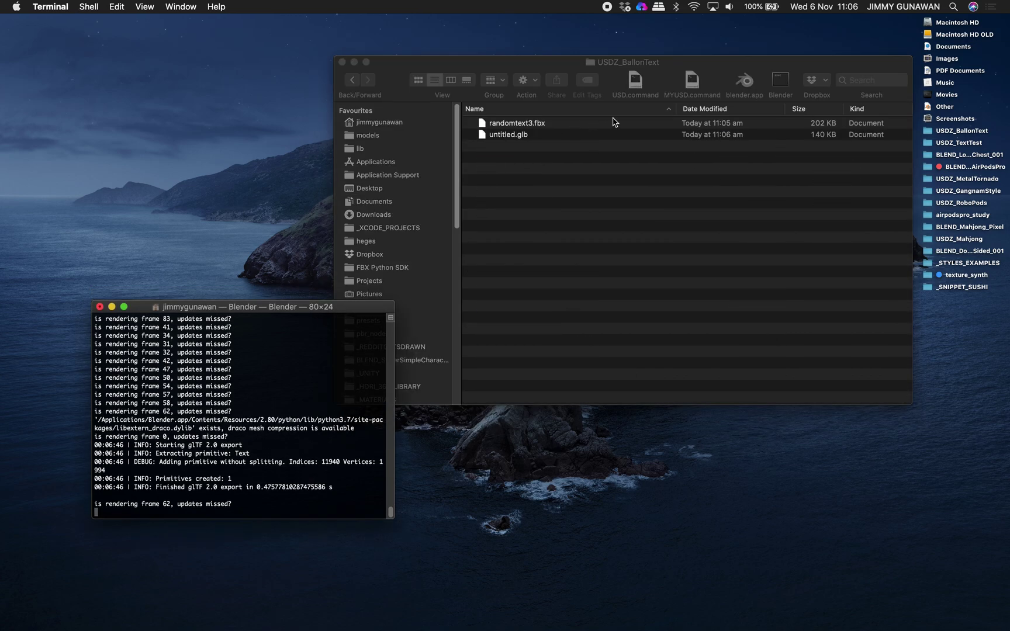
left_click(637, 87)
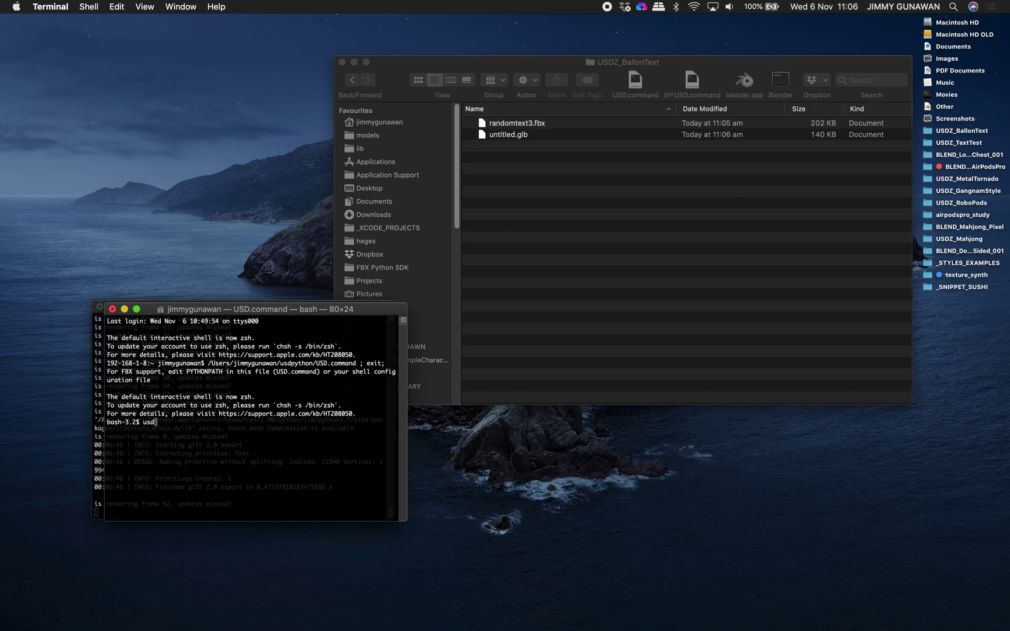
type("usdzconvert")
left_click_drag(502, 141, 277, 445)
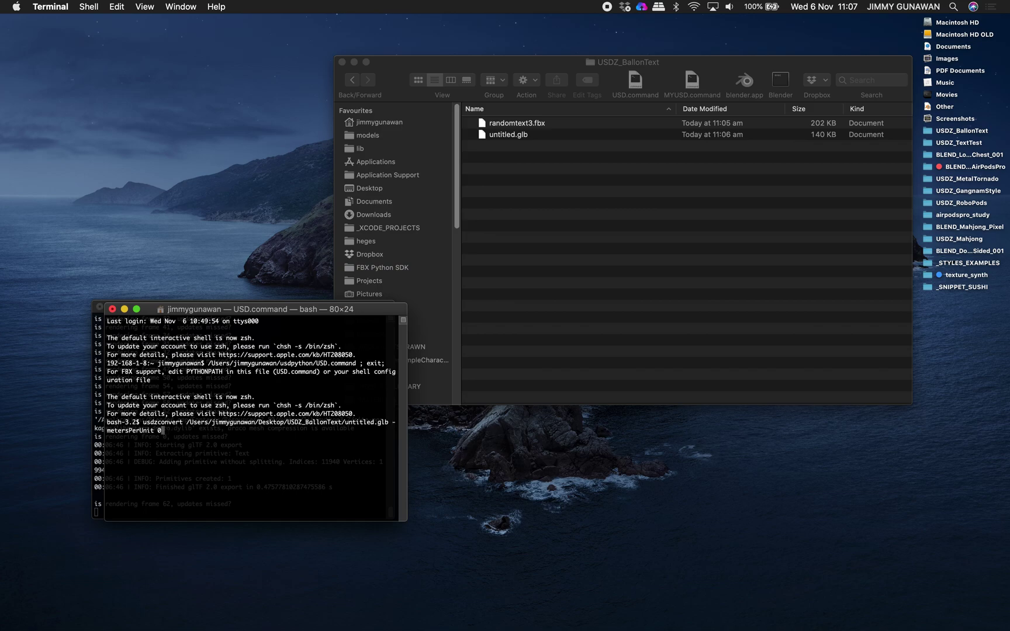
left_click(529, 243)
- Open Reality Composer and create a project with a Horizontal anchor
left_click(953, 6)
type("rea")
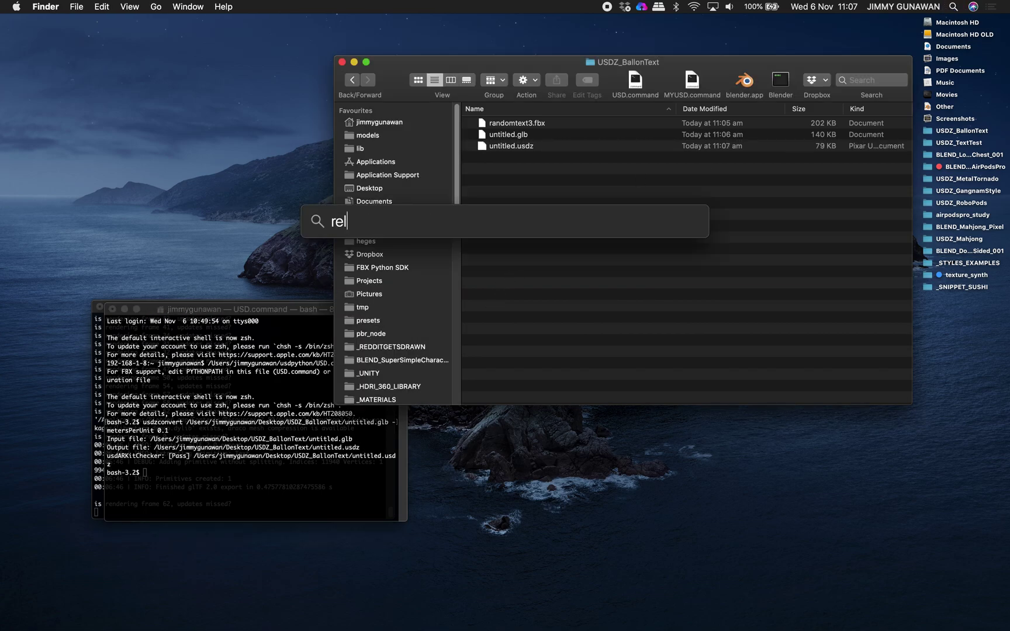
type("li")
key("Return")
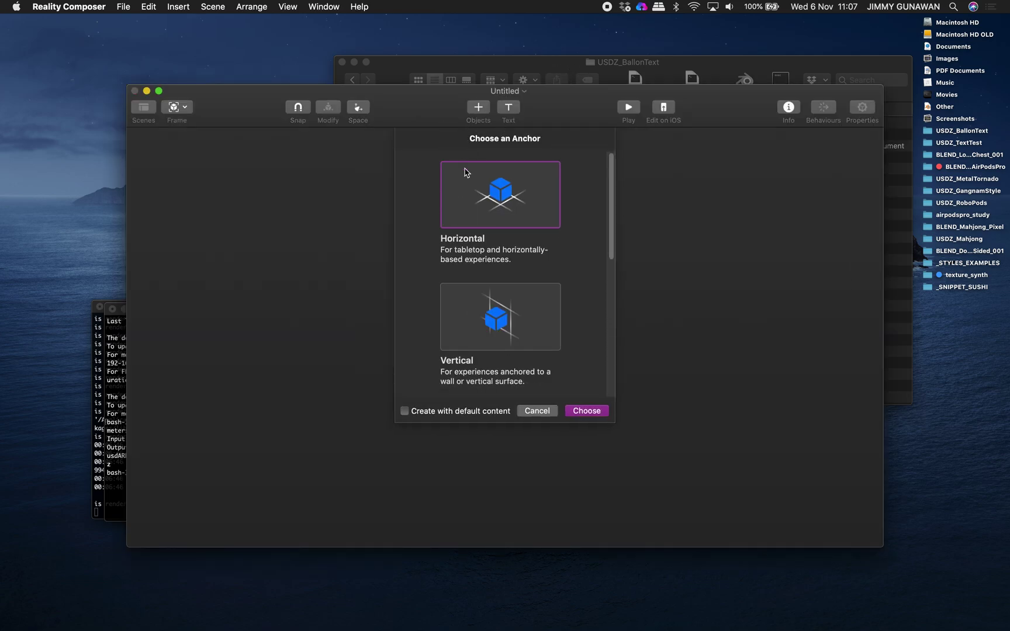
double_click(520, 208)
- Add untitled.usdz from the Finder folder to the scene and raise it to a Y position of about 20 cm
left_click_drag(570, 94, 551, 162)
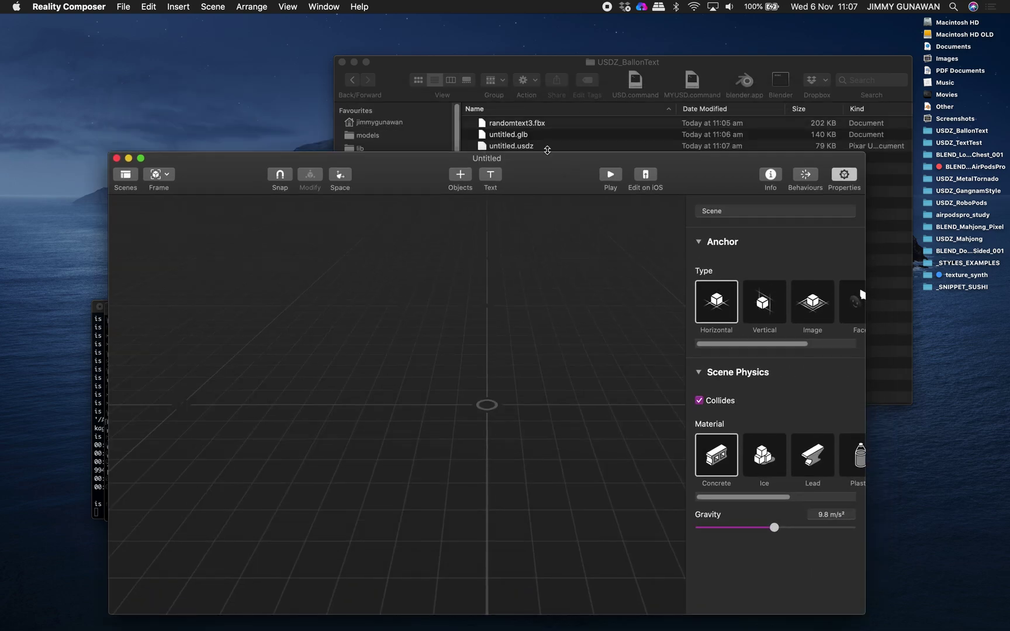
left_click_drag(494, 298, 489, 347)
left_click(518, 431)
left_click_drag(517, 303, 516, 237)
left_click_drag(615, 255, 615, 359)
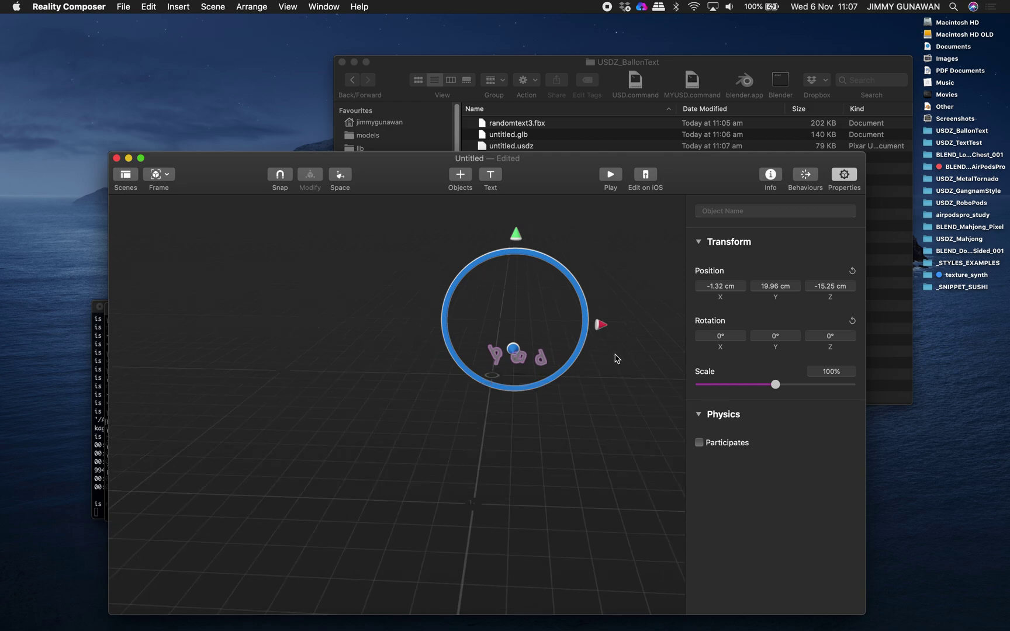
scroll(614, 354, "up", 5)
- Add a custom behaviour with a Scene Start trigger
left_click(809, 179)
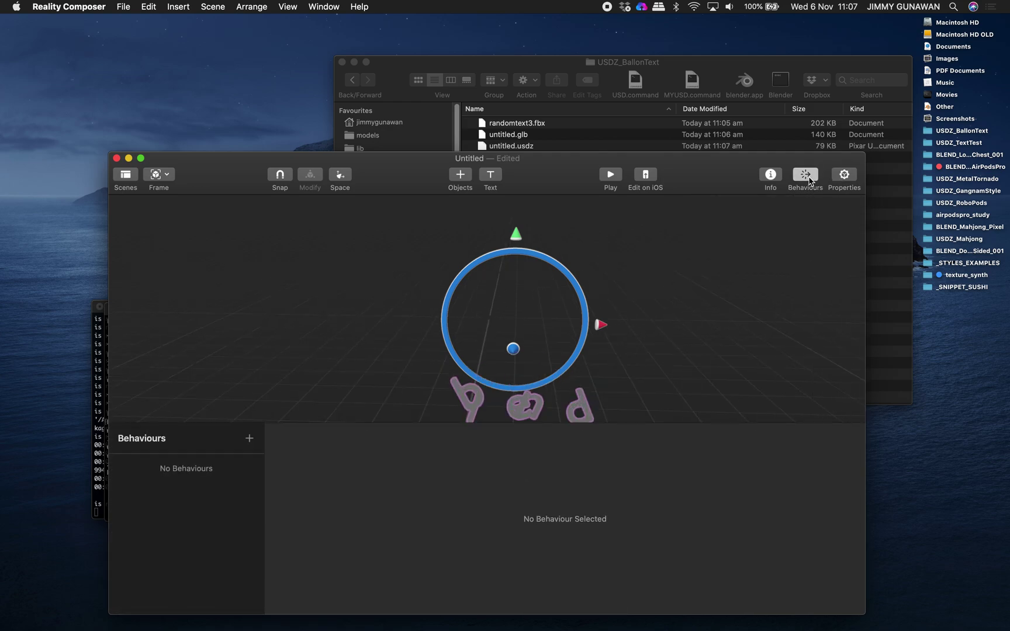
left_click(250, 438)
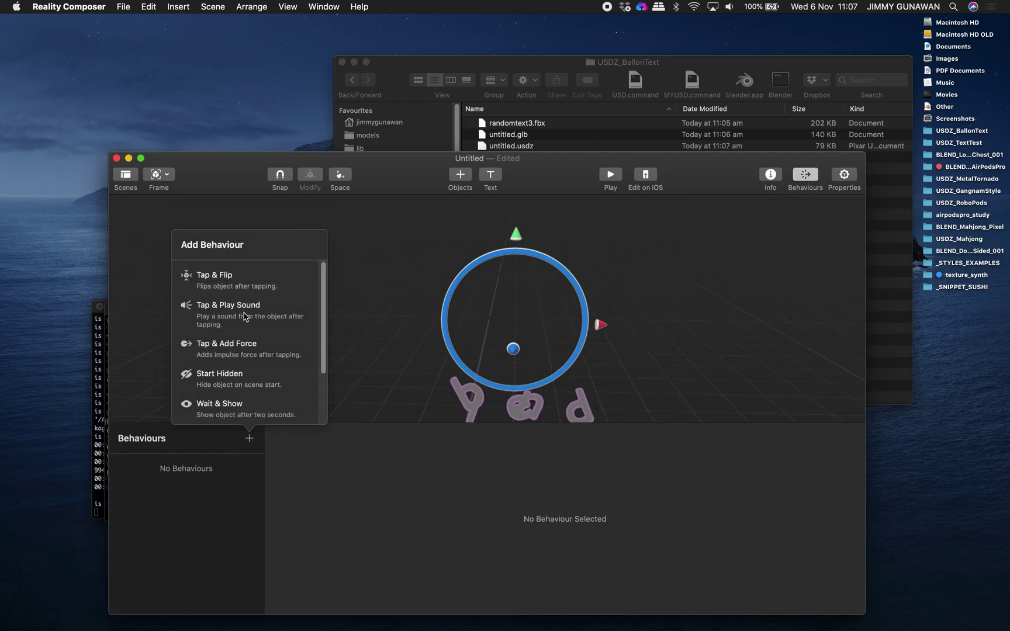
scroll(245, 310, "down", 3)
left_click(237, 409)
left_click(321, 493)
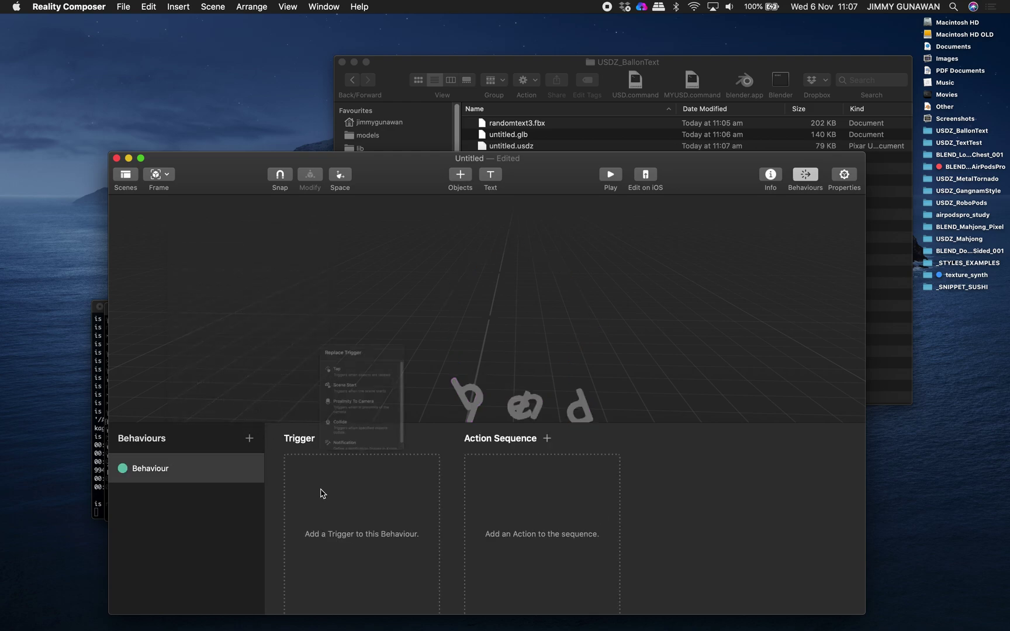
left_click(348, 336)
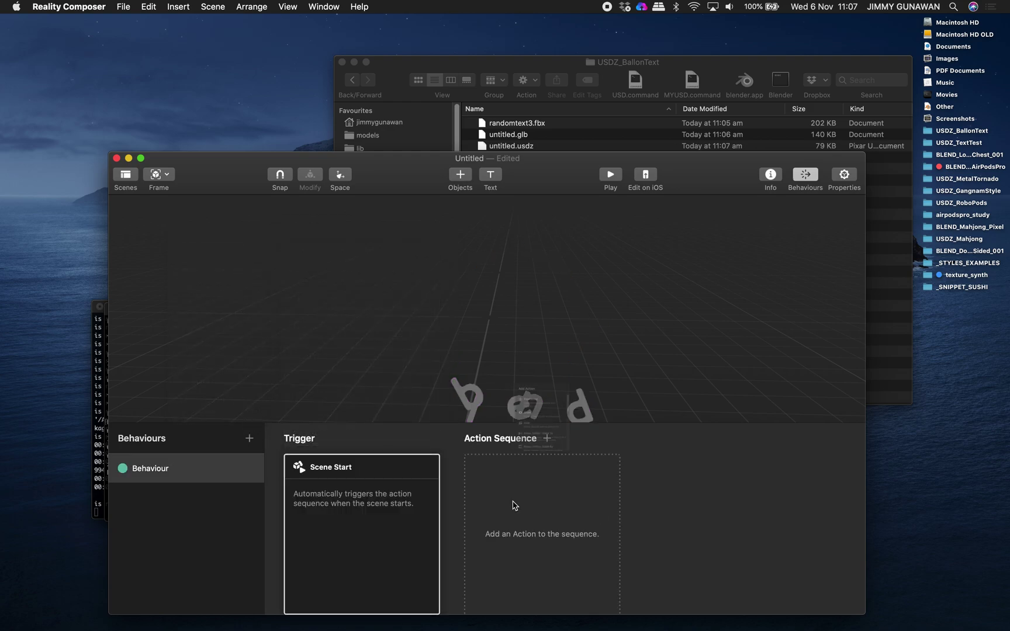
- Add a Usdz Animation action to the behaviour's action sequence
left_click(514, 504)
scroll(538, 402, "down", 5)
scroll(538, 401, "down", 5)
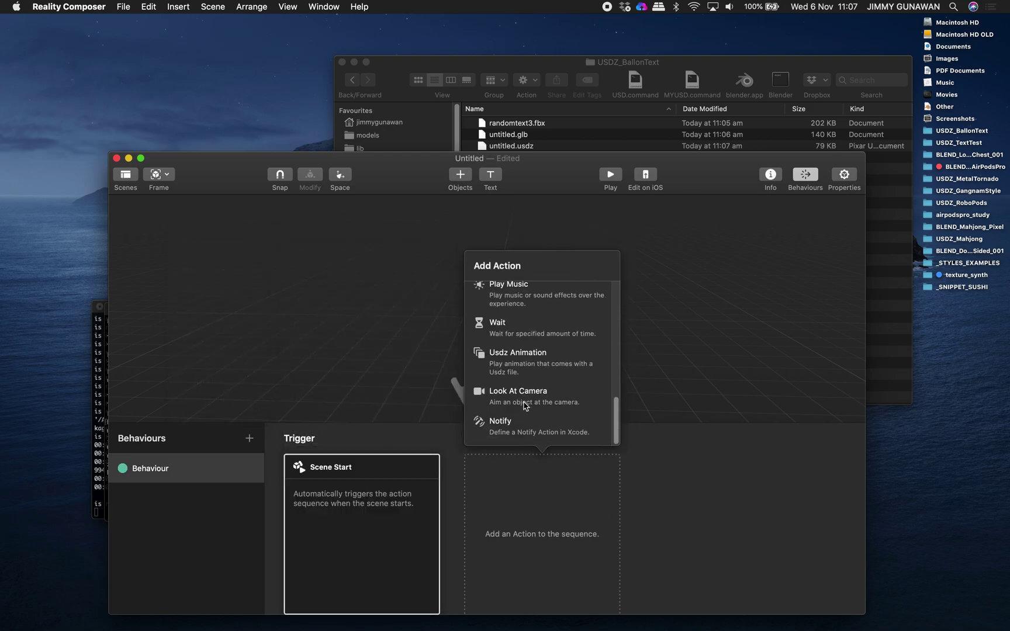
left_click(517, 357)
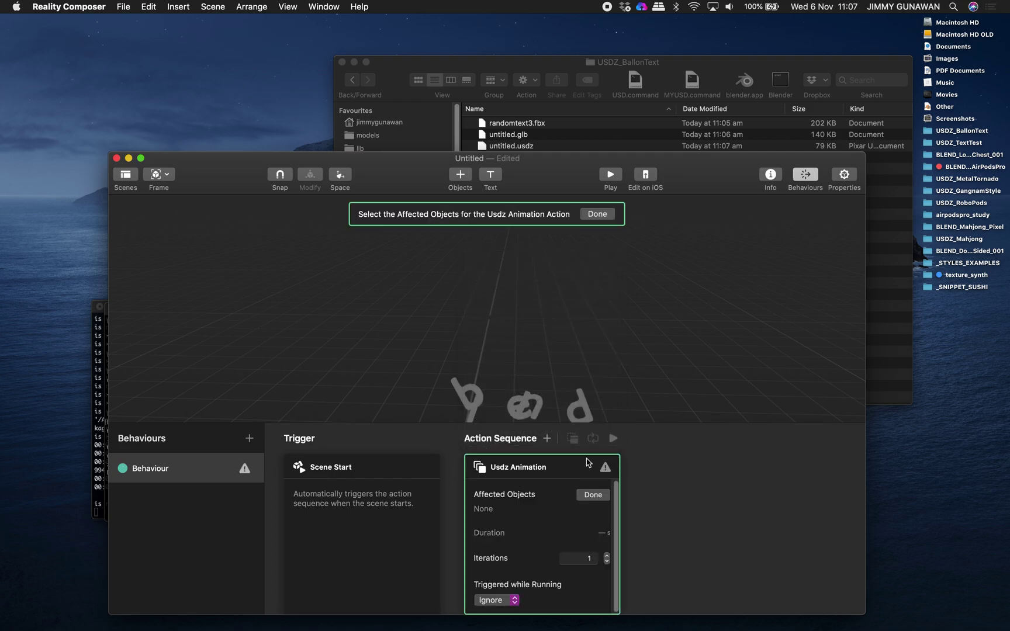
- Assign the blend text as the Usdz Animation action's affected object and play the scene to inspect the animation
left_click(543, 411)
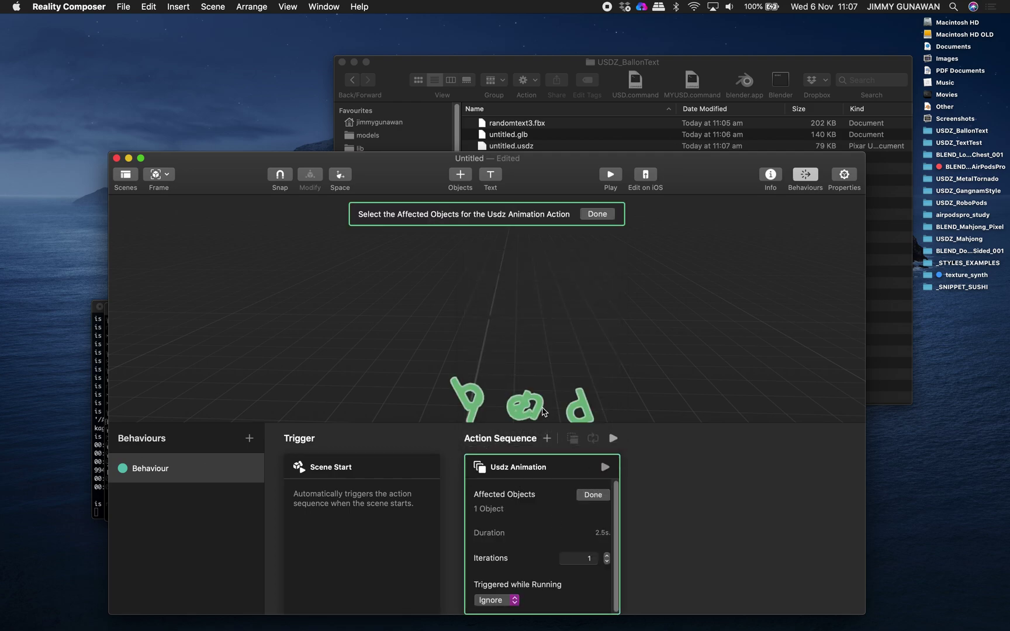
left_click(592, 495)
left_click(610, 174)
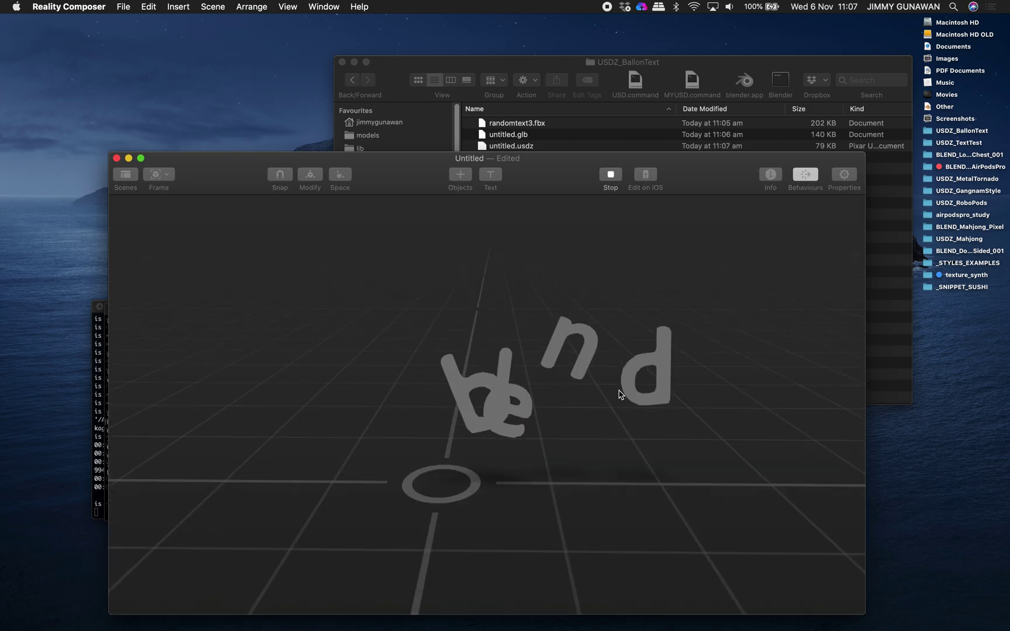
scroll(642, 393, "up", 10)
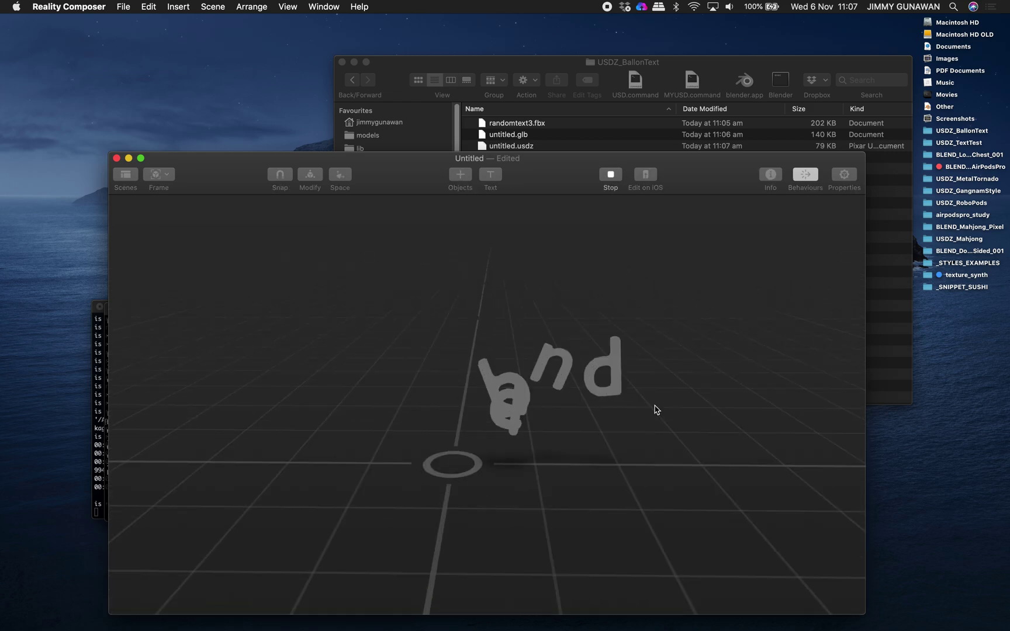
left_click_drag(659, 405, 632, 399)
left_click_drag(556, 389, 496, 370)
scroll(478, 353, "up", 5)
scroll(514, 366, "up", 5)
scroll(514, 366, "down", 5)
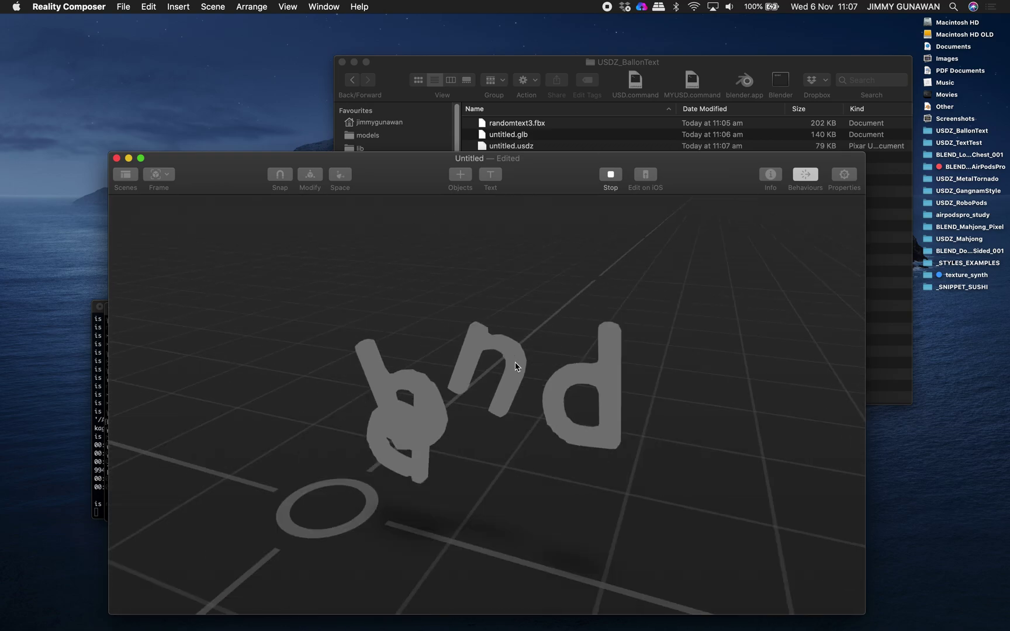
- Switch to Blender and unwrap the text mesh with Smart UV Project at an angle limit of 66 and an island margin of 0
key("super+Tab")
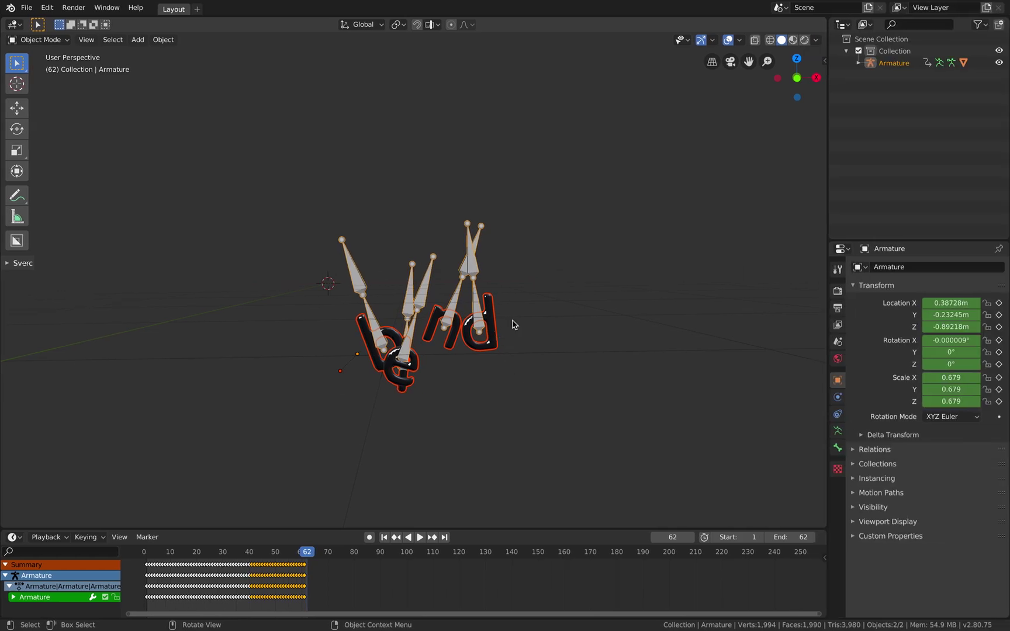
left_click(498, 320)
middle_click_drag(506, 309, 513, 312)
scroll(520, 314, "up", 3)
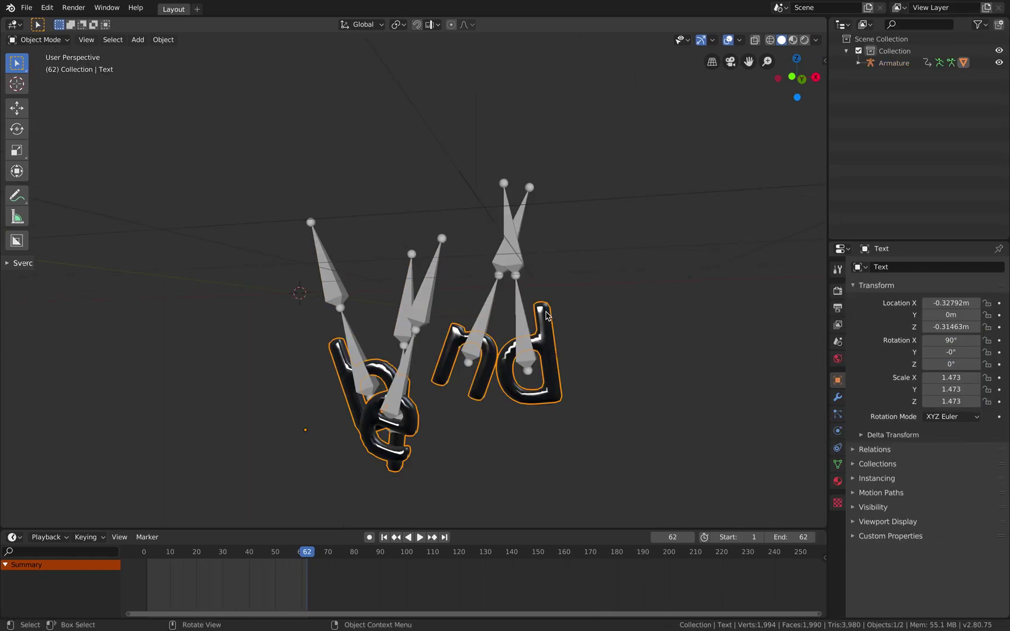
key("F3")
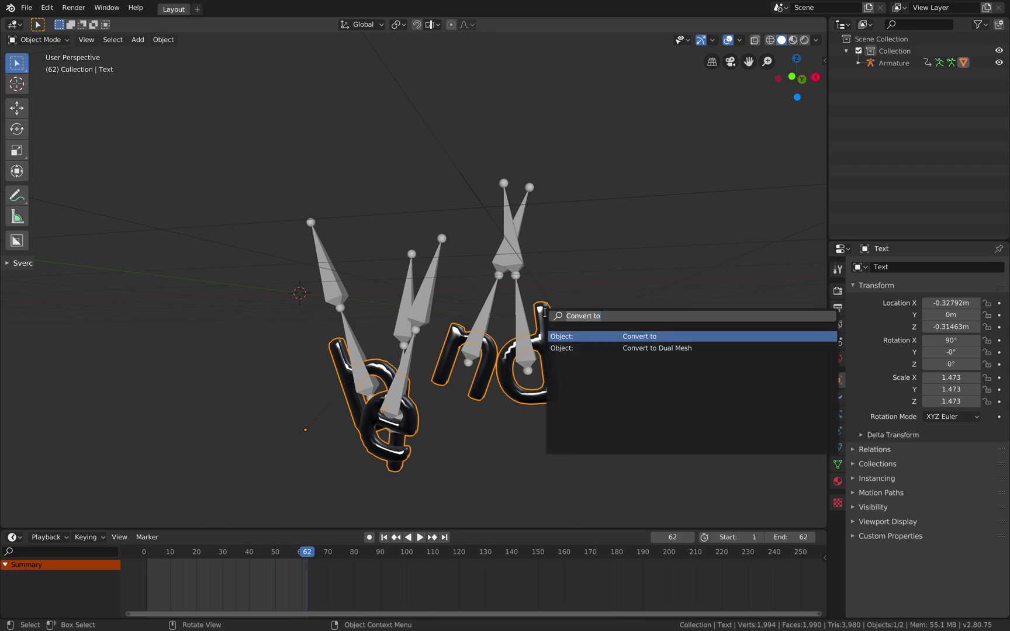
type("smar")
key("Return")
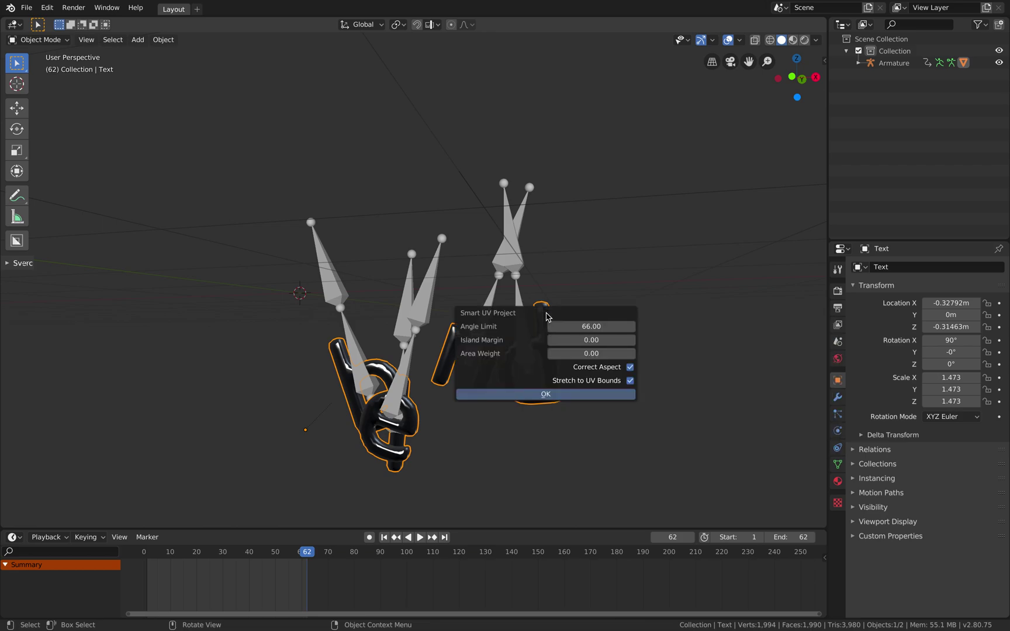
left_click(549, 395)
left_click(26, 7)
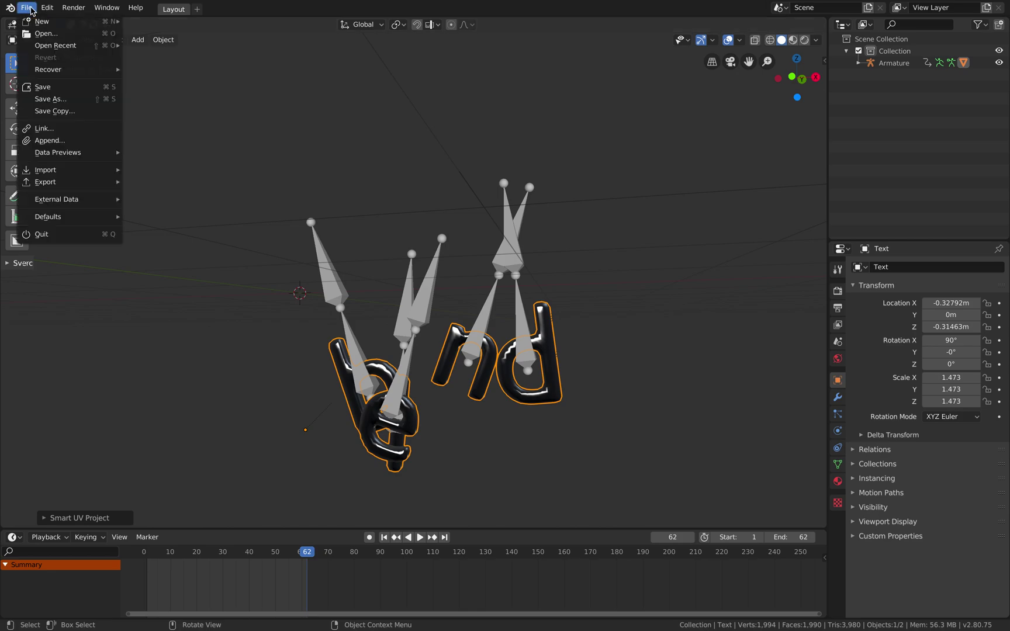
left_click(52, 97)
left_click(961, 54)
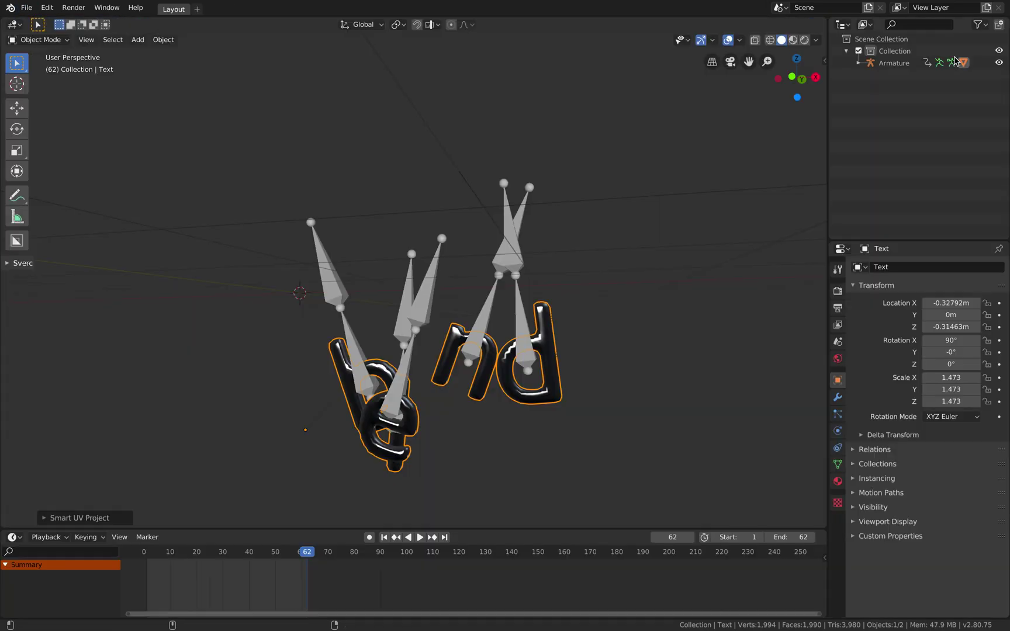
- Export the scene as glTF Binary, overwriting untitled.glb in the USDZ_BallonText folder
left_click(28, 10)
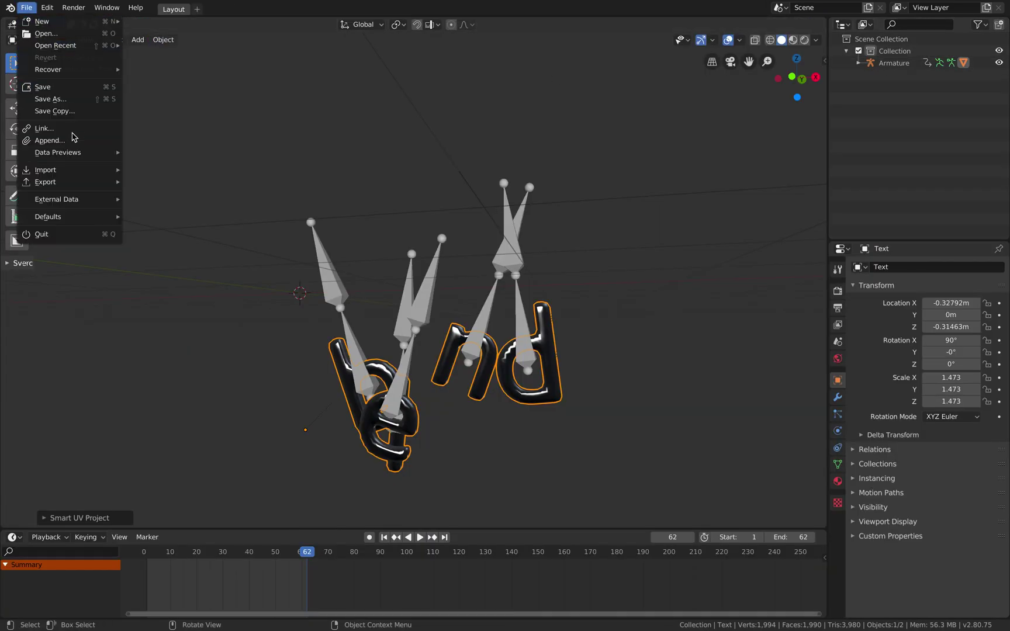
mouse_move(84, 184)
left_click(191, 267)
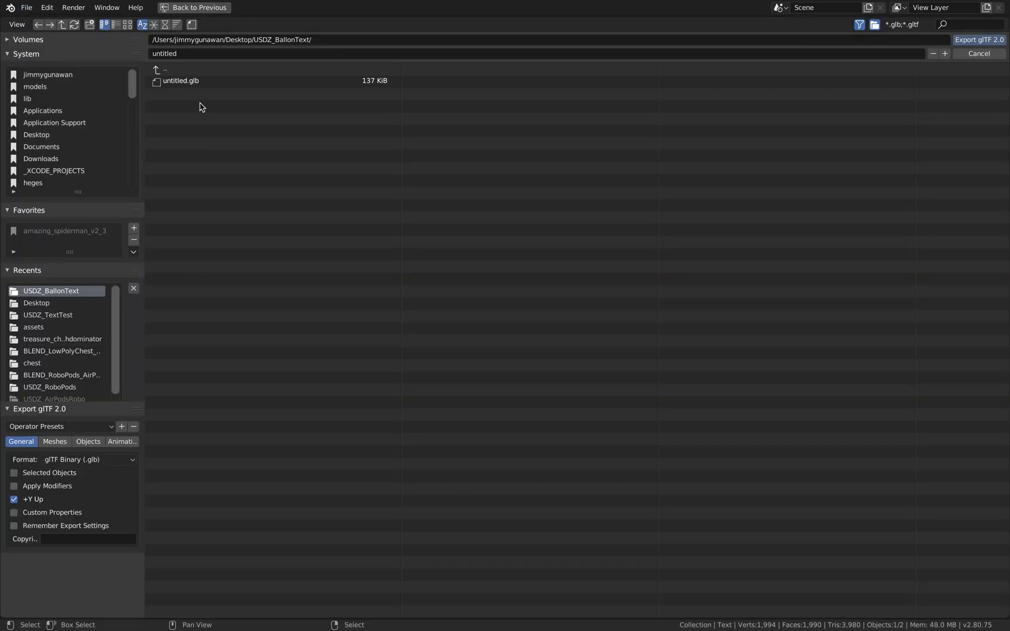
left_click(989, 36)
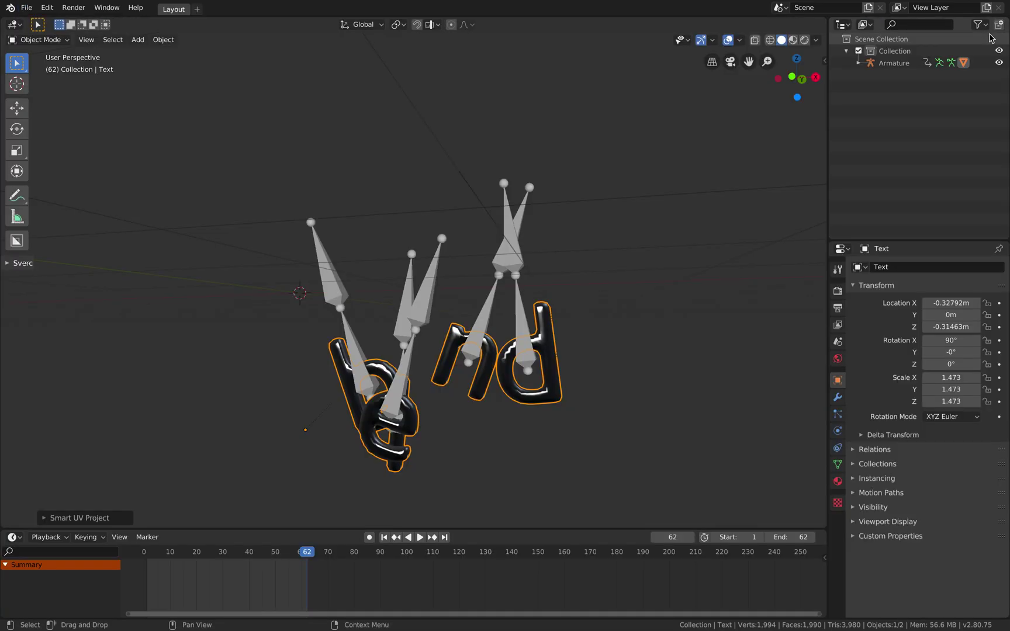
- Switch to Terminal and rerun the usdzconvert command on untitled.glb with metersPerUnit 0.1
key("ctrl+Left")
left_click_drag(346, 174, 494, 179)
left_click(203, 464)
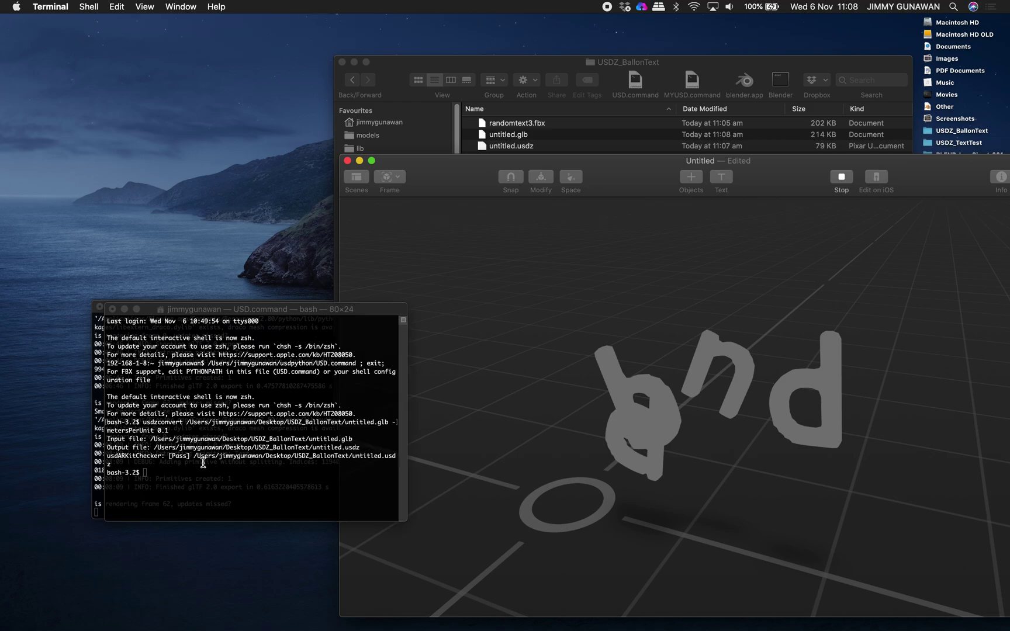
key("Up")
key("Return")
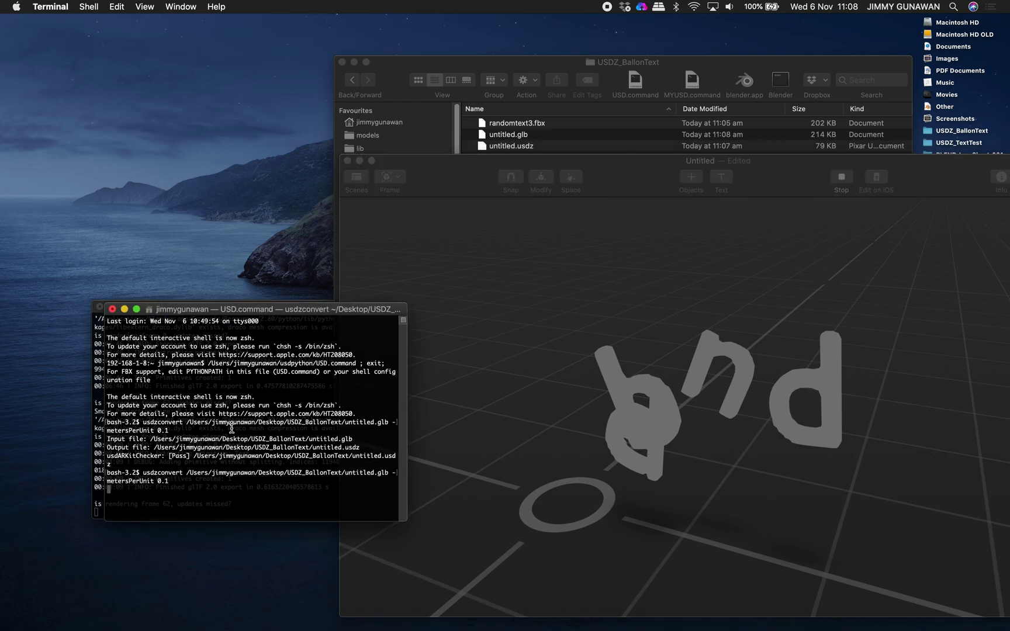
- Sort the USDZ_BallonText folder by date modified in Finder and preview the regenerated untitled.usdz
left_click_drag(525, 71, 507, 66)
left_click(682, 105)
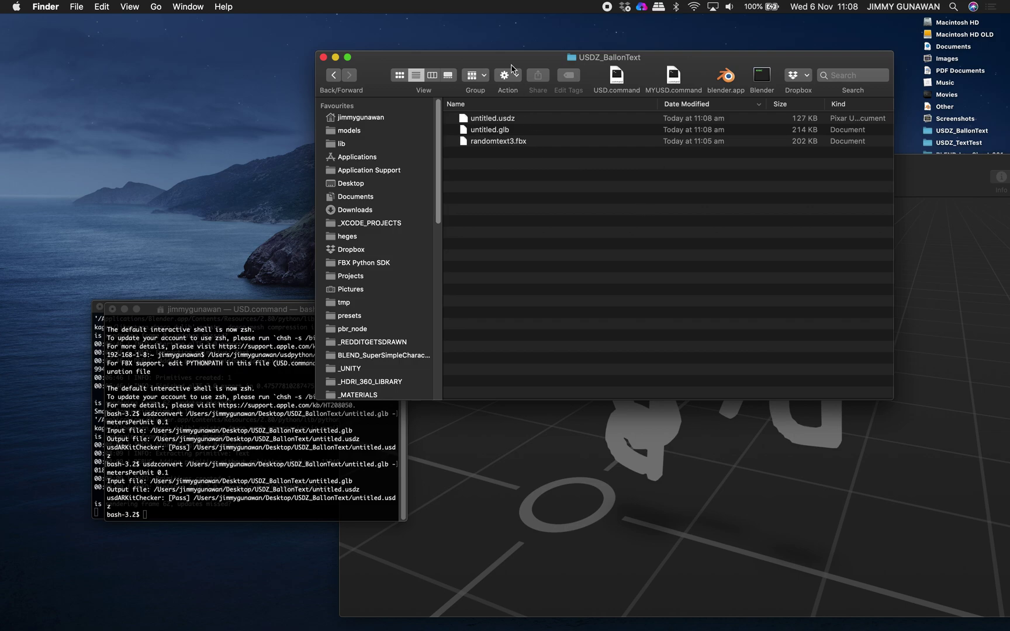
left_click_drag(513, 68, 387, 66)
left_click(377, 128)
left_click(378, 119)
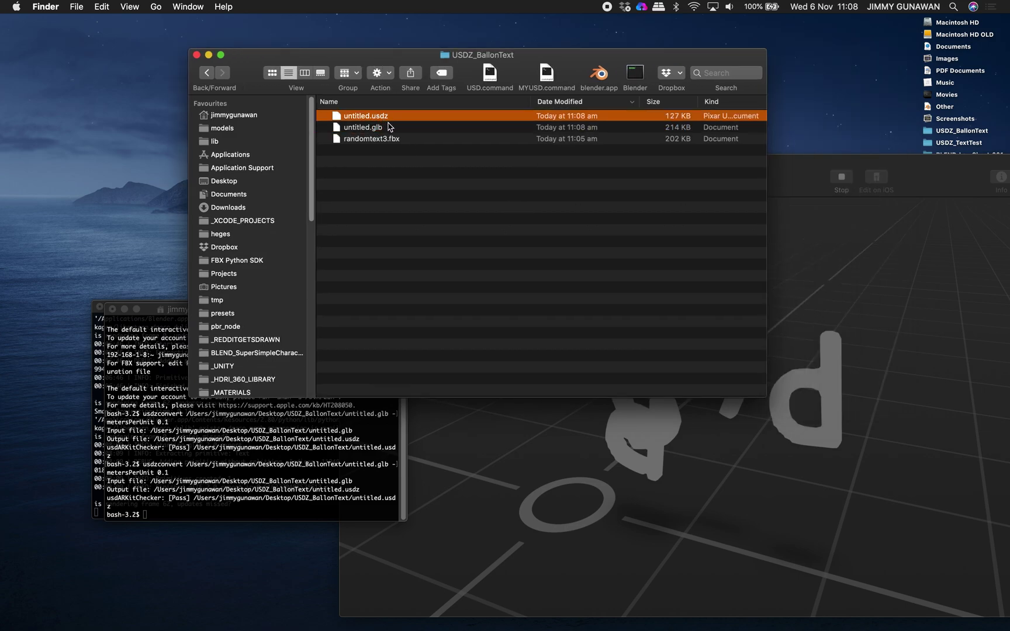
key("space")
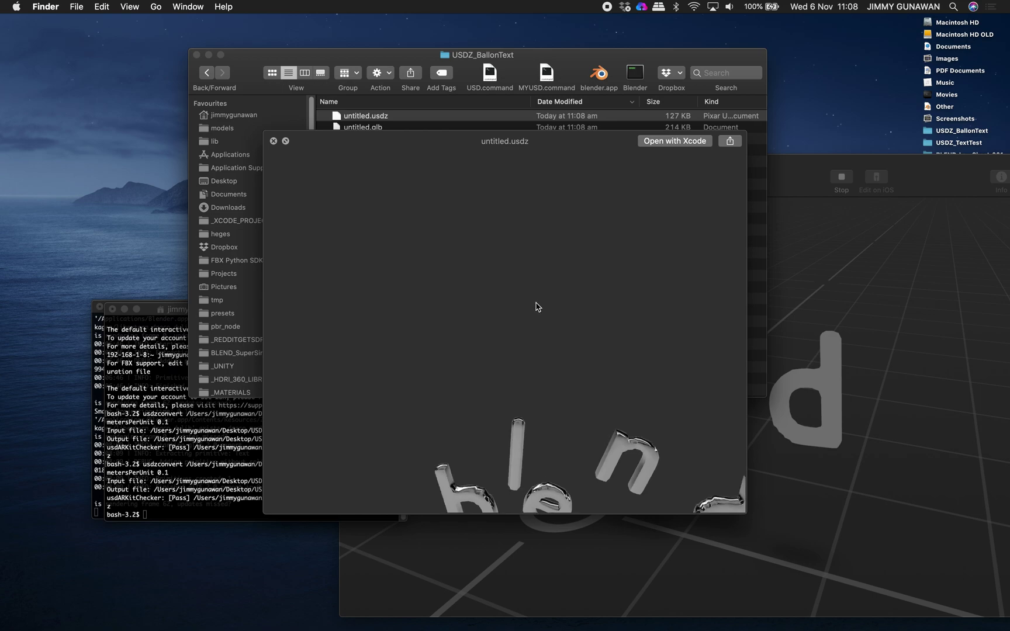
left_click(274, 140)
- Stop the scene playback in Reality Composer and add the regenerated untitled.usdz to the scene
left_click_drag(379, 120, 776, 489)
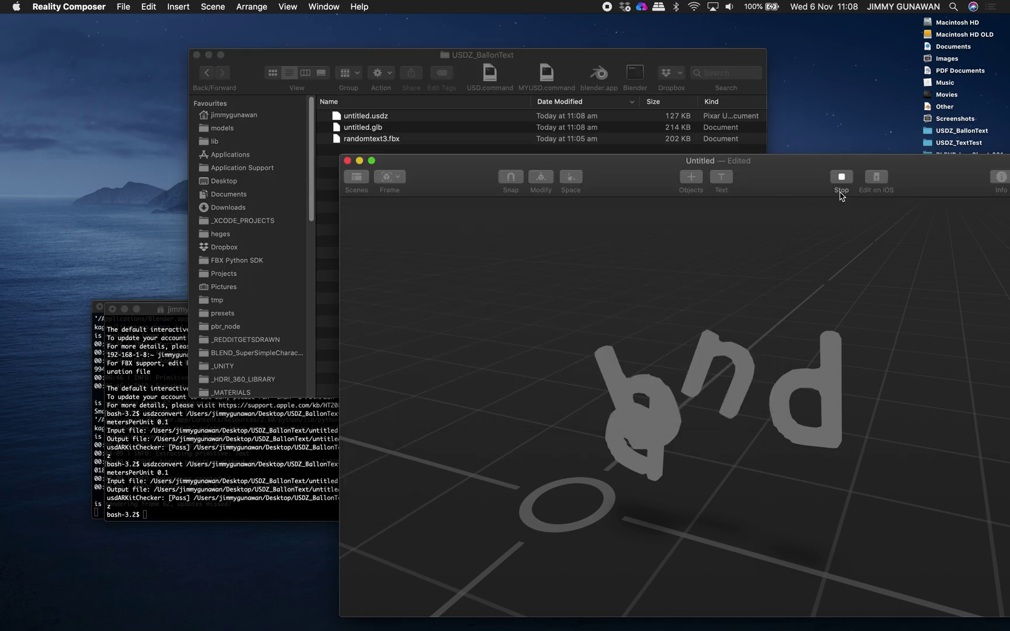
left_click(841, 177)
mouse_move(392, 120)
left_mouse_down()
mouse_move(576, 333)
mouse_move(638, 291)
left_mouse_up()
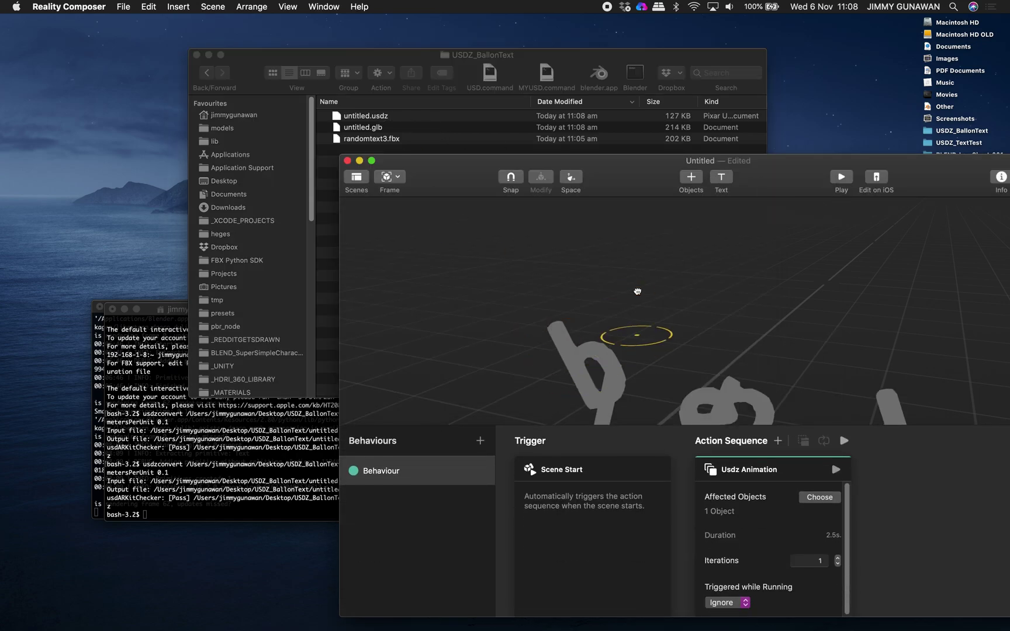
left_click_drag(642, 347, 670, 326)
left_click(650, 380)
left_click_drag(579, 309, 561, 328)
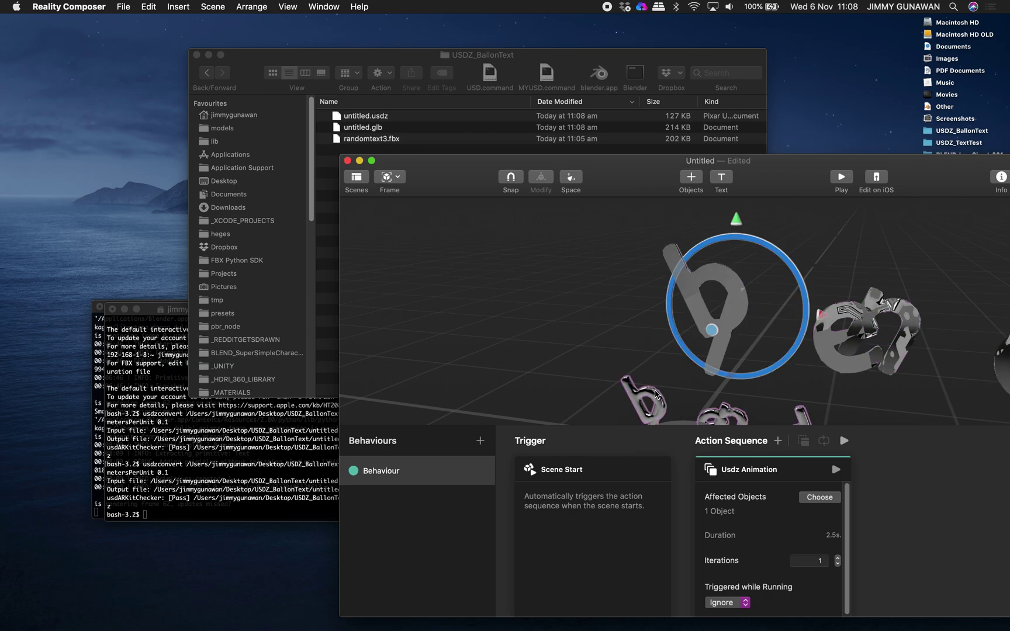
right_click(868, 316)
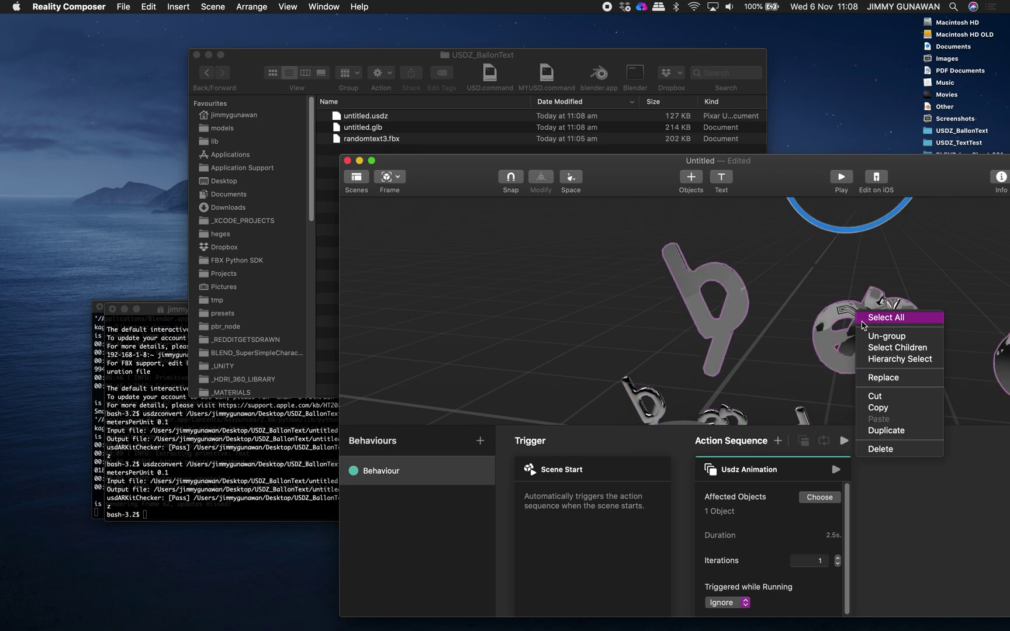
left_click(881, 378)
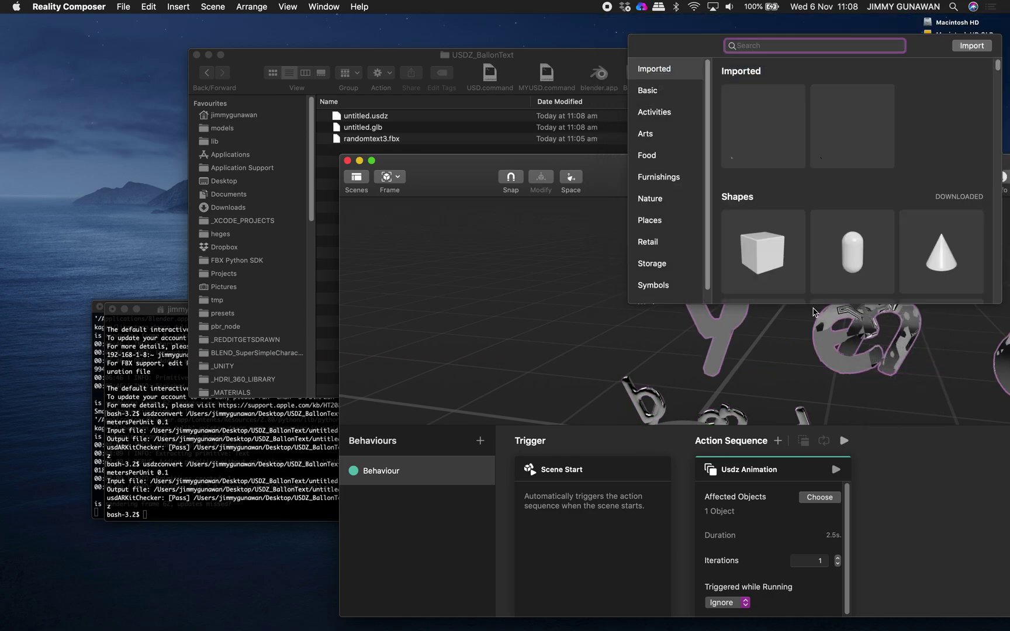
left_click(968, 47)
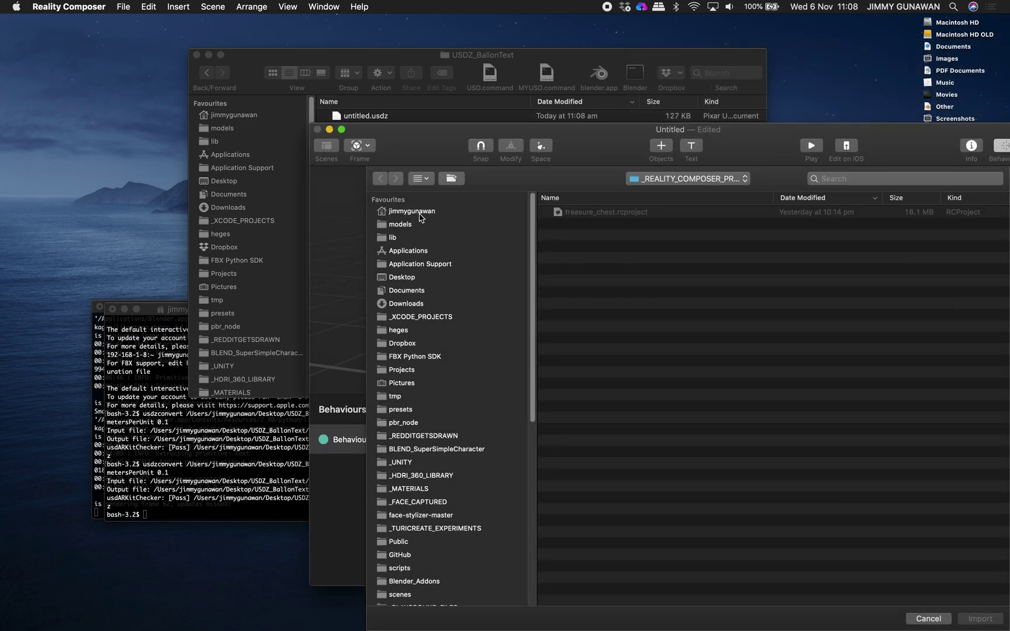
left_click(929, 618)
- Replace the original large text object with the second imported model
right_click(830, 326)
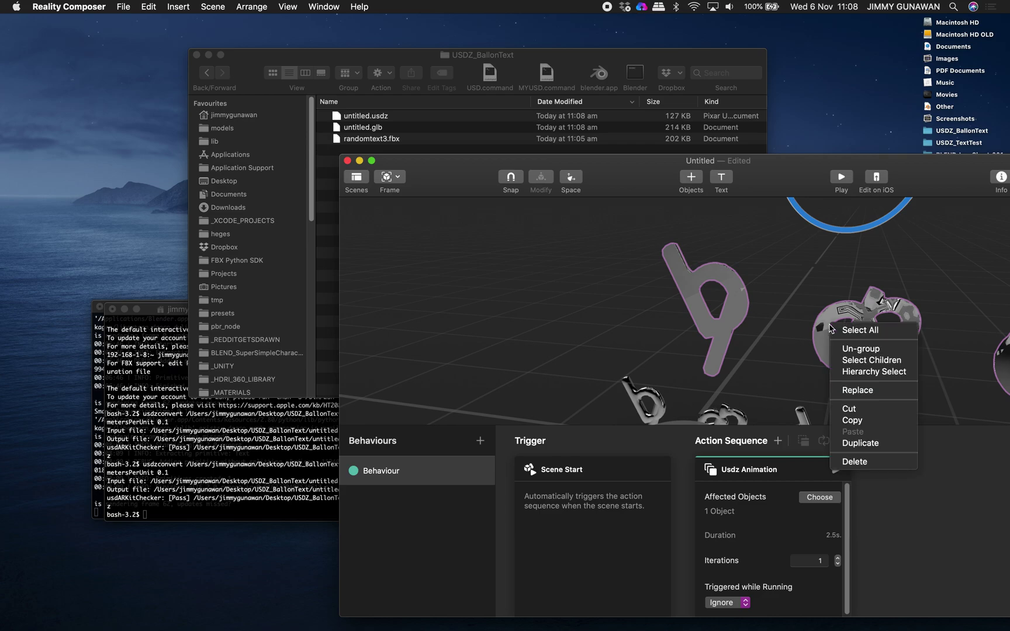
left_click(856, 390)
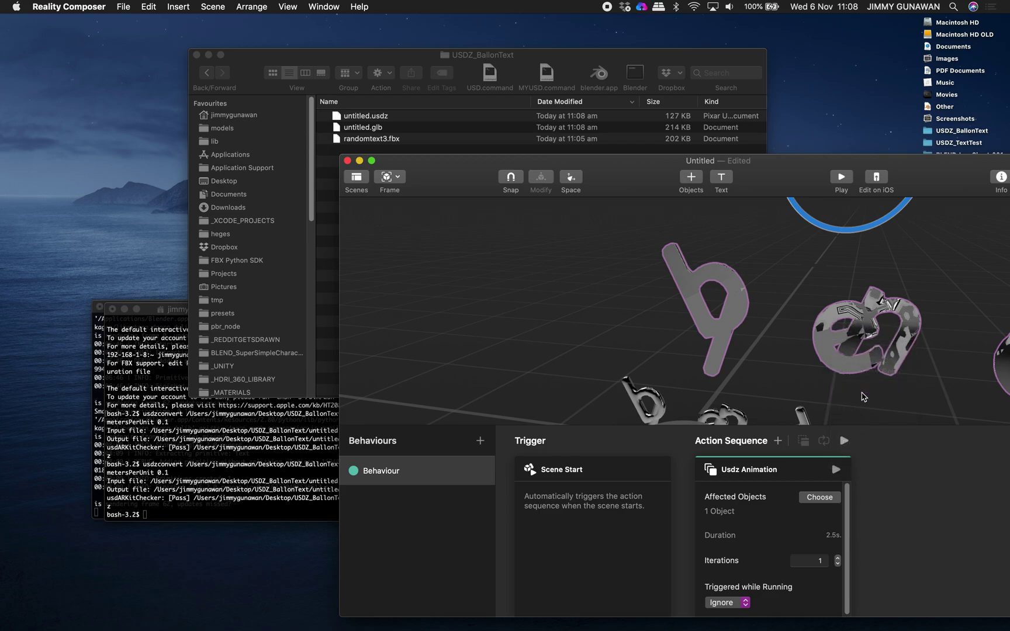
left_click(843, 146)
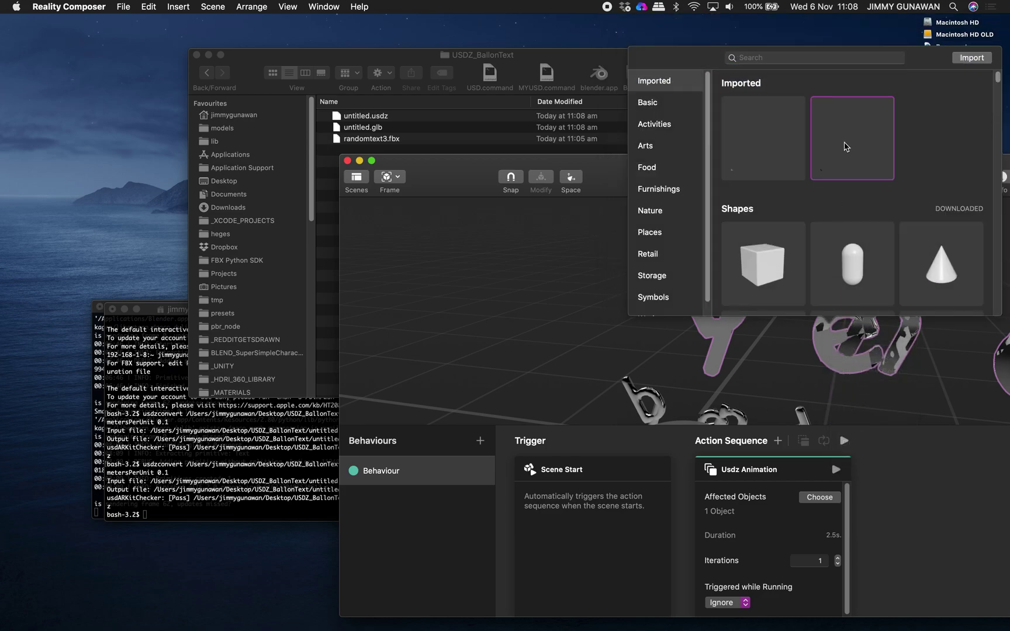
- Delete the smaller duplicate text object from the scene
left_click(650, 355)
left_click(661, 398)
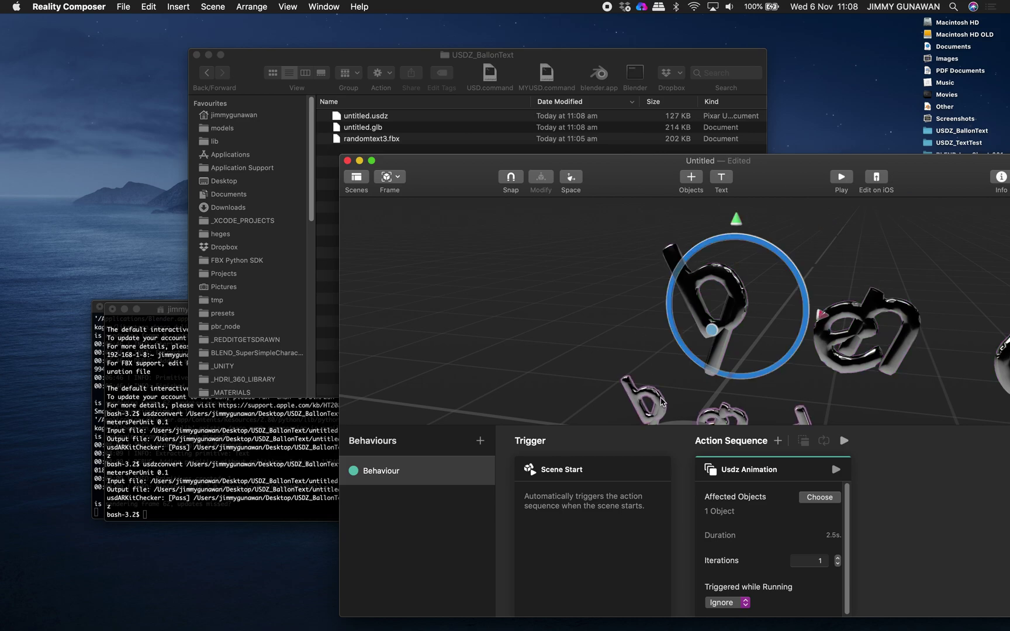
key("Delete")
- Play the scene to check the metallic text animation, stop it and open the device selection for editing on iOS
left_click(840, 178)
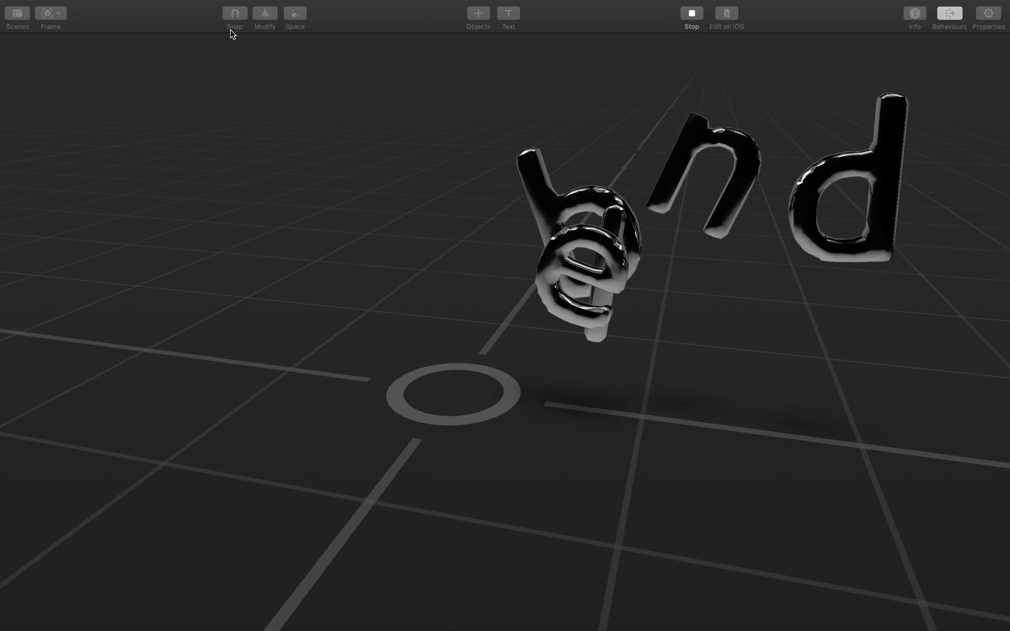
left_click(698, 25)
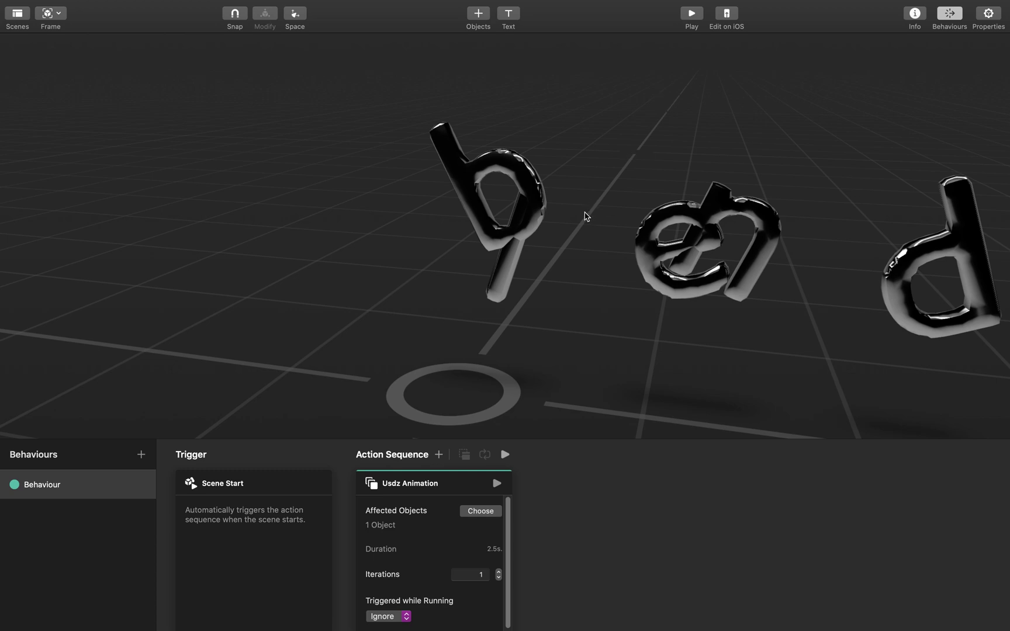
left_click(723, 23)
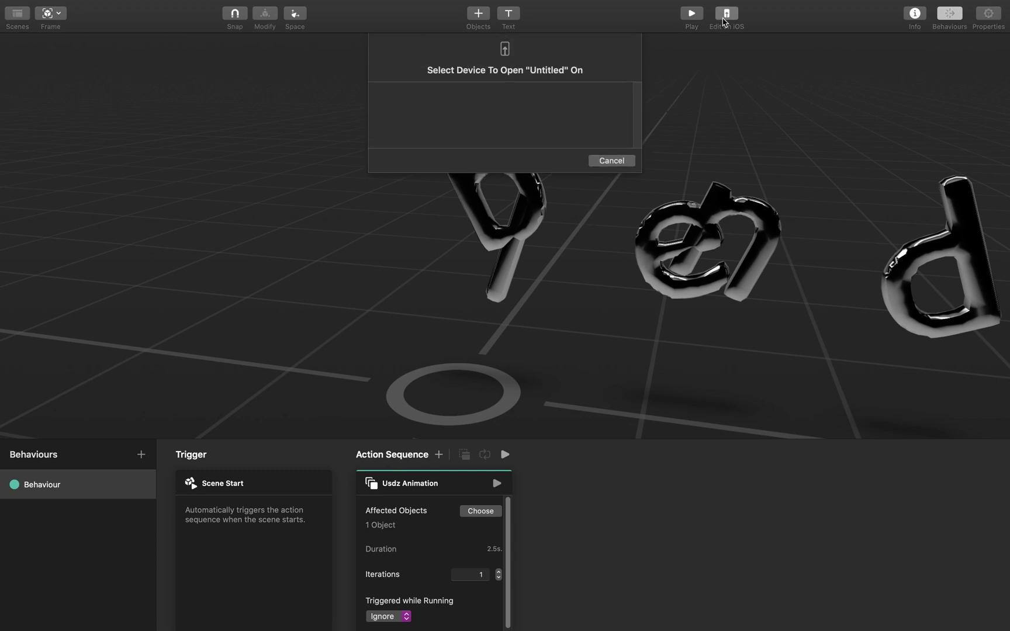
left_click(396, 108)
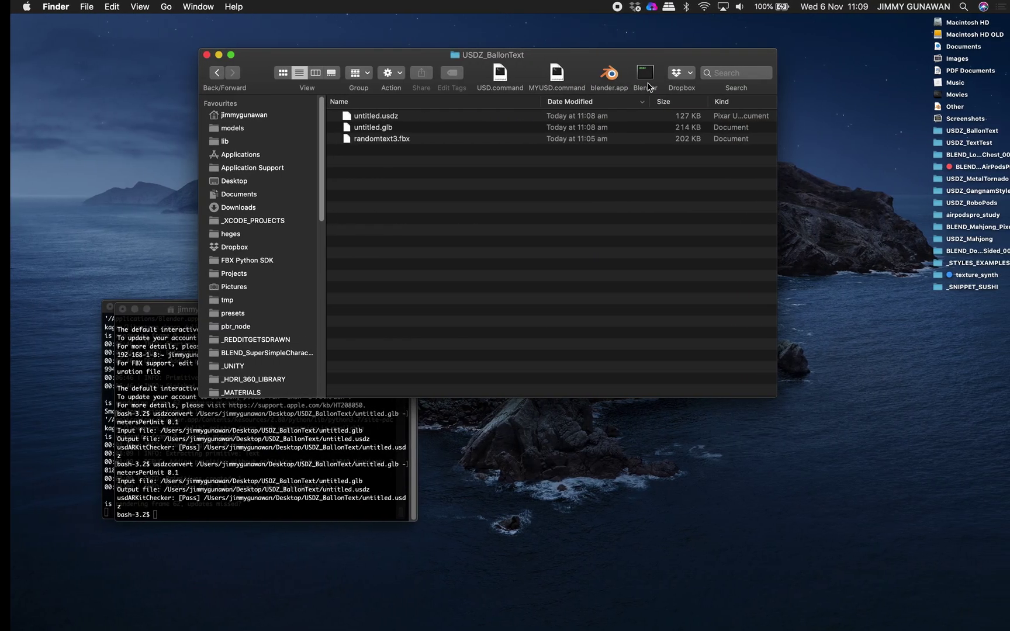
- Launch QuickTime Player from a system search and start a new movie recording
left_click(953, 8)
type("q")
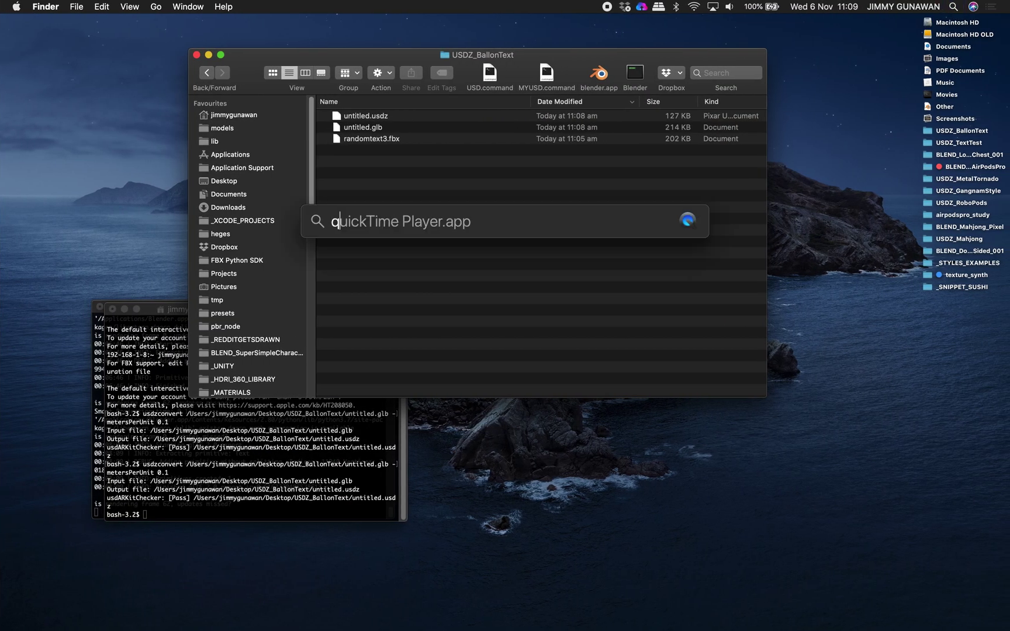
type("ui")
key("Return")
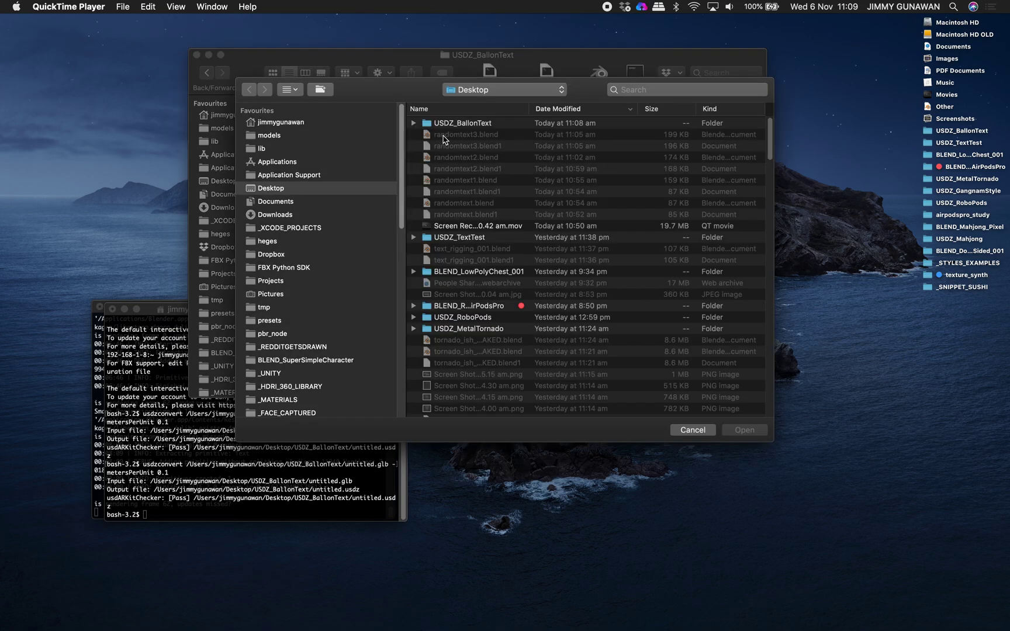
left_click(124, 6)
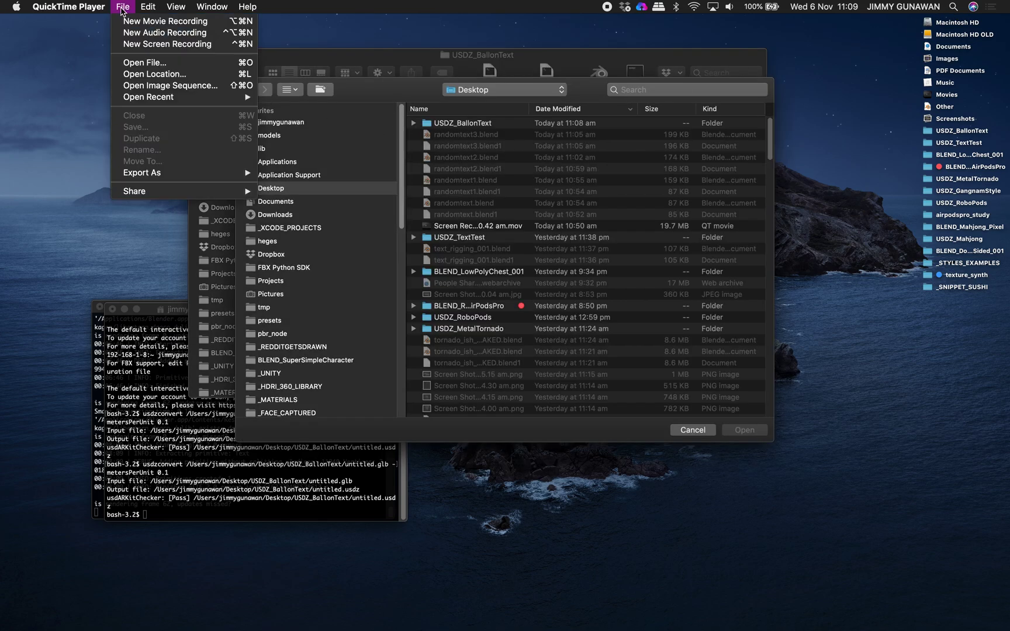
left_click(132, 24)
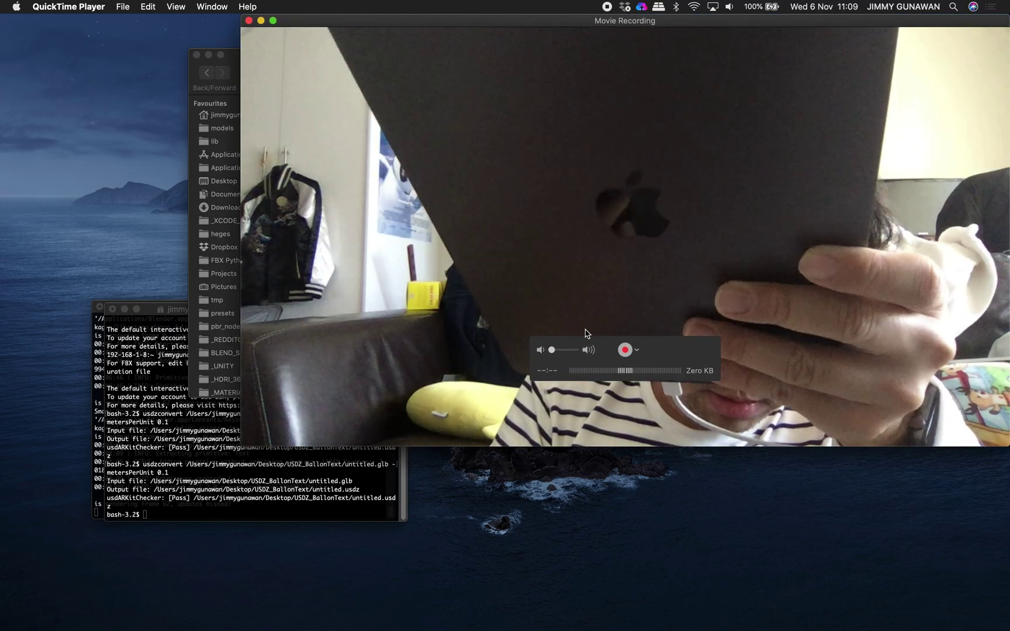
- Set the movie recording's camera source to the connected iPad Pro and reposition the recording window on the desktop
left_click(636, 349)
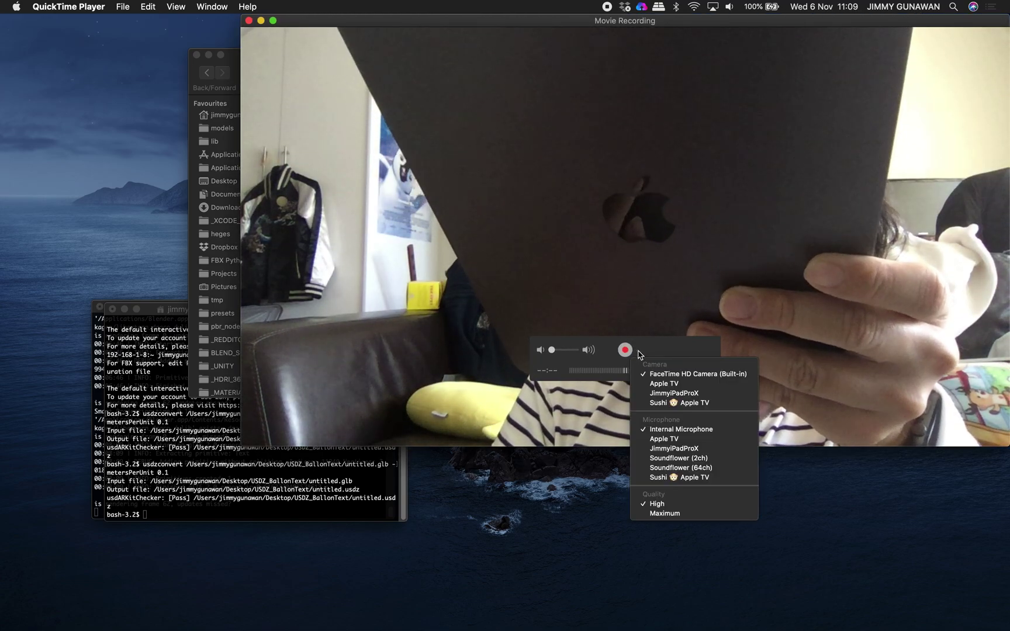
left_click(657, 393)
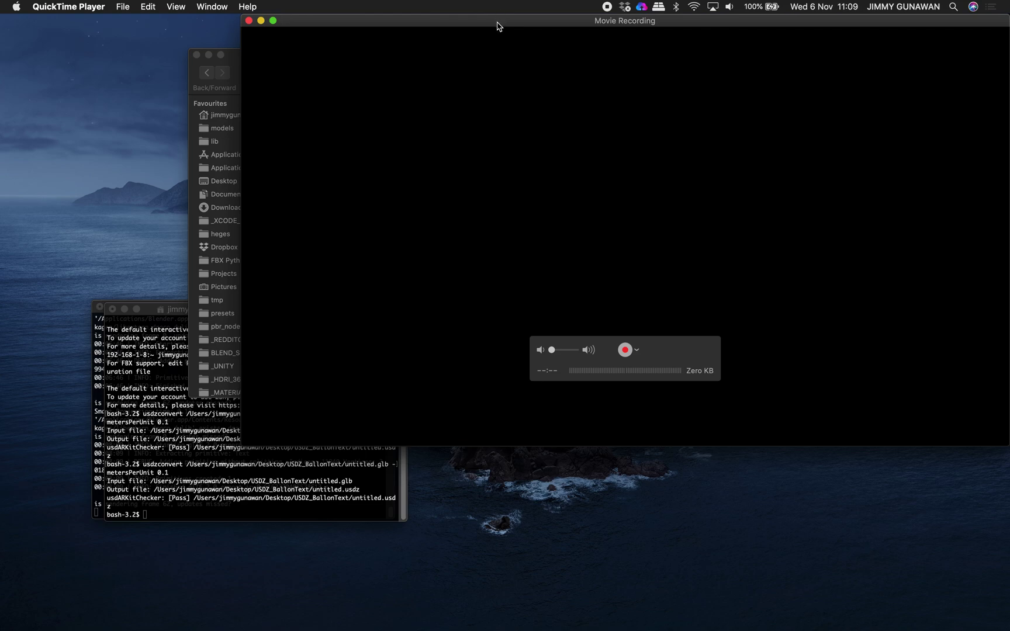
left_click_drag(499, 24, 399, 47)
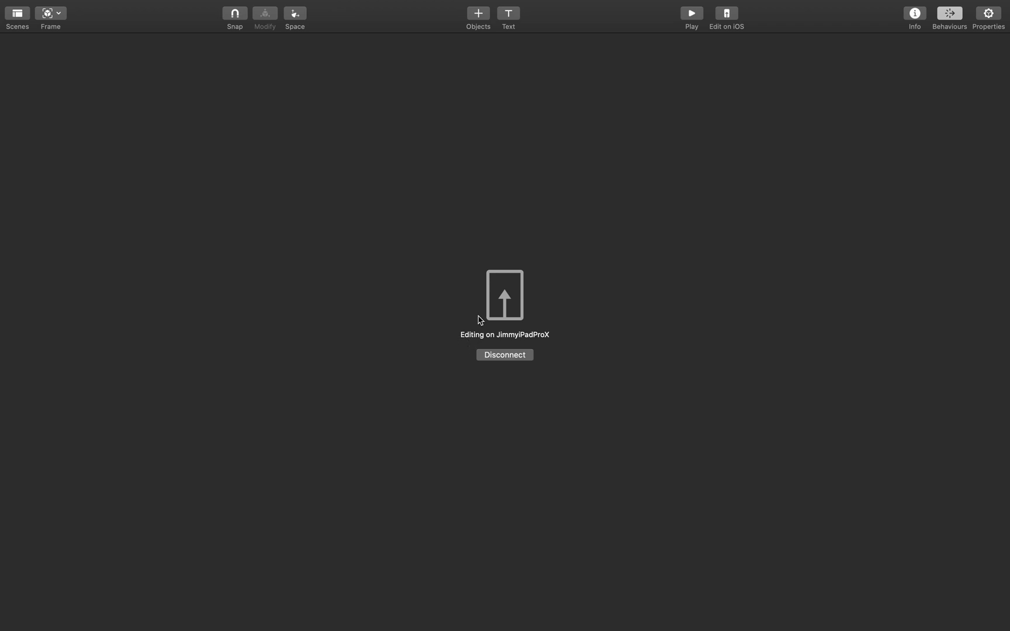
- Switch back to the QuickTime Player iPad preview, reposition its window while viewing the AR text animation, and close it
key("ctrl+Left")
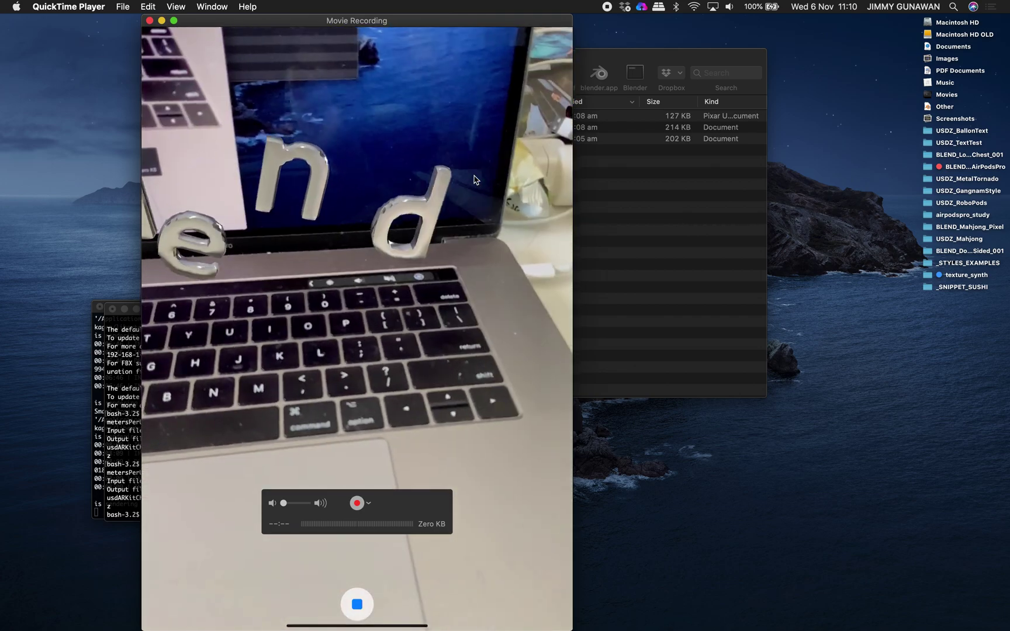
left_click_drag(208, 23, 247, 23)
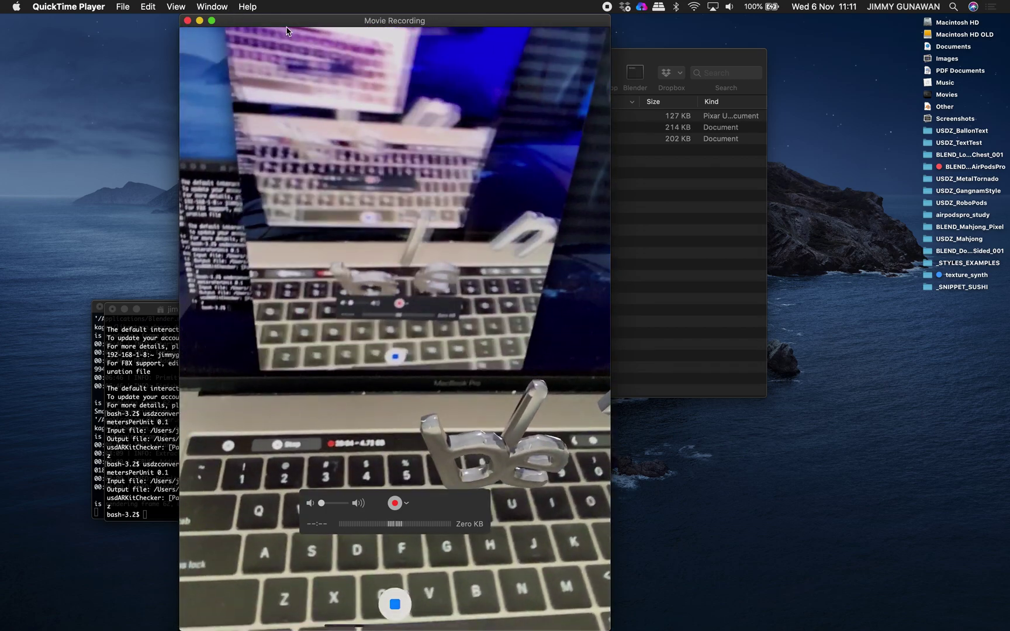
left_click_drag(287, 31, 371, 28)
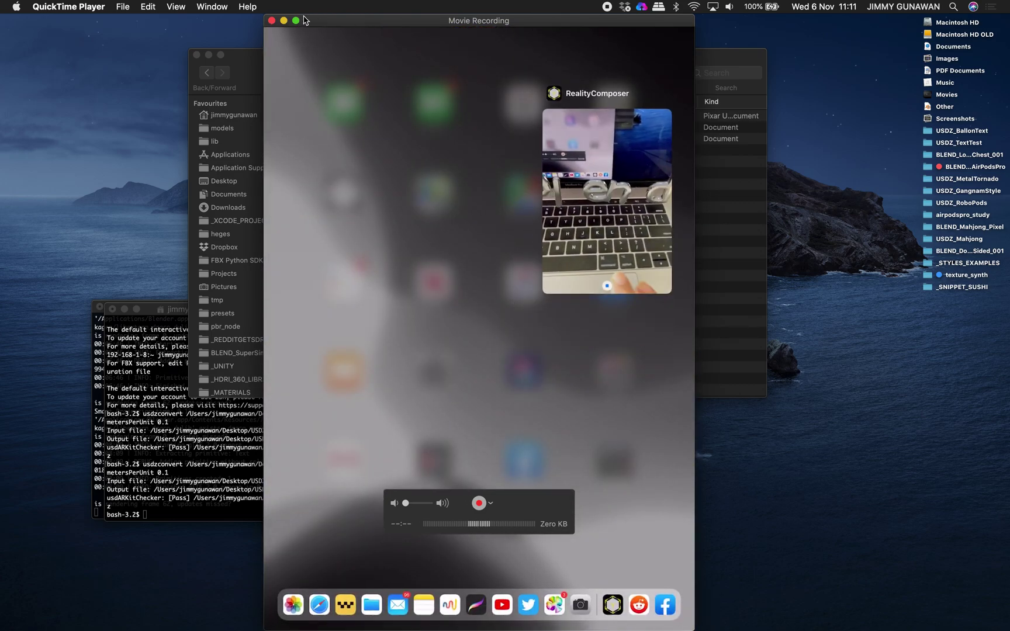
left_click(271, 22)
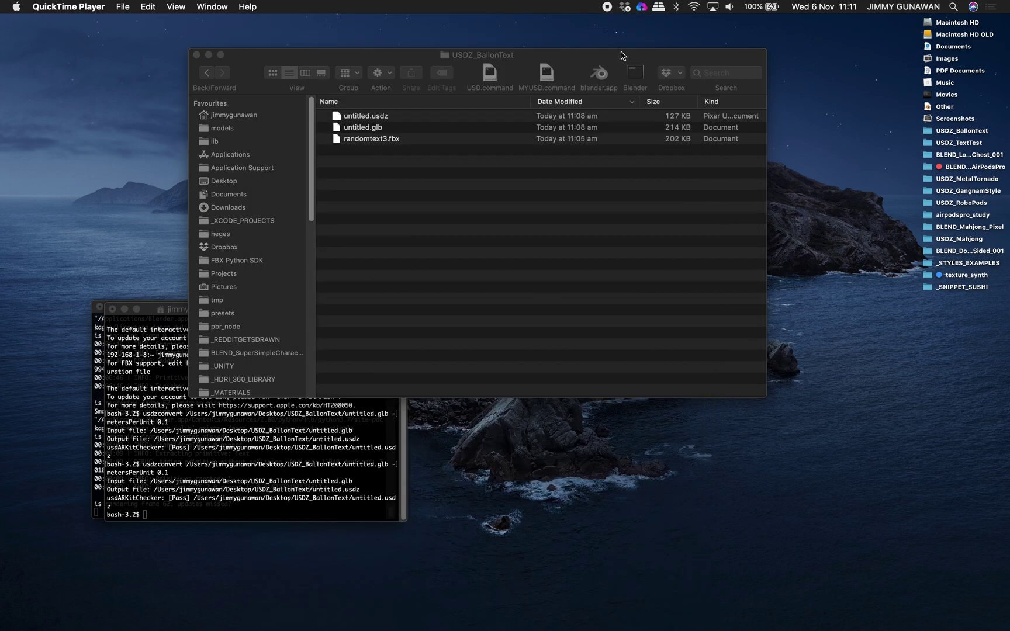